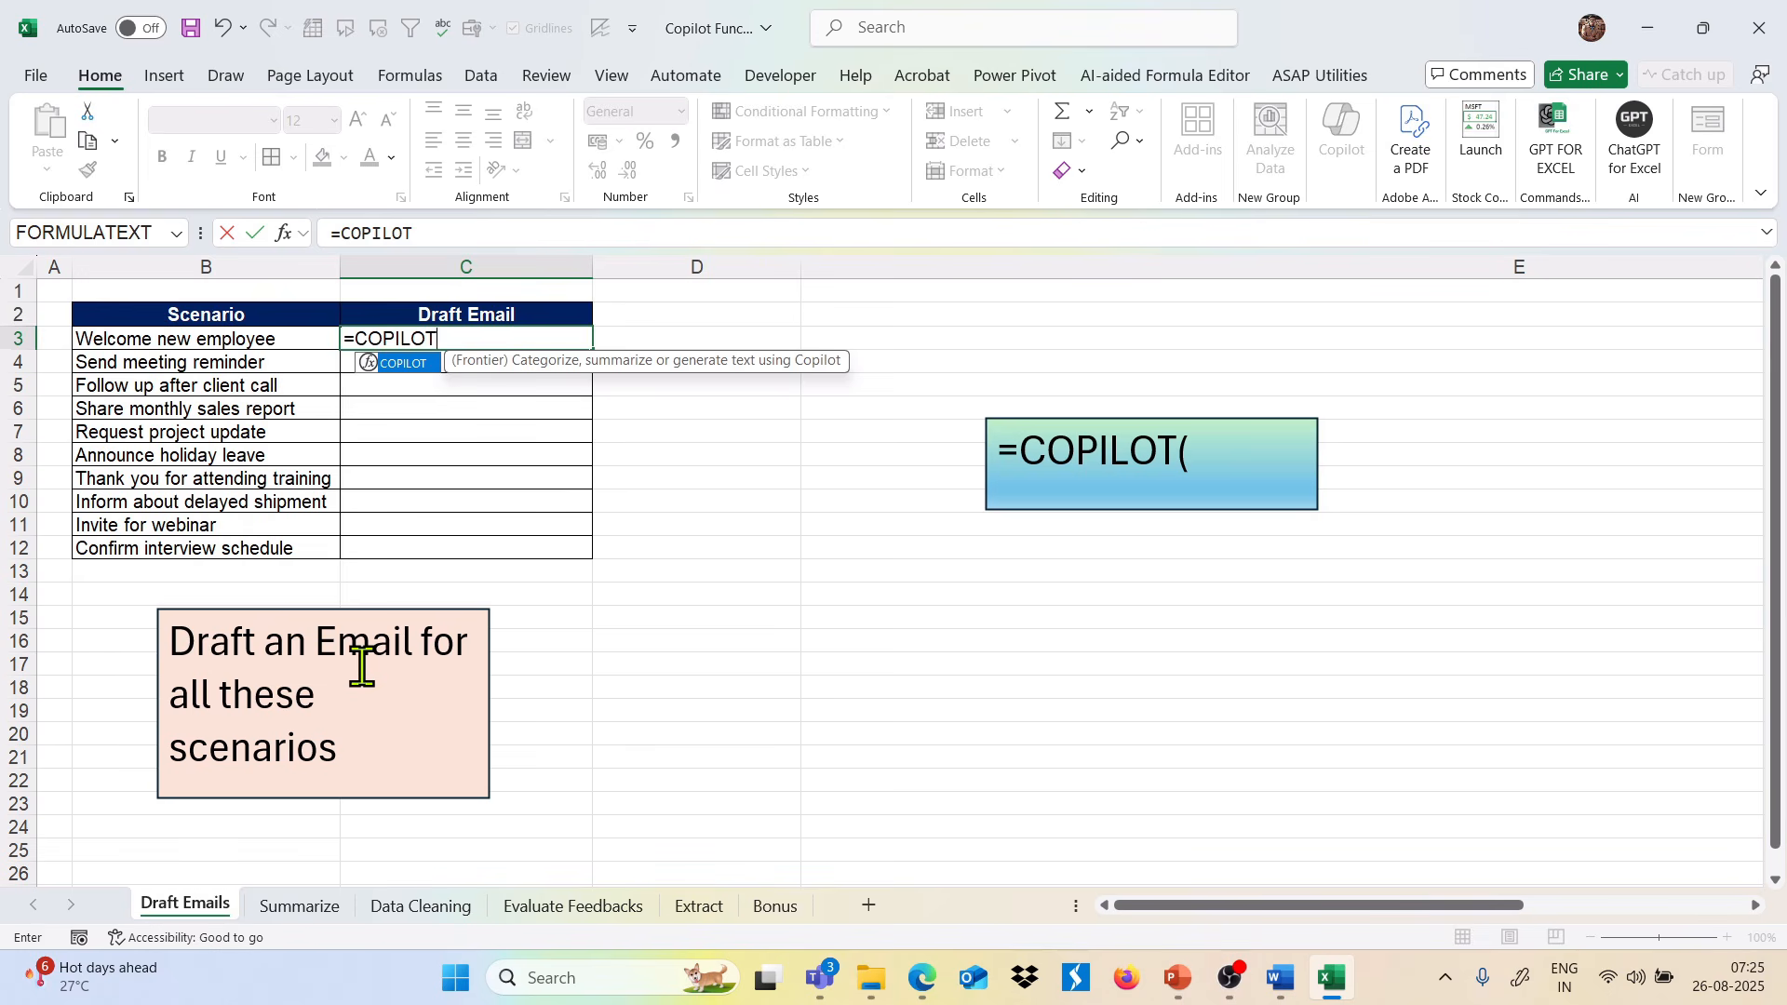
Complete the C3 formula as =COPILOT("Draft an email for all these scenario",B3:B12).
text(("Draft an ema)
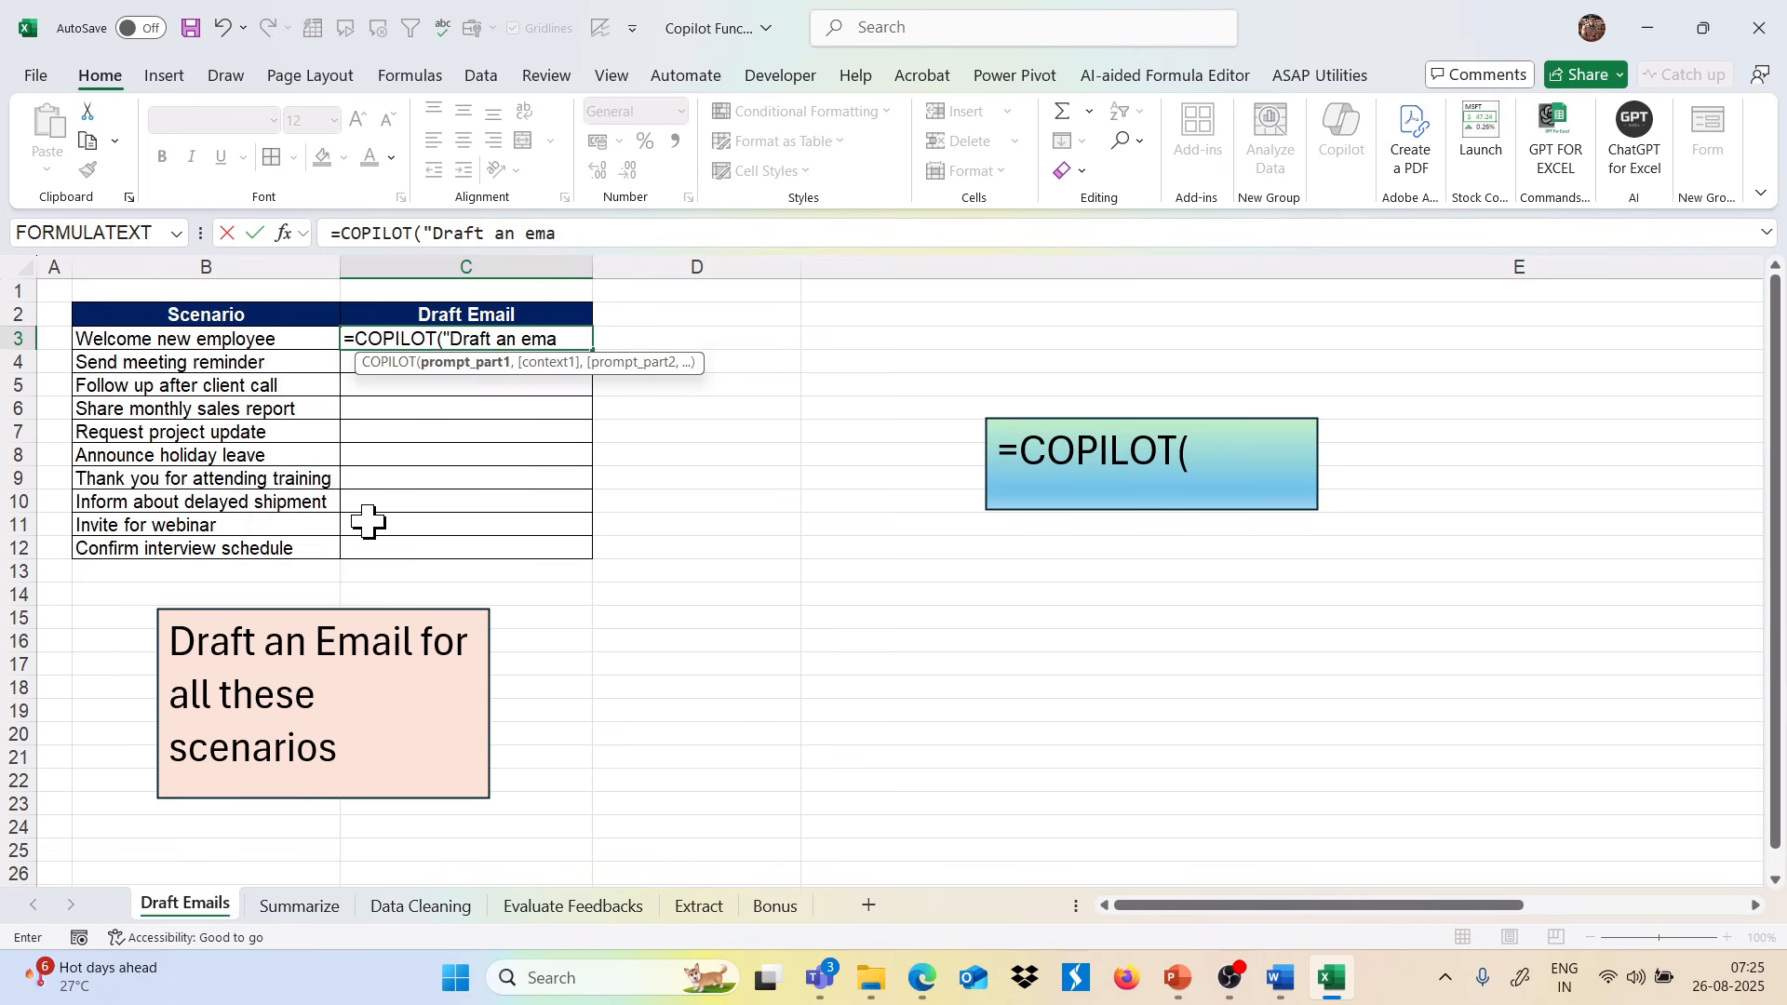
text(ll these scenario)
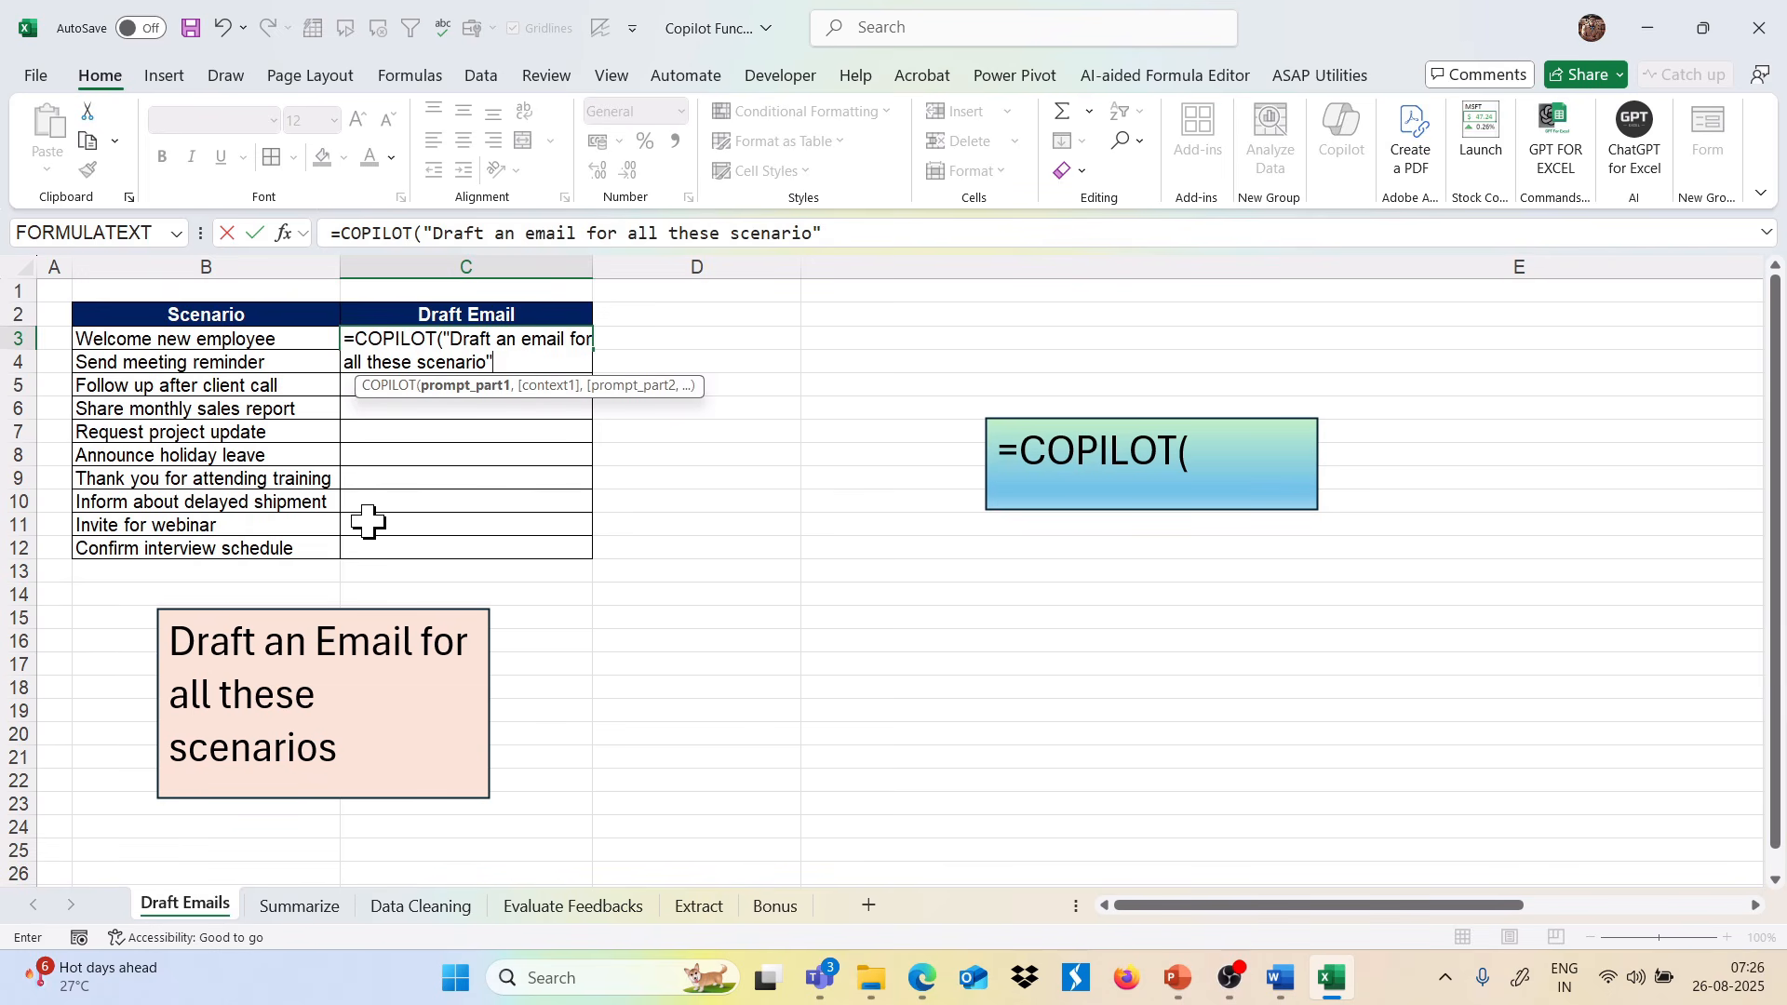
text(,)
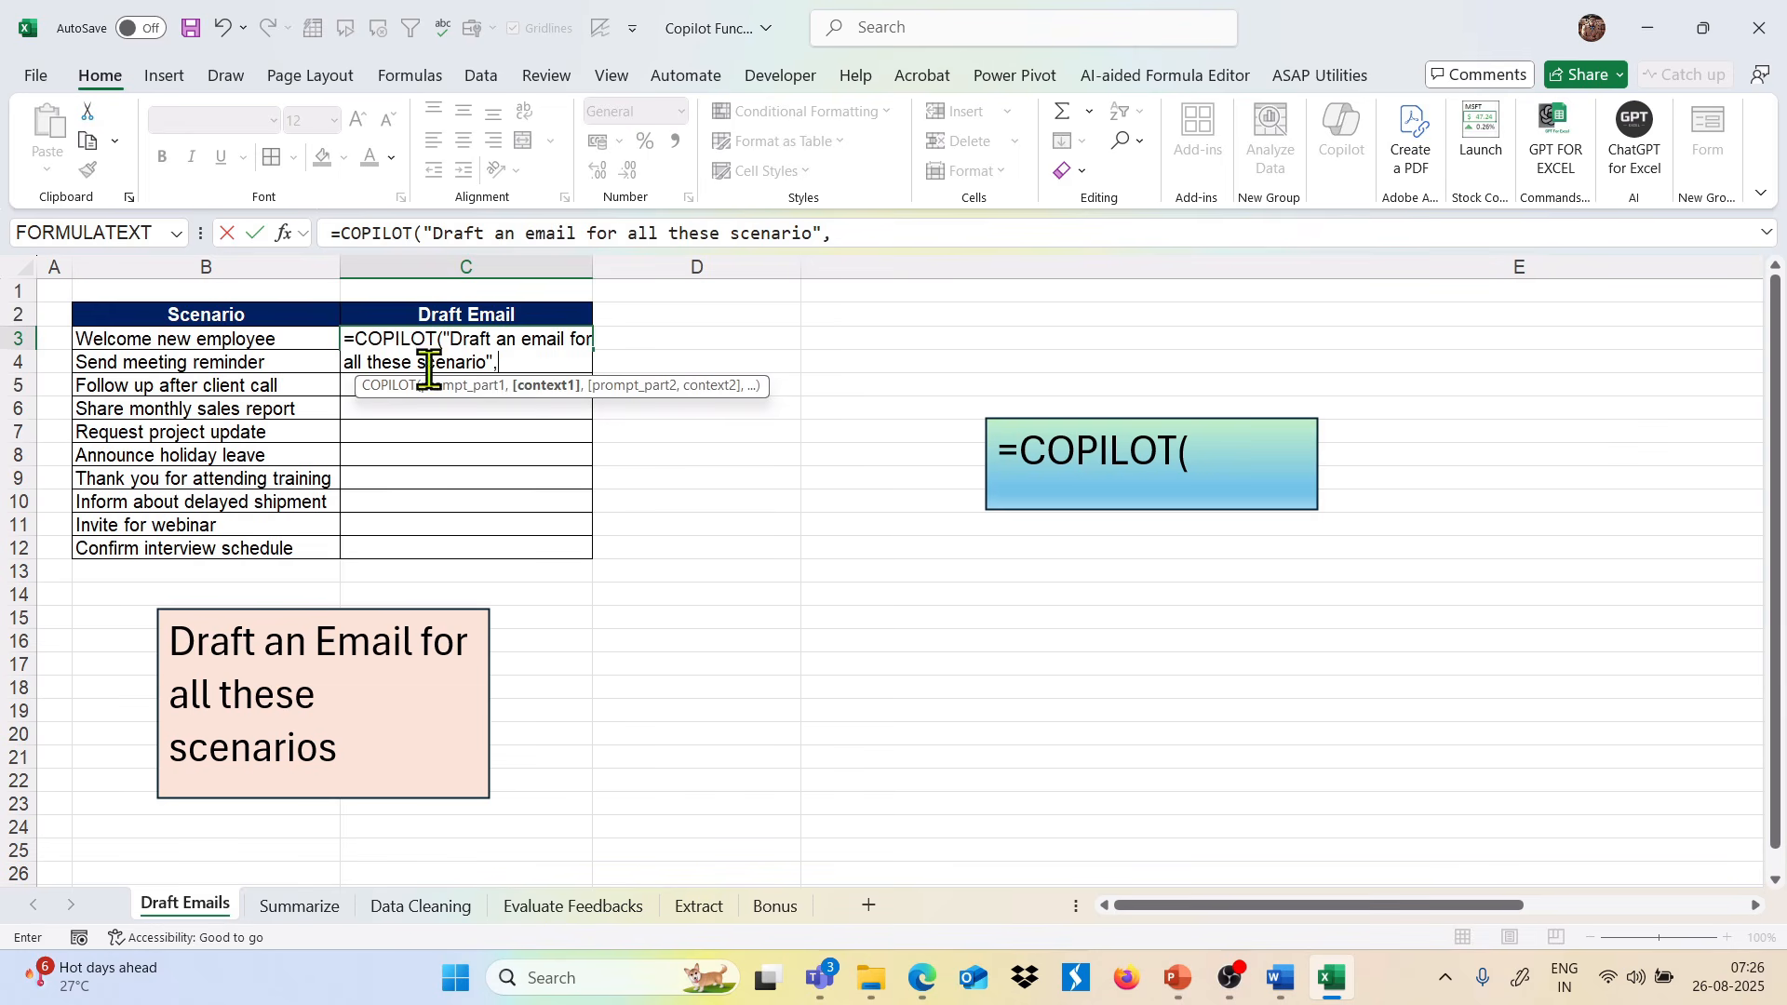
drag(285, 339, 288, 536)
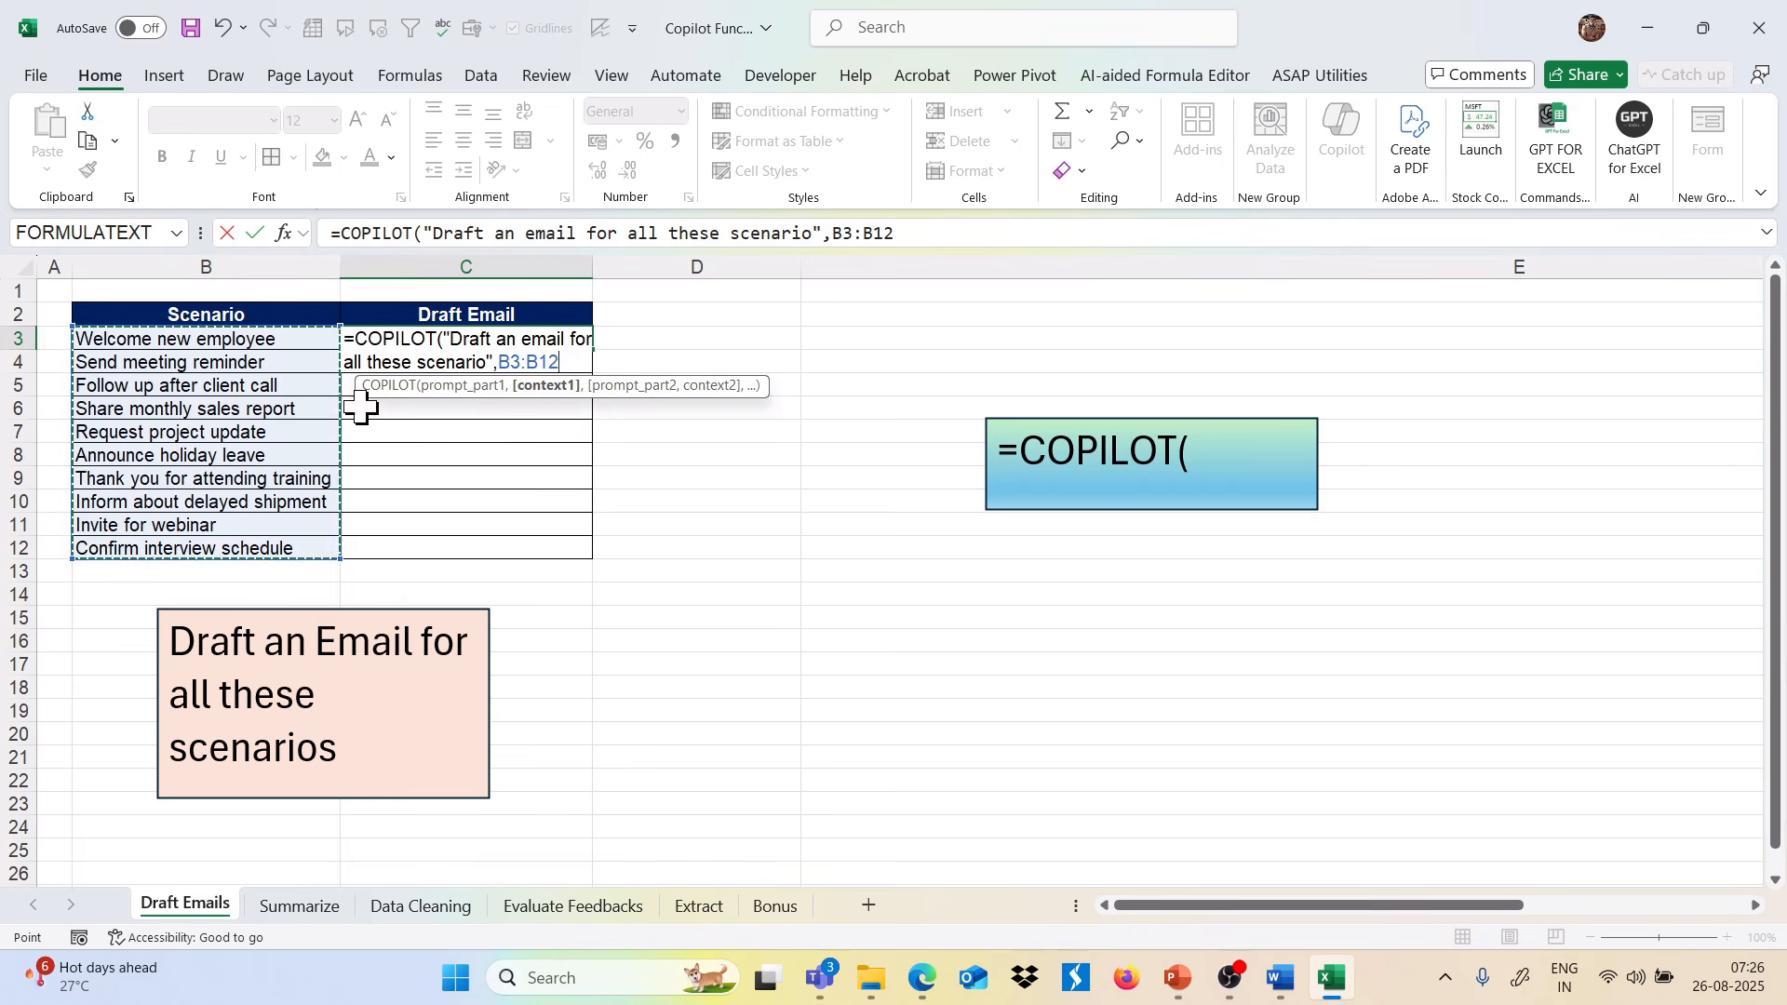
text())
key(Return)
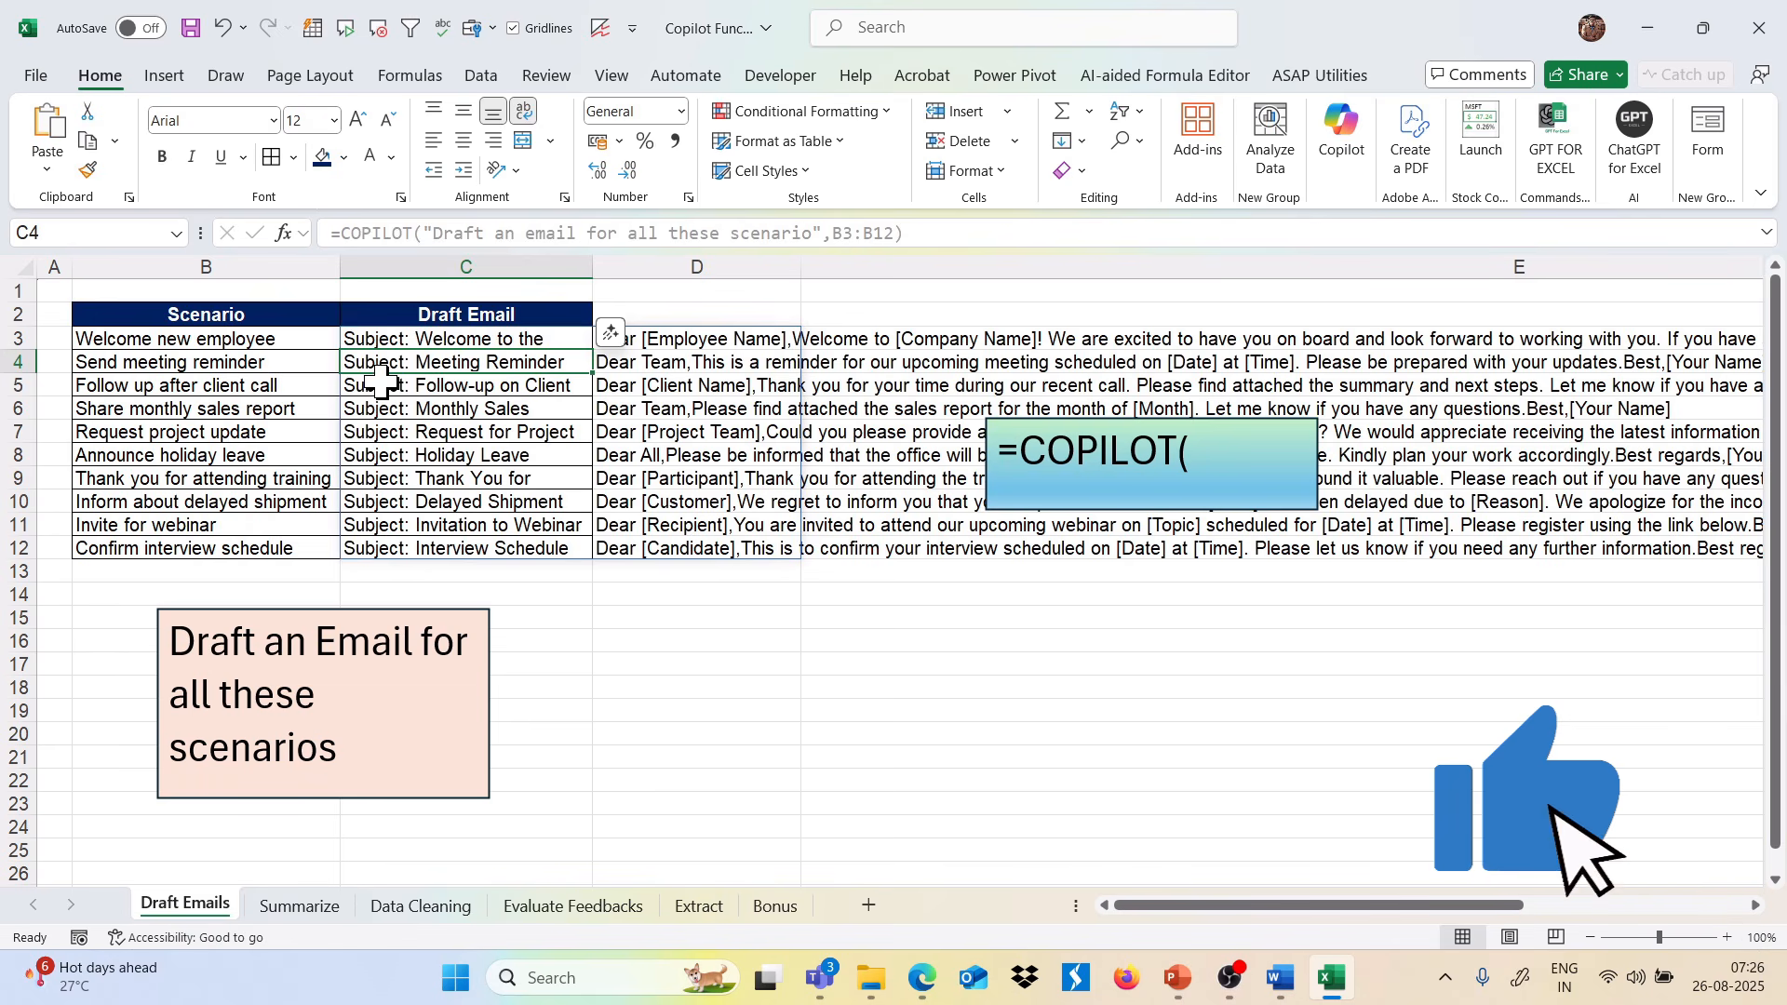
Move the =COPILOT( text box down so it no longer covers the generated email text.
drag(1121, 516, 1112, 779)
click(530, 343)
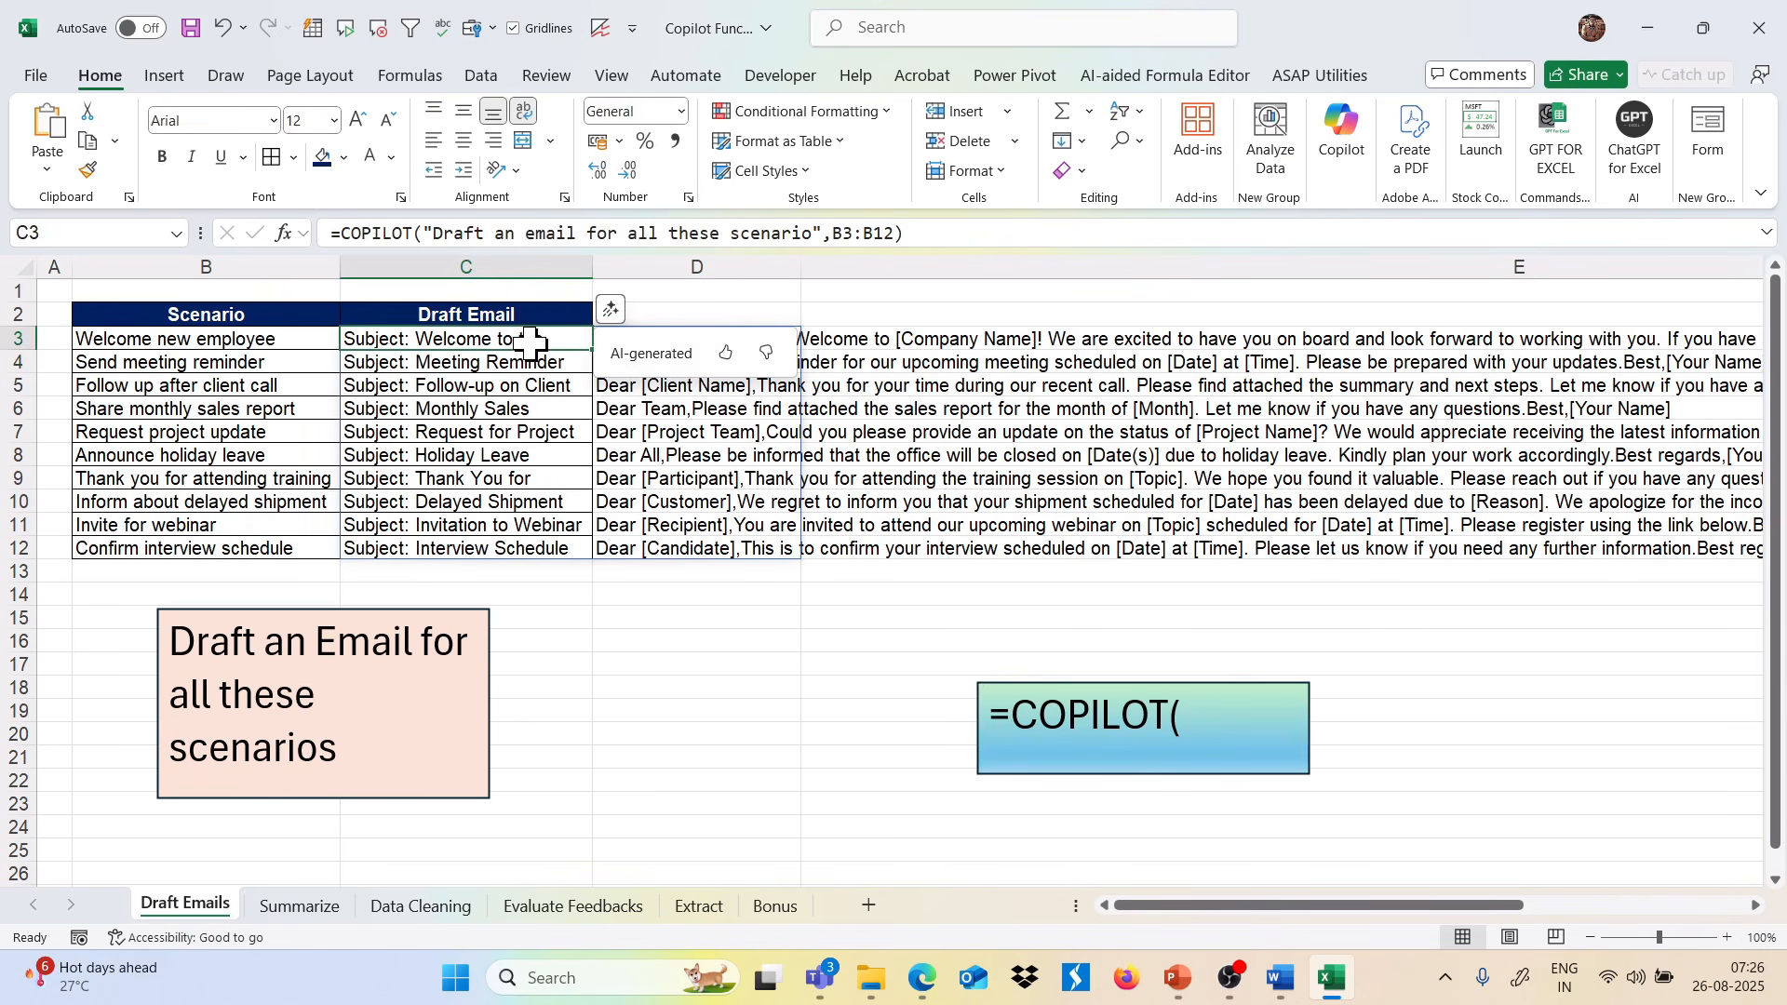
Examine the generated subjects in column C and the email bodies spilling into column D.
key(Right)
key(Right)
key(Right)
key(Right)
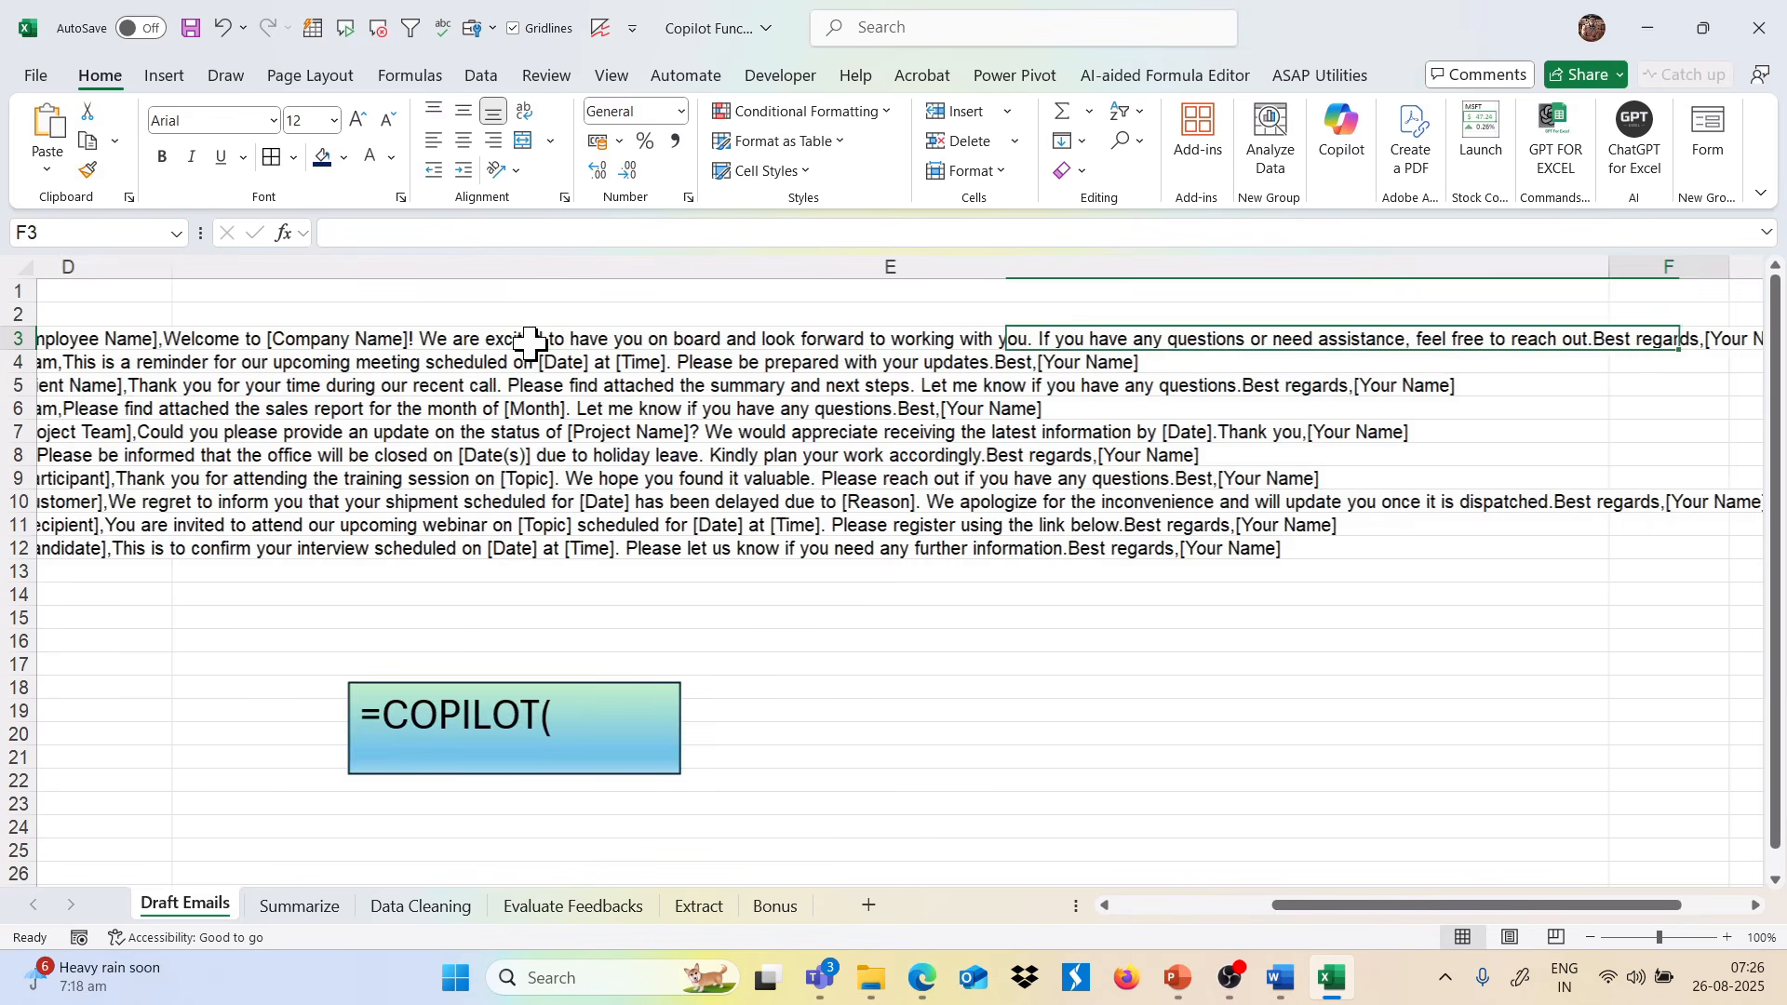
key(Left)
key(Left)
key(Left)
key(Left)
key(Left)
key(Left)
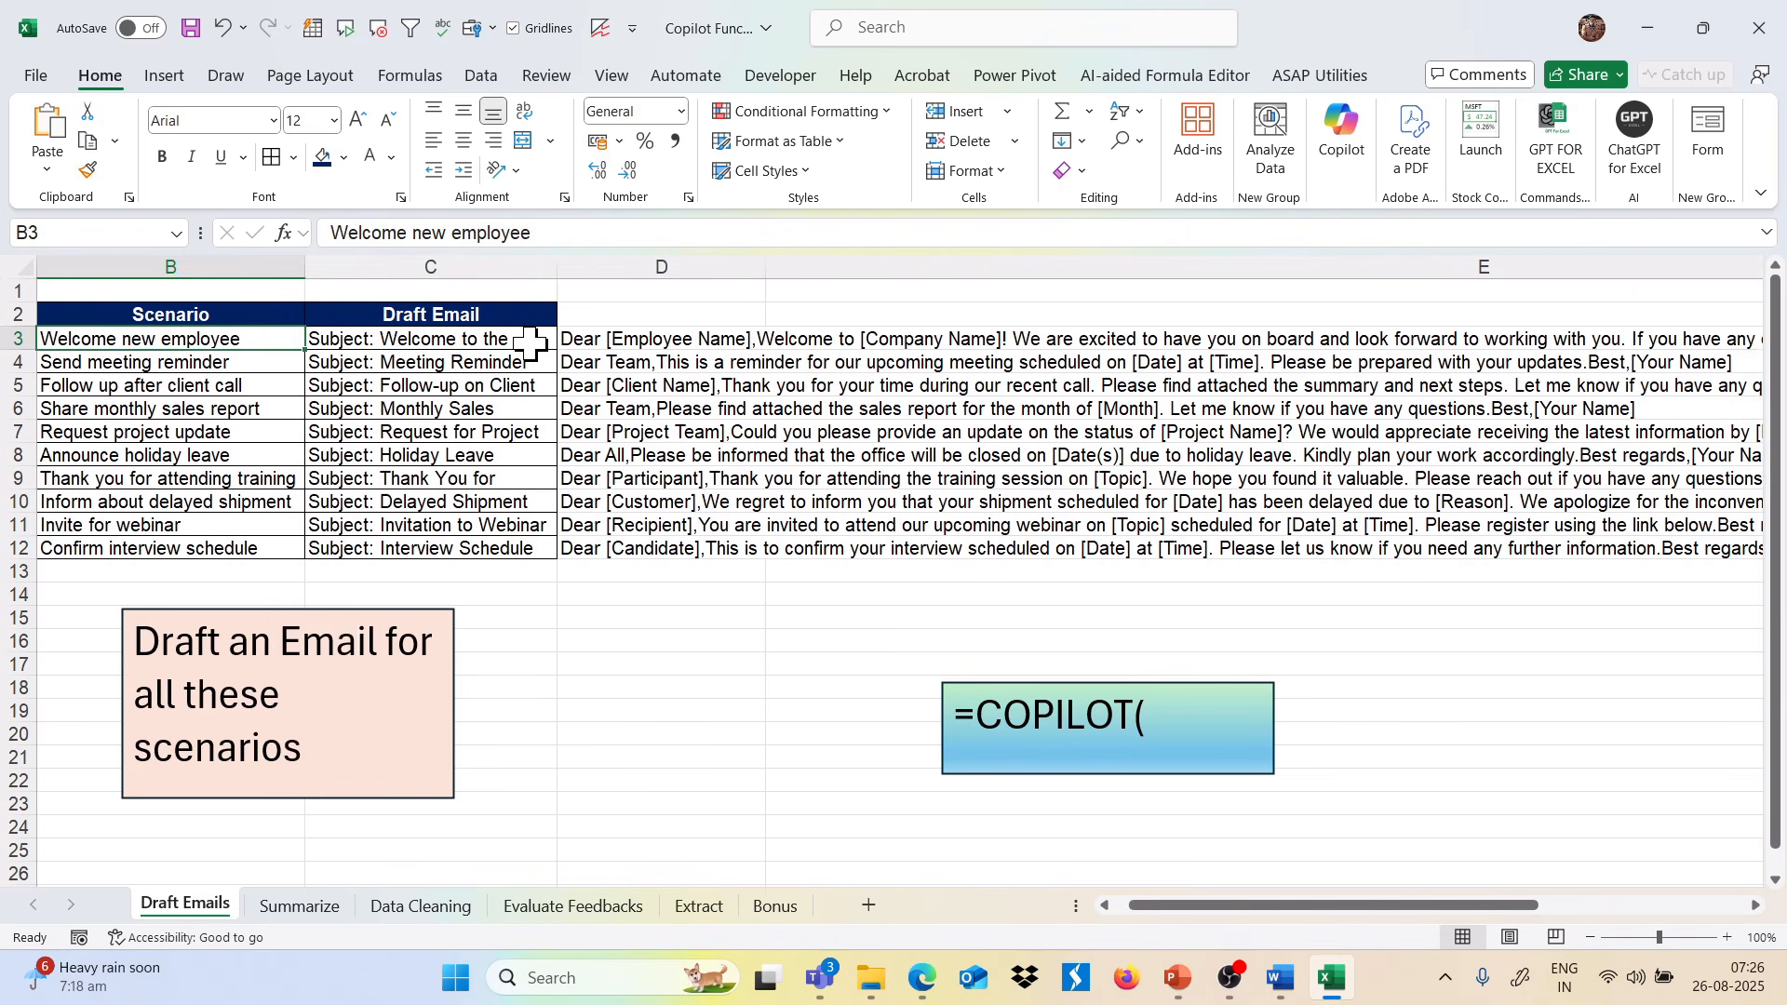
key(Right)
key(Right)
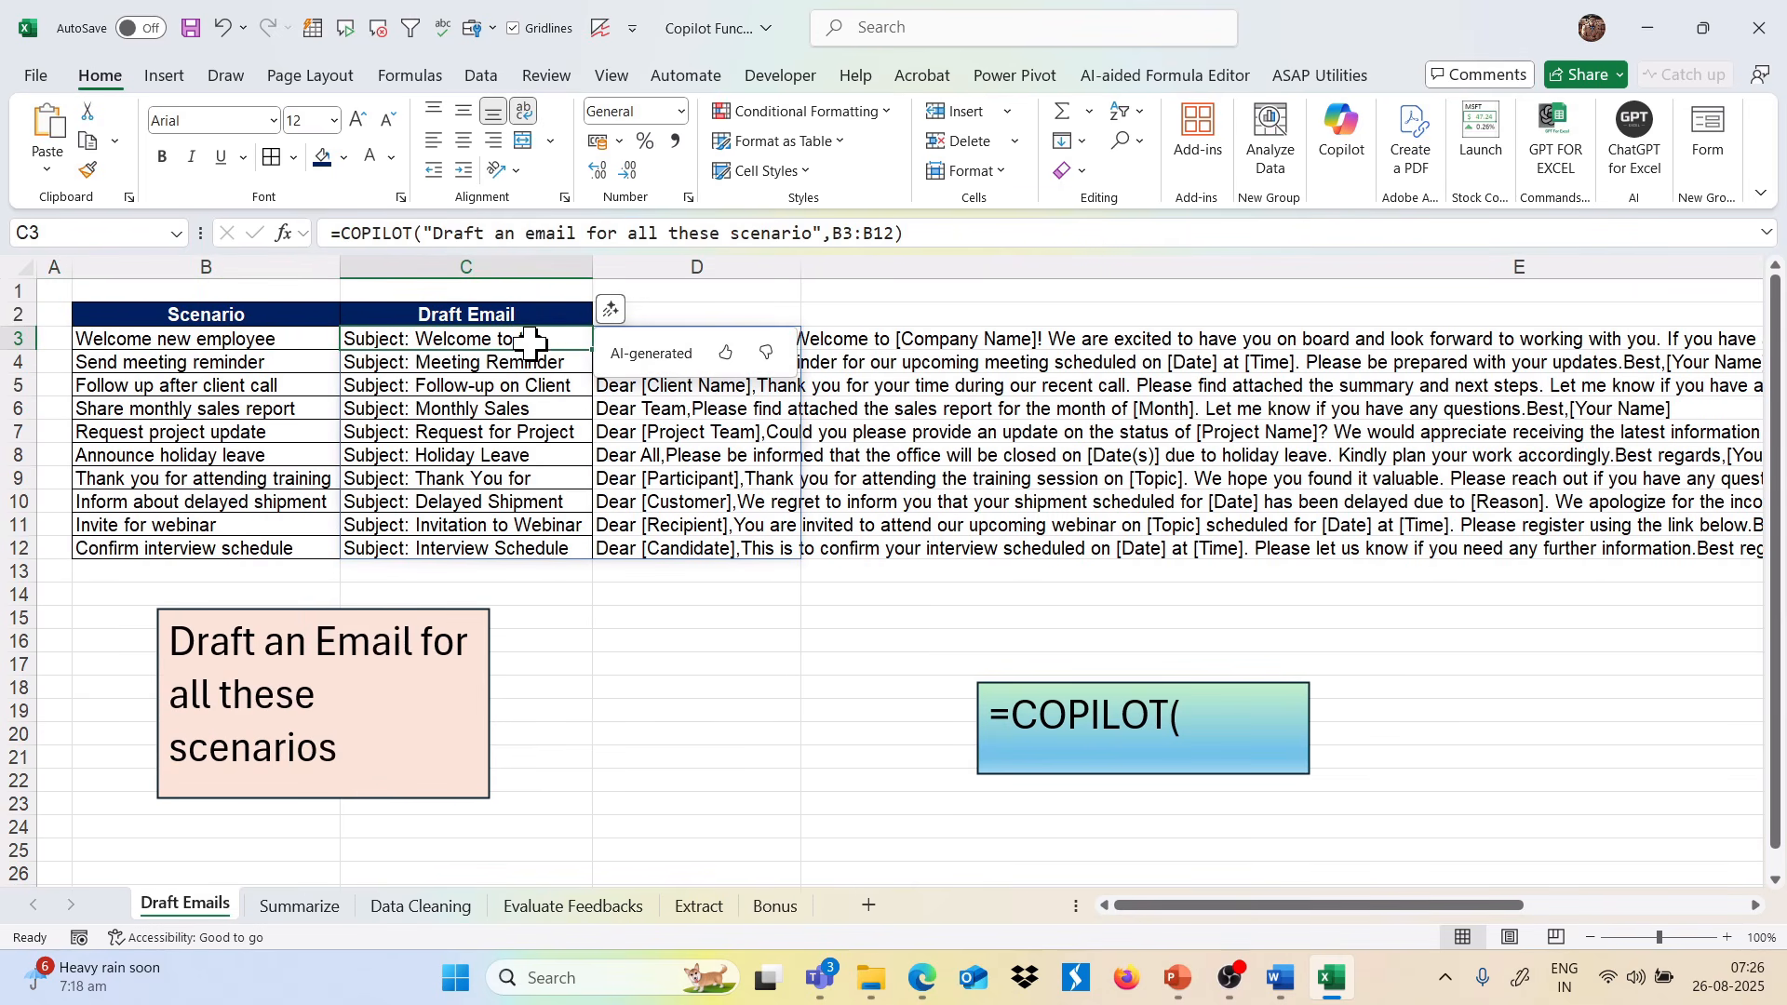
key(Down)
key(Down)
key(Down)
key(Down)
key(Down)
key(Down)
key(Up)
key(Up)
key(Up)
key(Up)
key(Up)
key(Up)
key(Up)
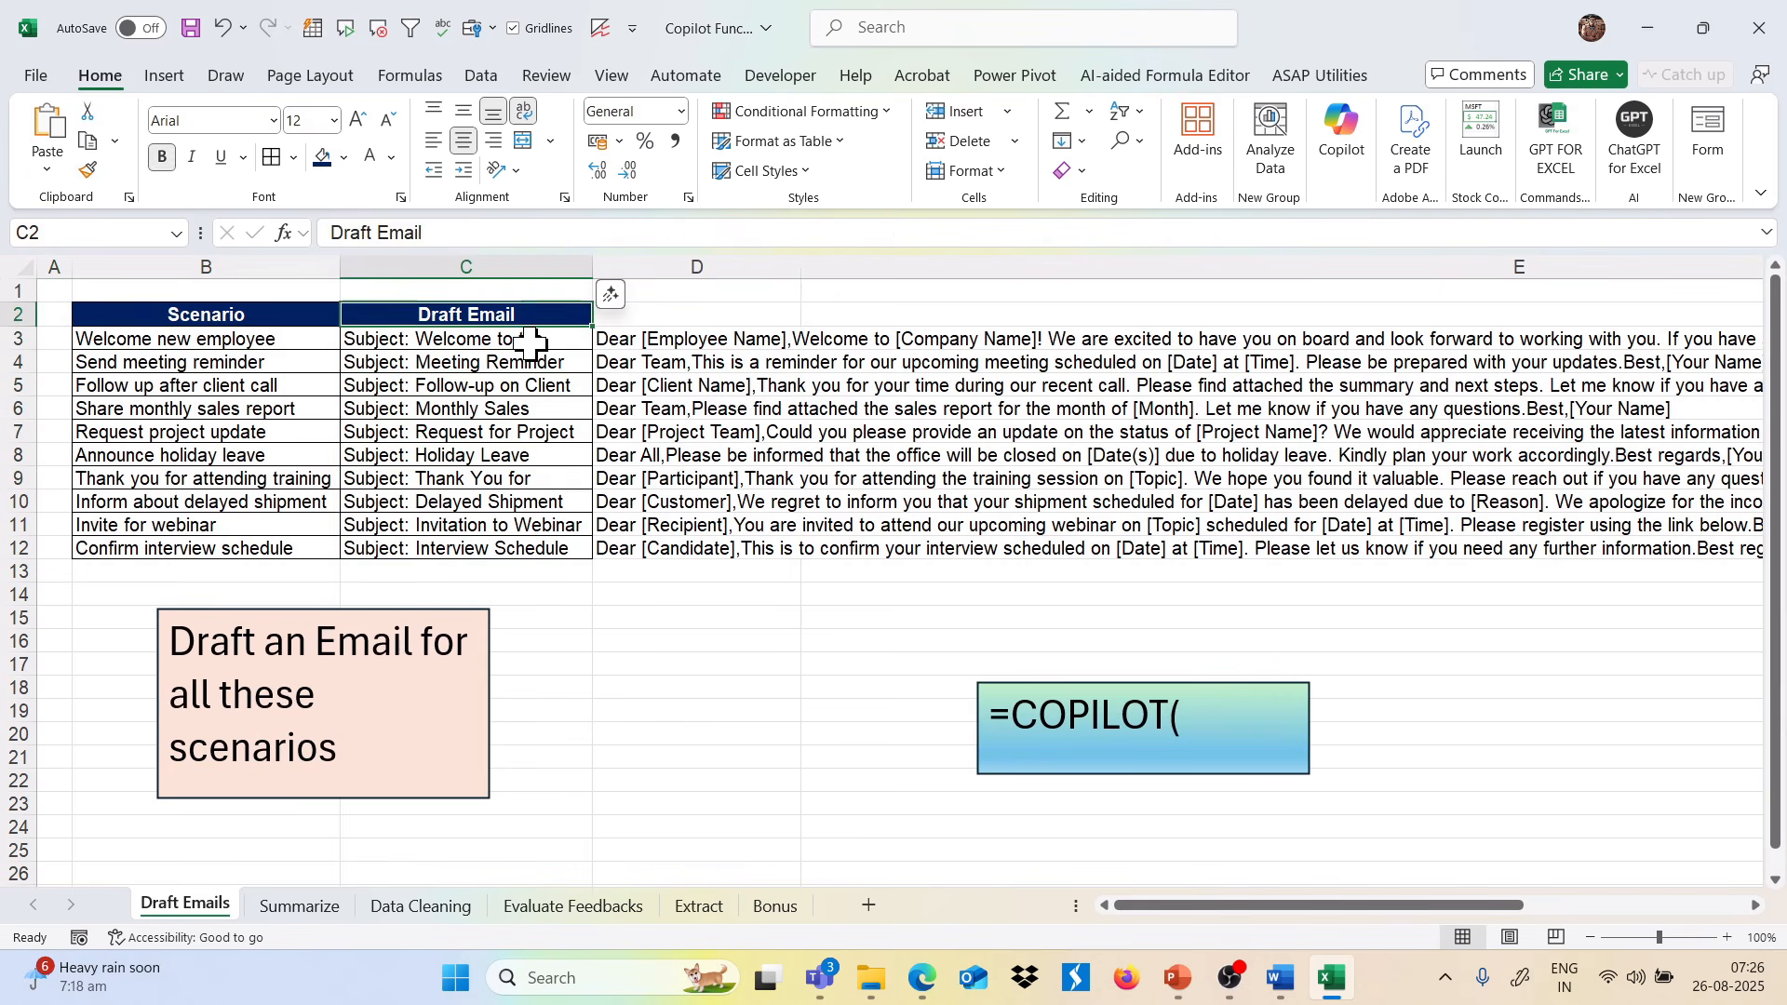
key(Right)
key(Down)
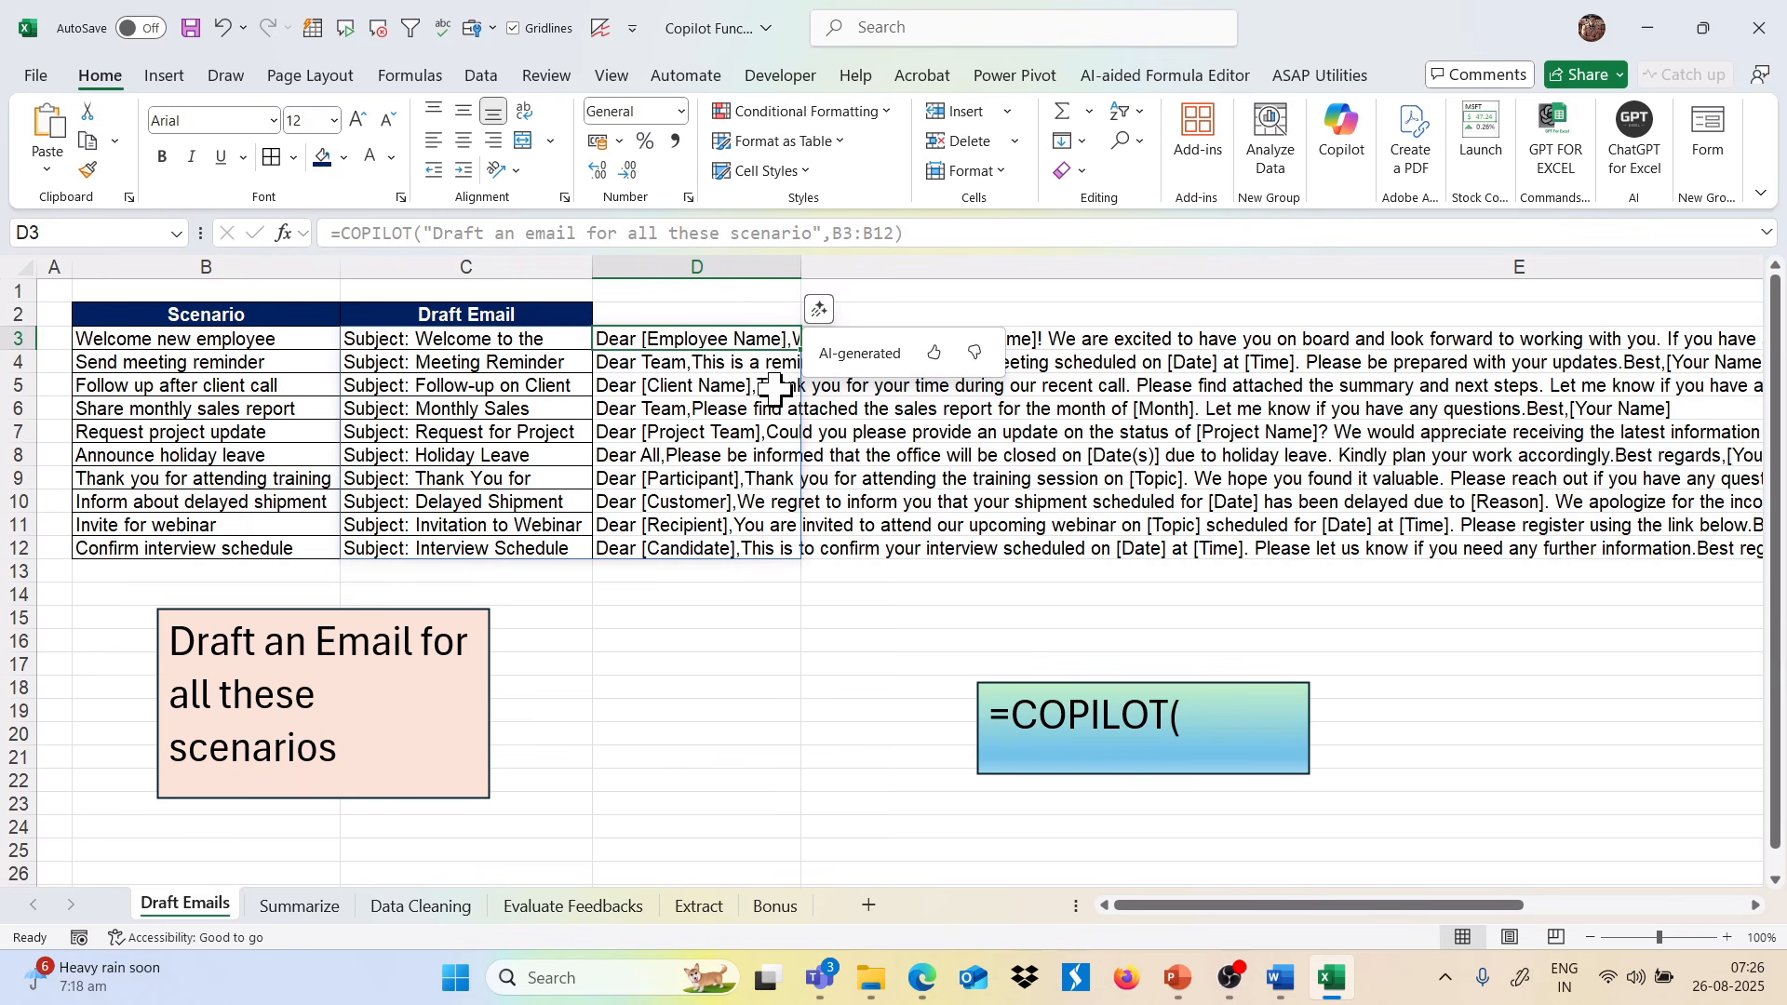
Auto-fit column D to the width of the generated email bodies.
double_click(802, 267)
click(931, 267)
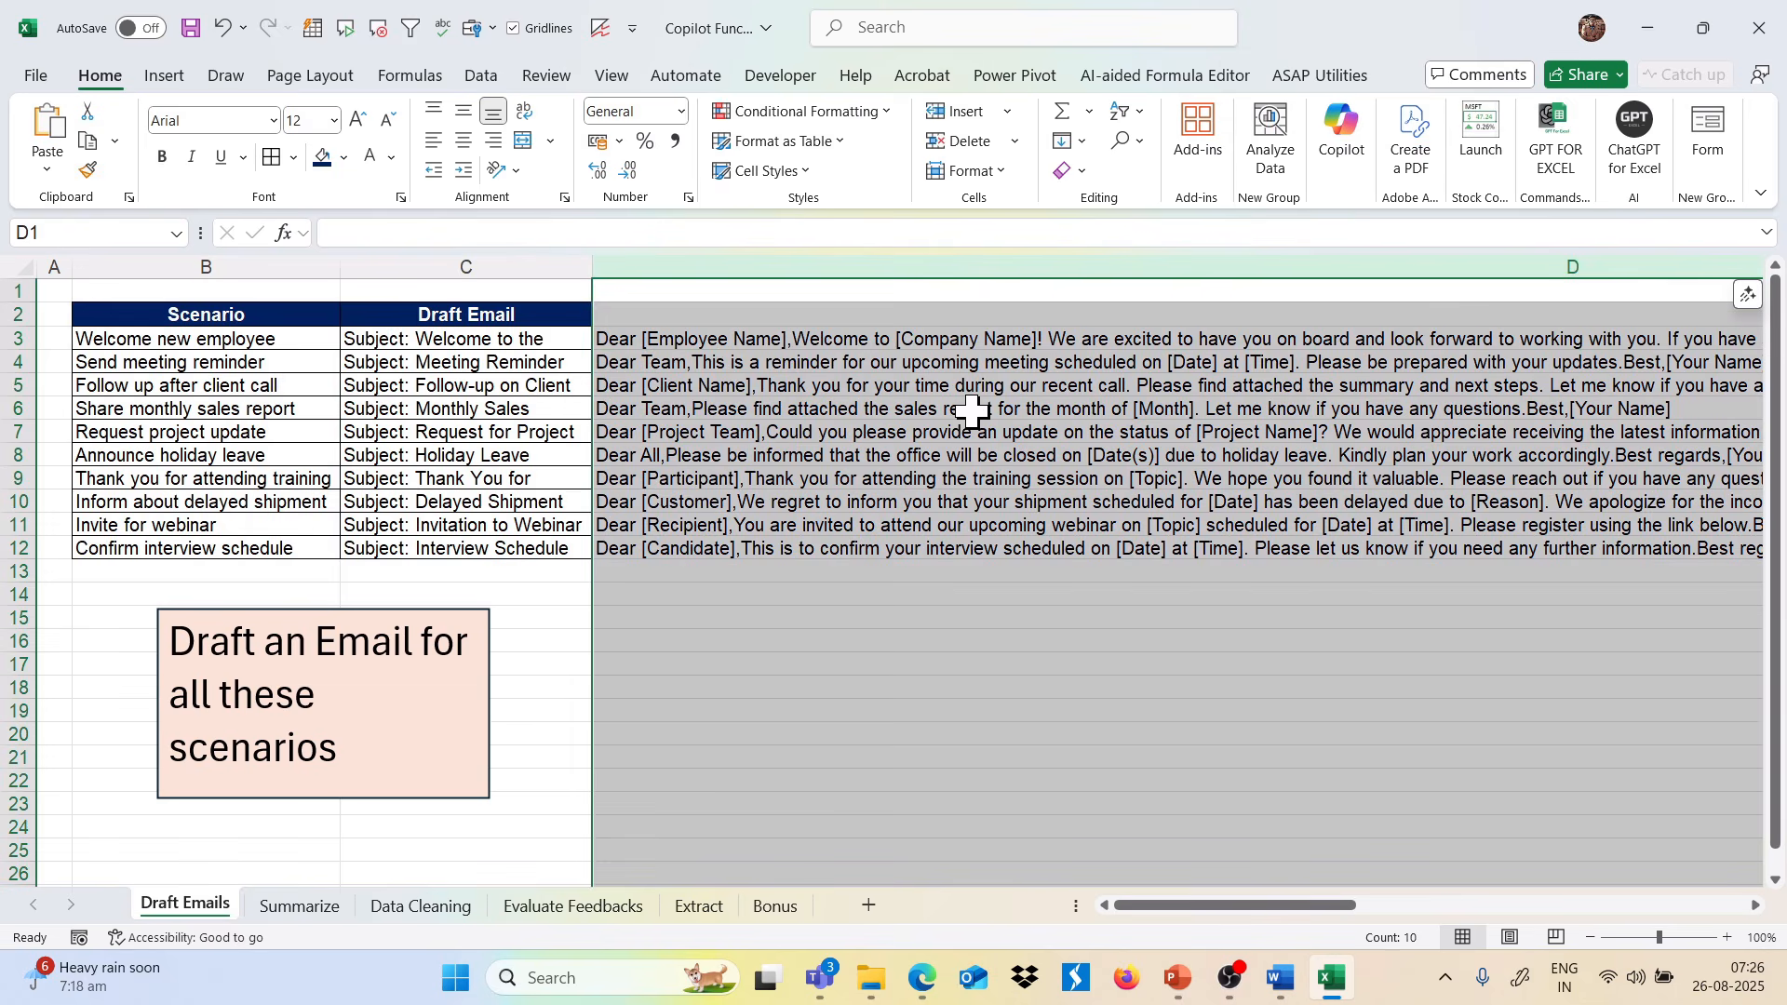
click(1094, 382)
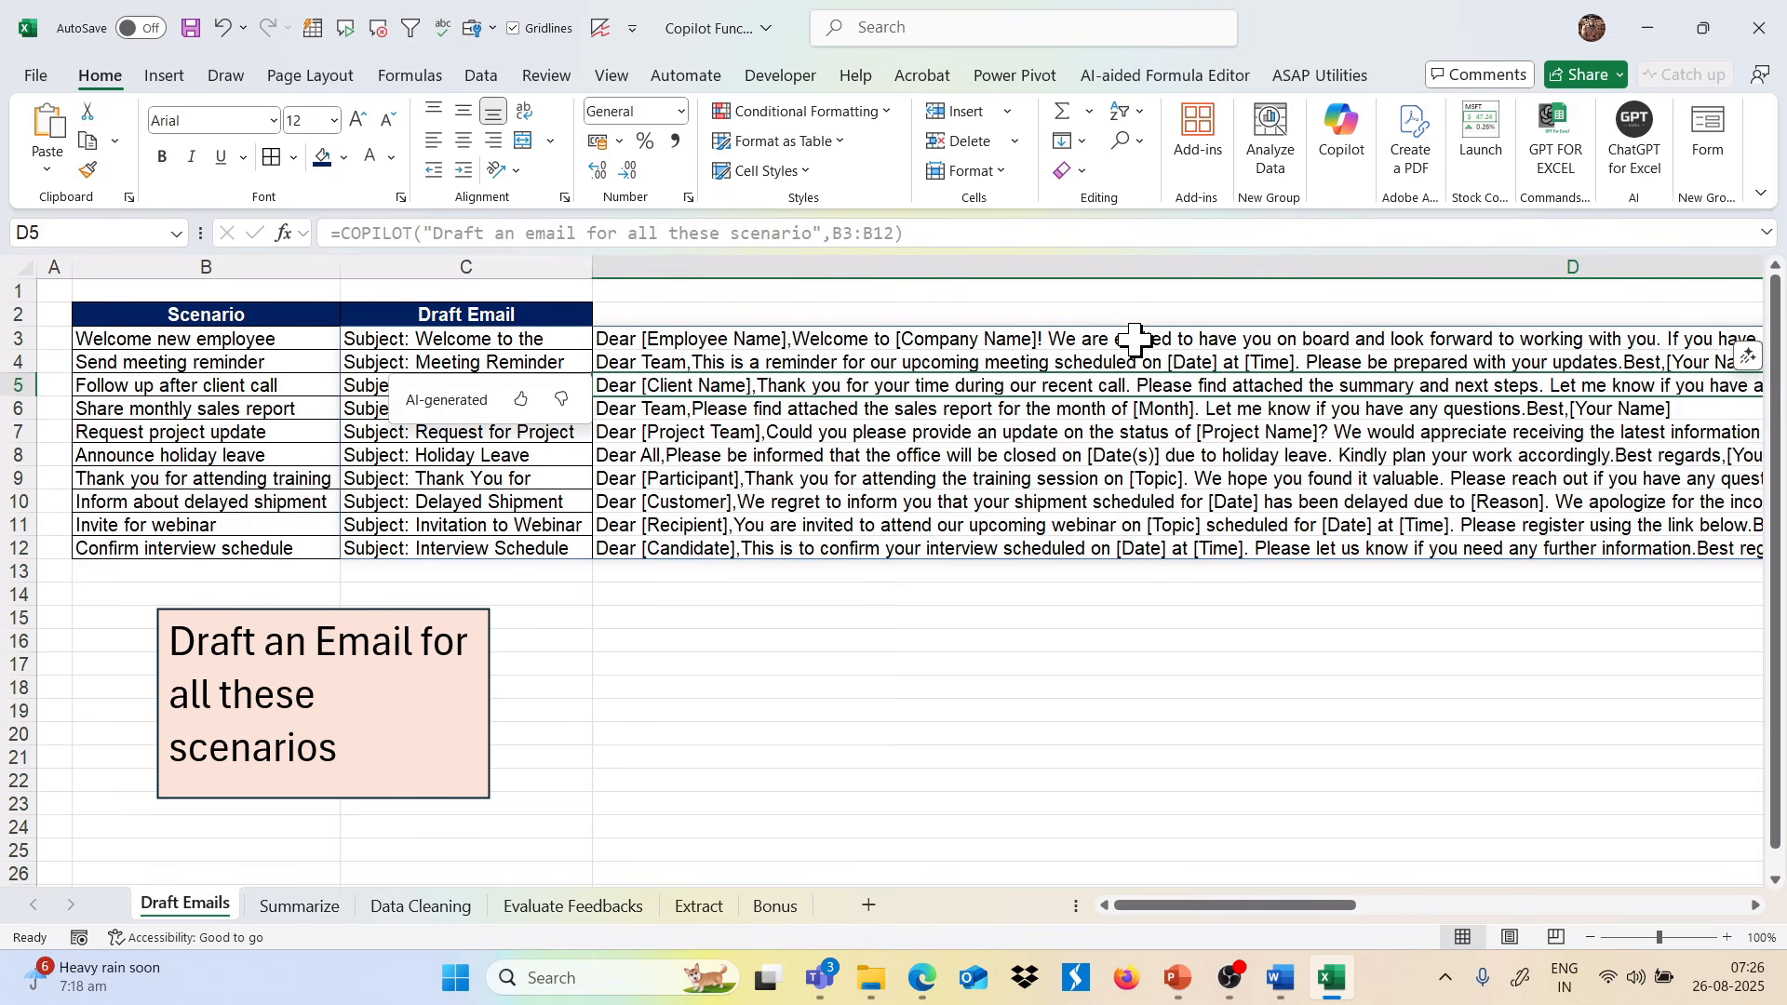
scroll(1135, 339, right, 1)
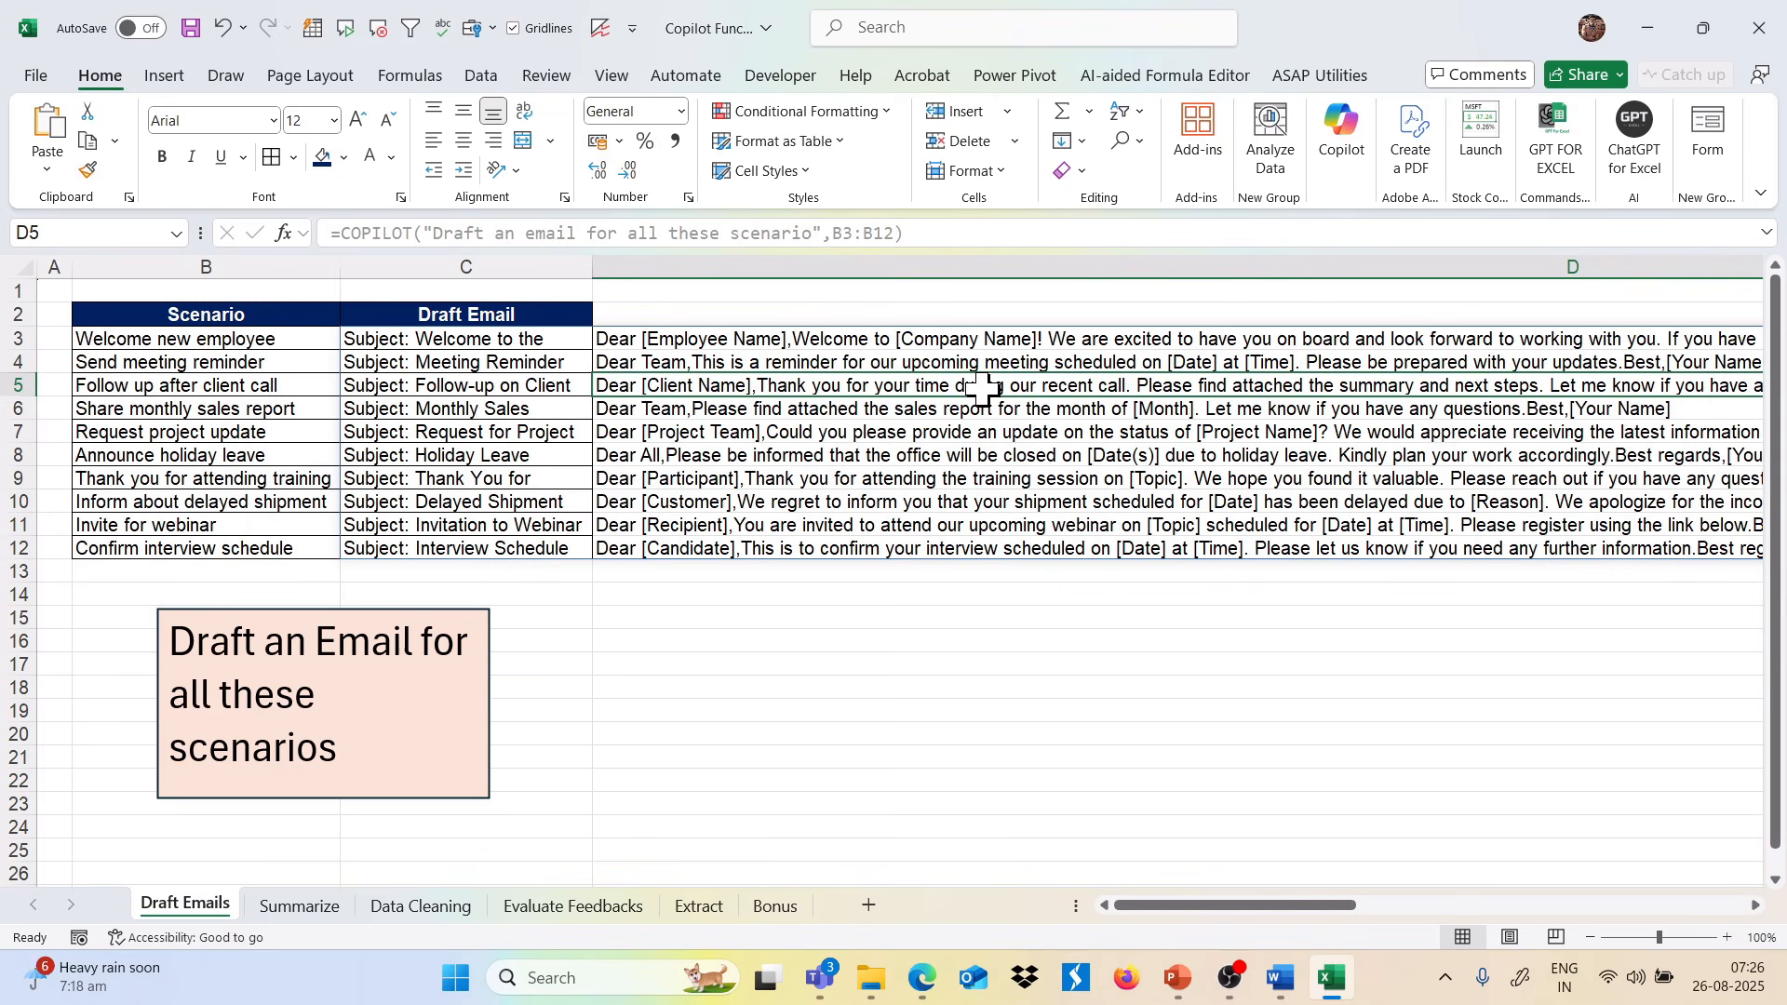
click(836, 346)
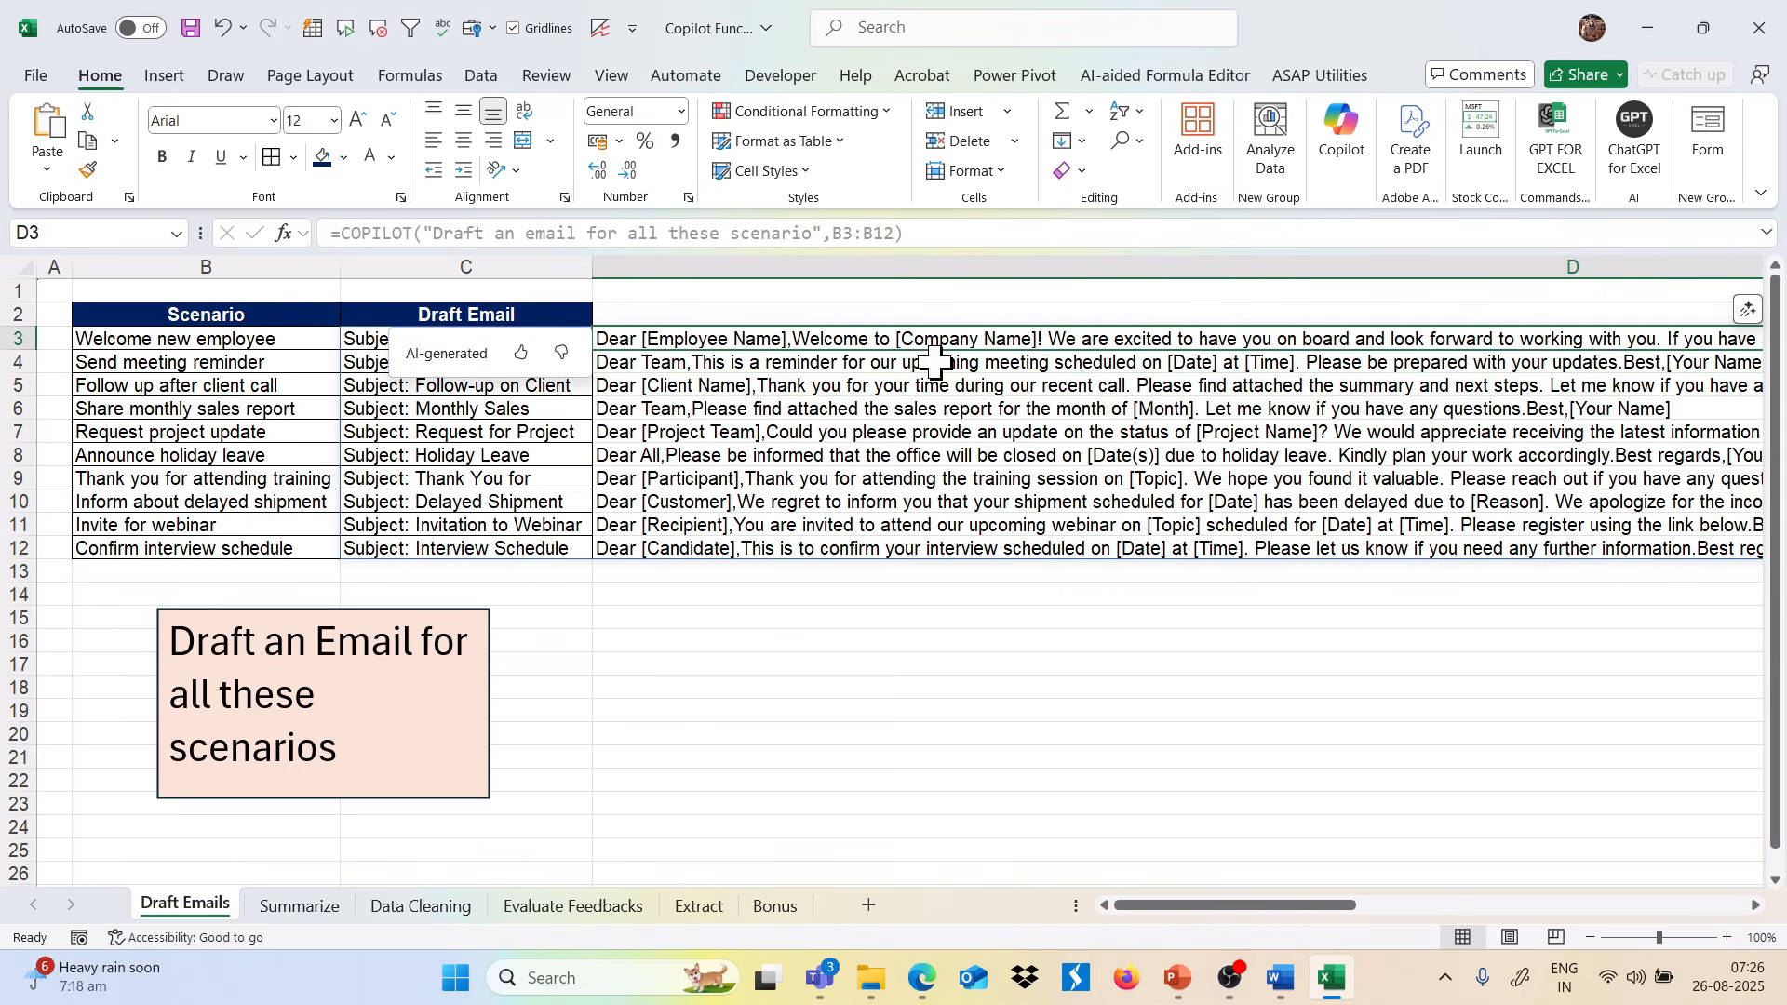
Narrow column D and wrap its text so each email body displays over several lines.
click(1425, 265)
drag(1243, 904, 1421, 912)
drag(1343, 266, 696, 414)
drag(1377, 913, 811, 914)
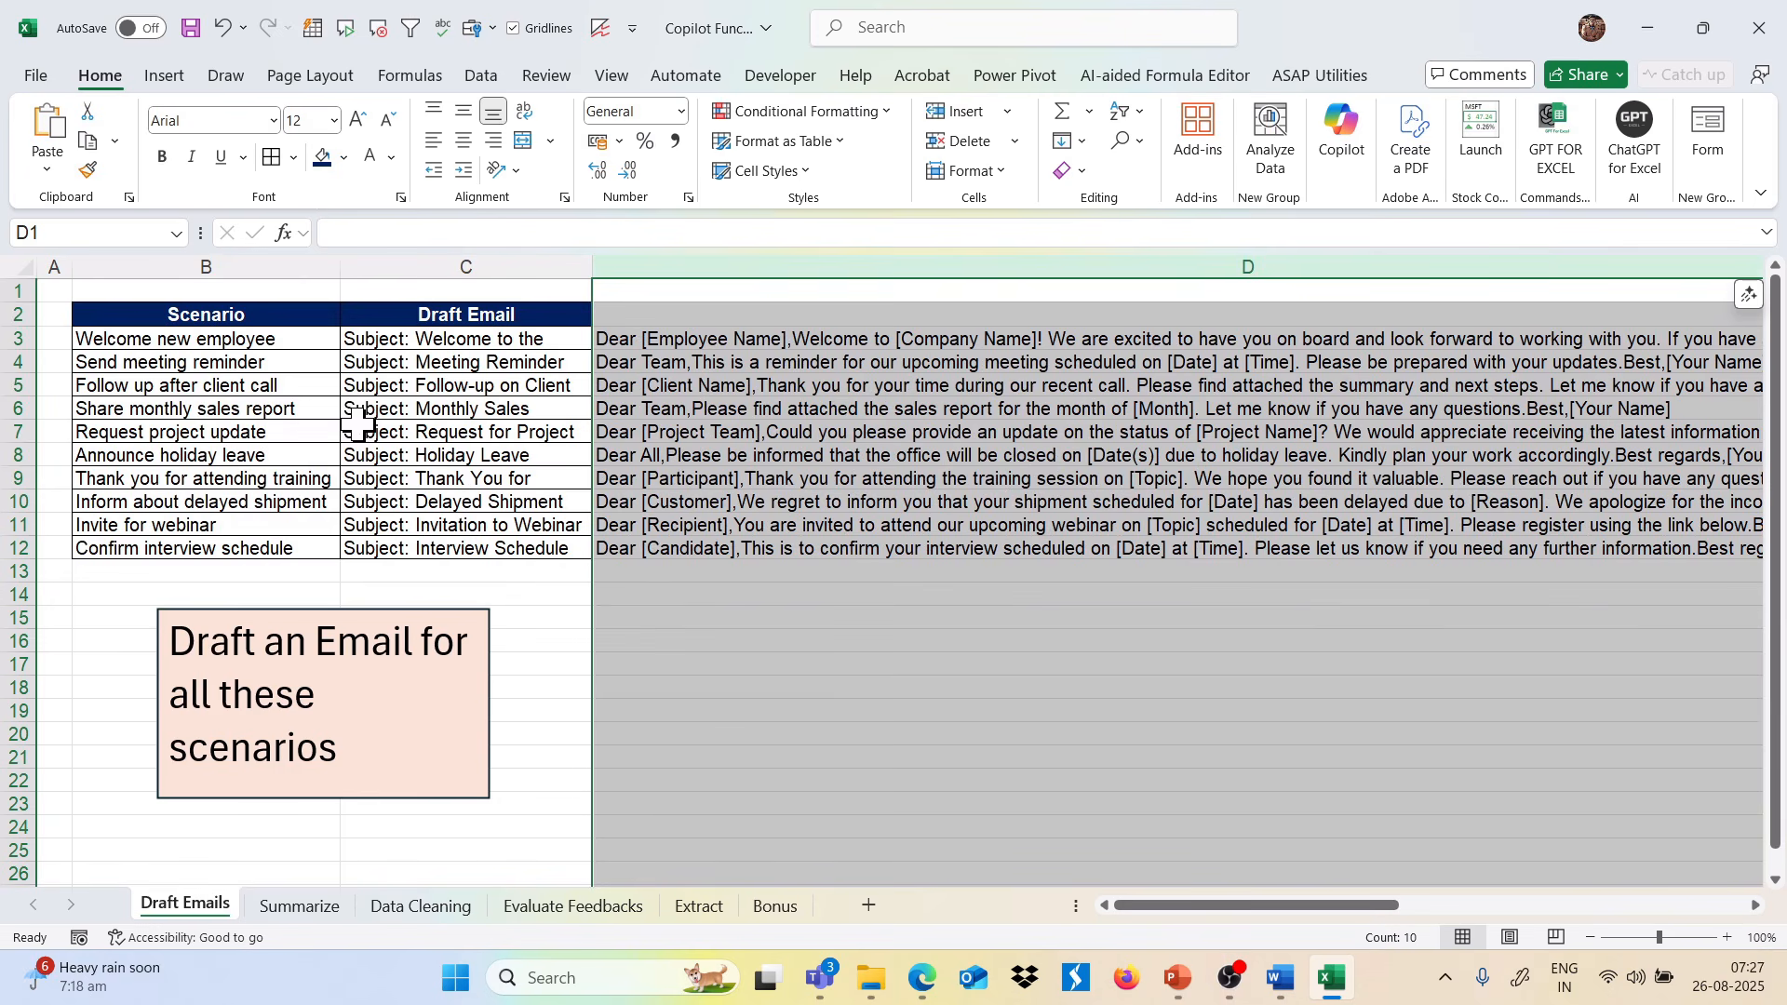
click(524, 111)
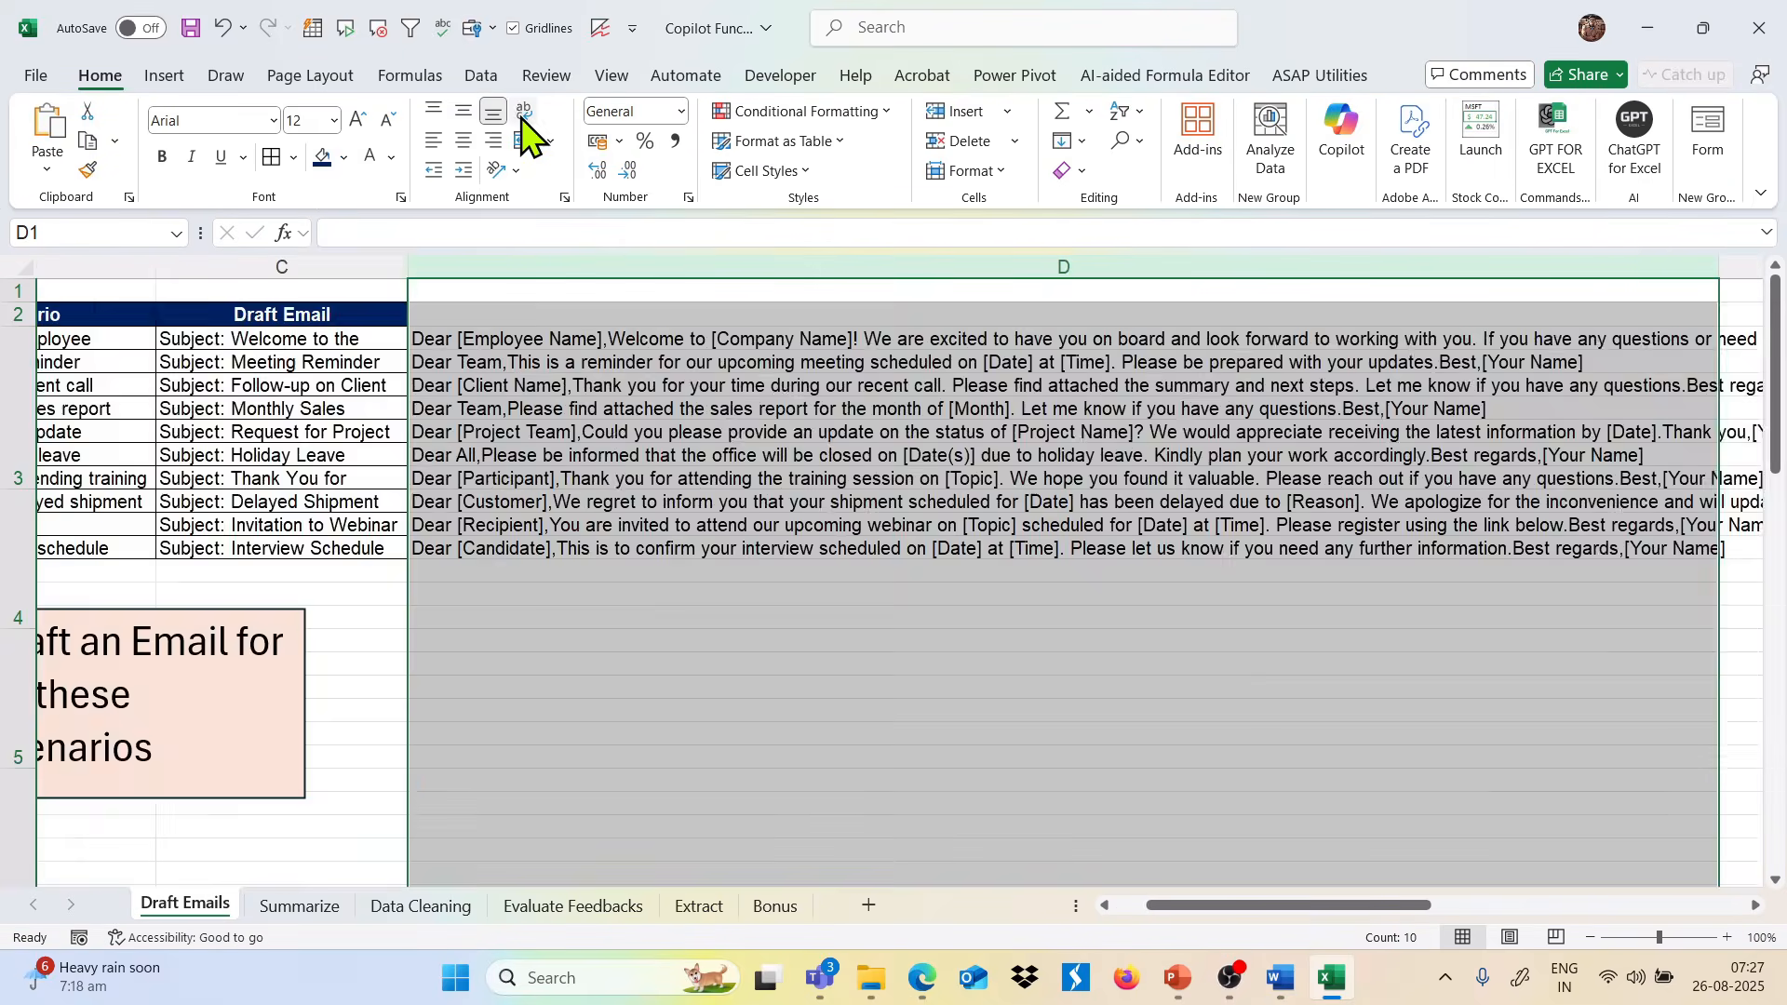
click(618, 466)
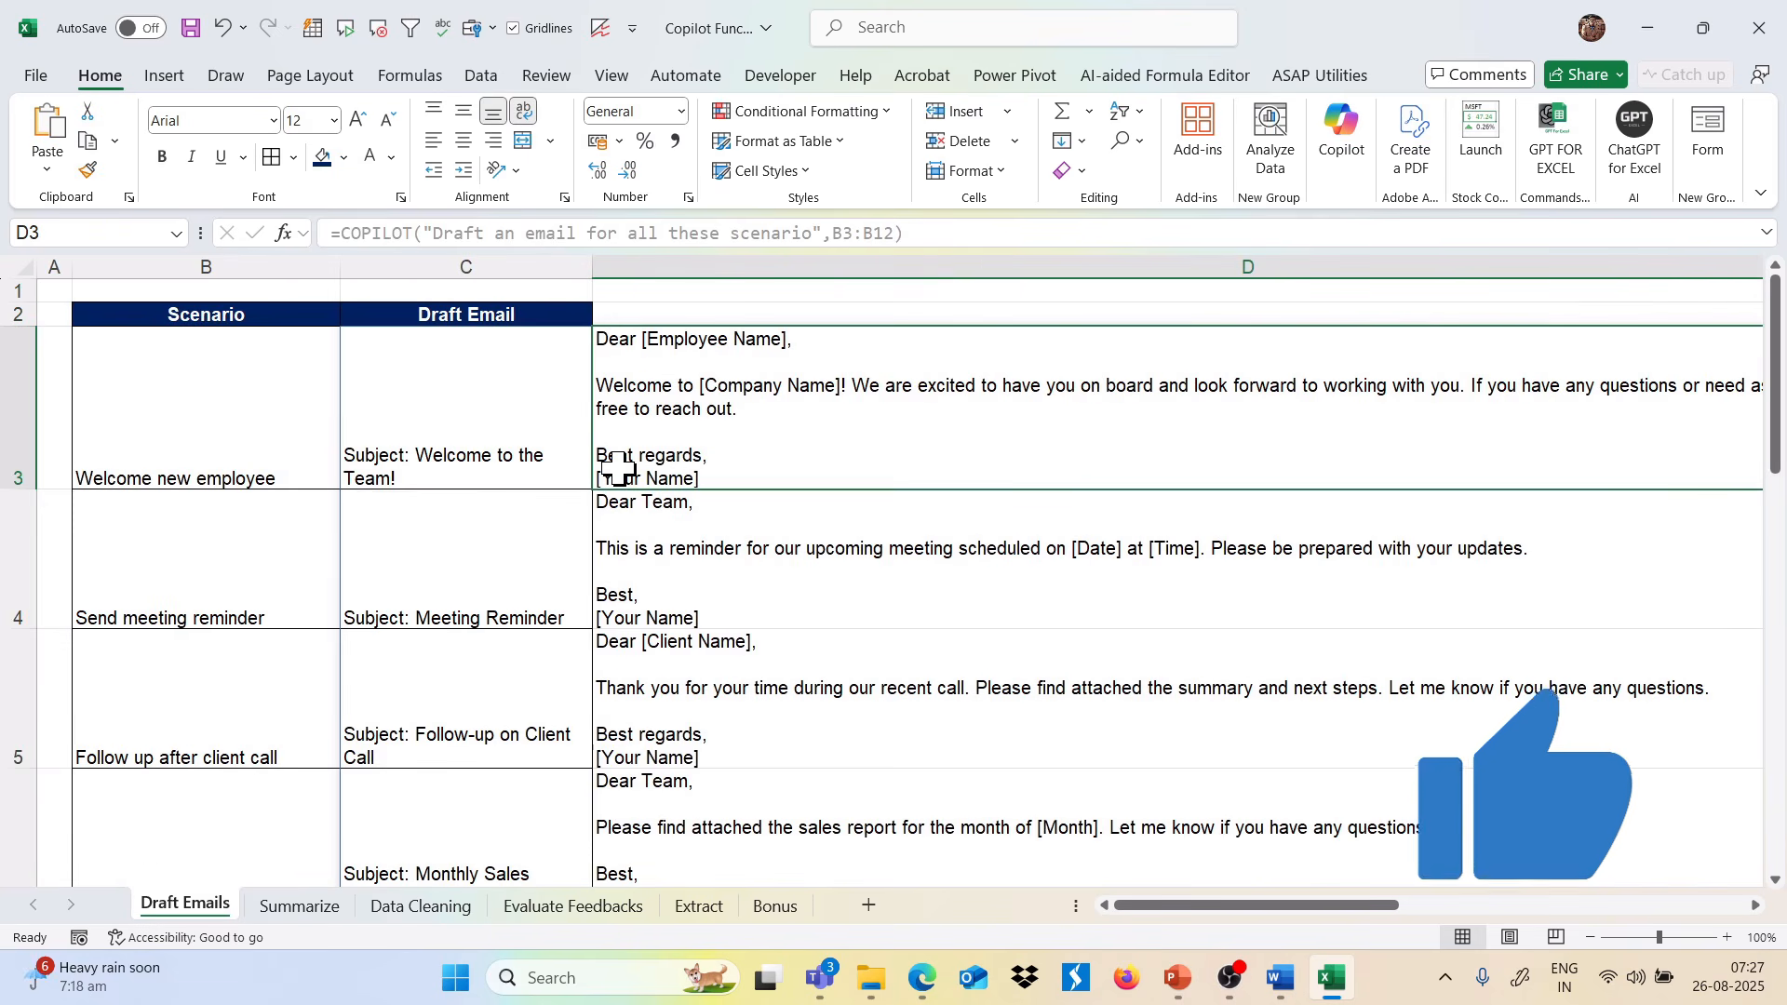
Read through the drafted email subjects and bodies for all the scenarios.
click(510, 443)
click(744, 419)
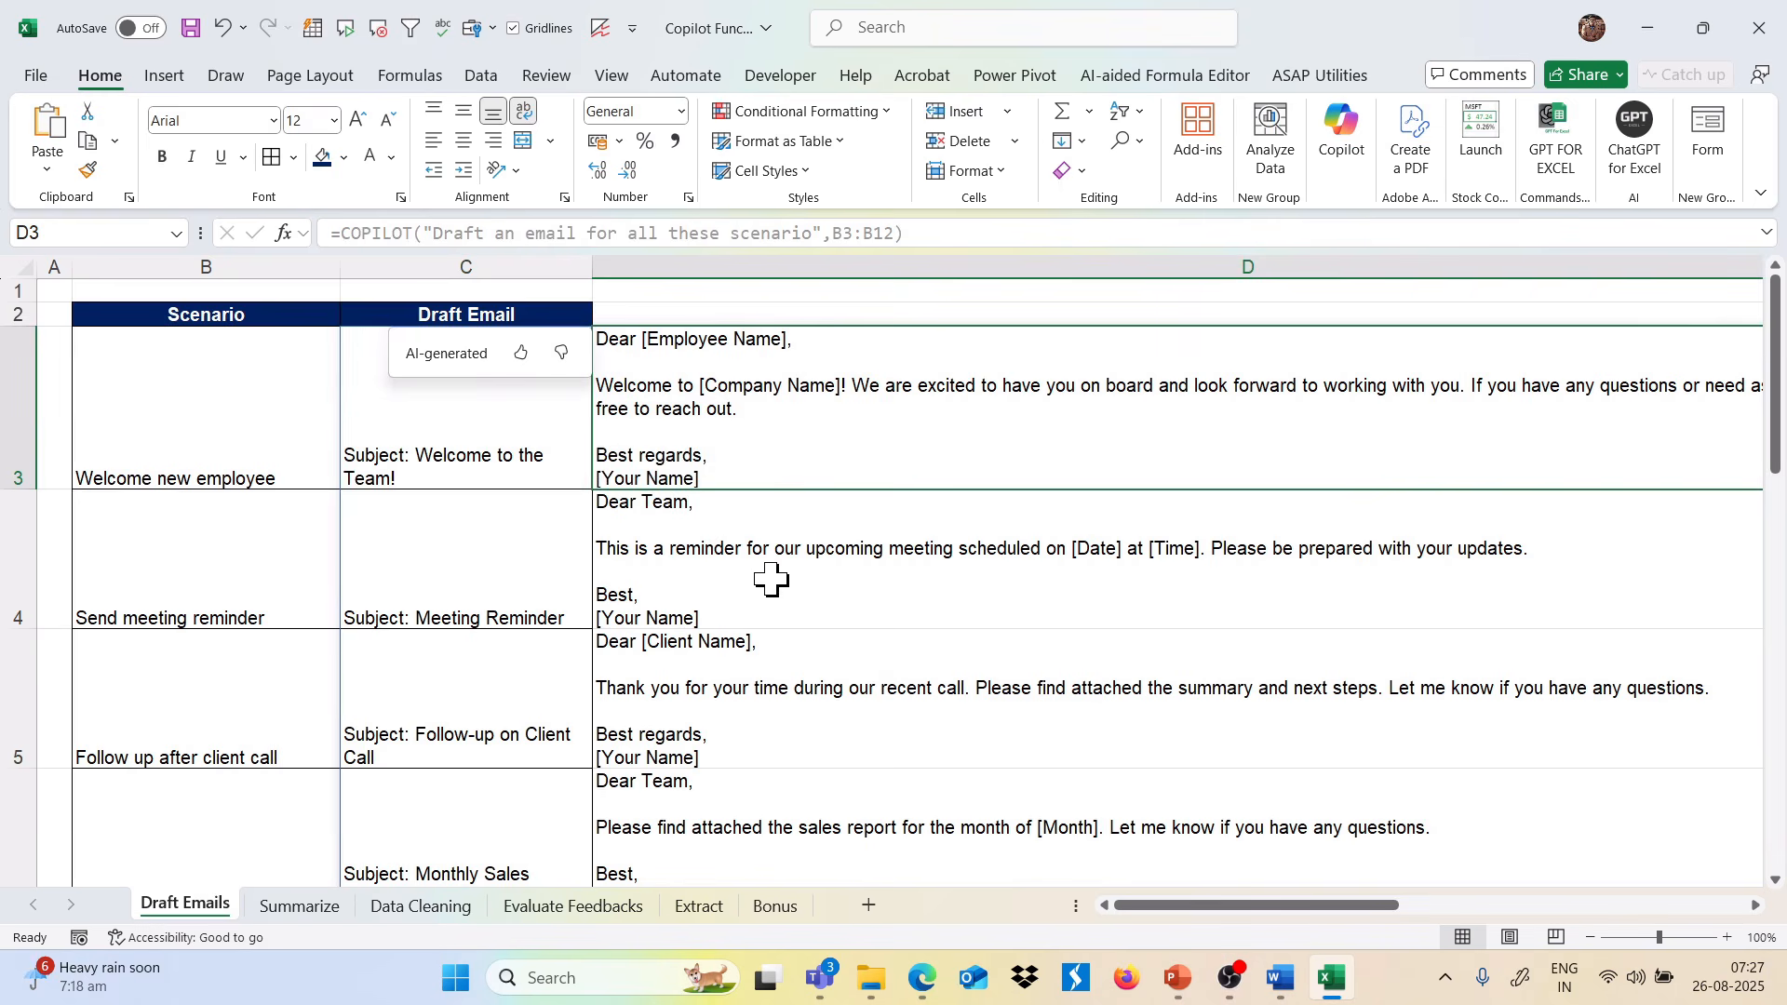
scroll(773, 616, down, 5)
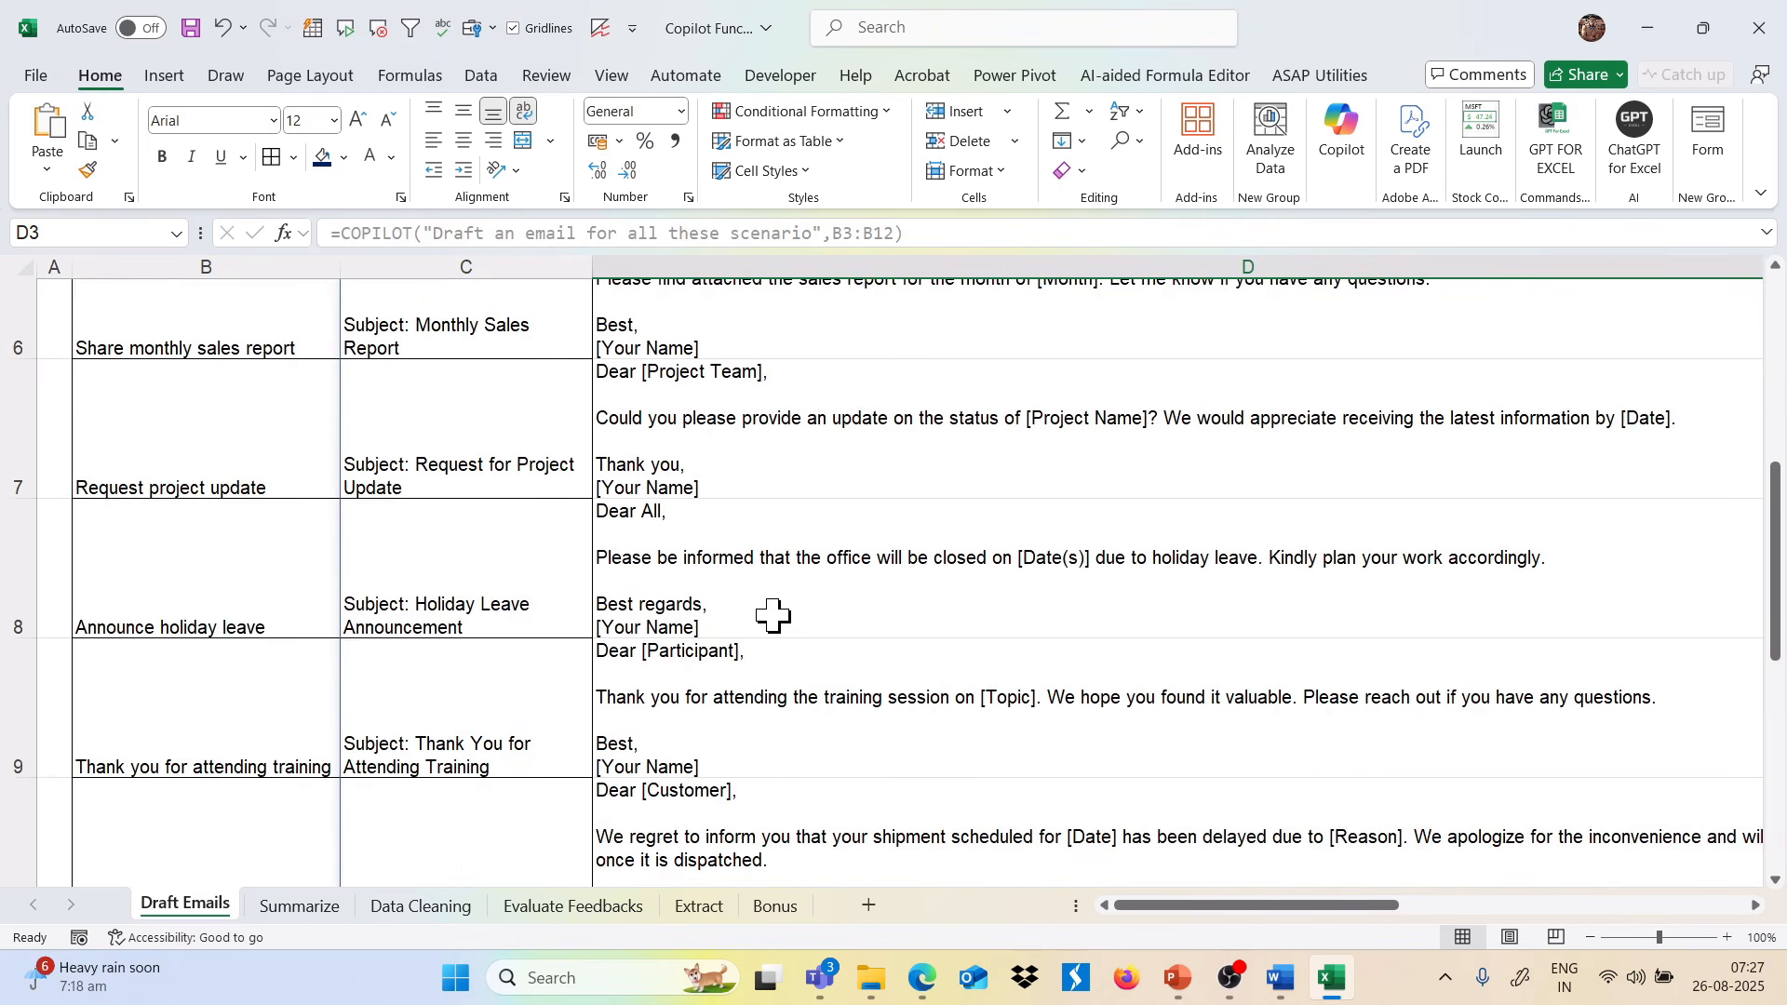
scroll(772, 616, down, 2)
scroll(772, 616, up, 10)
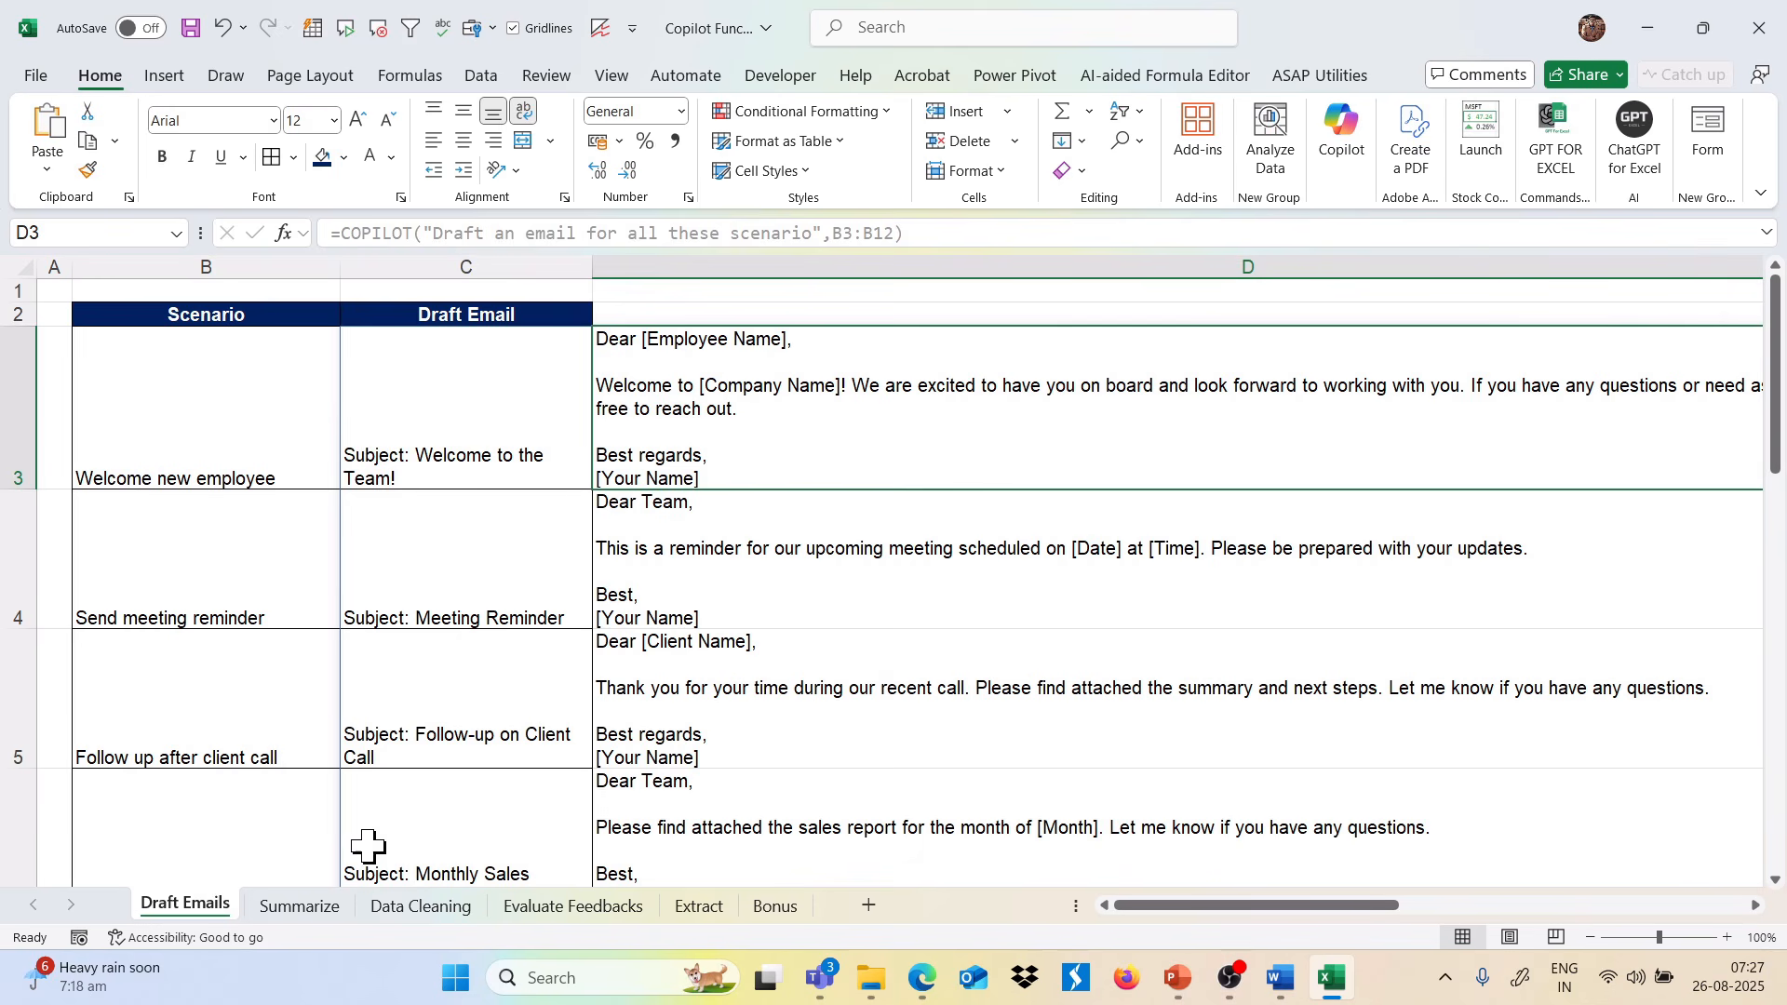
On the Summarize sheet, enter =COPILOT("Summarize data department wise",A1:D15) in cell A17.
click(311, 910)
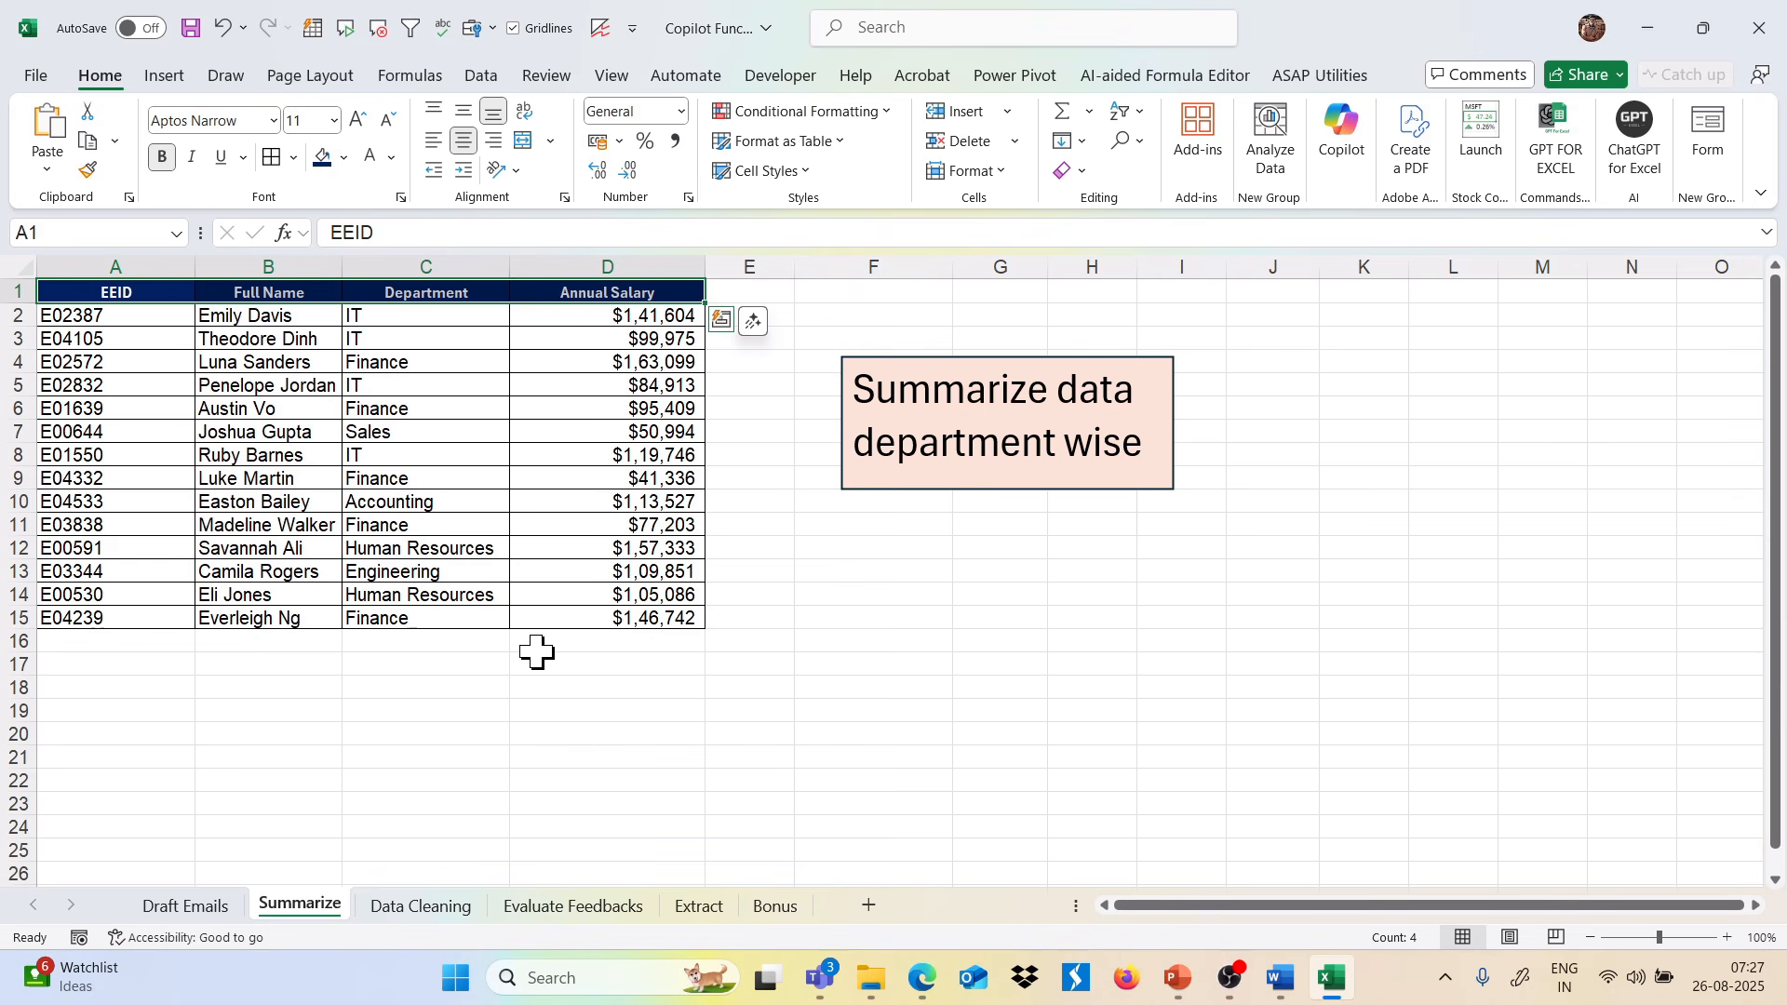
click(300, 372)
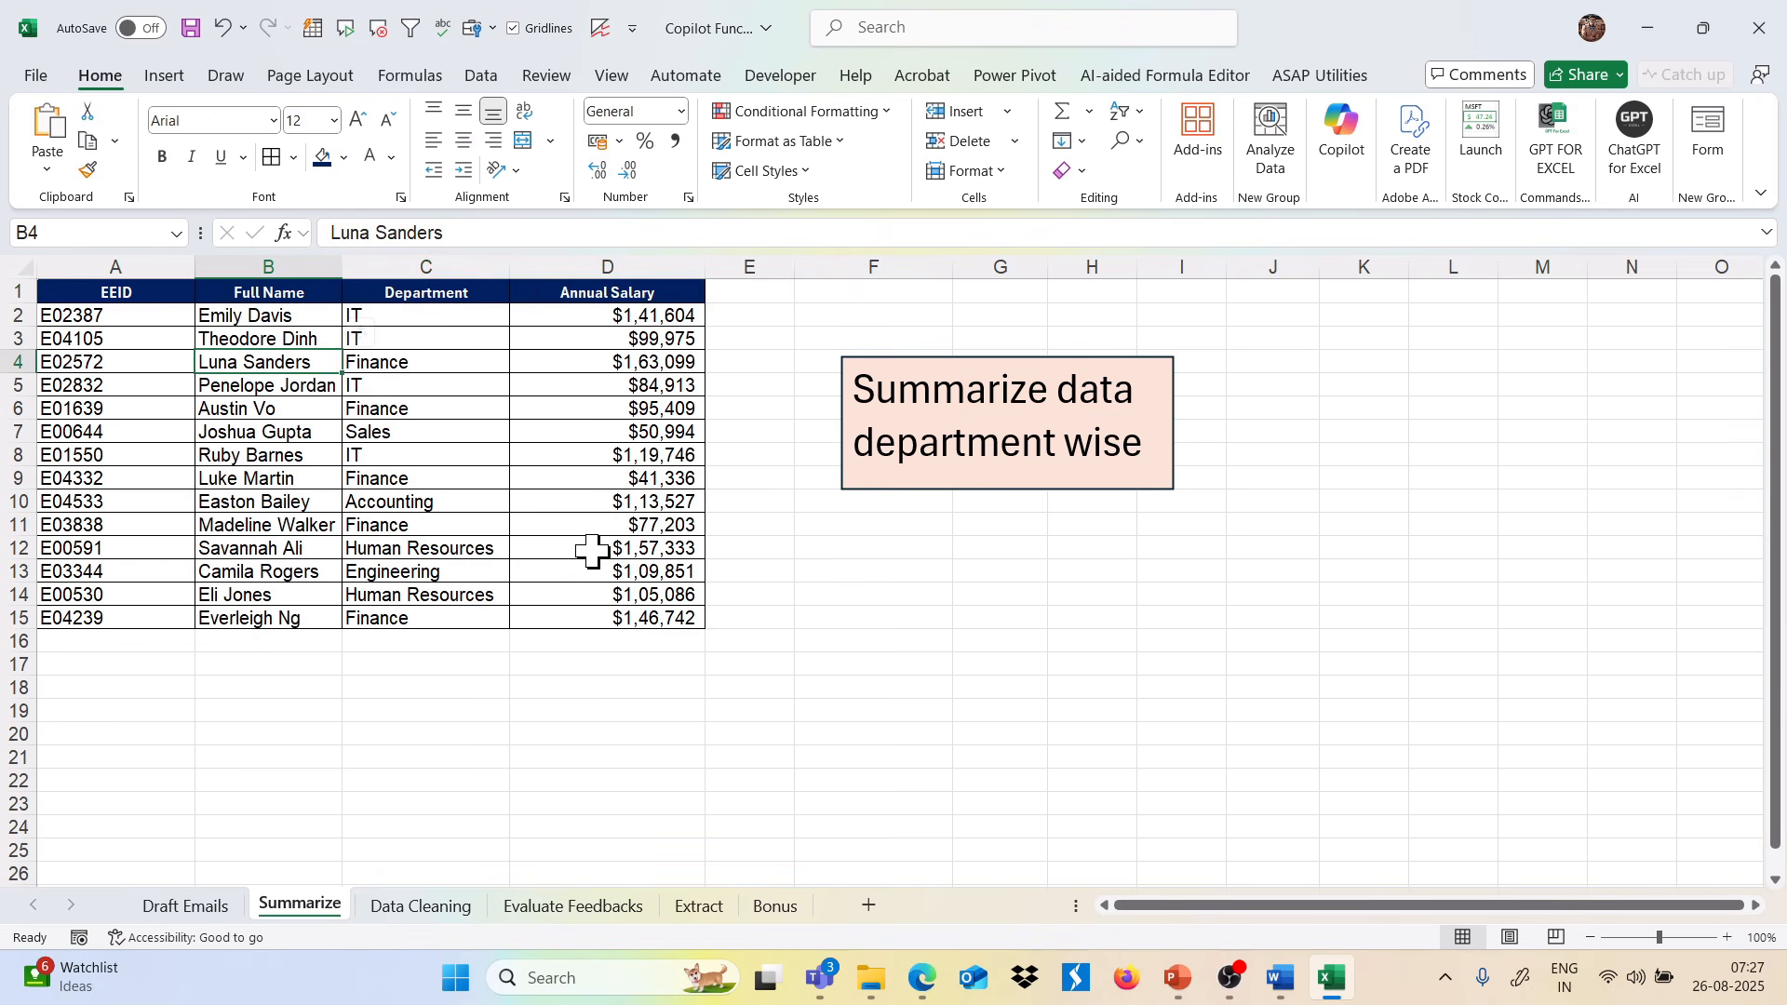
click(157, 665)
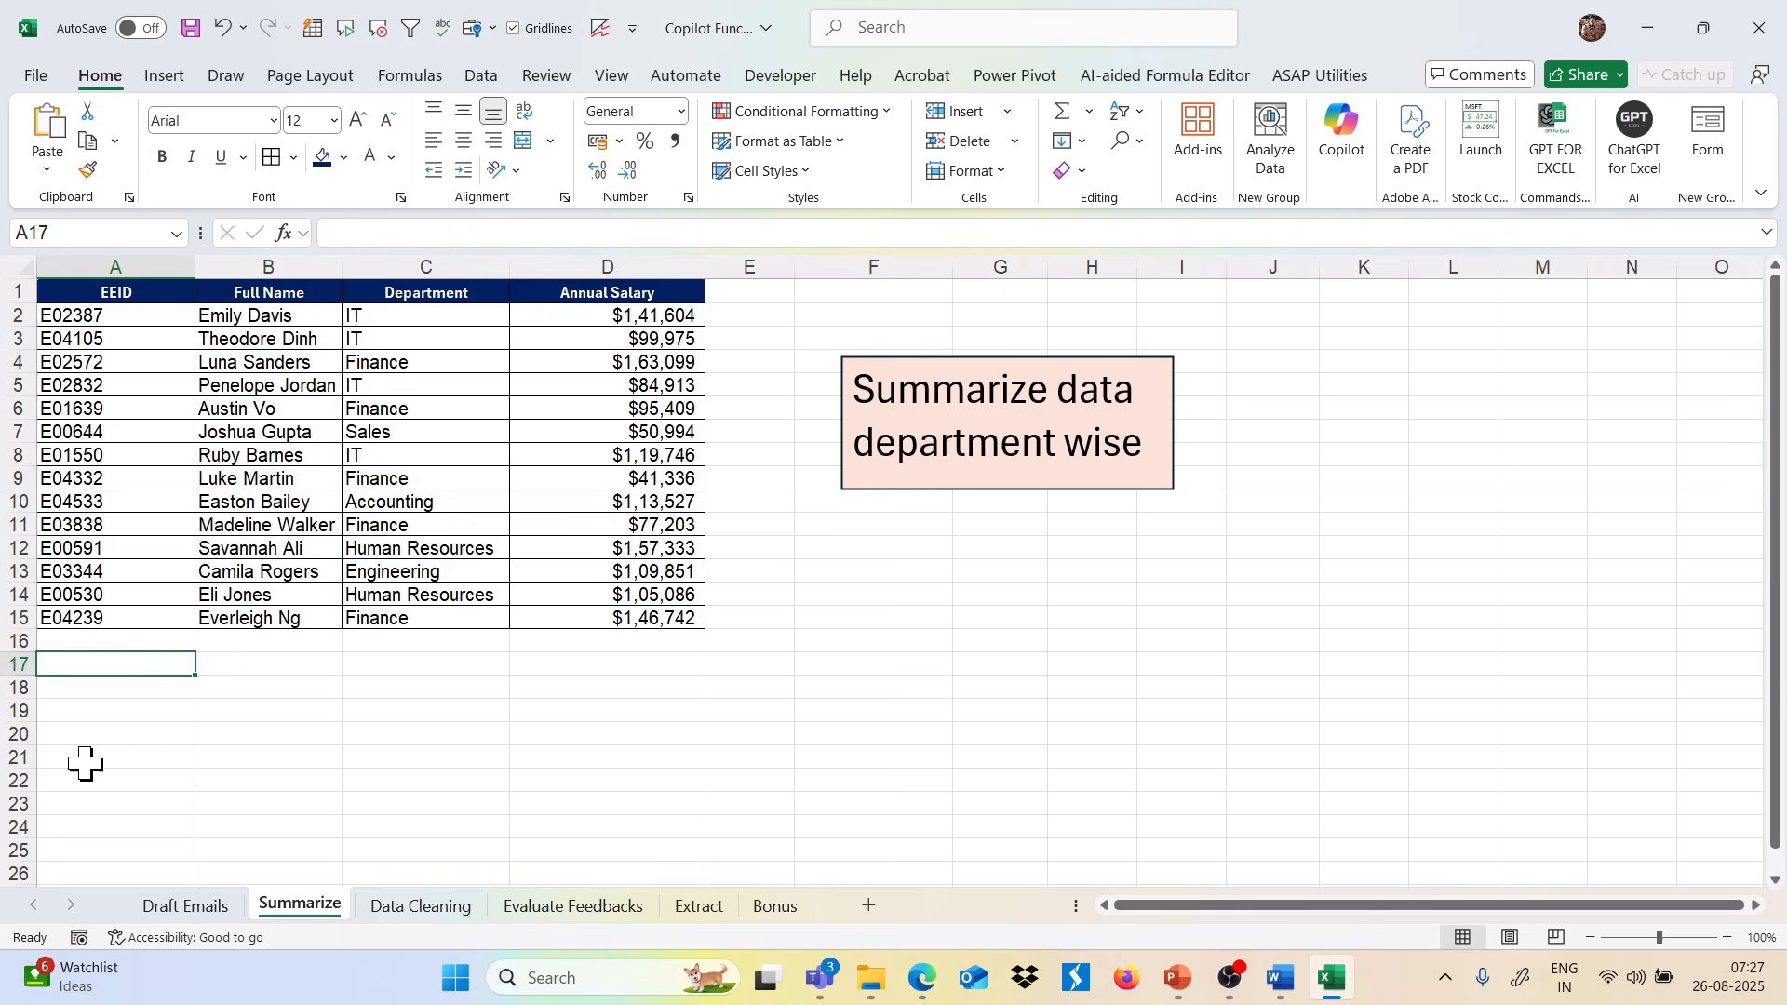
text(=copil)
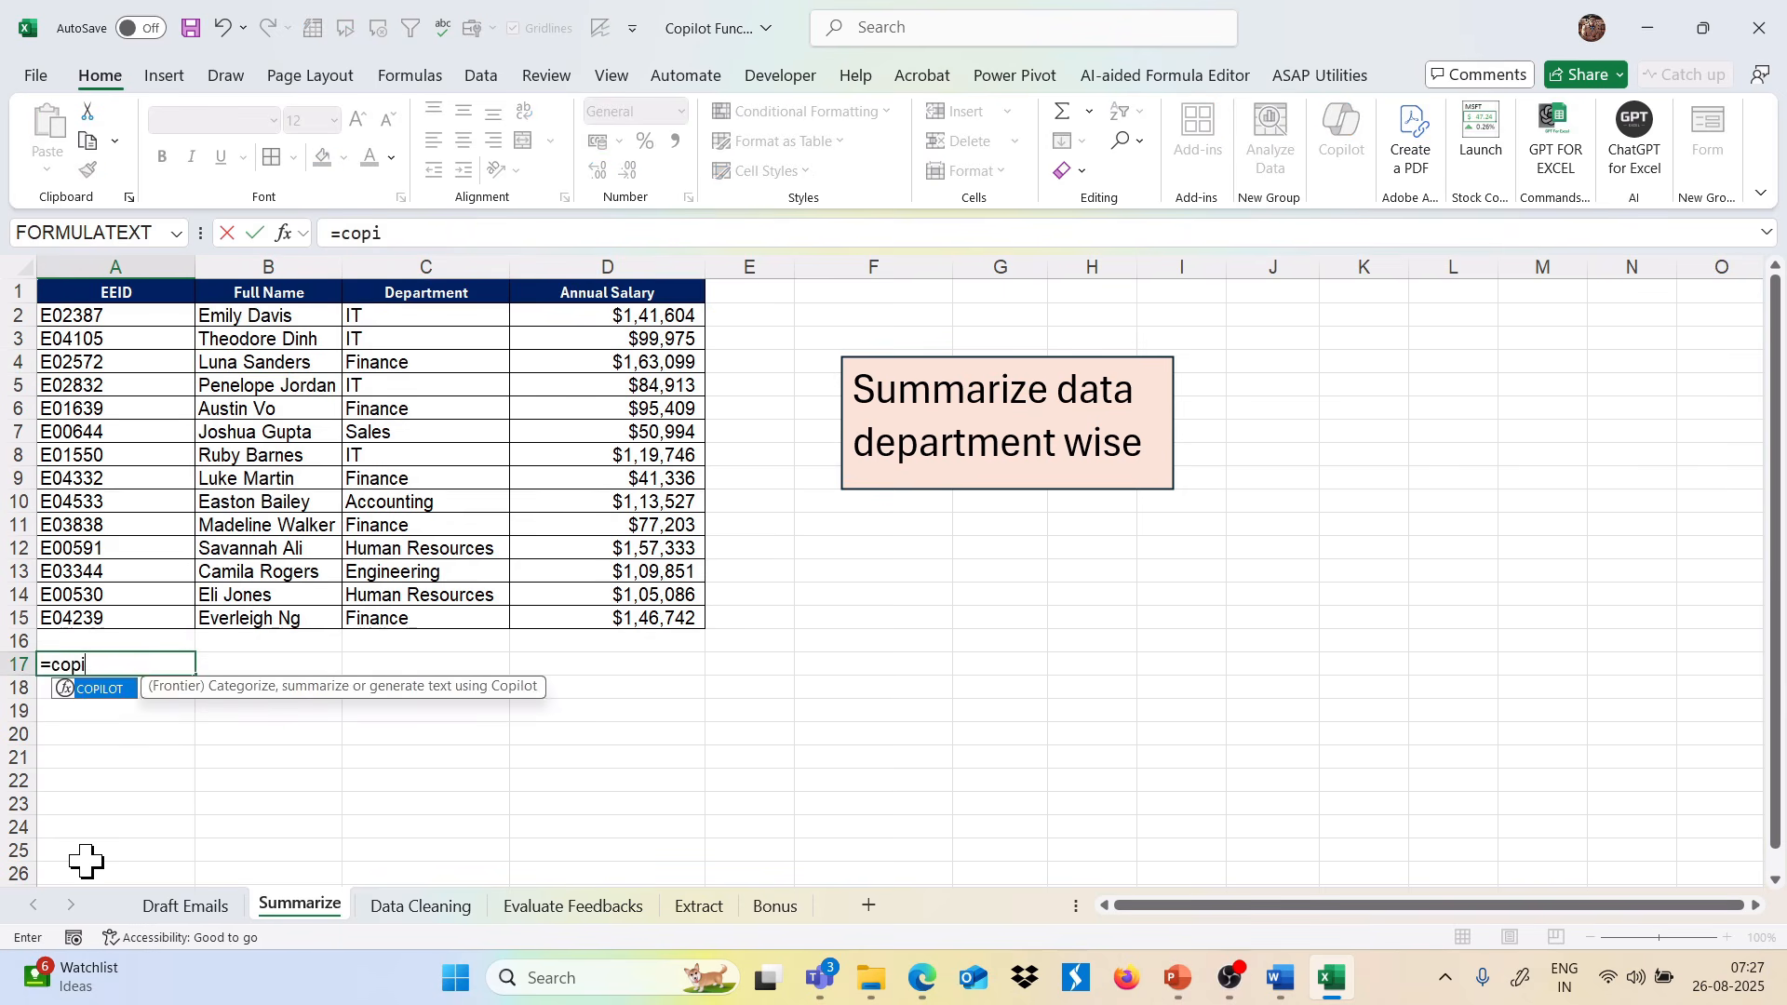
key(Tab)
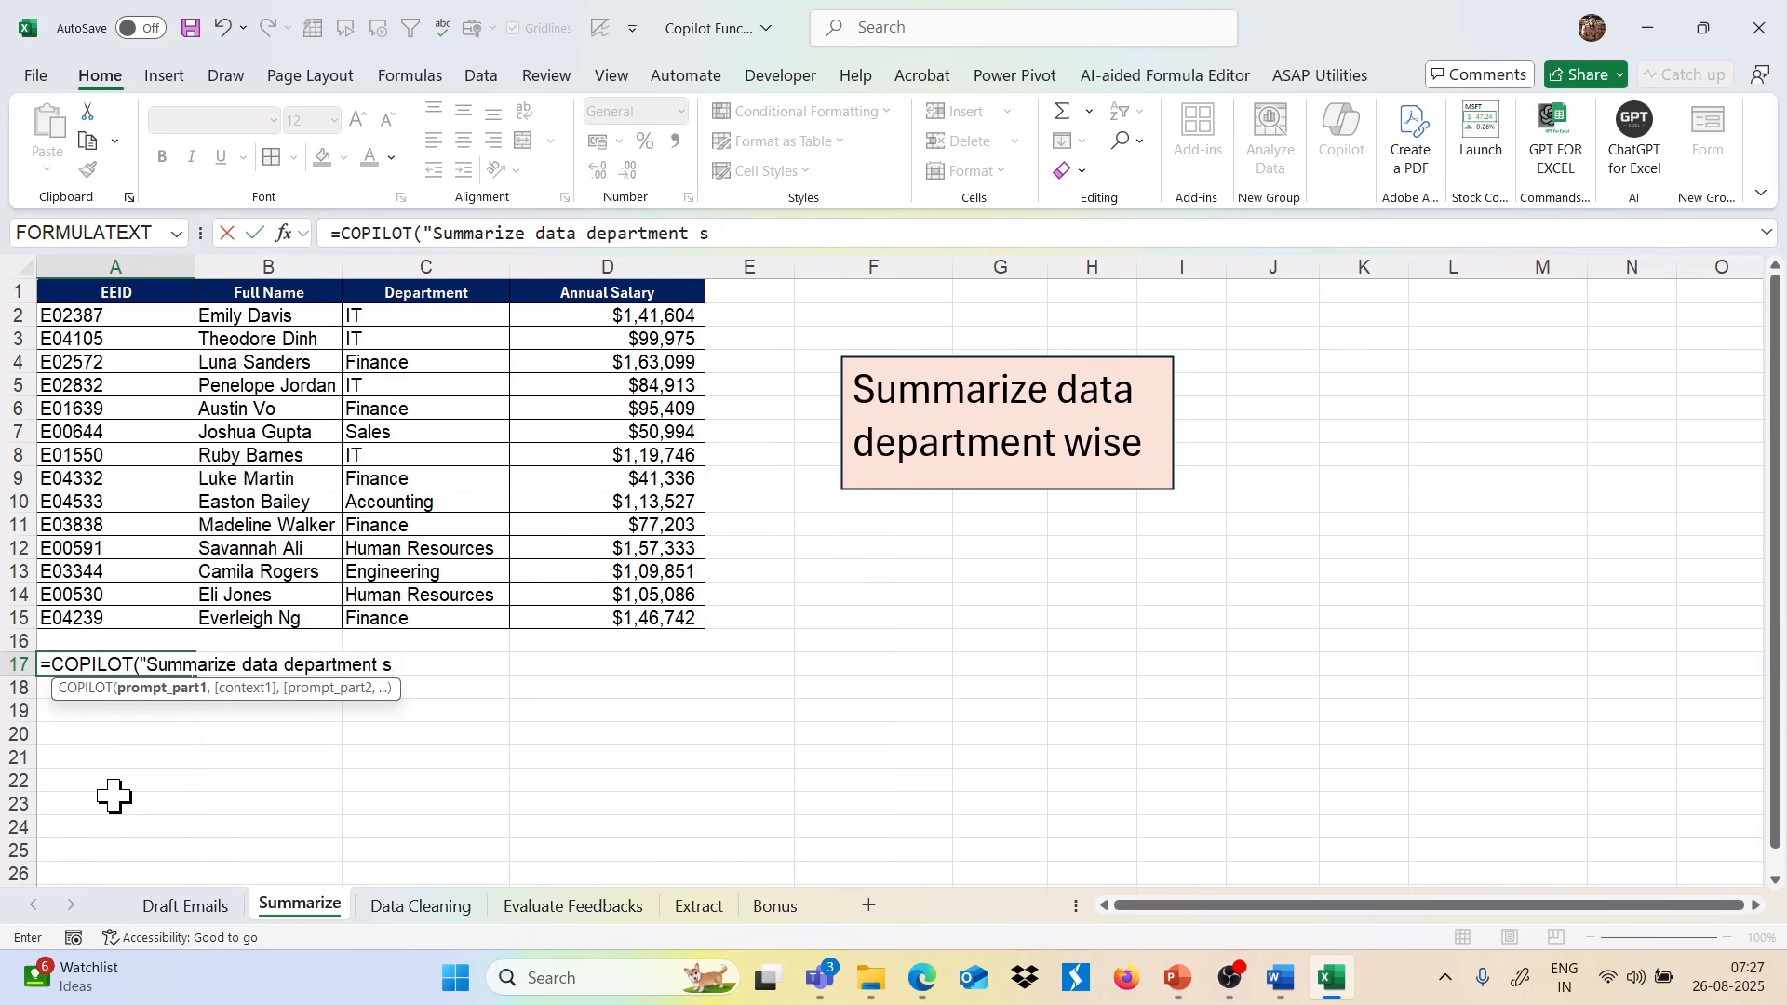
text(",)
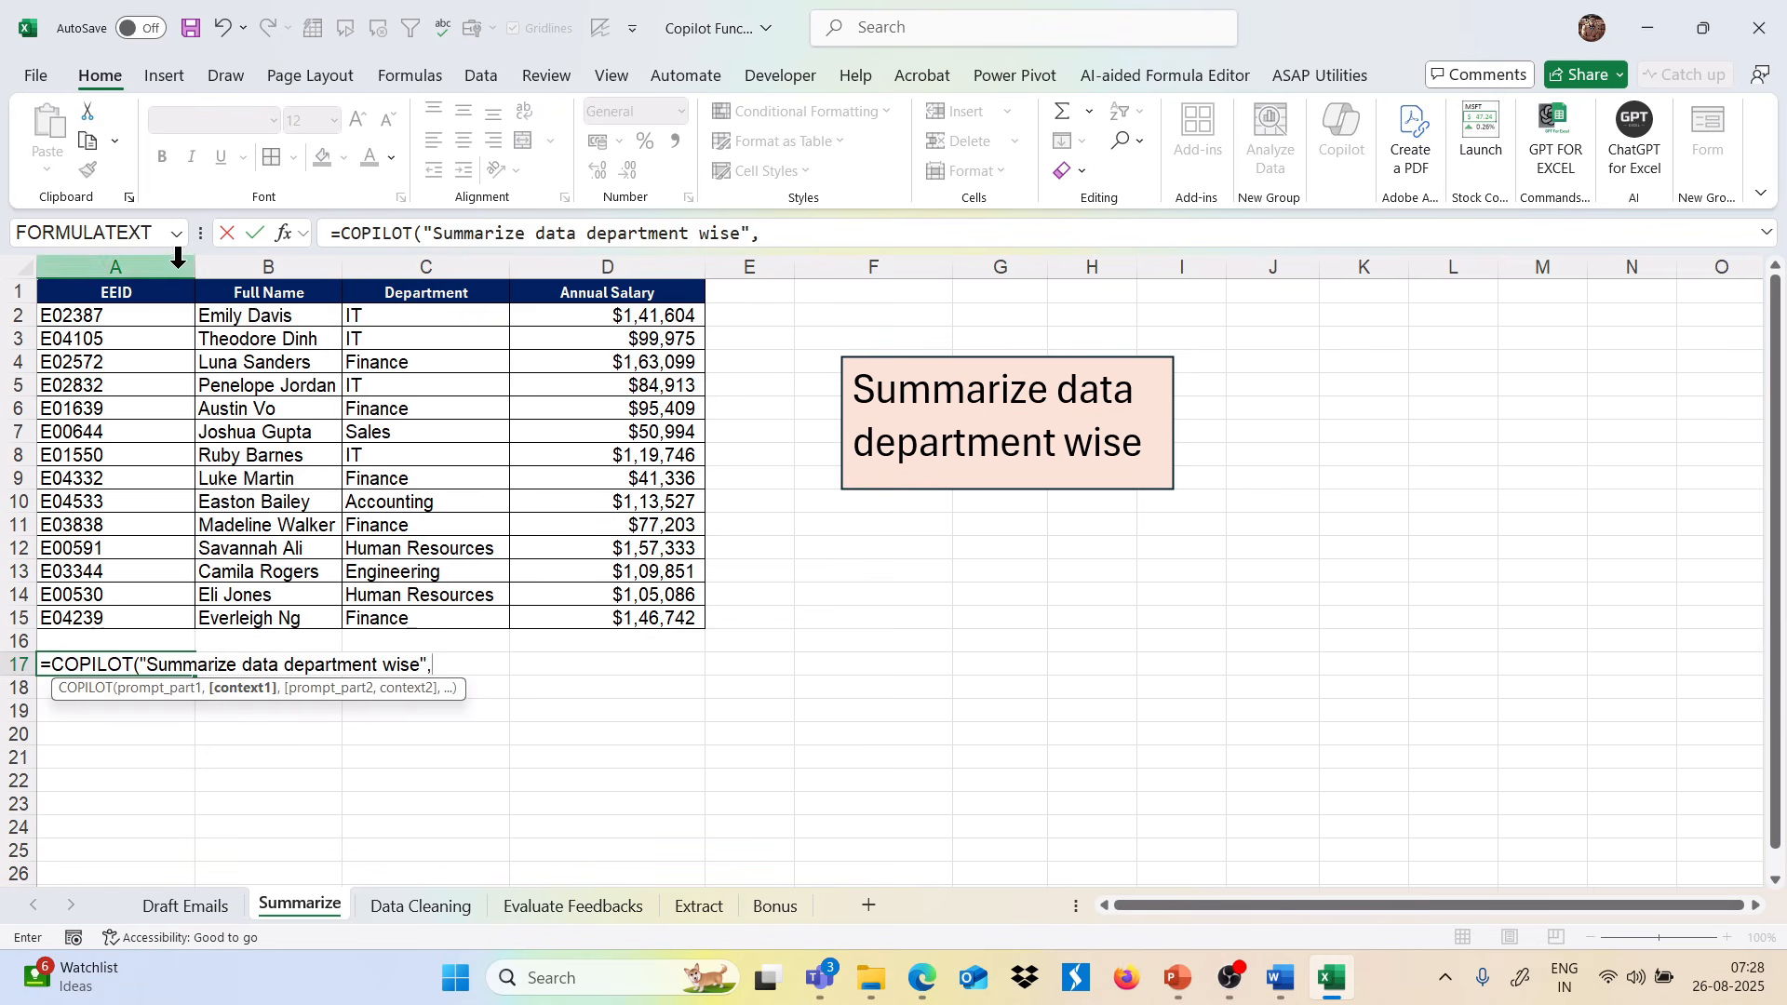
drag(137, 296, 625, 611)
key(Return)
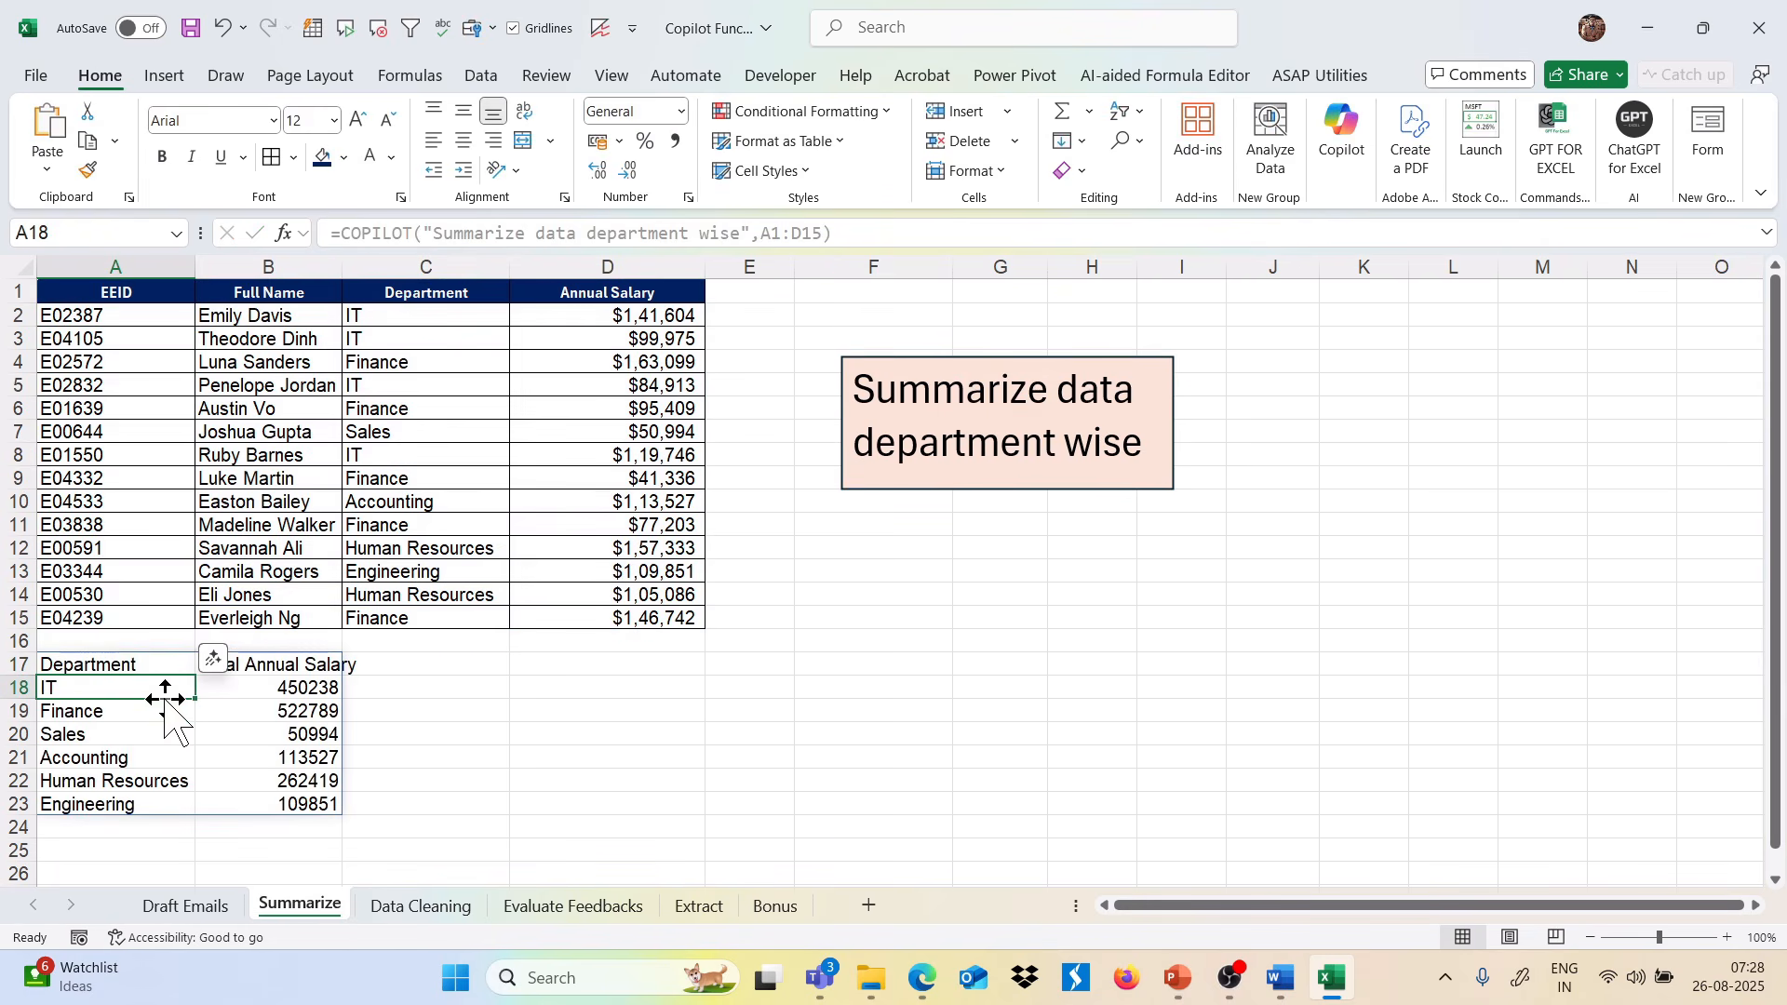
click(151, 670)
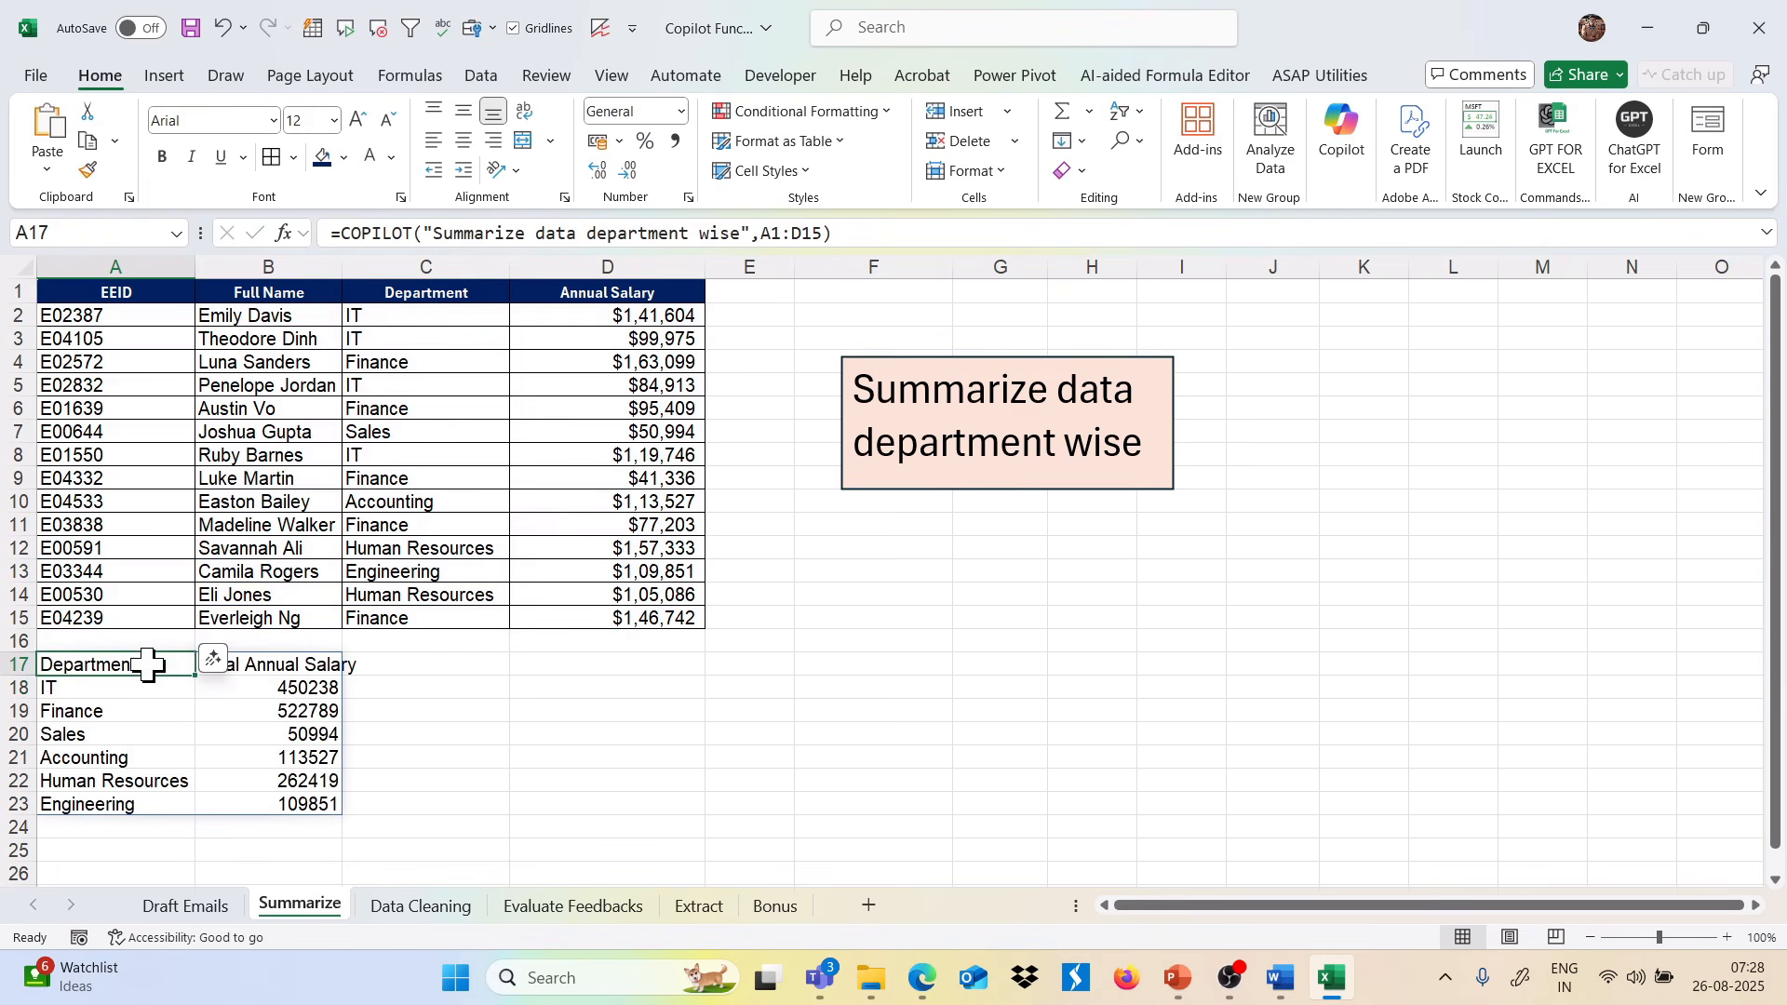
click(214, 781)
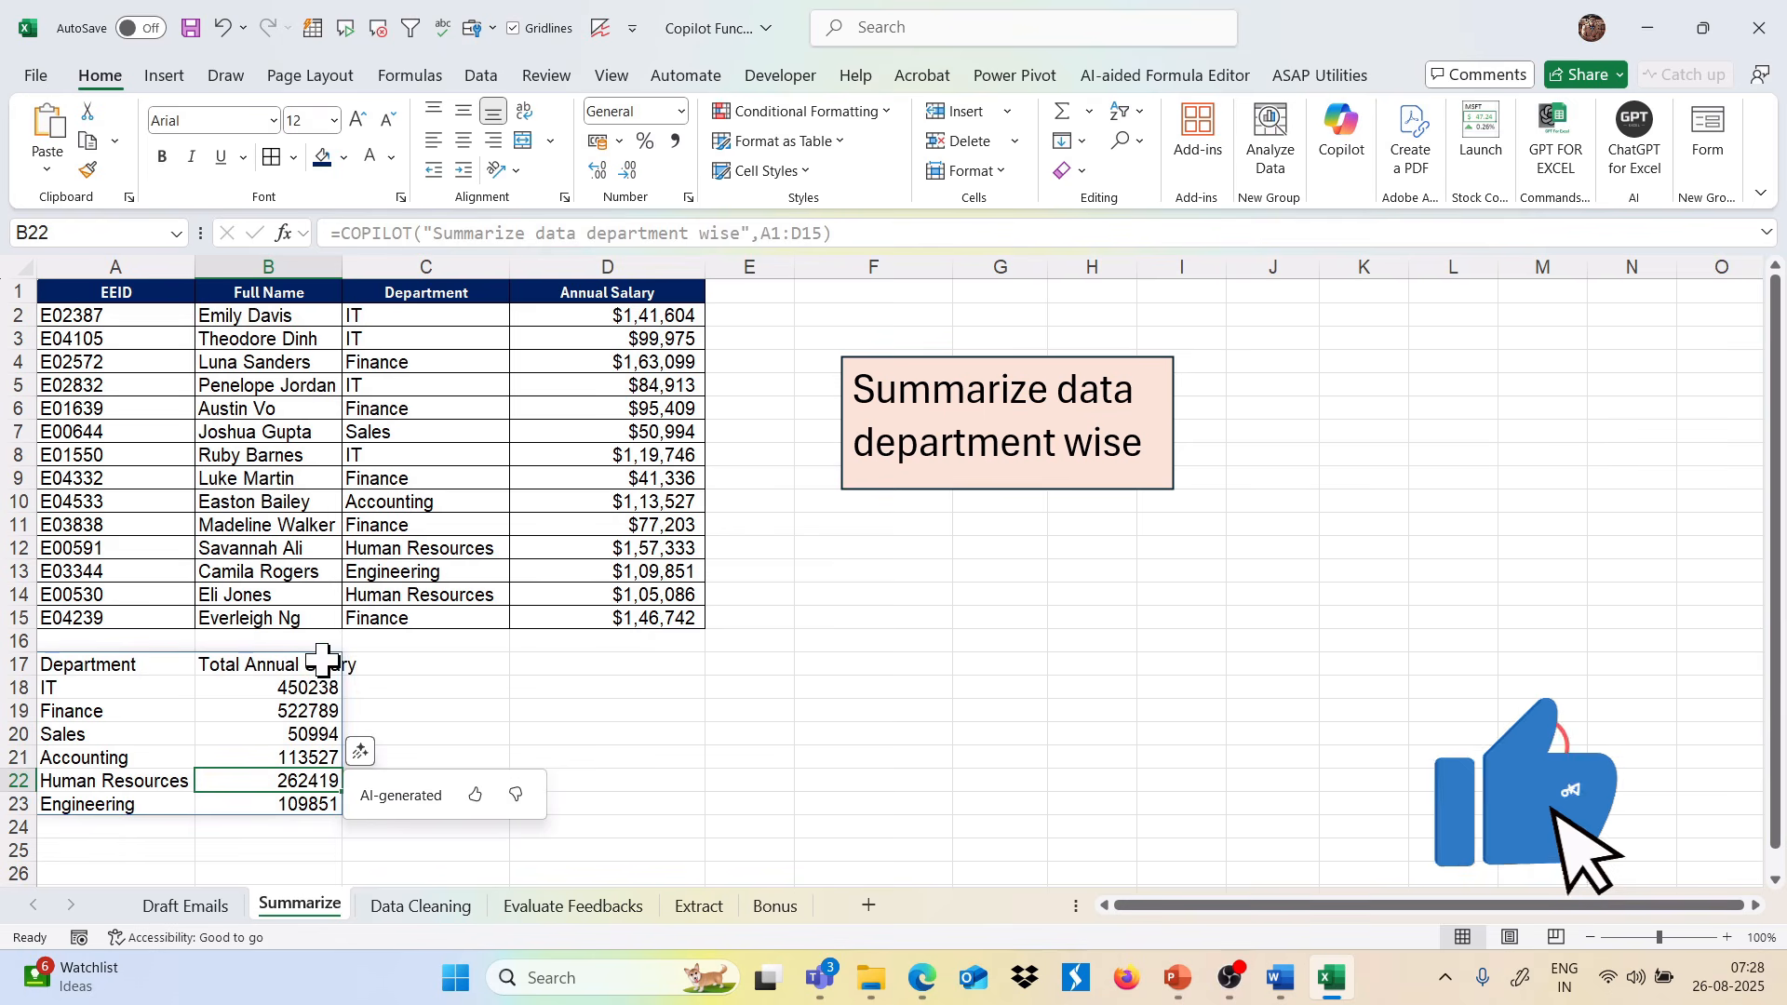
click(264, 661)
Extend the COPILOT prompt in A17 to "Summarize data department wise with average of salary", keeping A1:D15 as context.
click(119, 670)
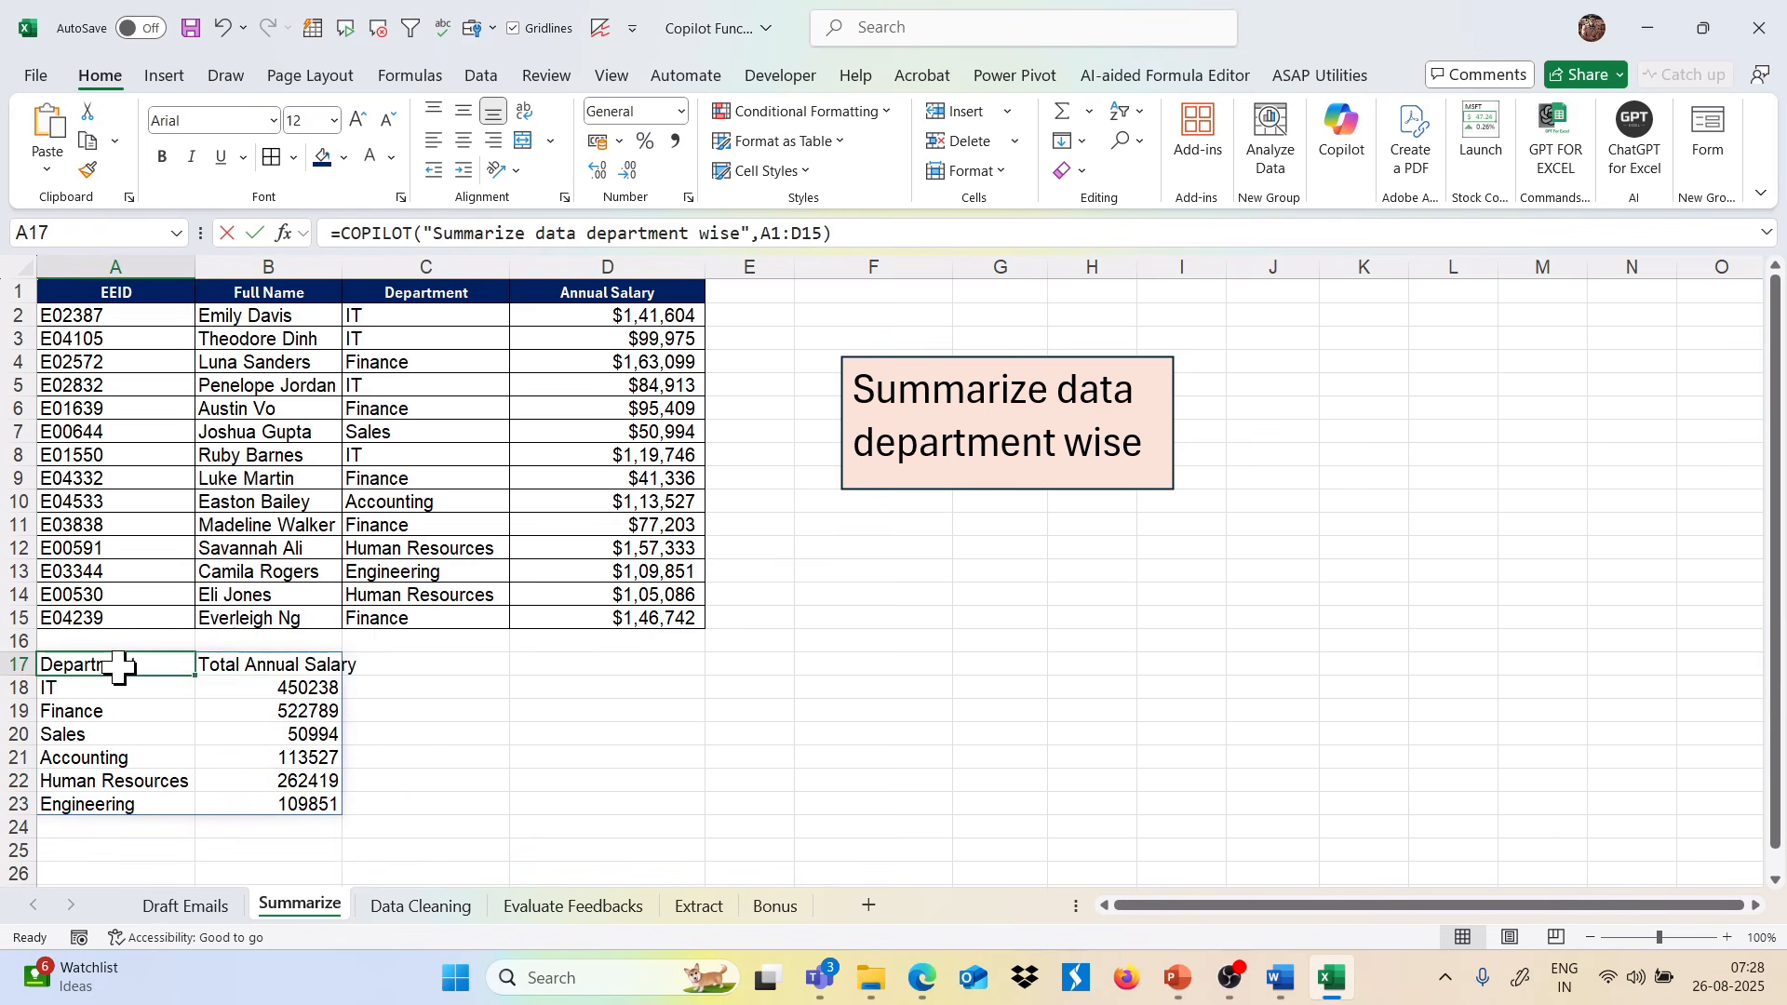
double_click(119, 668)
click(420, 665)
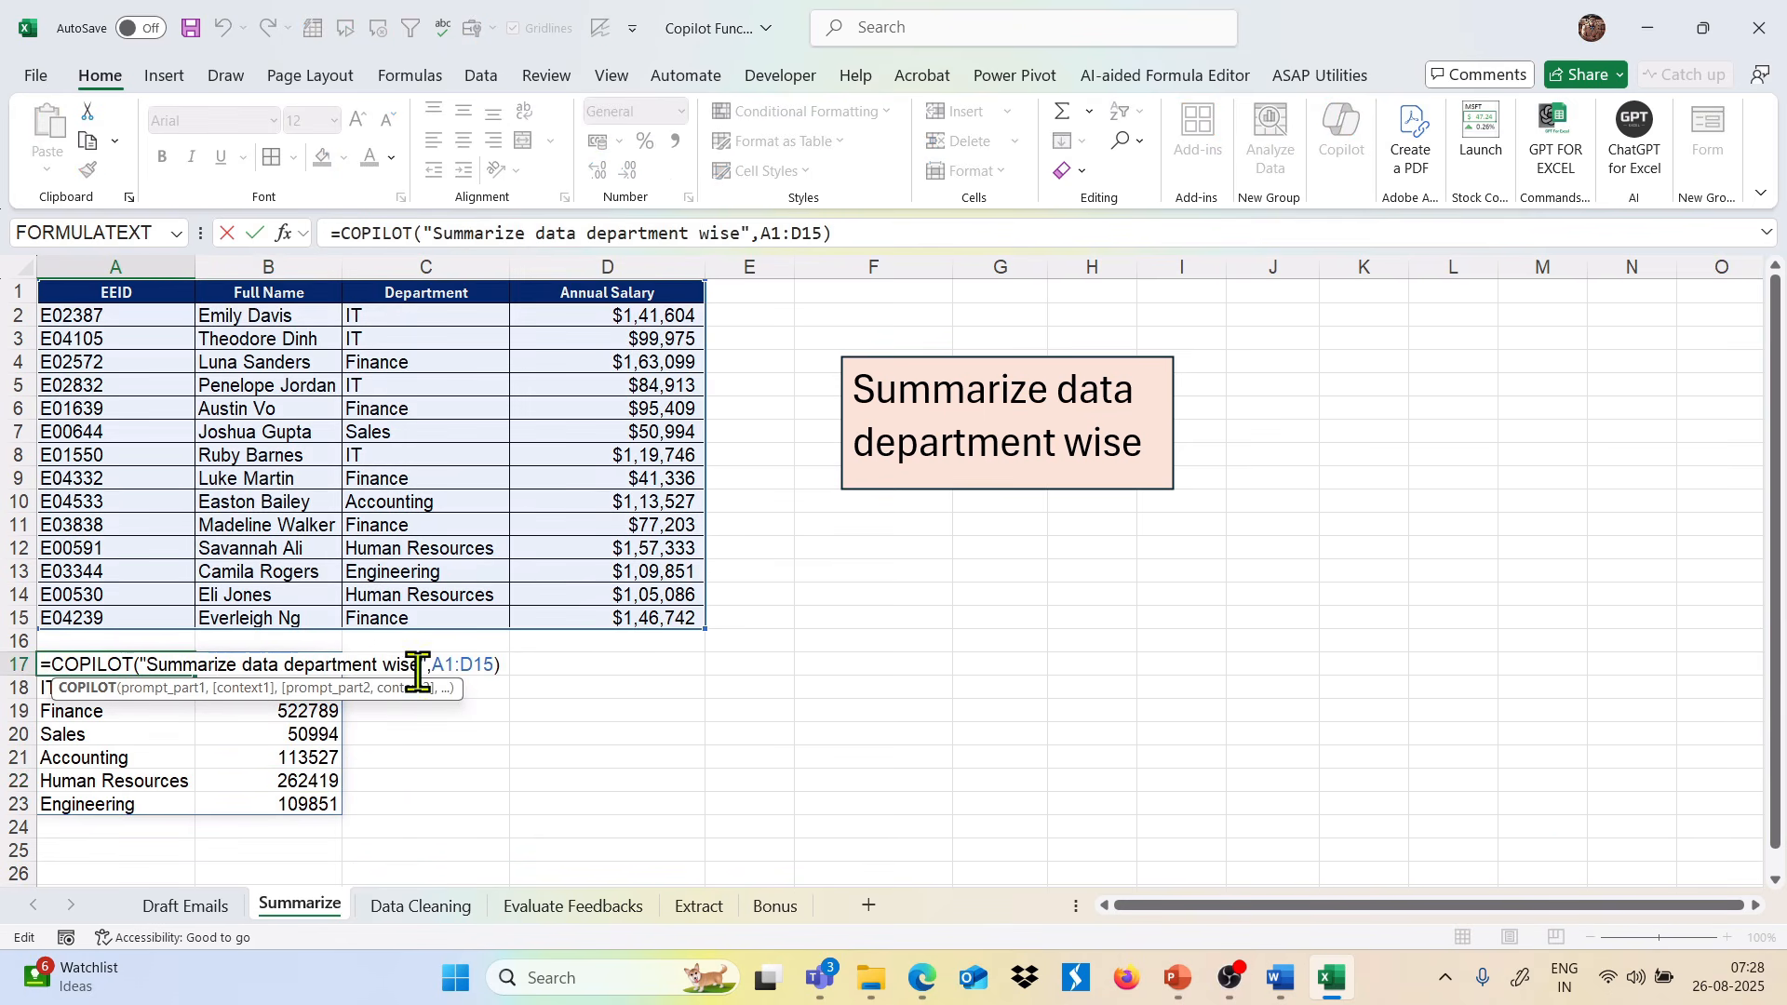
text(,)
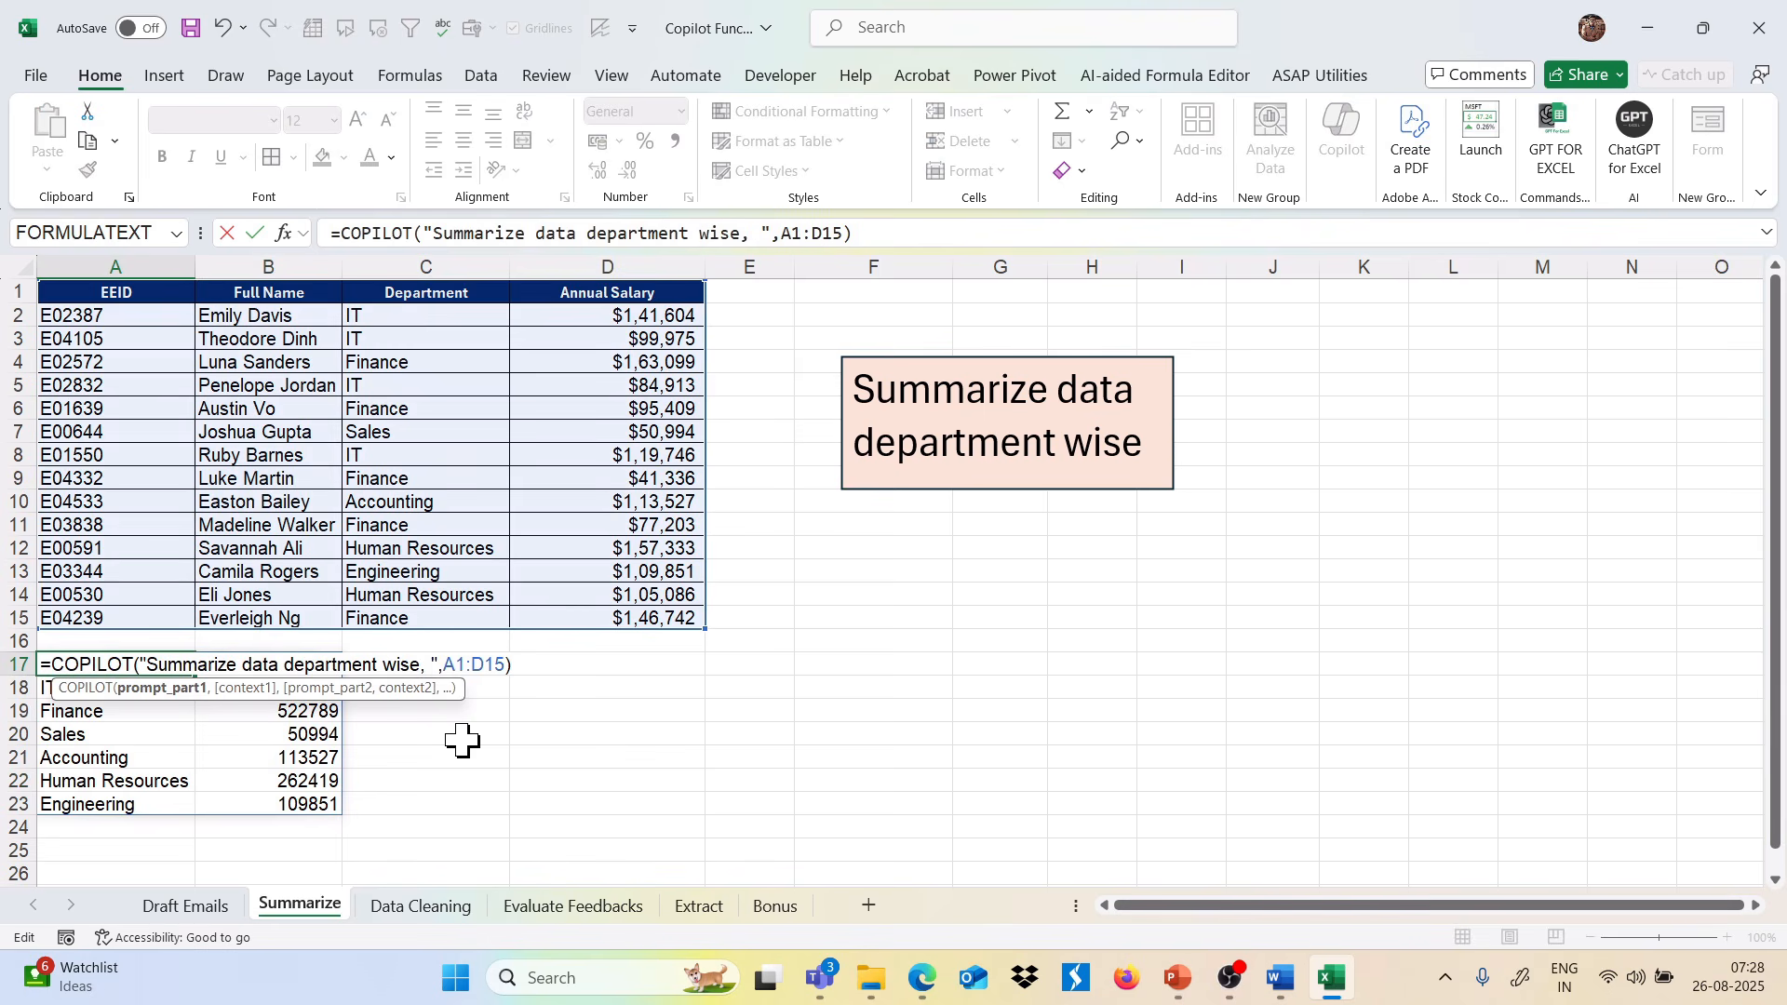
key(BackSpace)
key(BackSpace)
text(with )
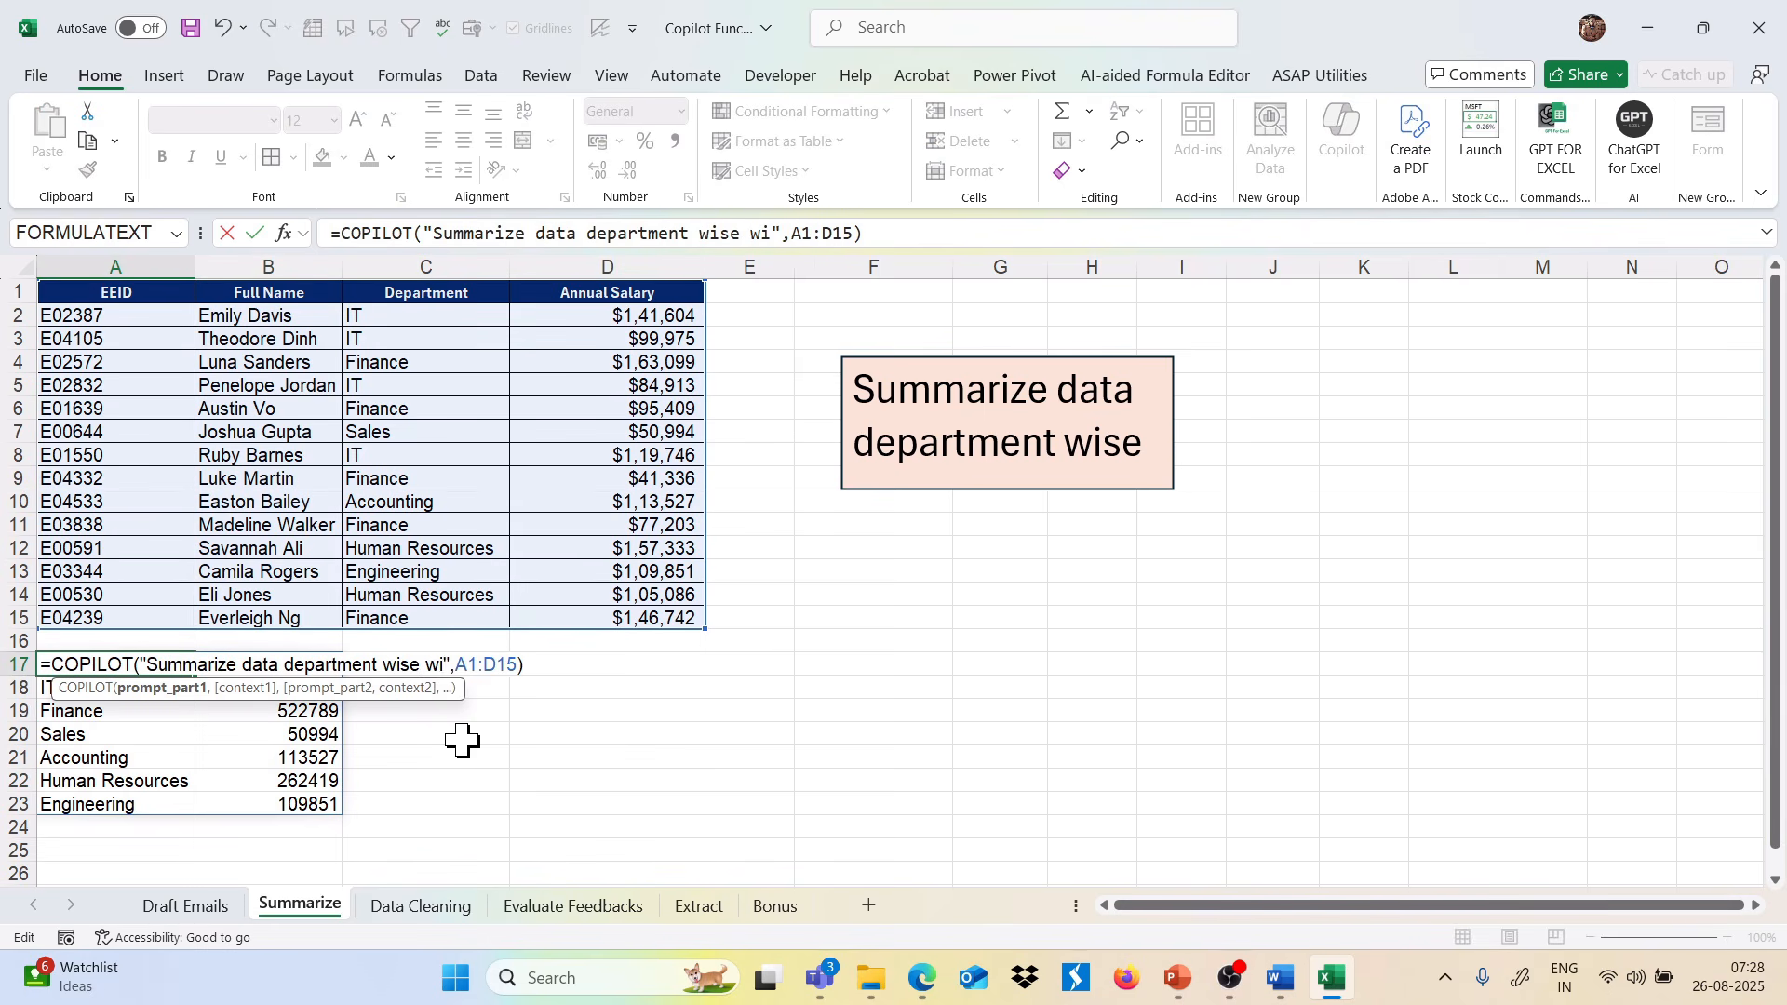
text(avera)
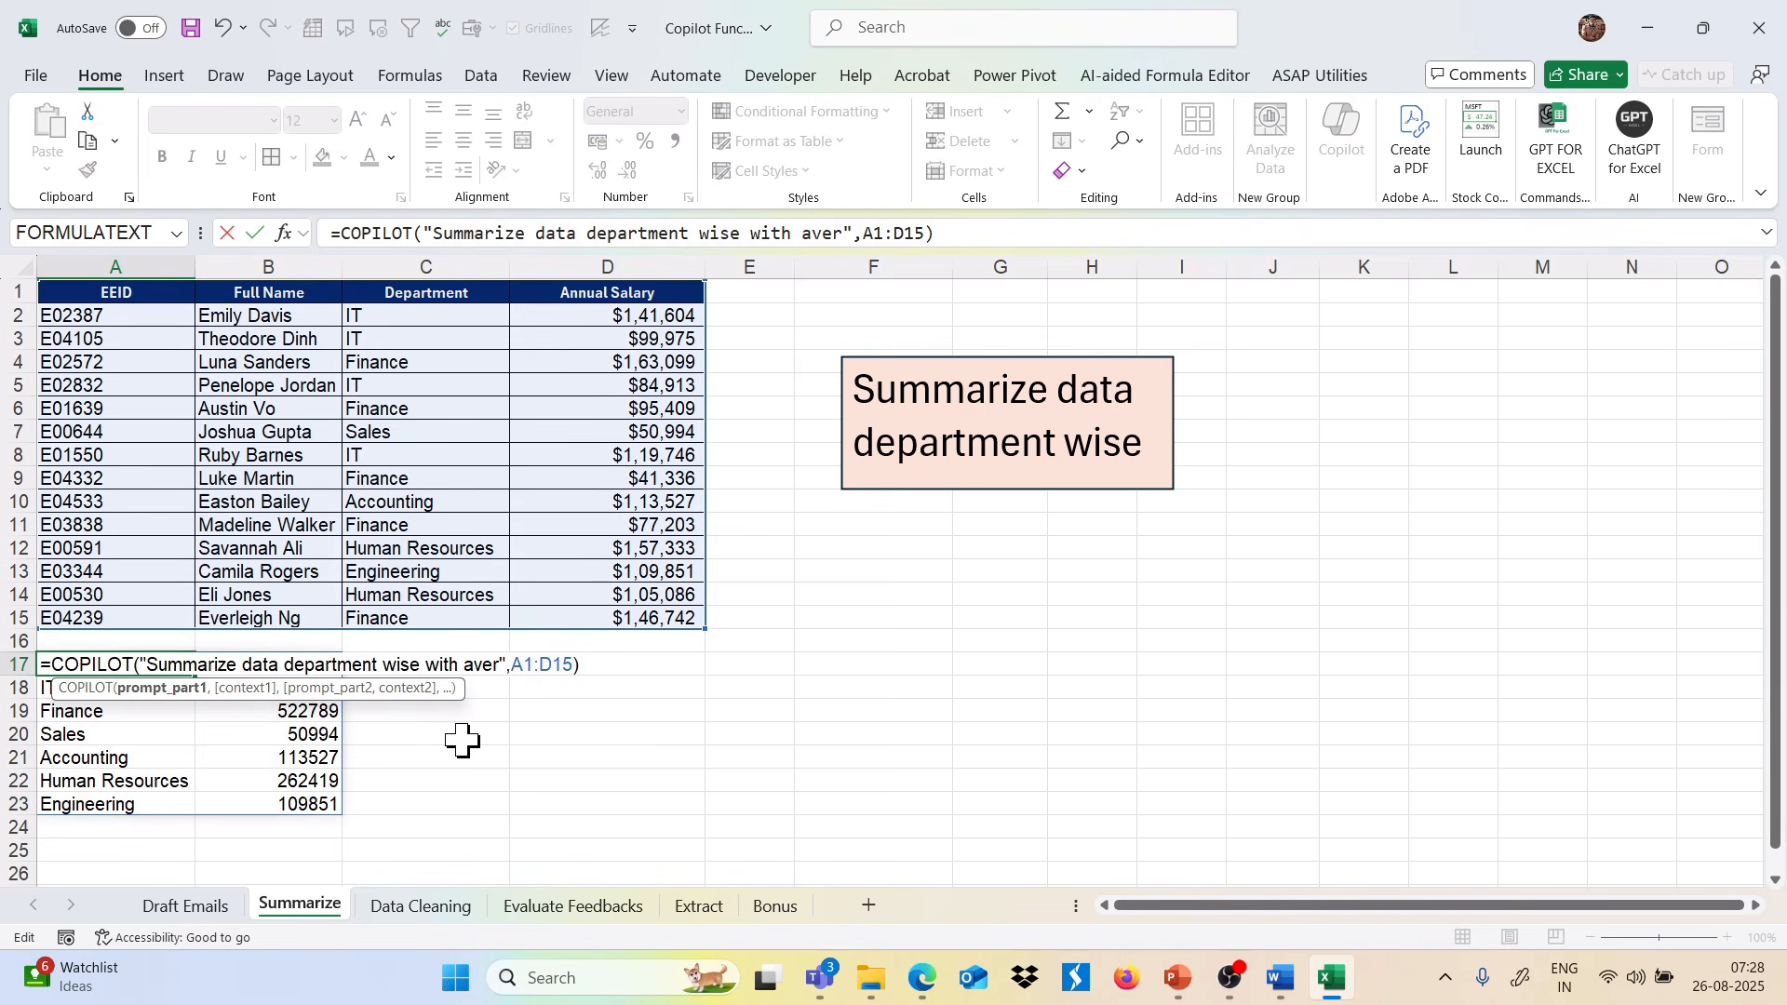
text(ge of salary)
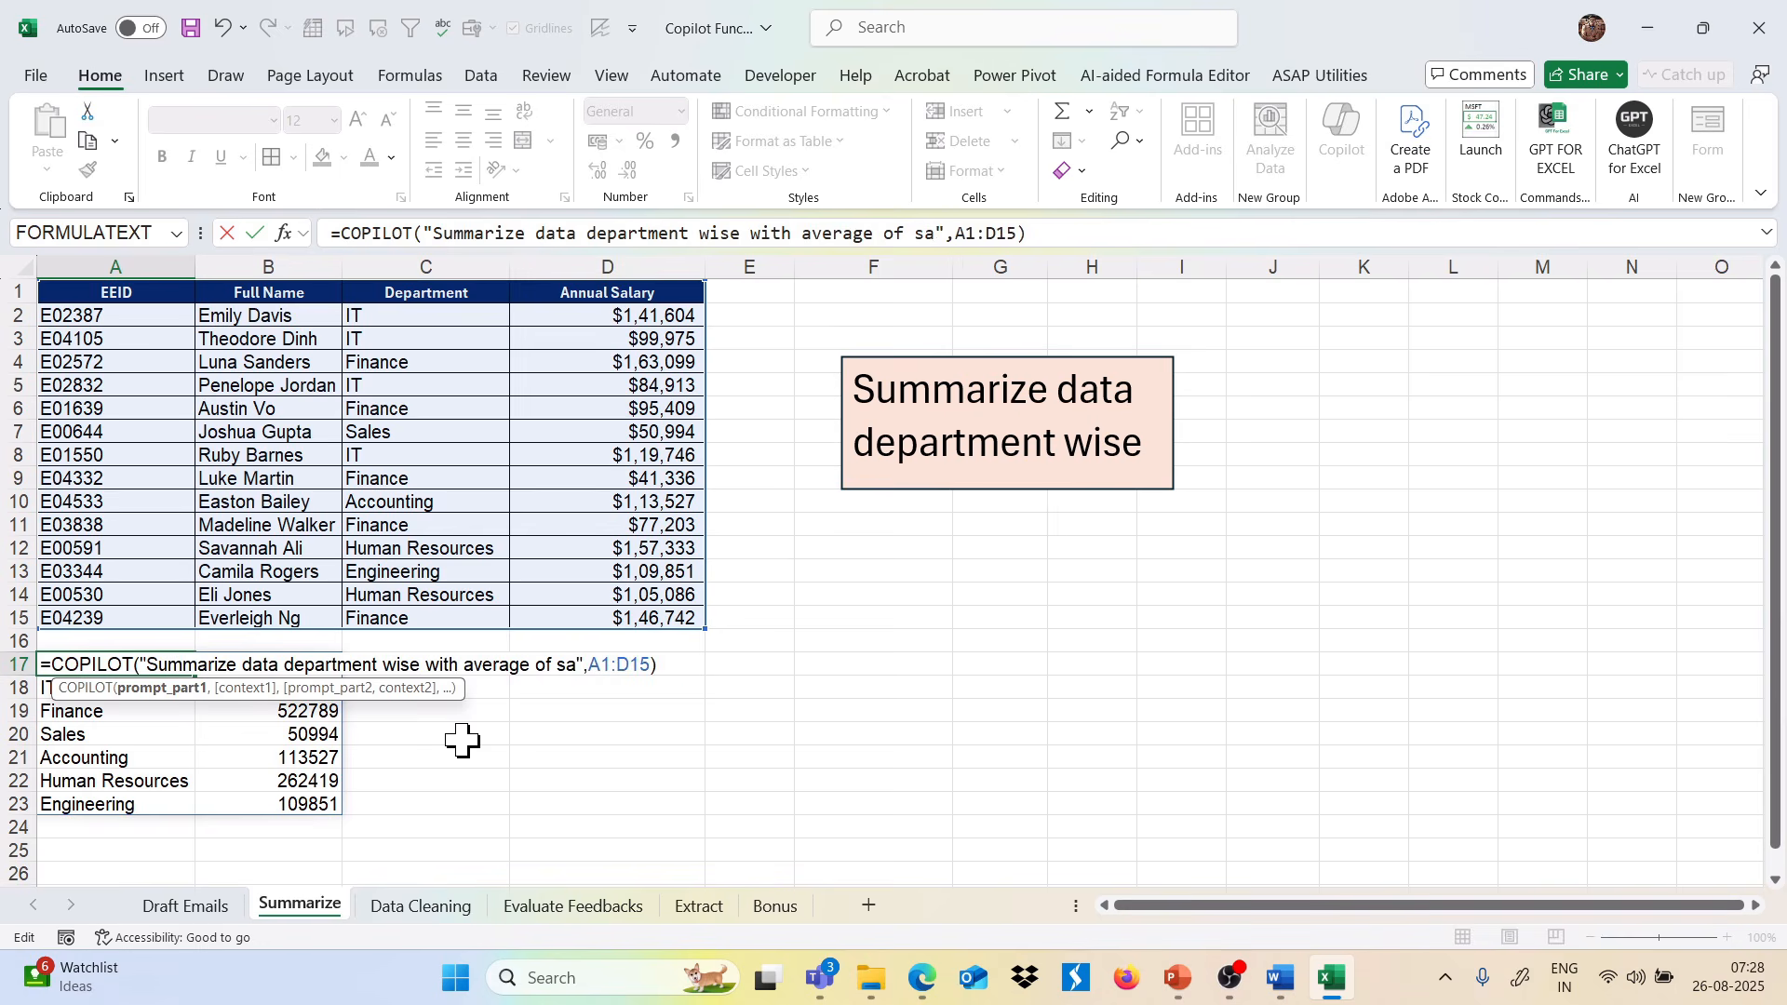
key(Return)
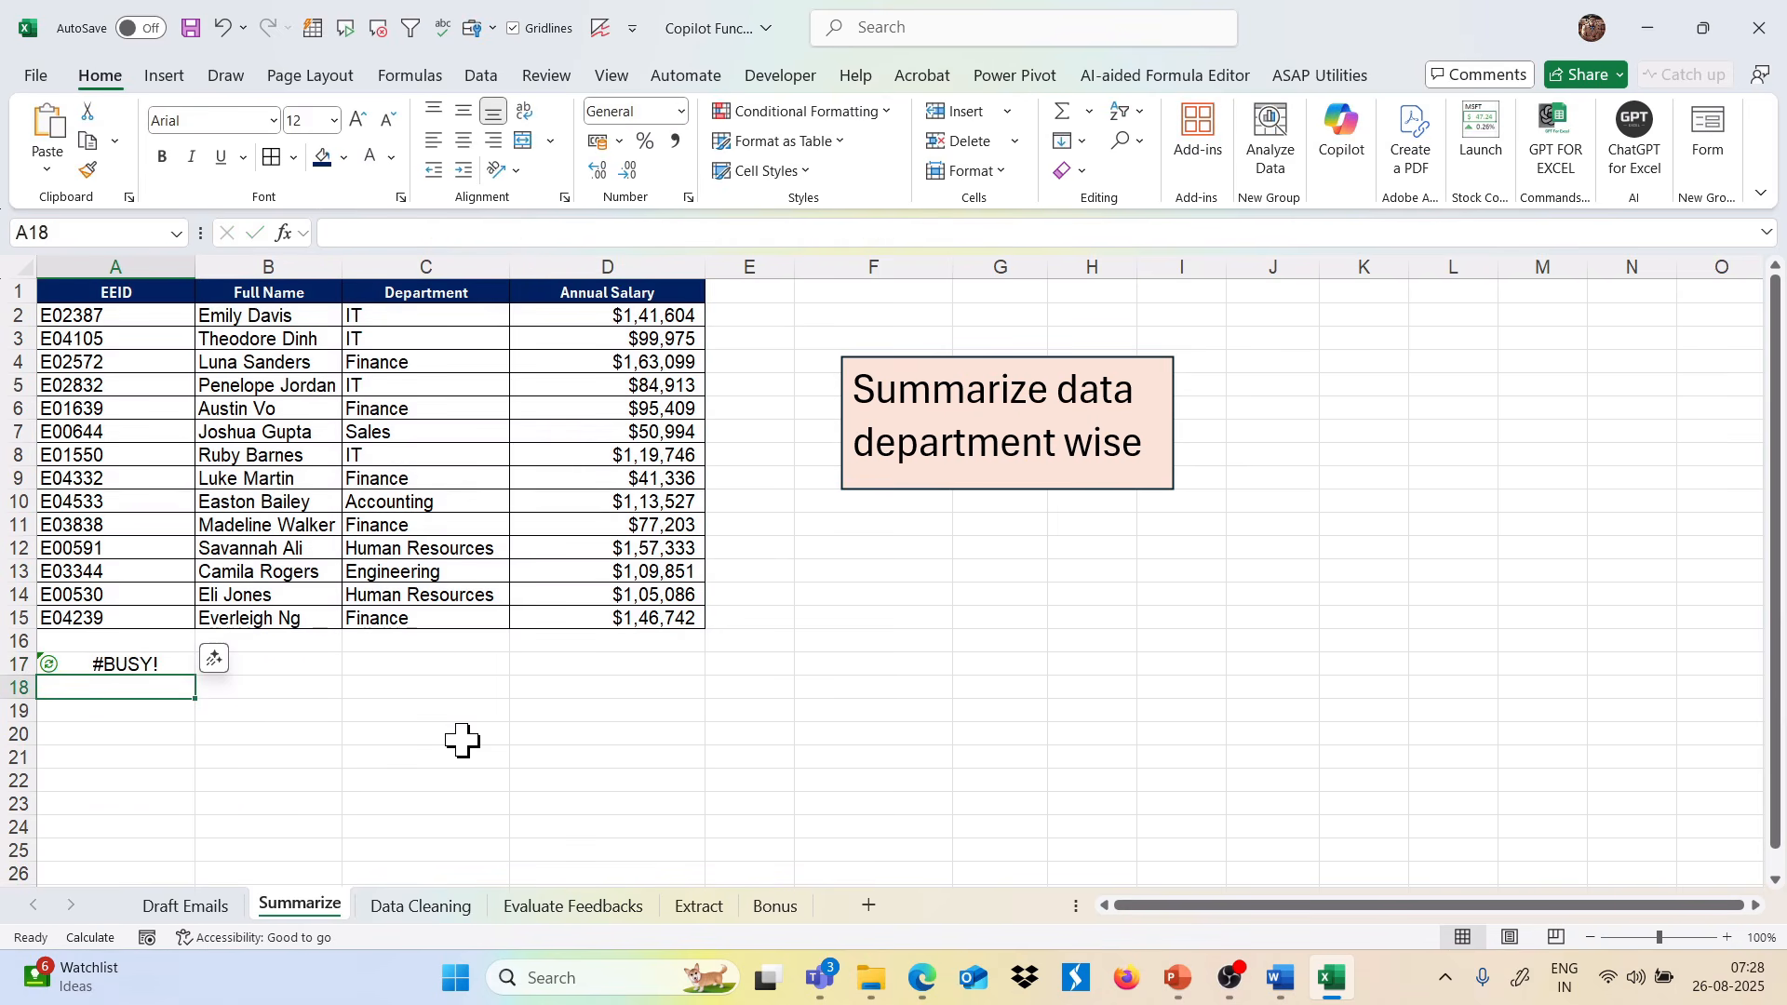
click(273, 749)
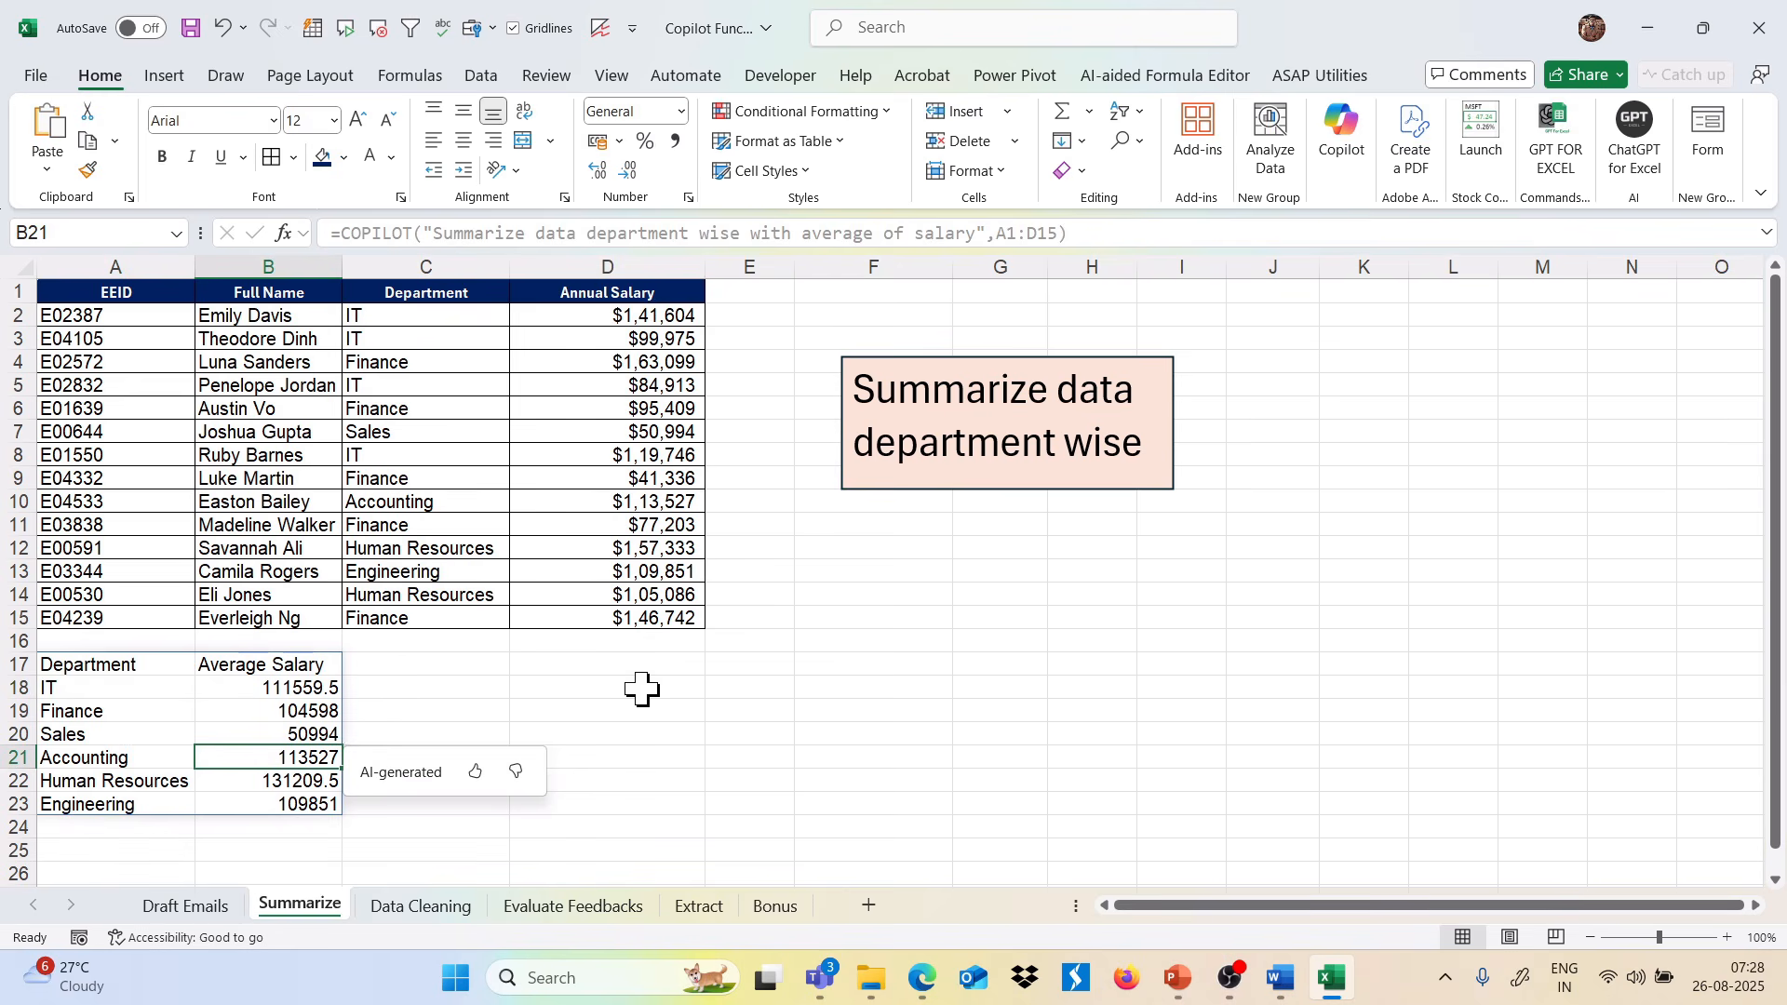
On the Data Cleaning sheet, begin a COPILOT formula in cell O1 with the prompt "Clean the dataset".
click(449, 914)
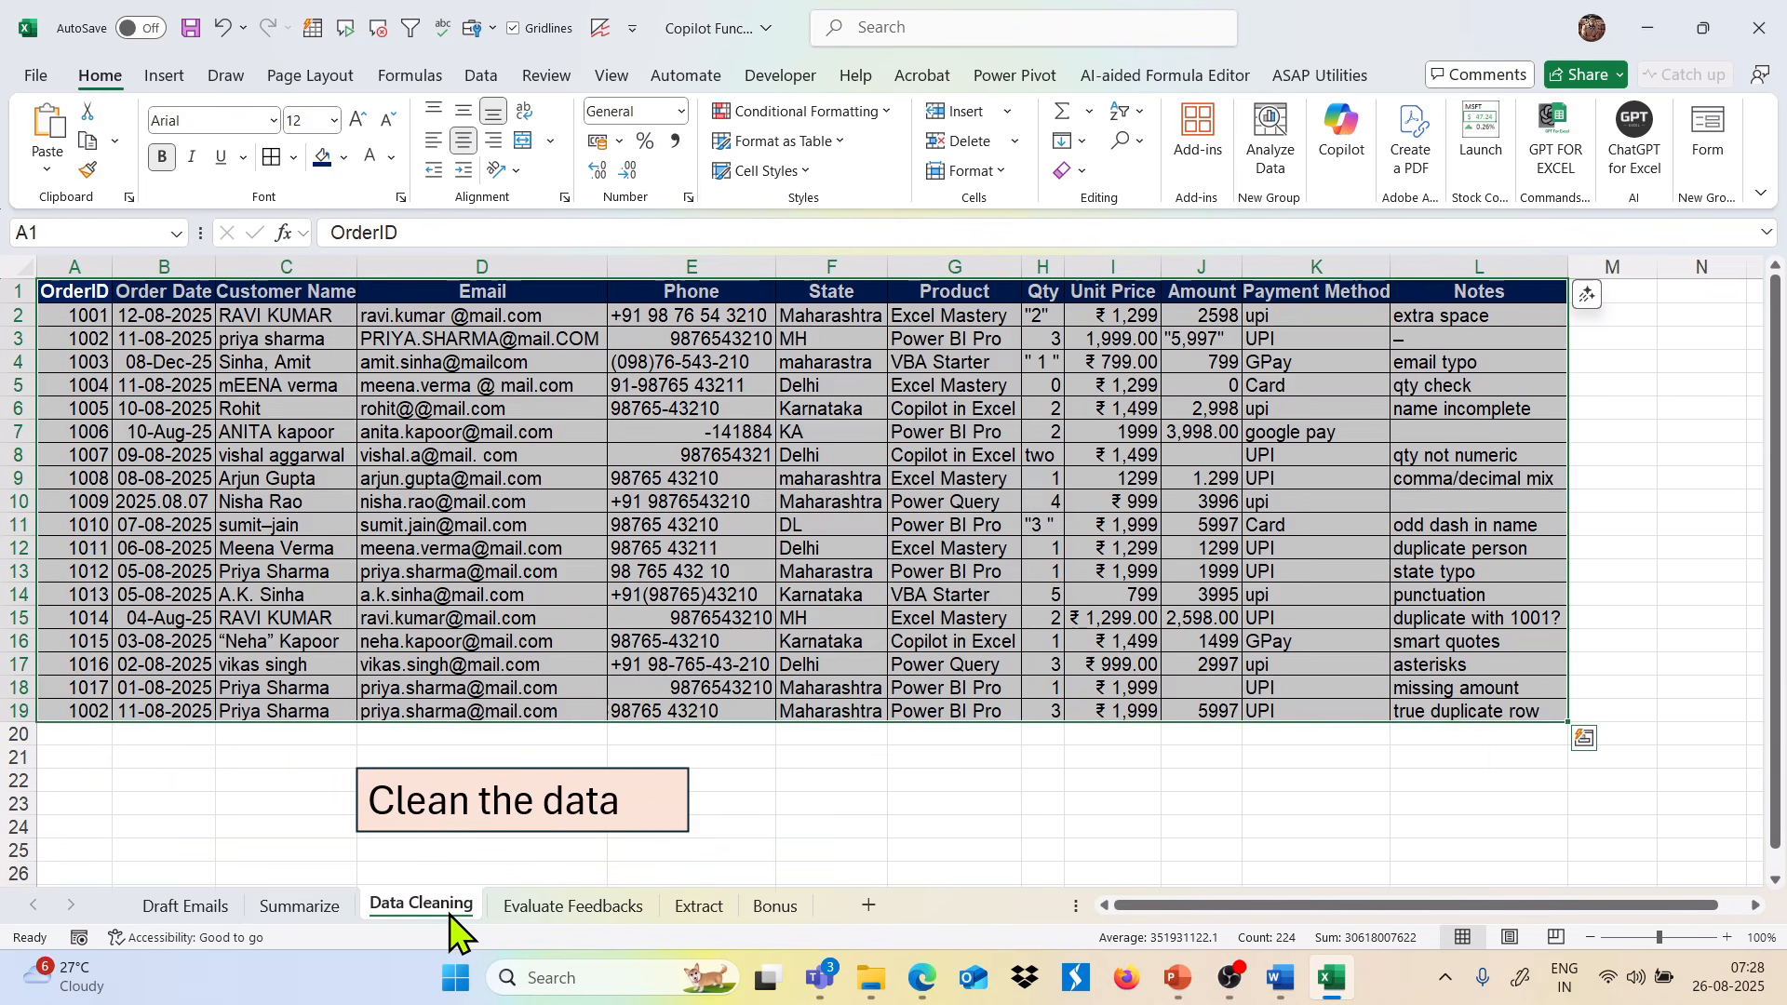
click(765, 544)
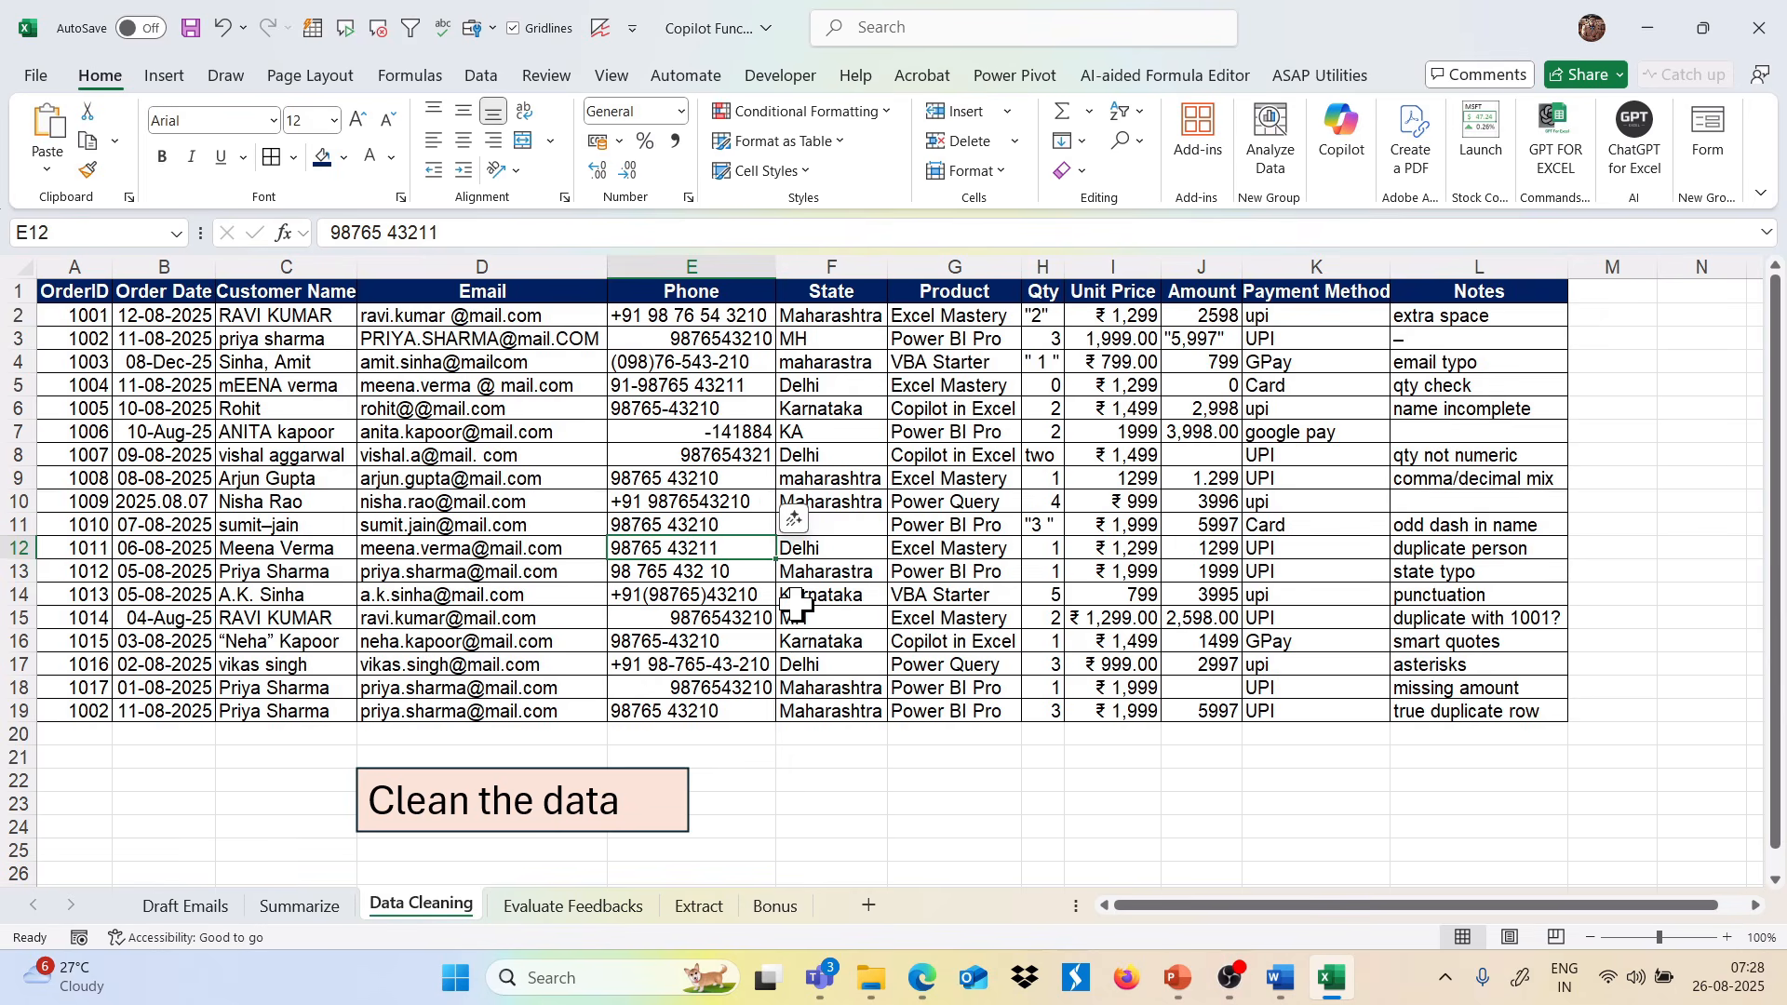
scroll(797, 604, right, 2)
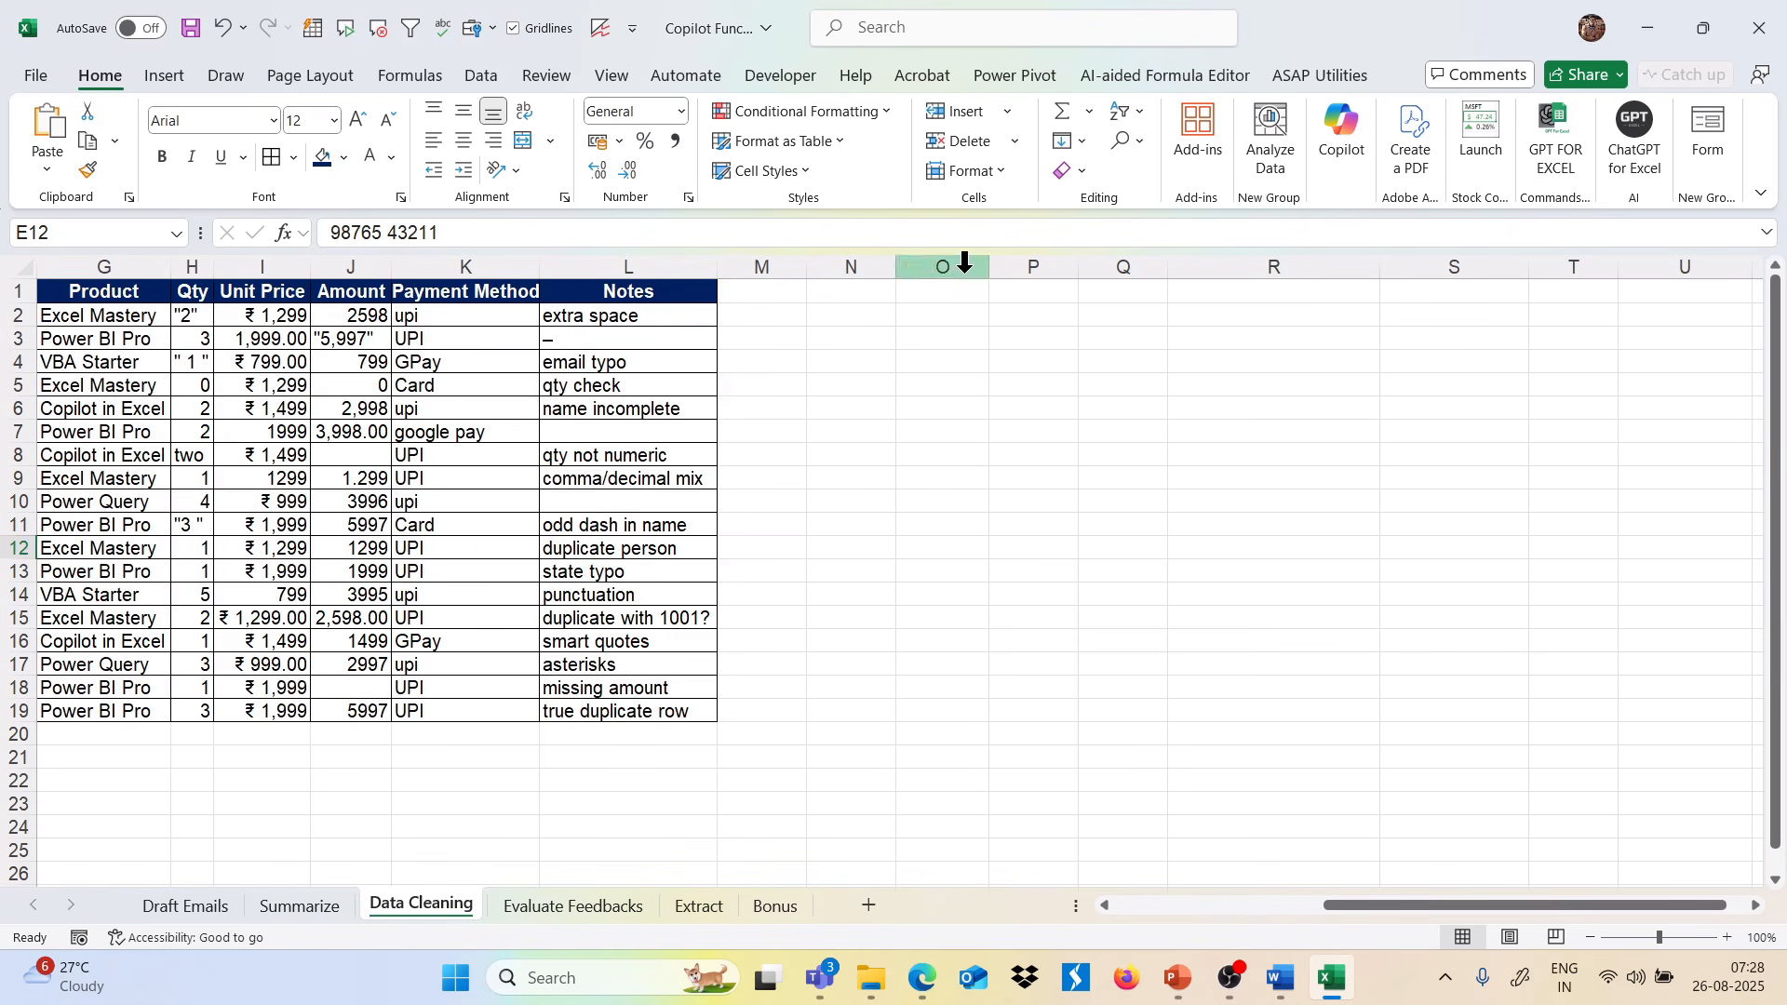
click(950, 292)
text(=copi)
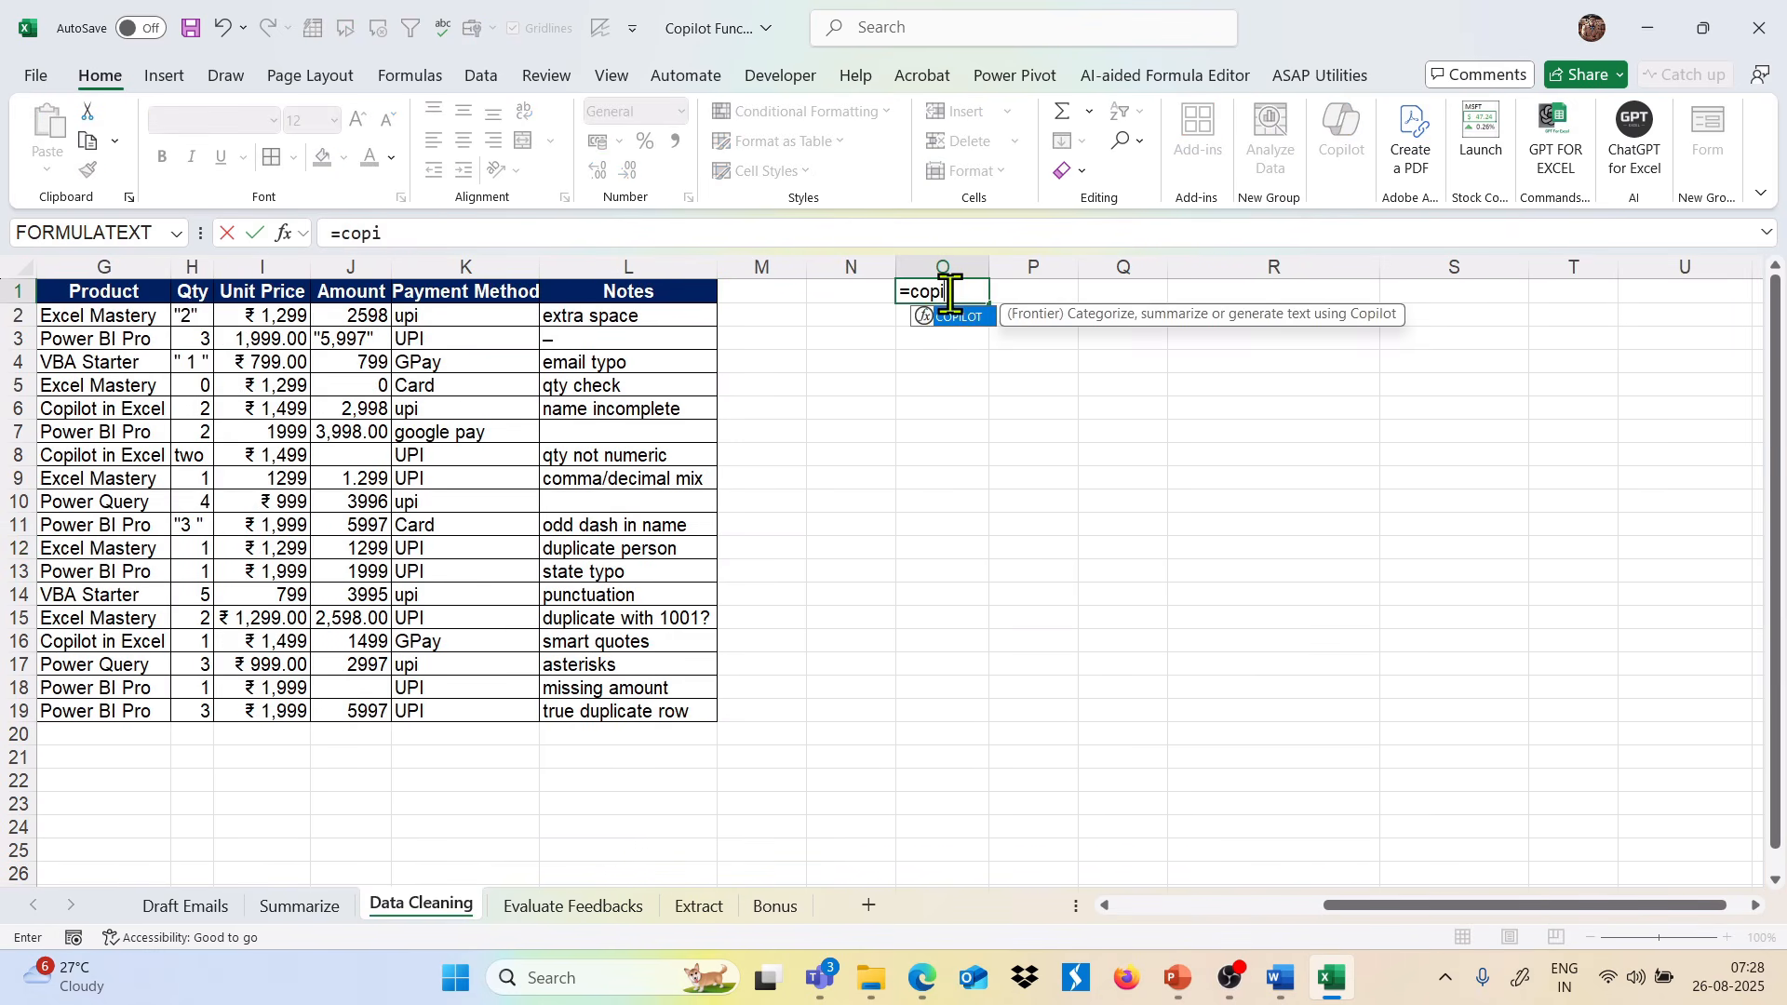
key(Tab)
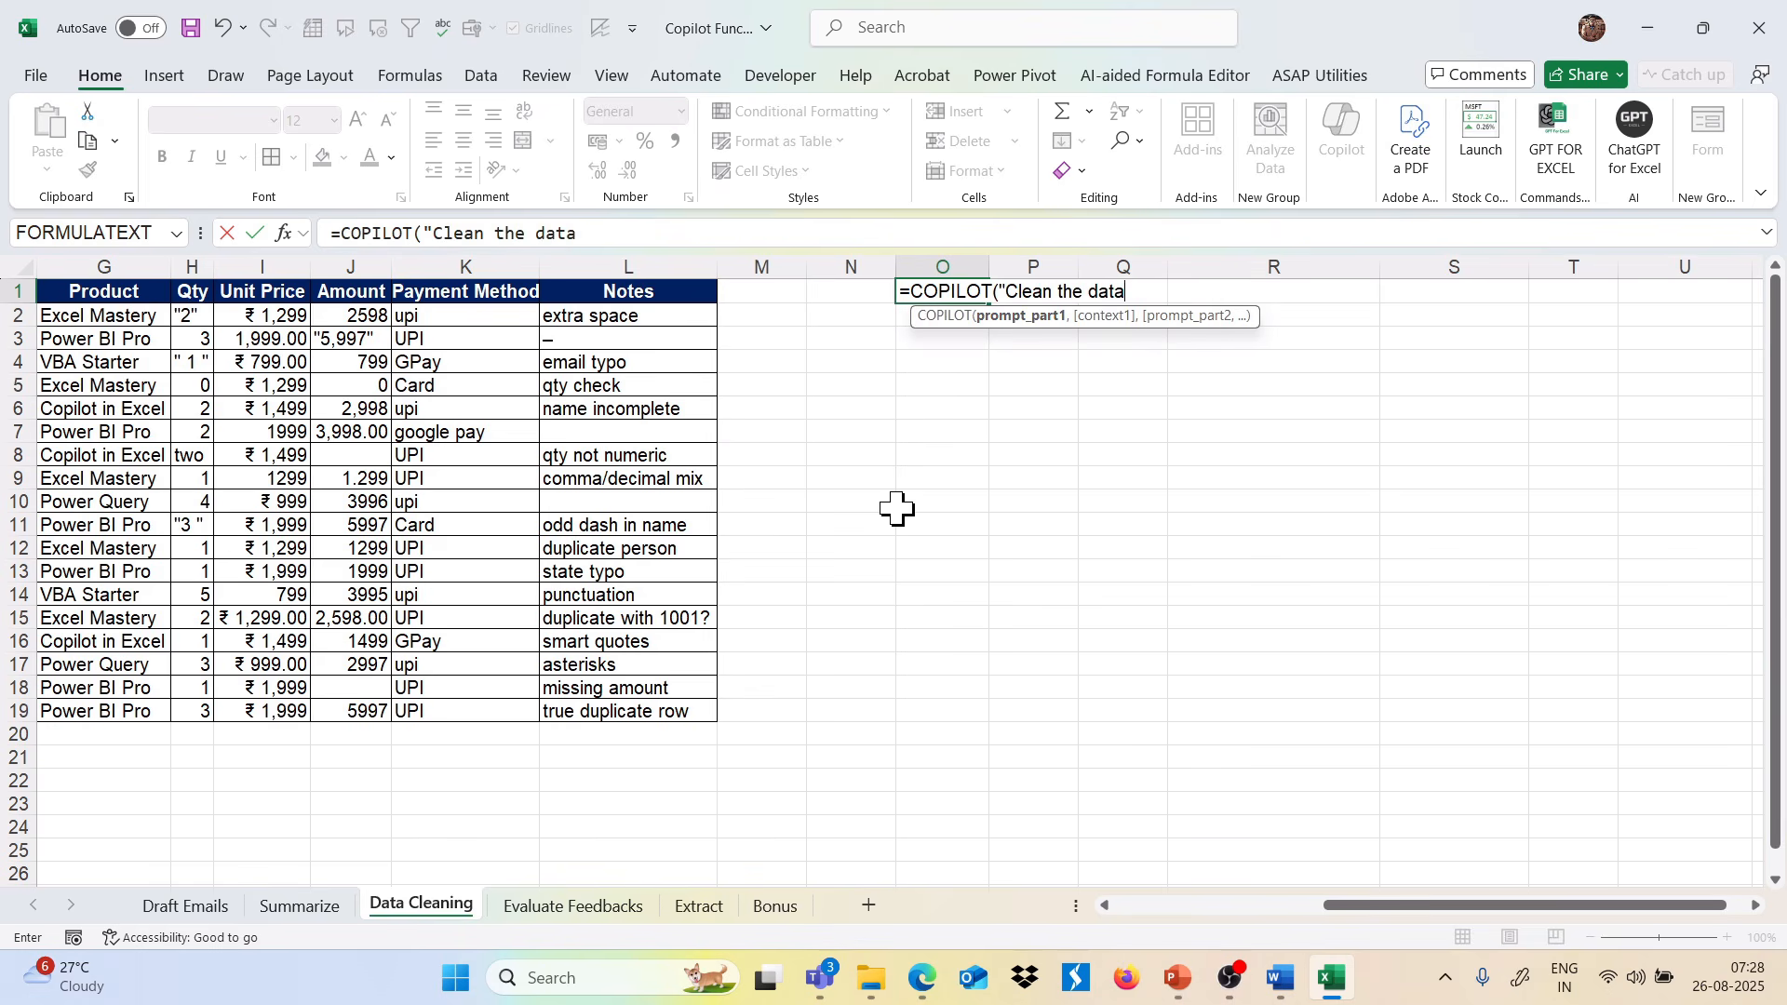
text("Clean the dataset",)
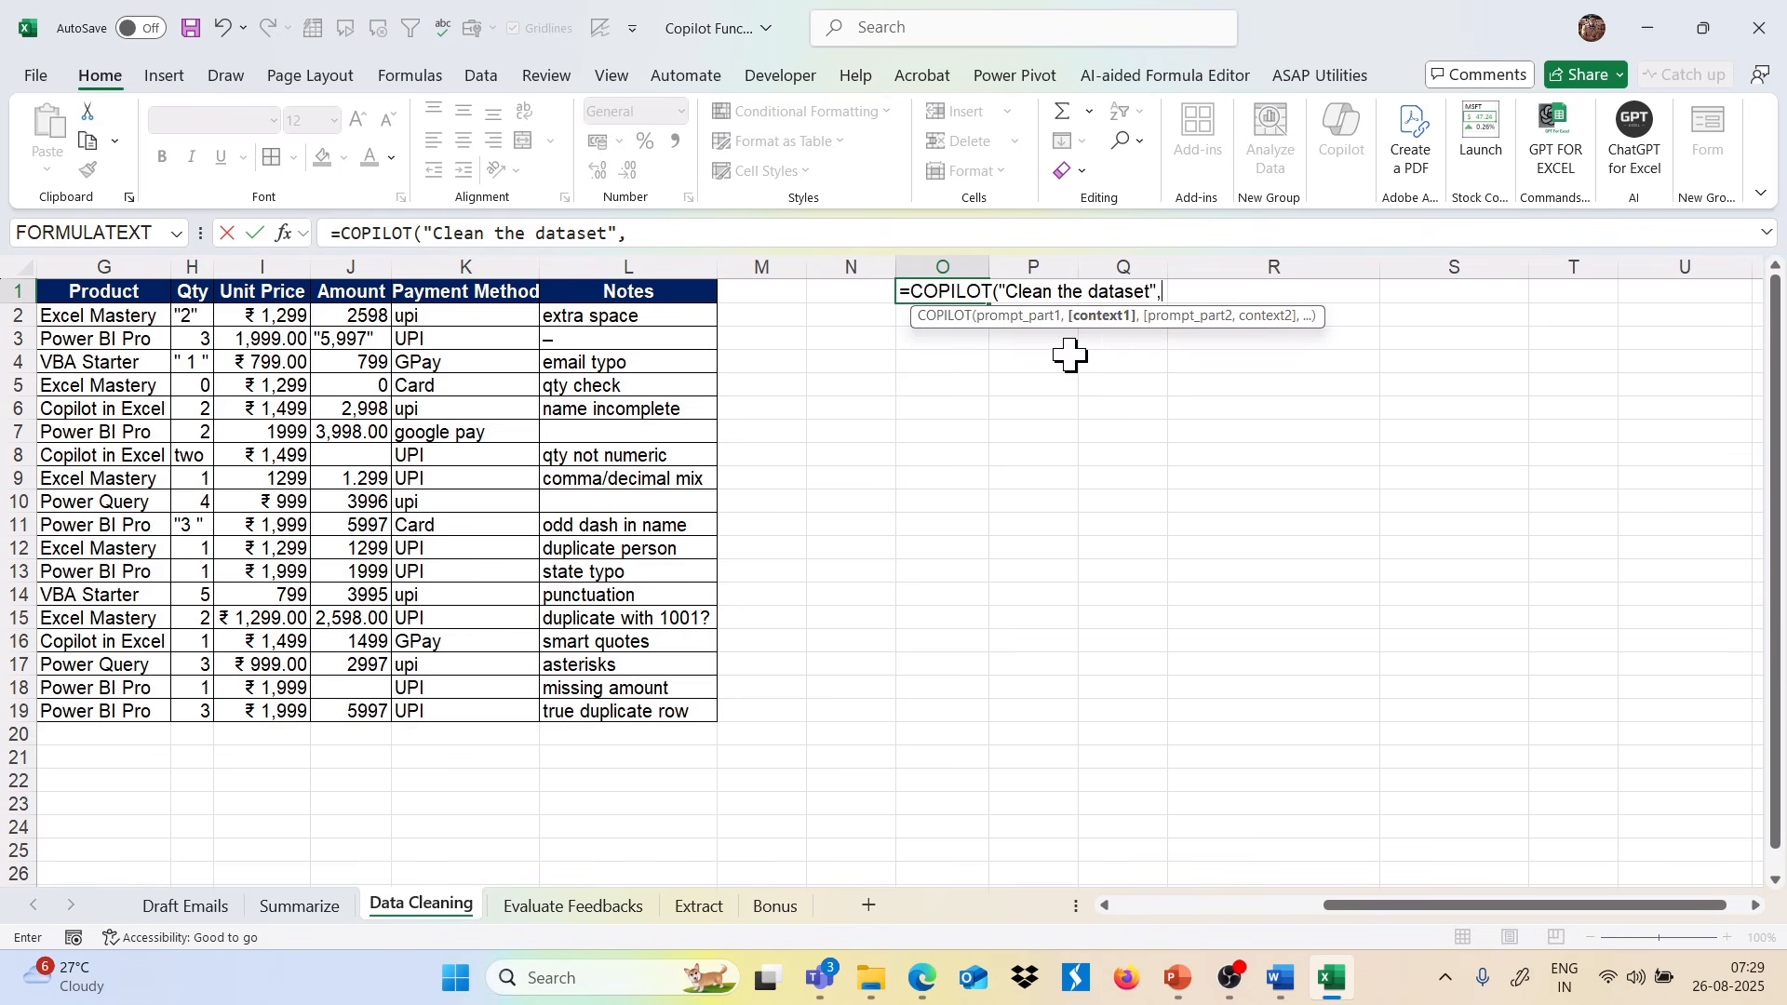
Supply the whole orders table A1:L19 as the context of the O1 formula and complete it.
scroll(901, 496, left, 3)
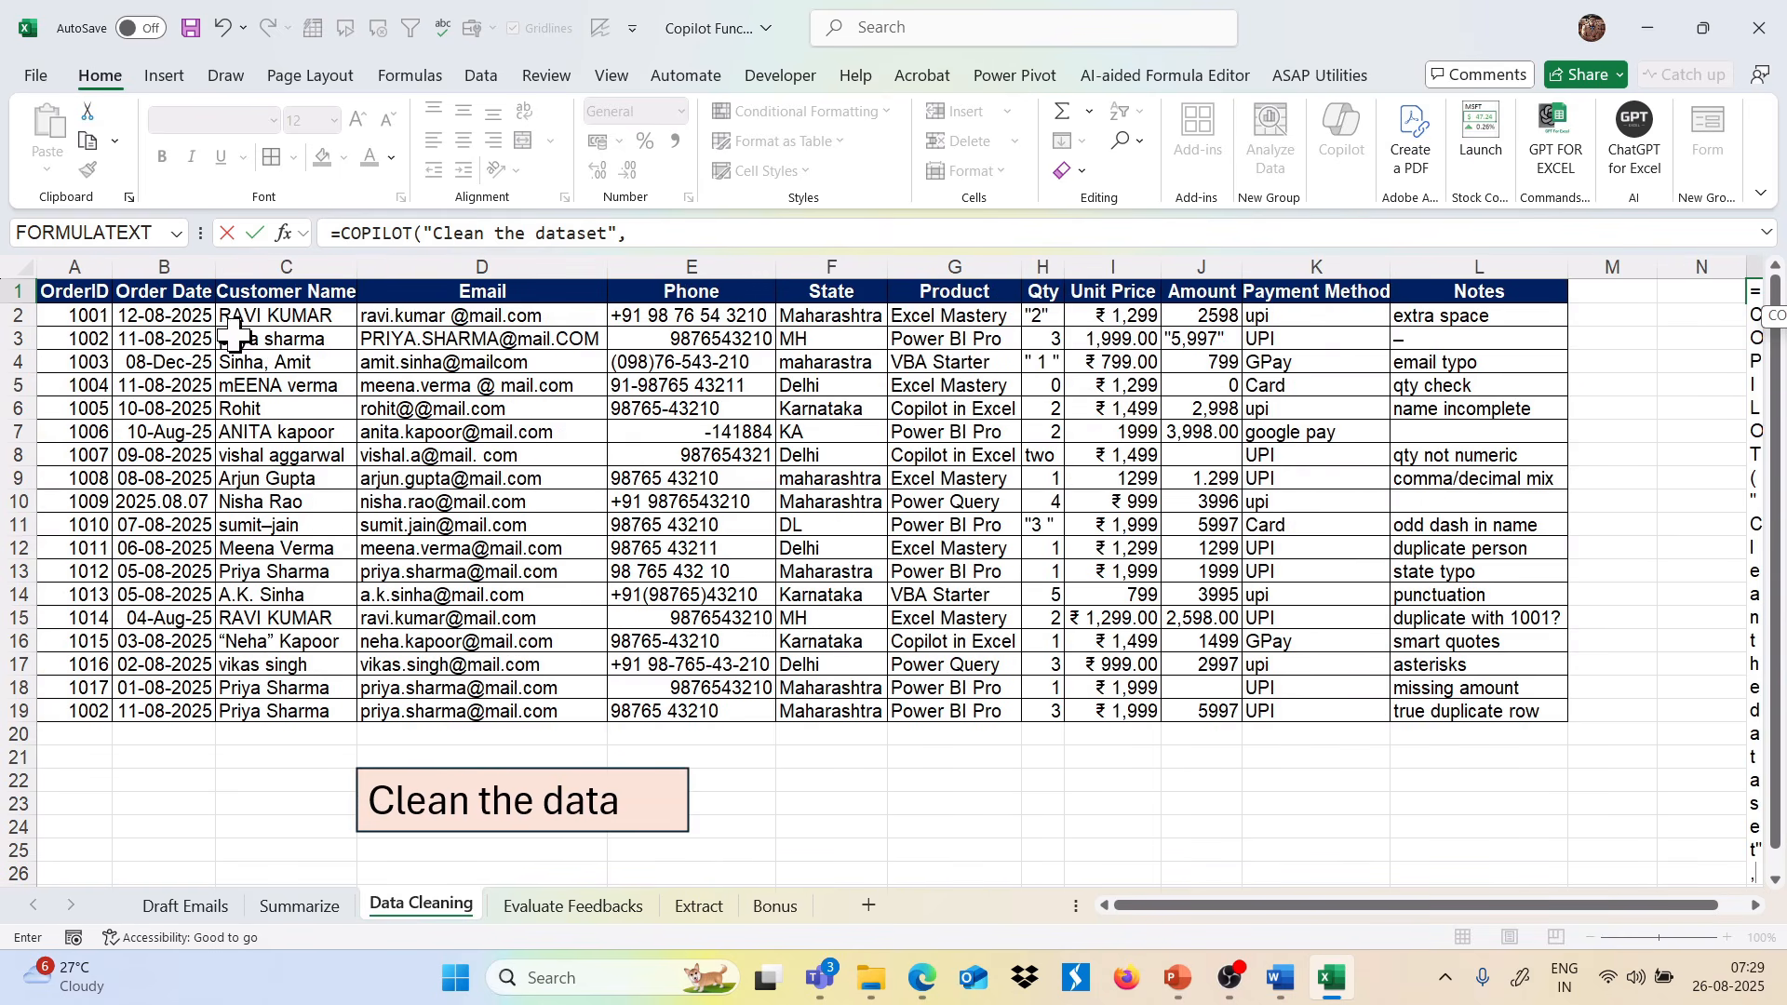
click(57, 292)
key(ctrl+shift+Right)
key(ctrl+shift+Down)
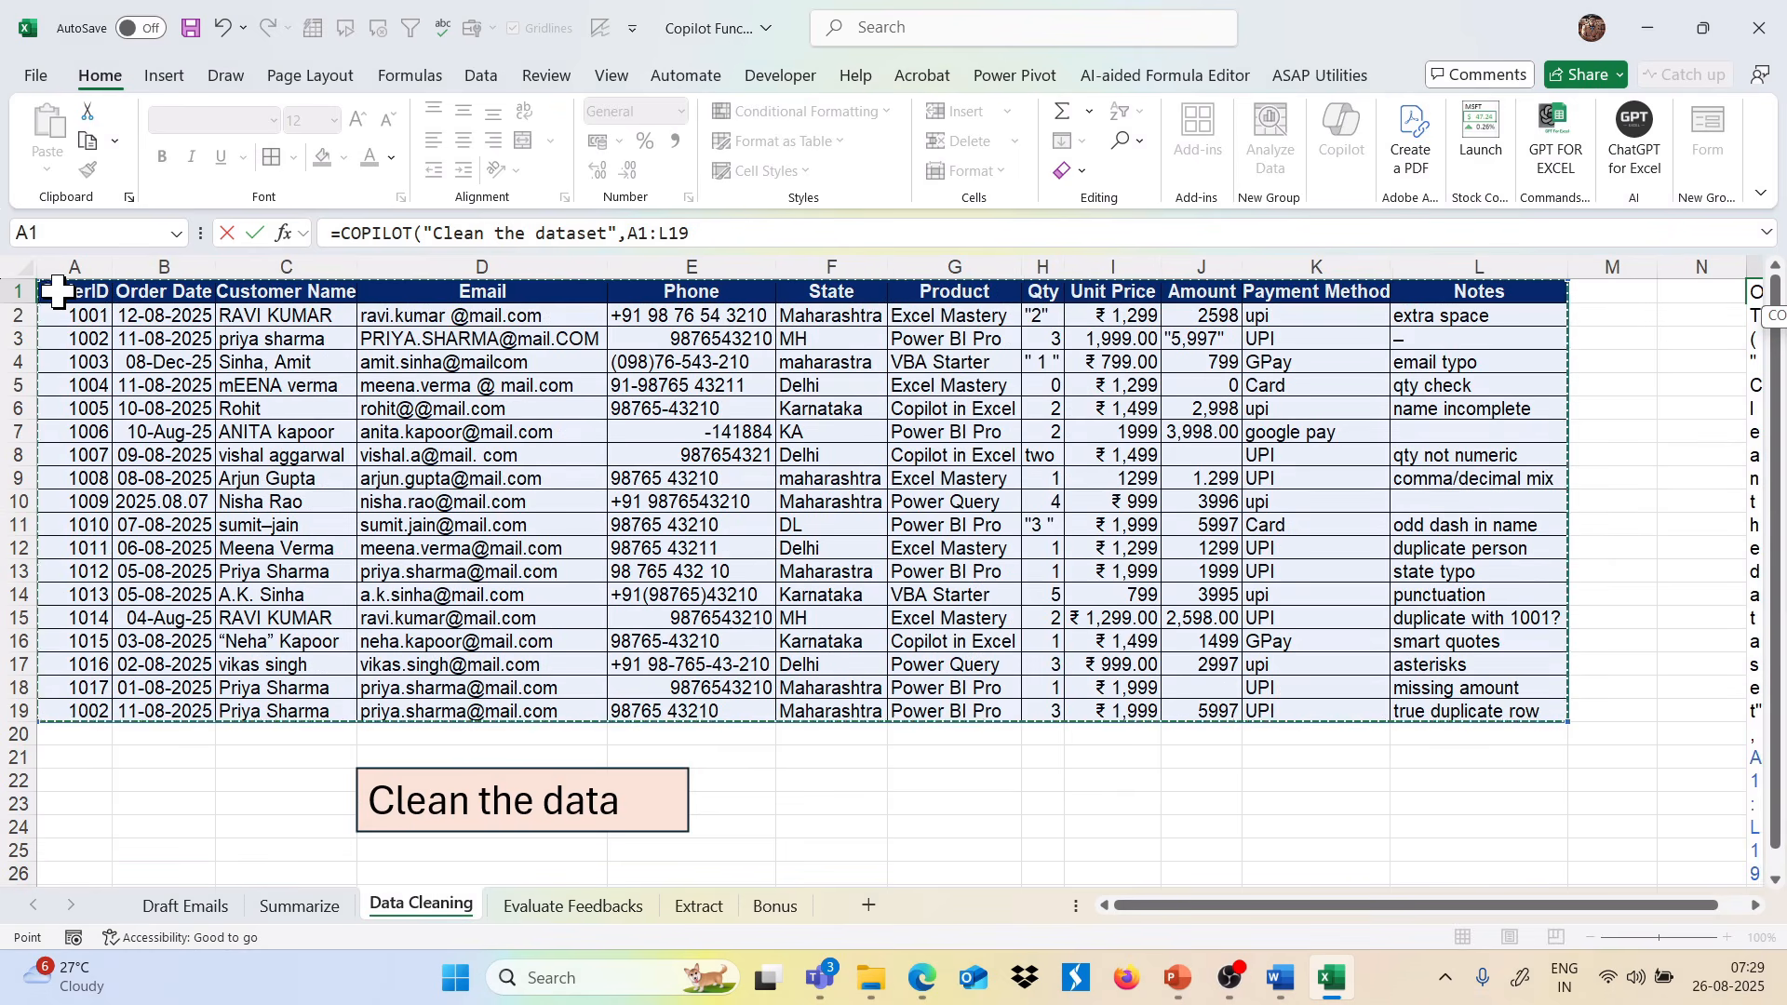
scroll(57, 291, right, 3)
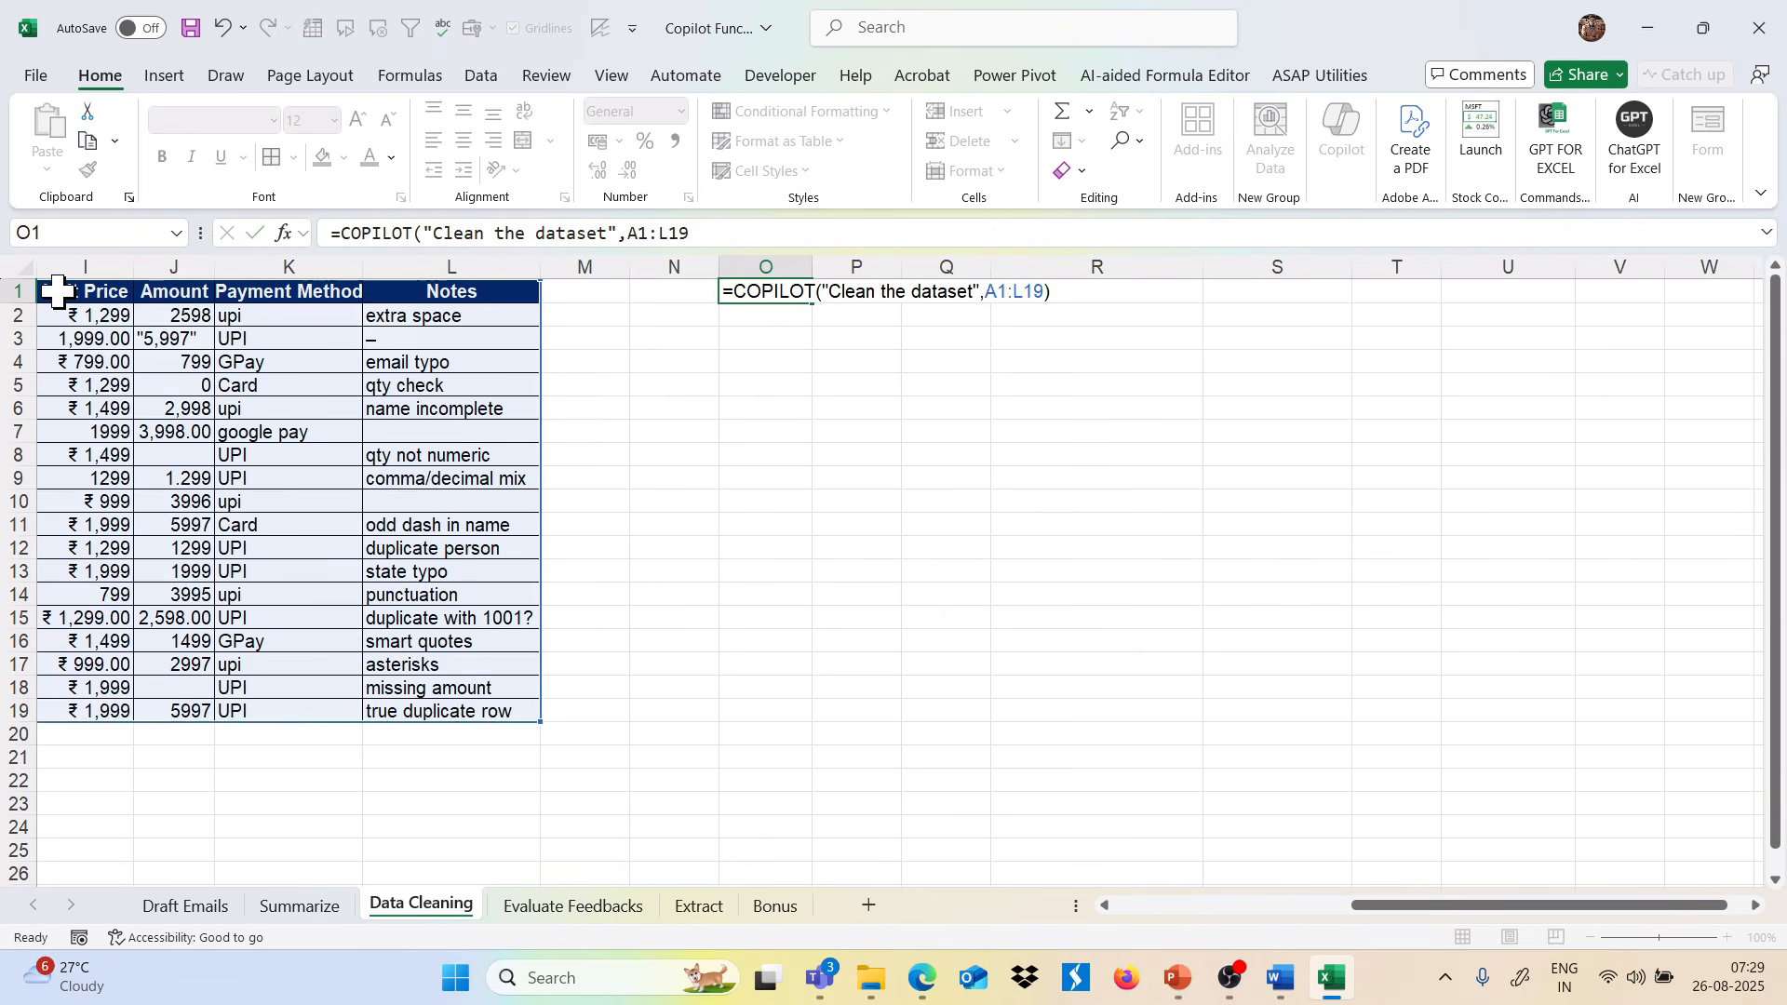
key(Return)
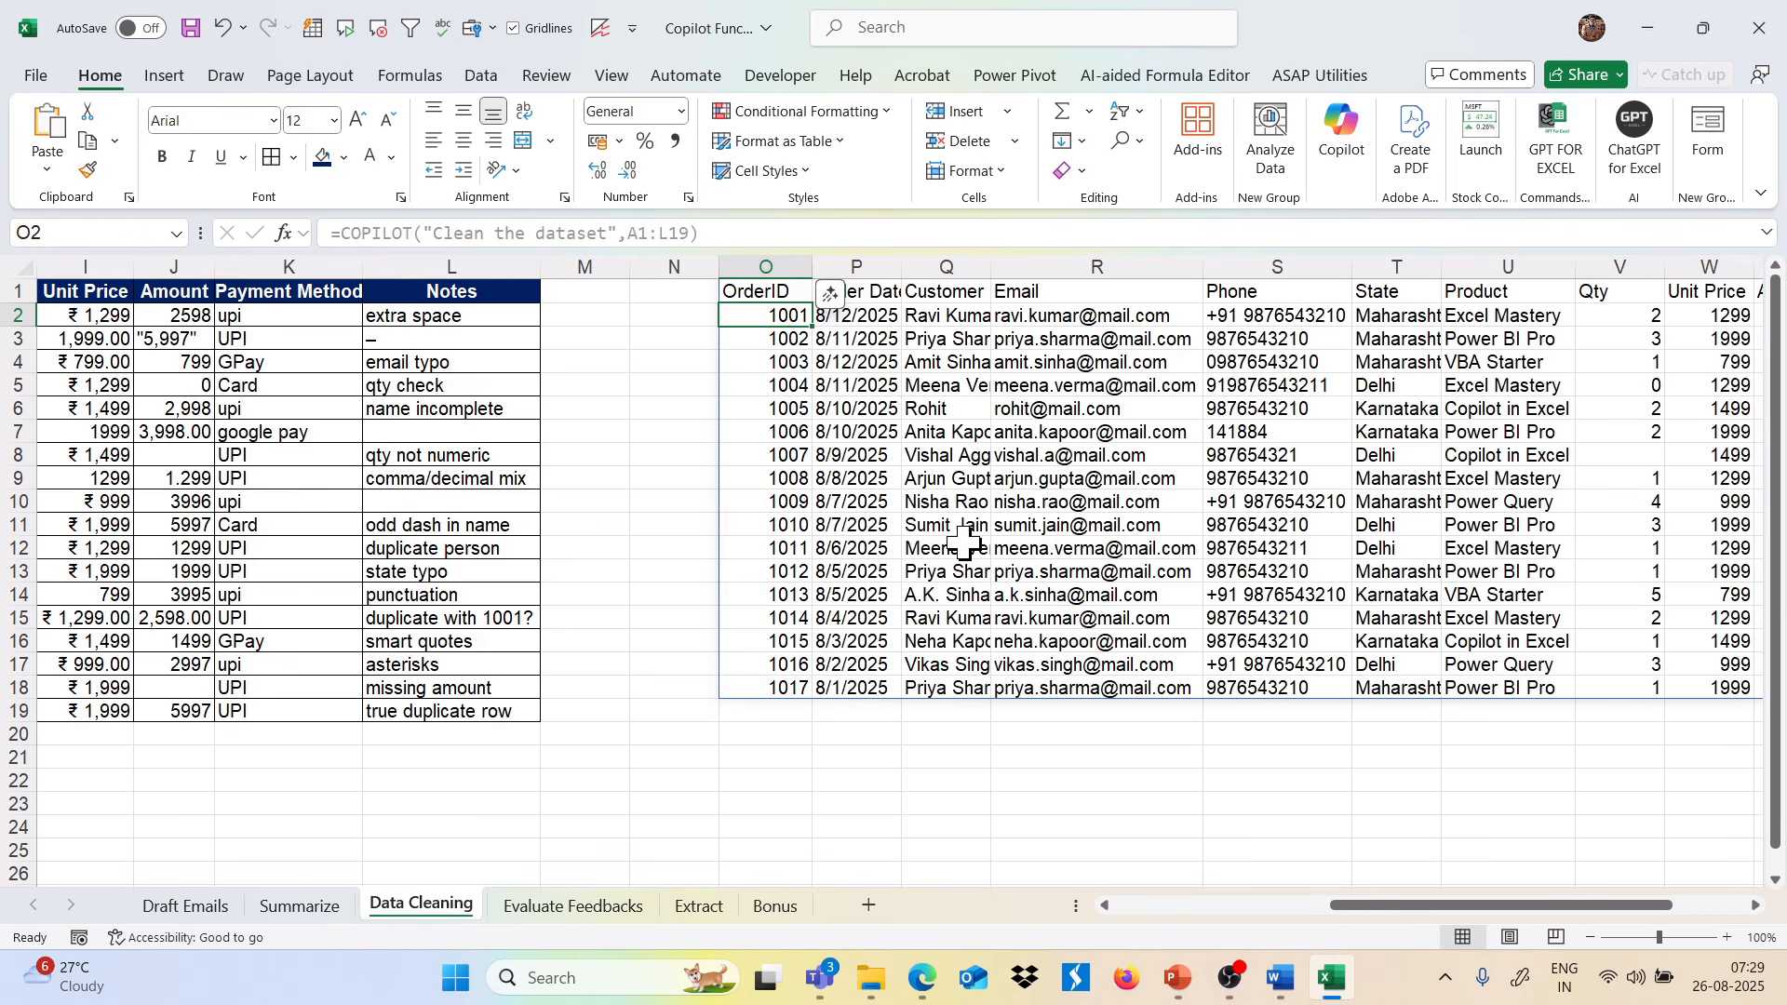
Compare the cleaned orders table with the original data, checking dates, customer names, emails, phones, amounts and notes.
scroll(926, 438, left, 4)
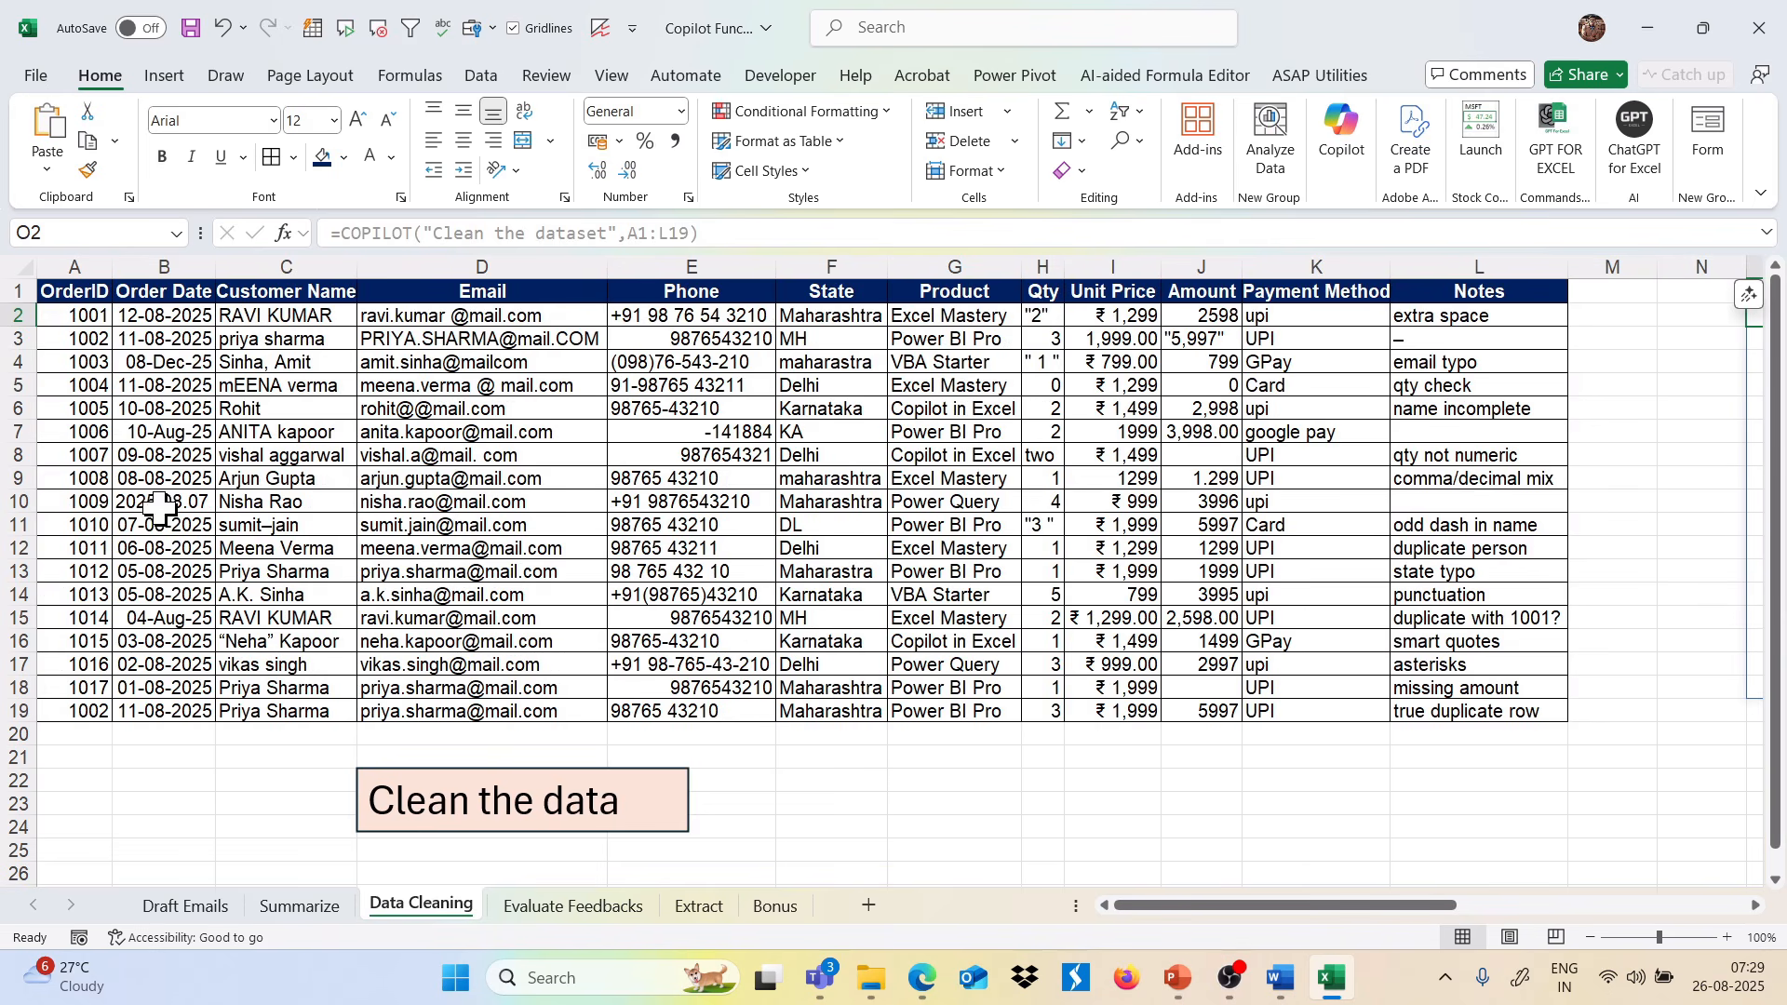
scroll(865, 479, right, 4)
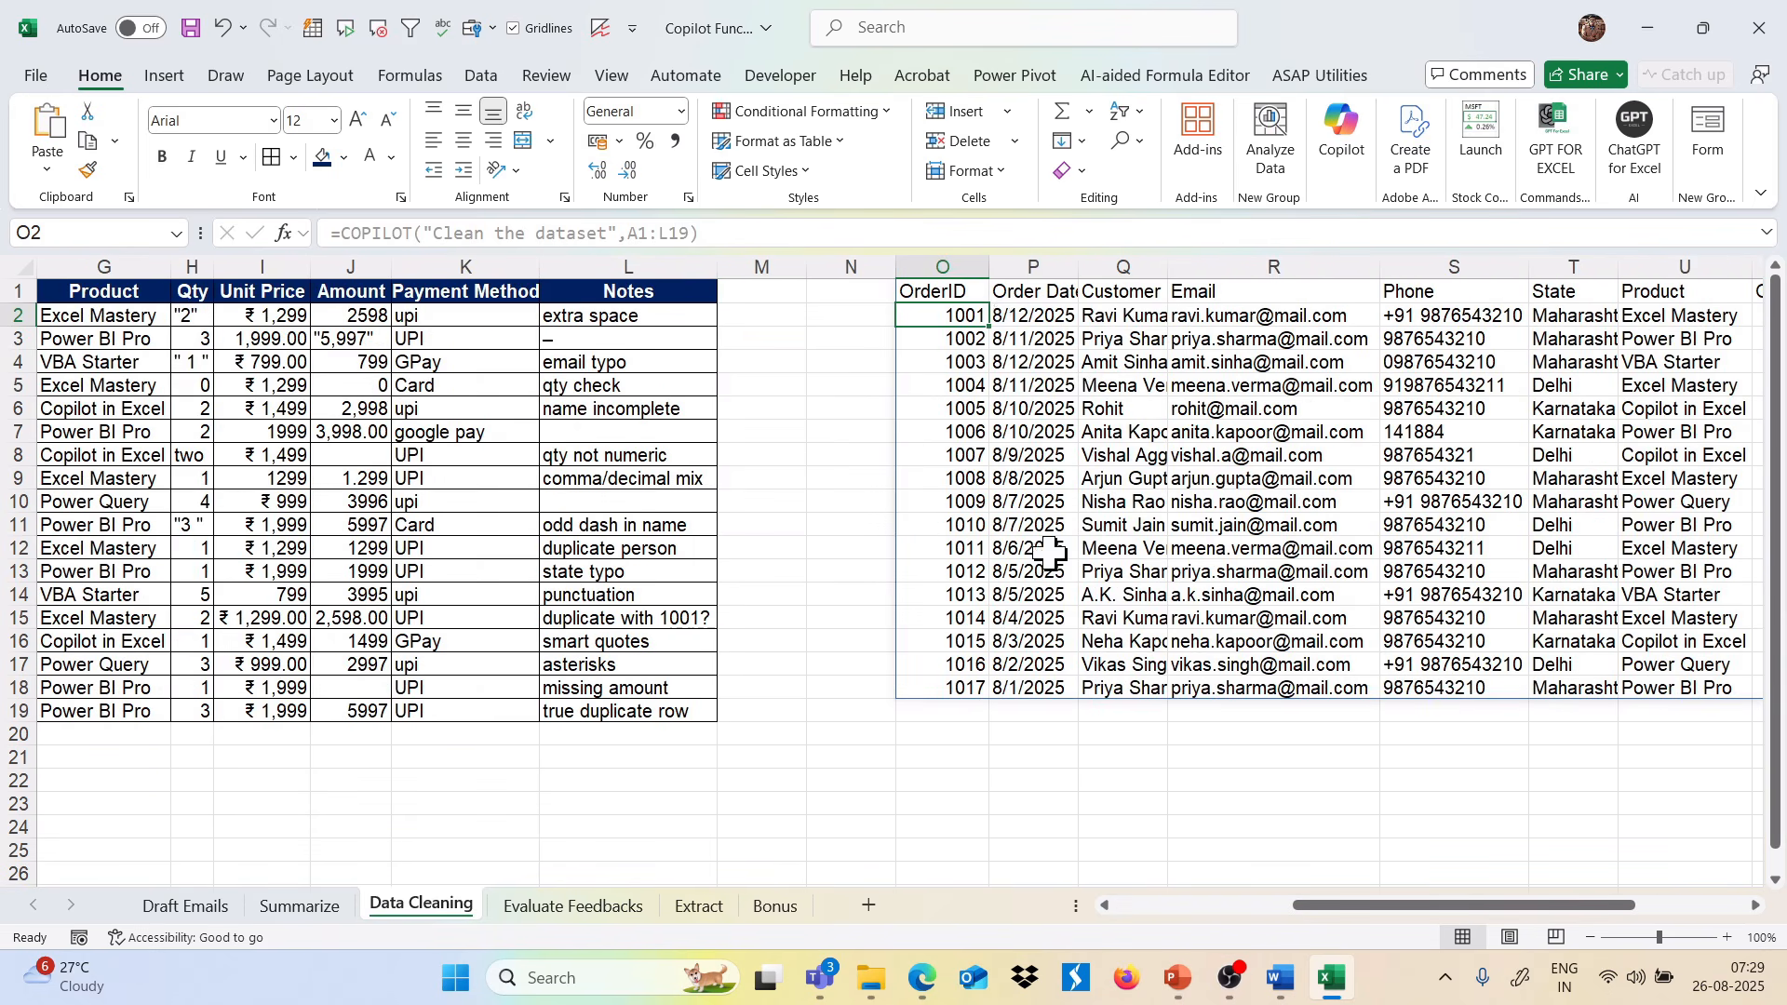
scroll(1051, 503, left, 4)
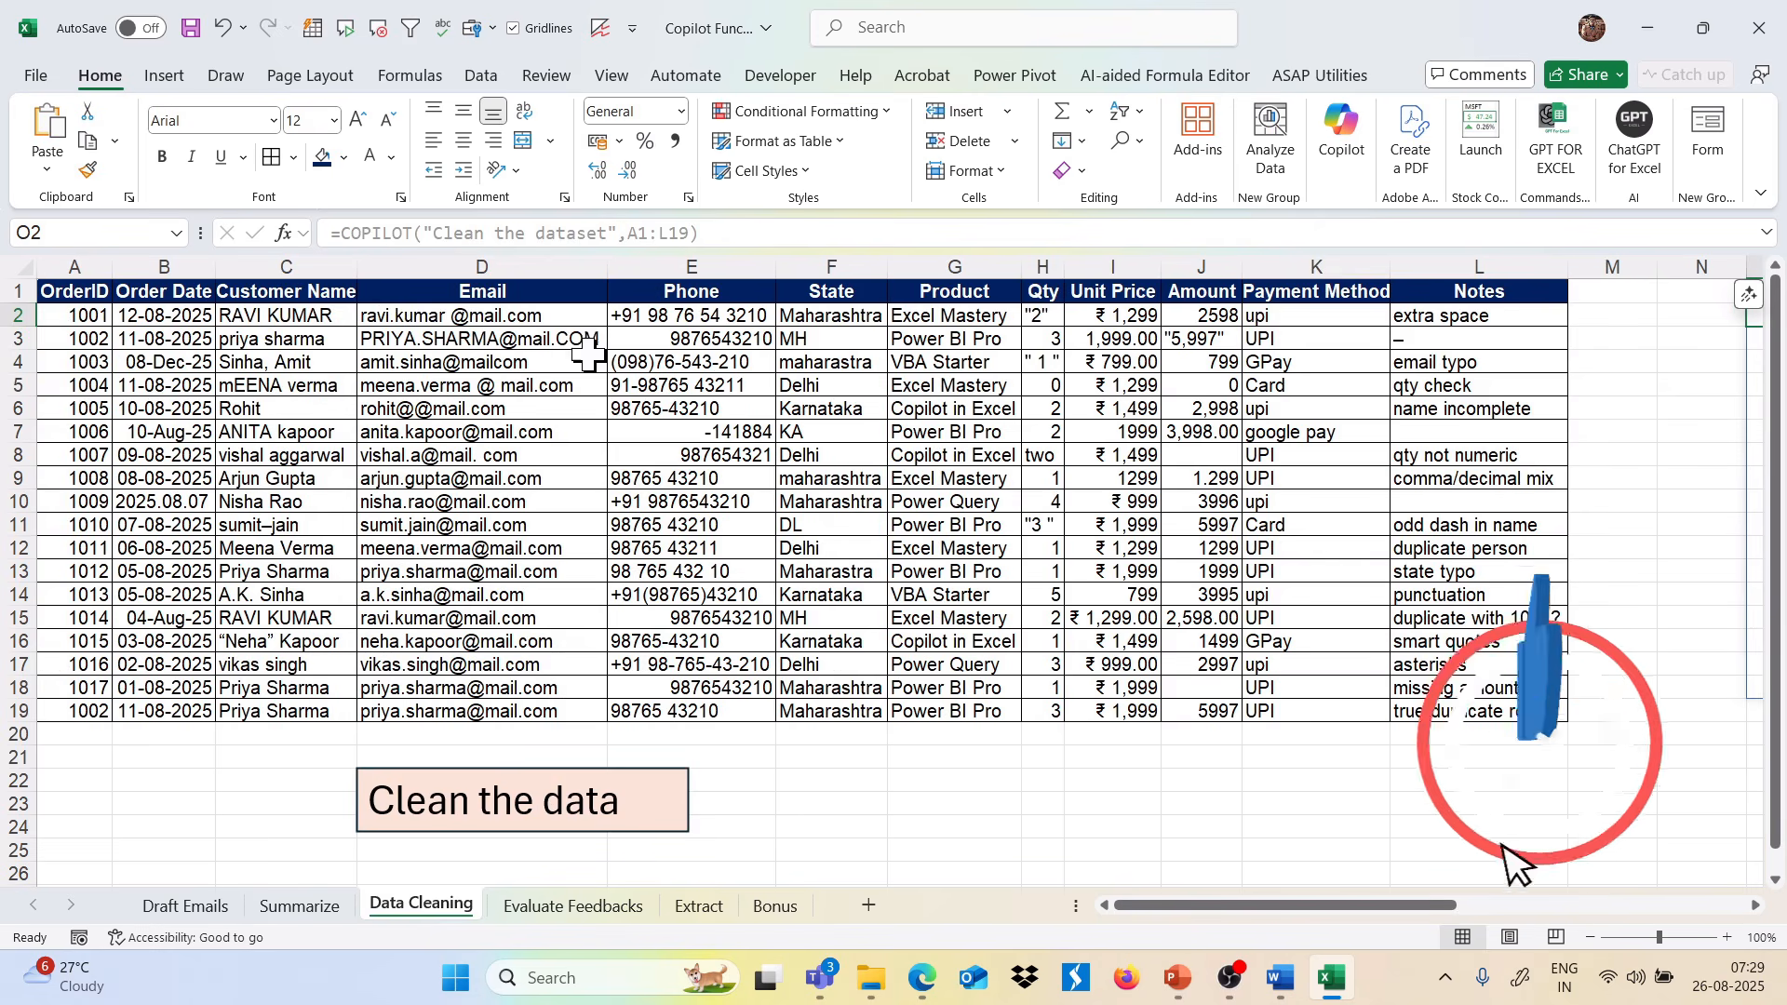
scroll(744, 403, right, 5)
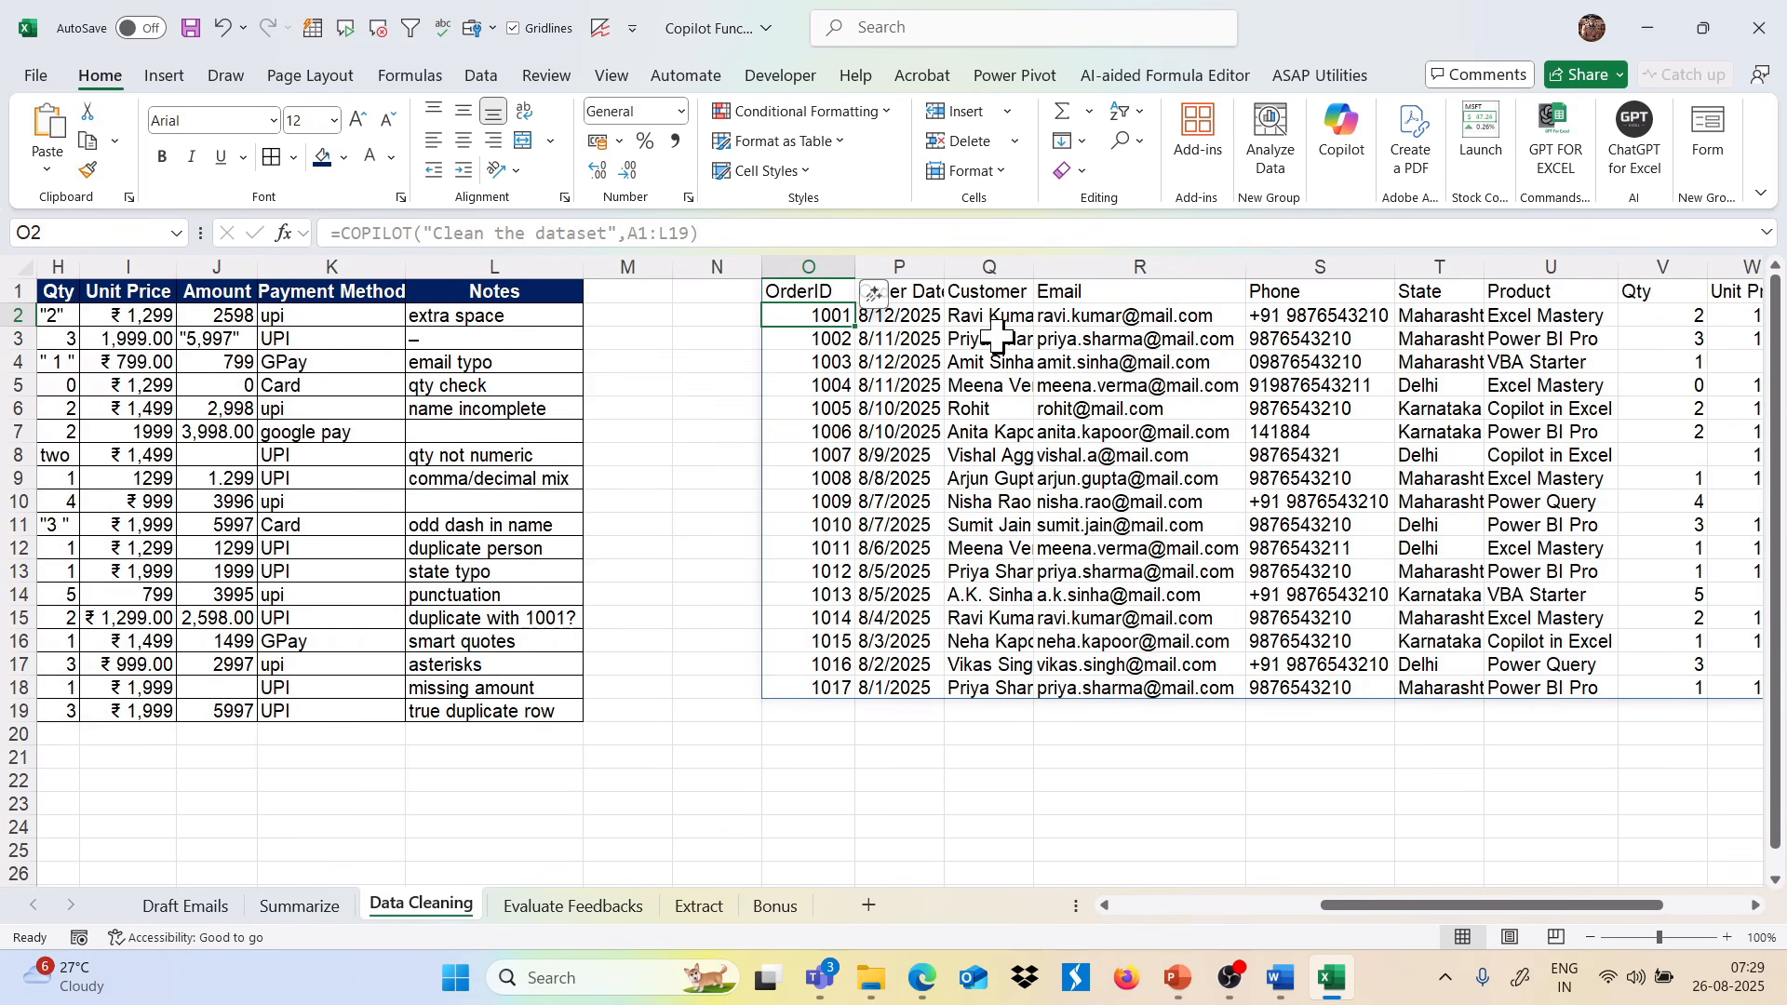
drag(989, 316, 989, 689)
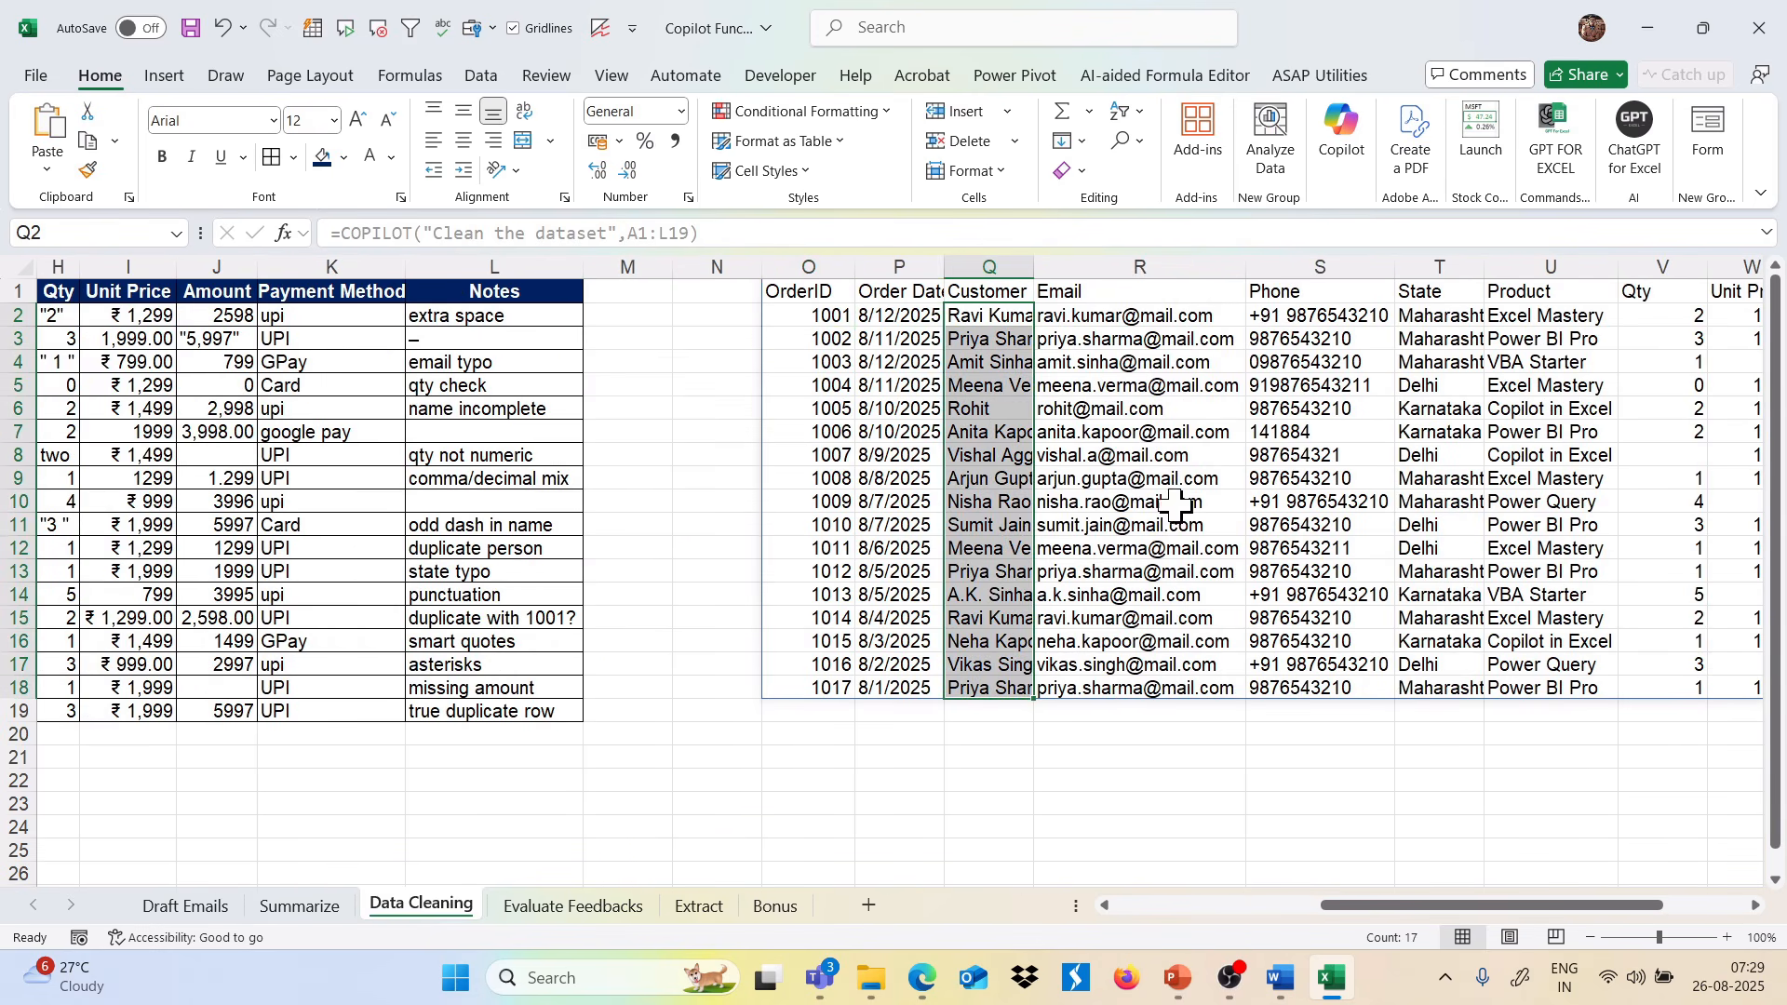
scroll(1267, 465, right, 1)
scroll(1267, 465, right, 2)
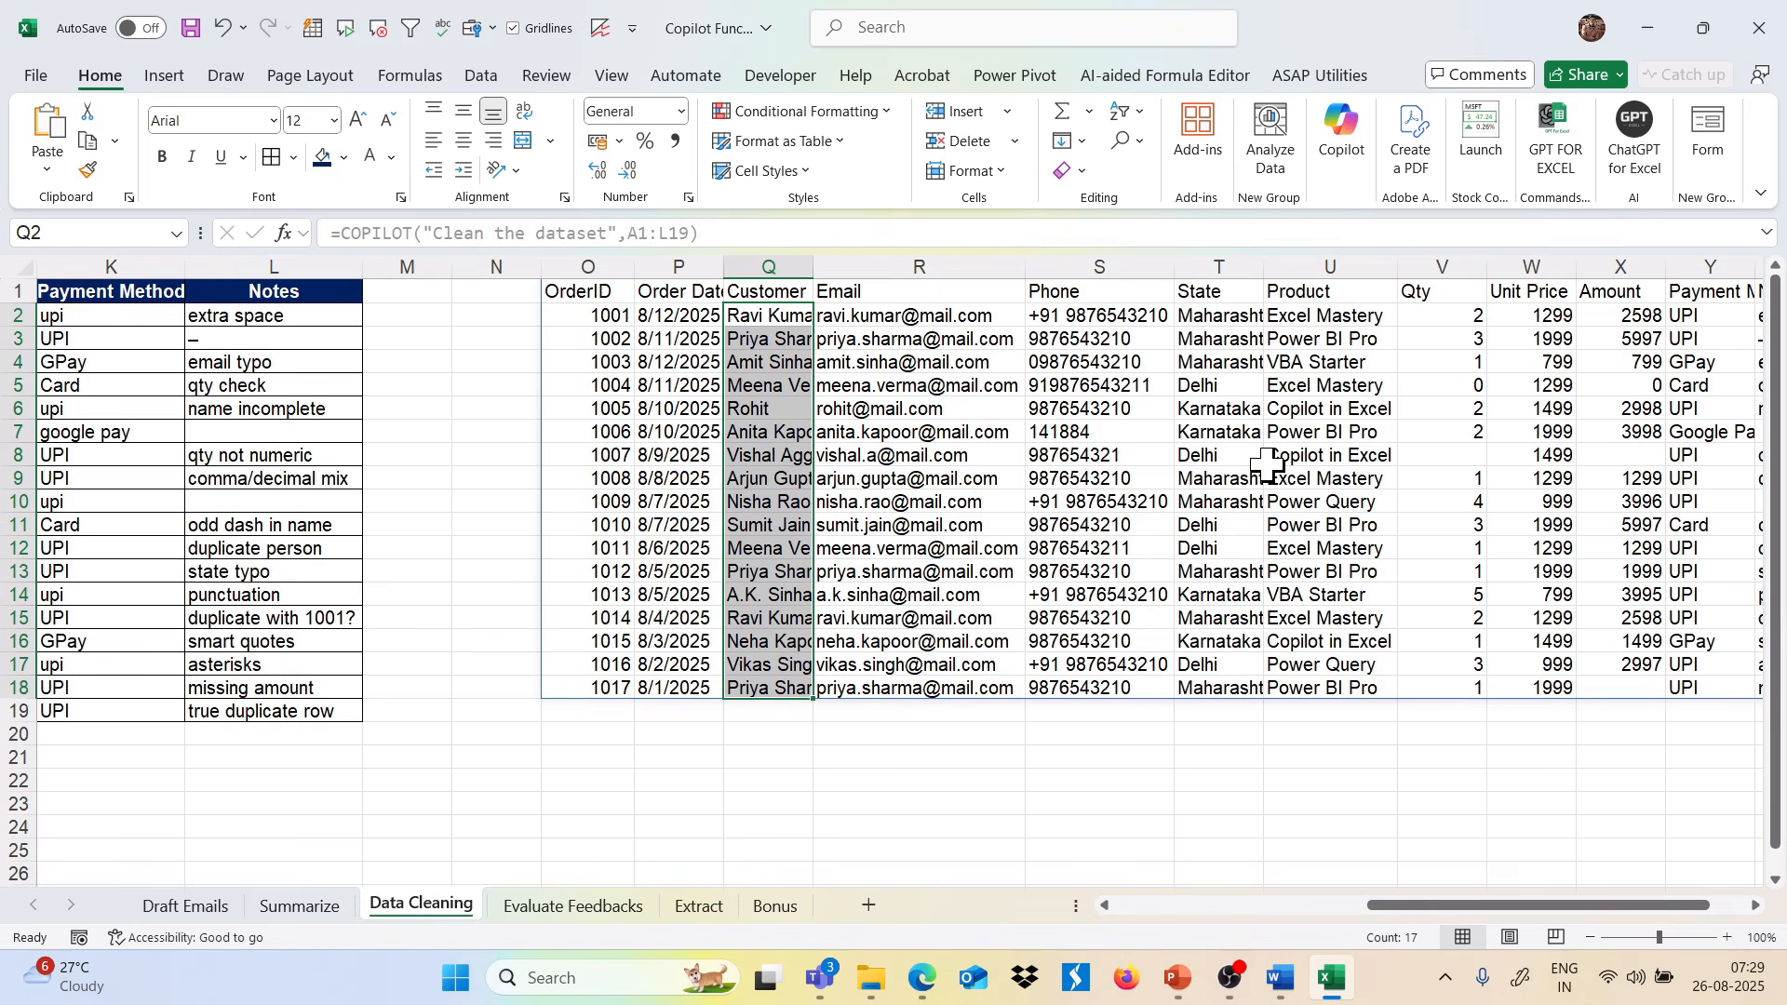
scroll(1267, 466, right, 2)
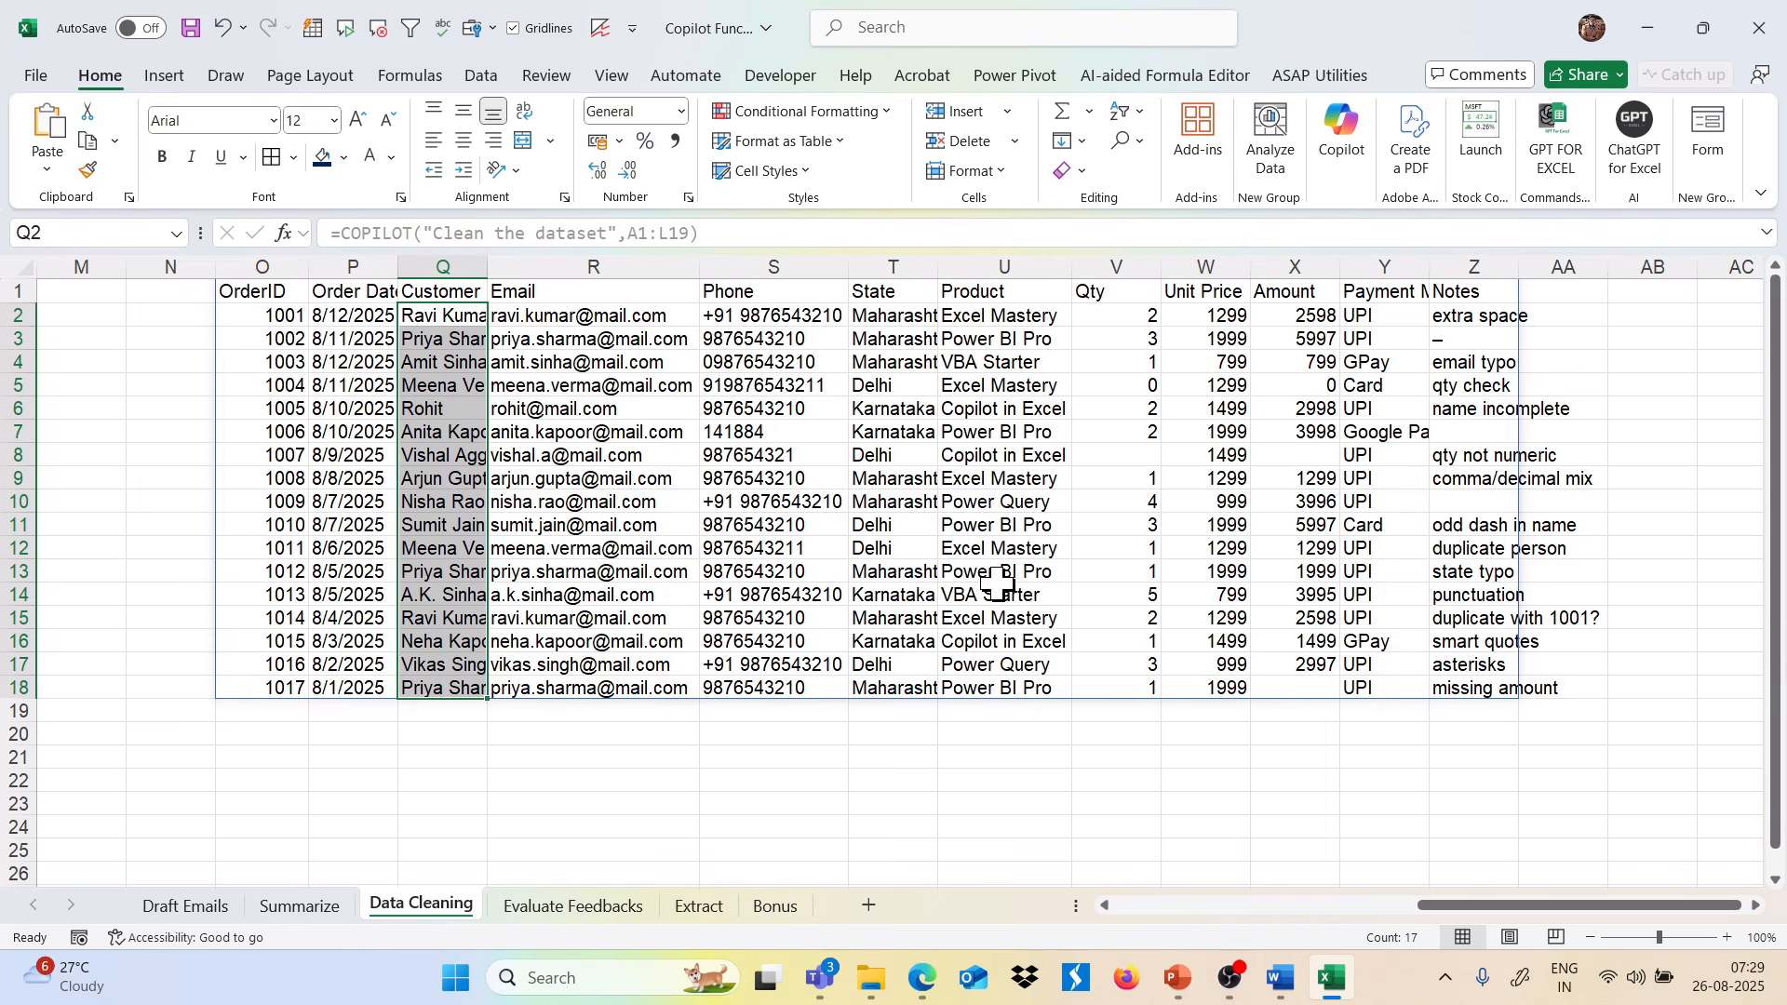
click(760, 551)
click(296, 294)
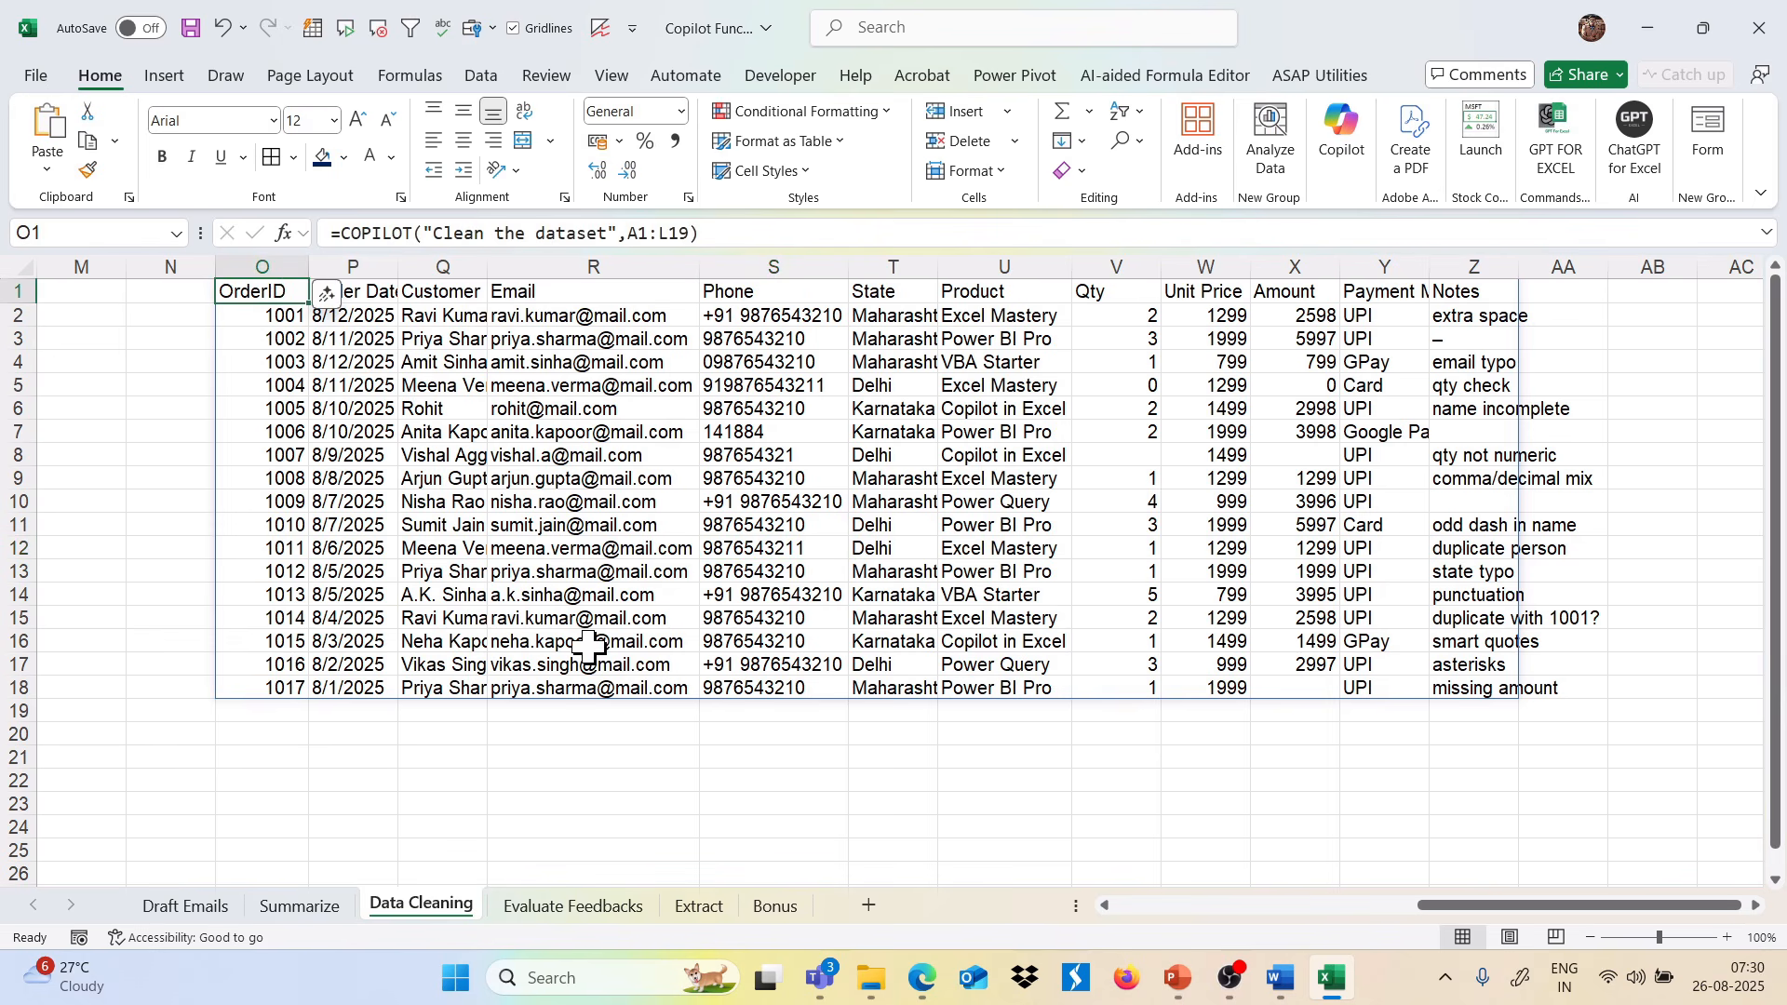
On the Evaluate Feedbacks sheet, begin a COPILOT formula in cell C2 with the prompt "Evaluate these reviews".
click(587, 904)
click(631, 478)
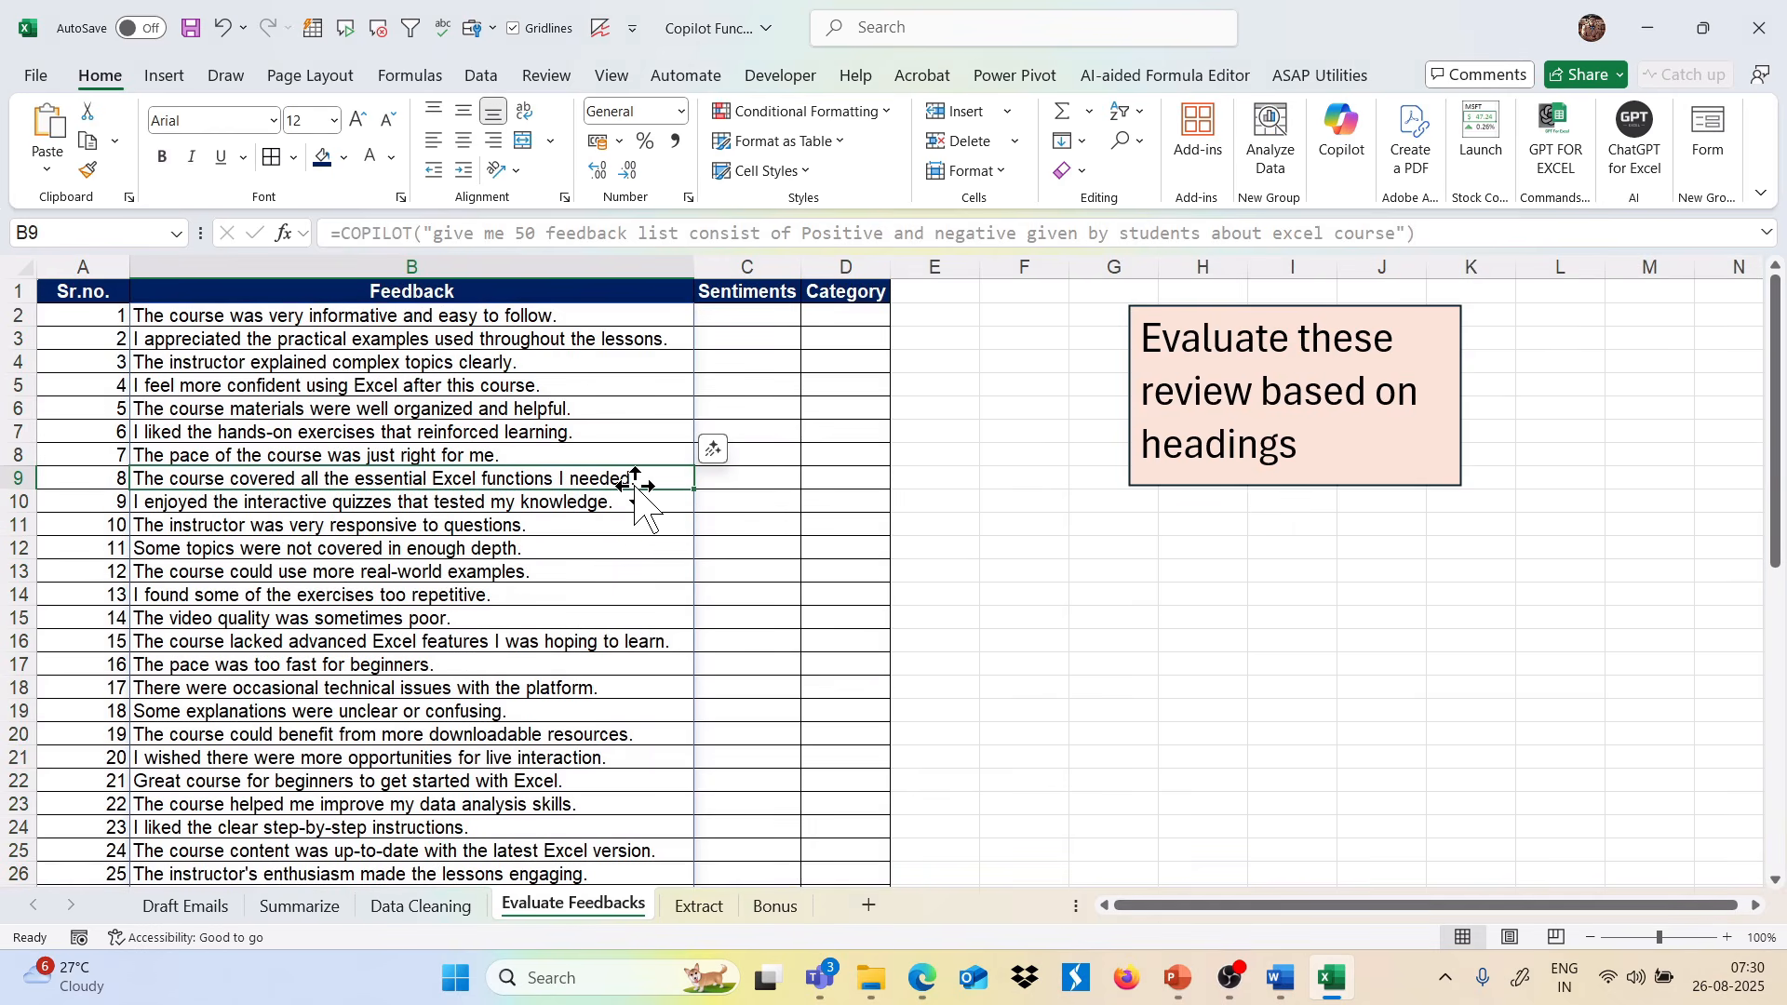
click(473, 314)
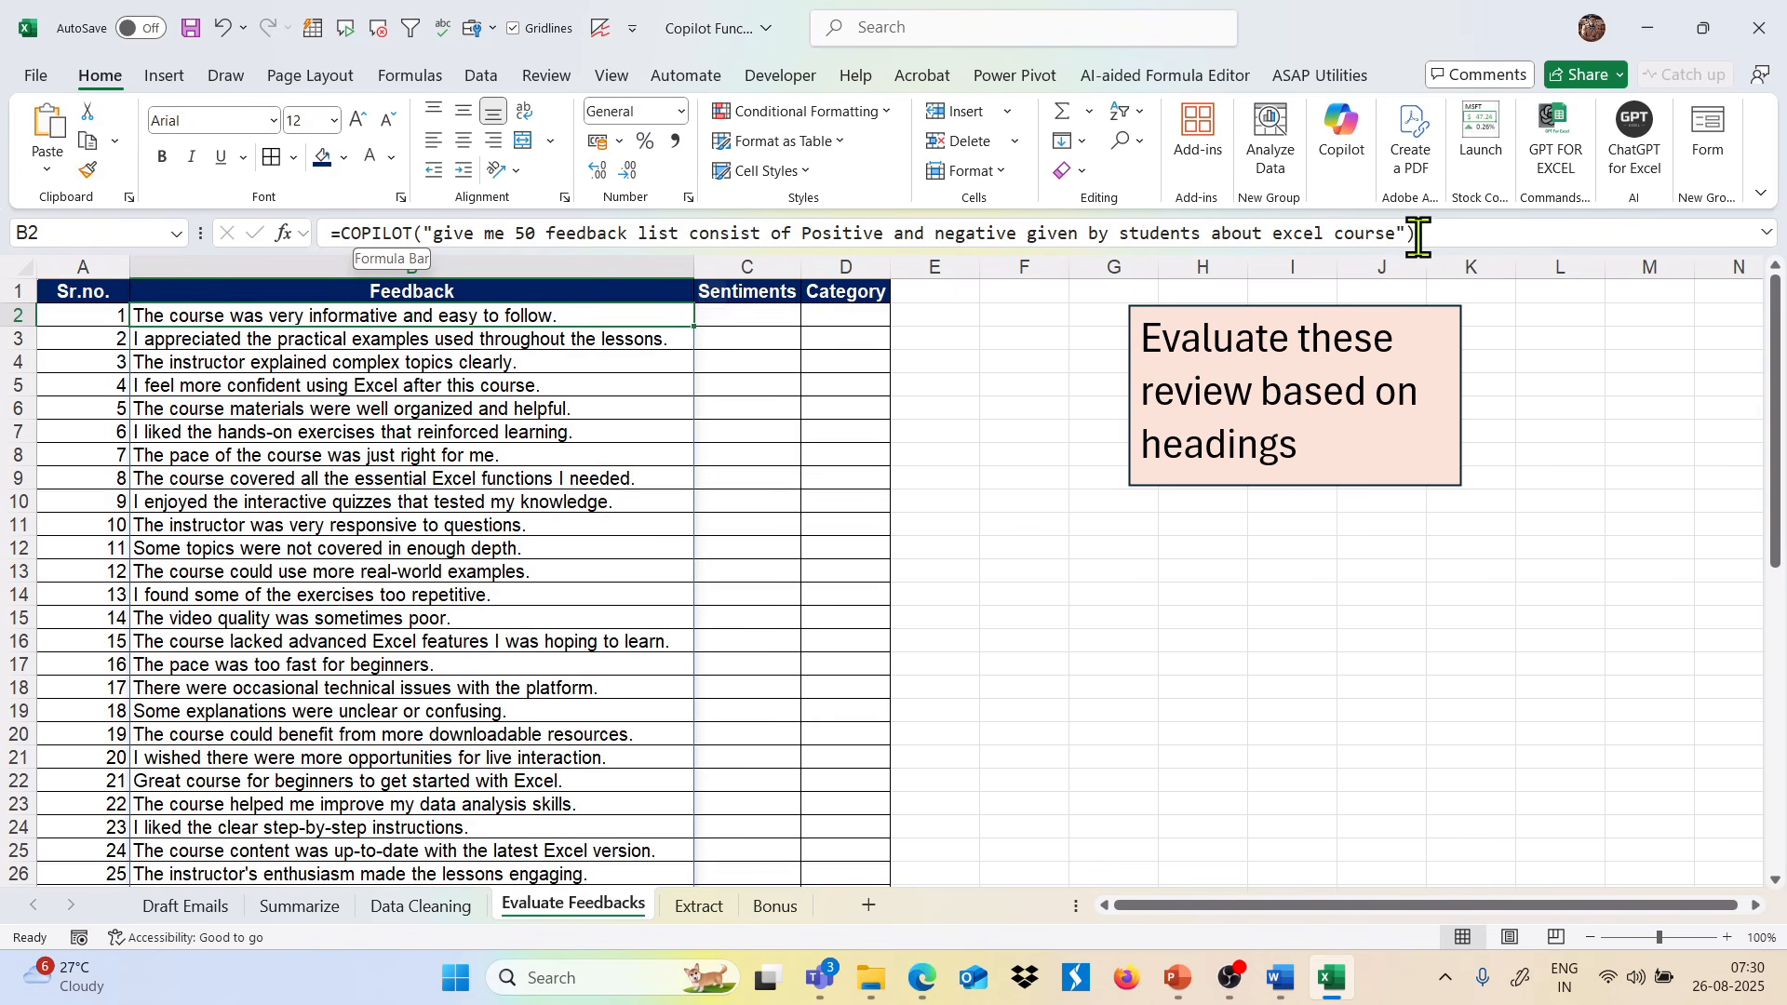
click(743, 315)
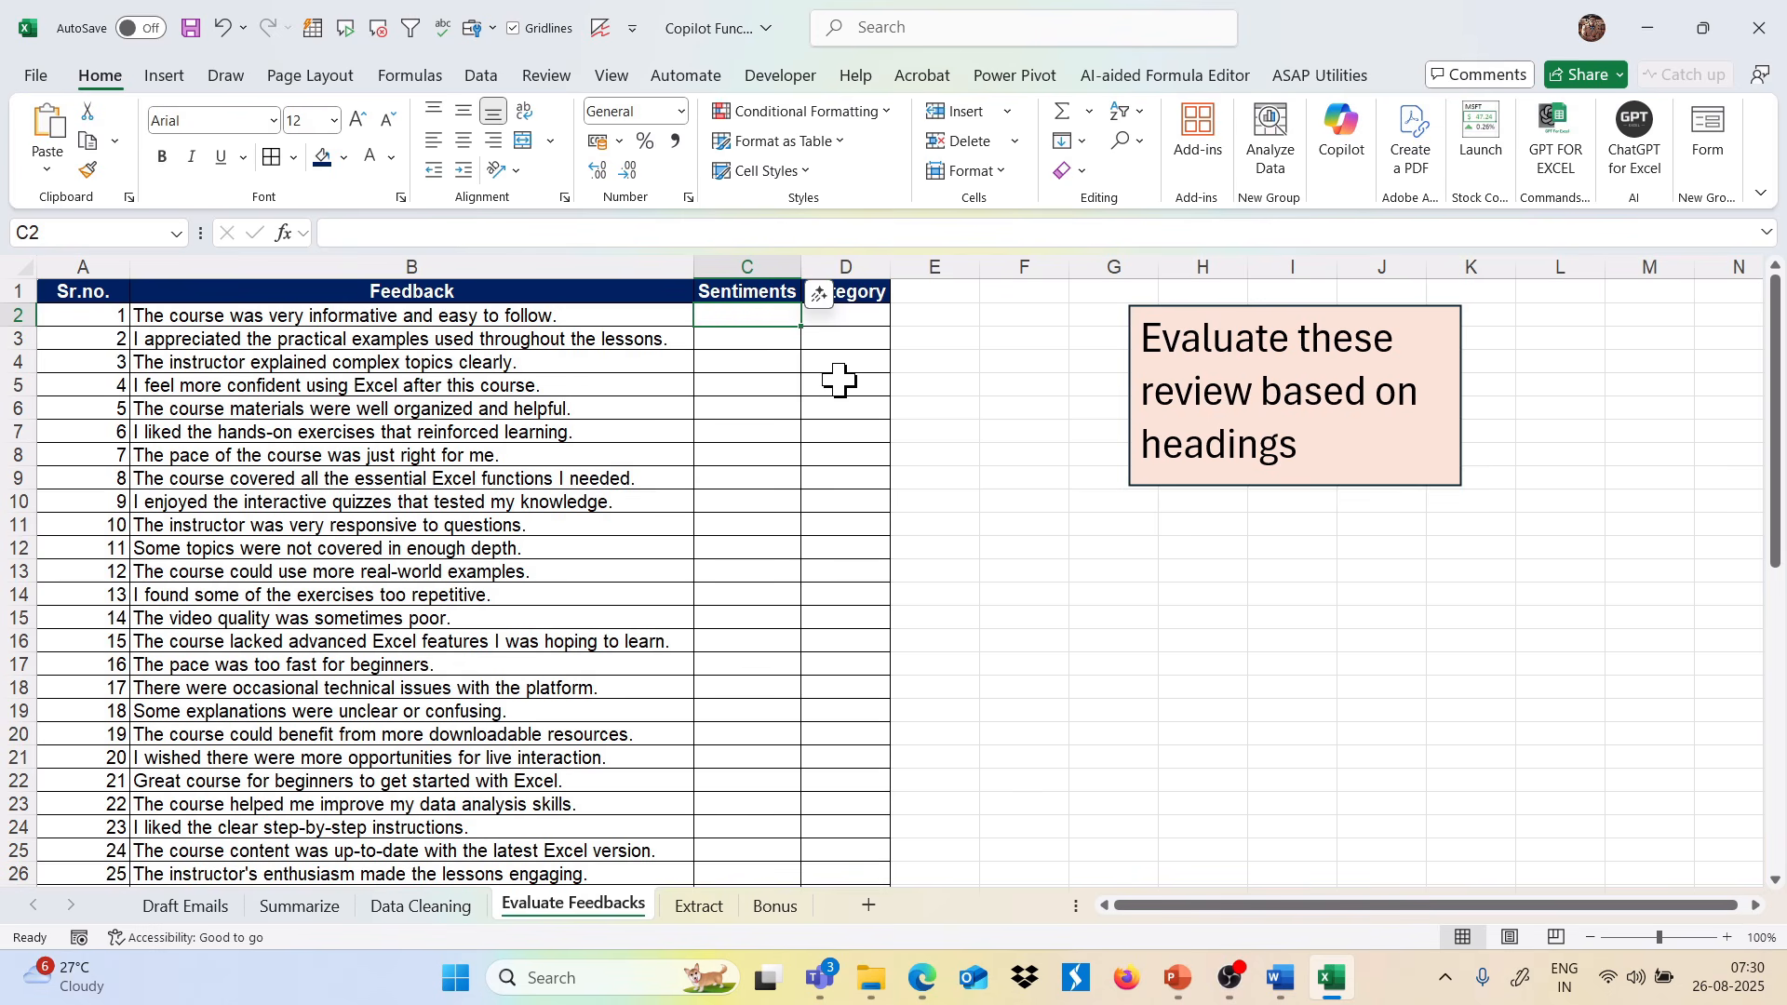
text(=)
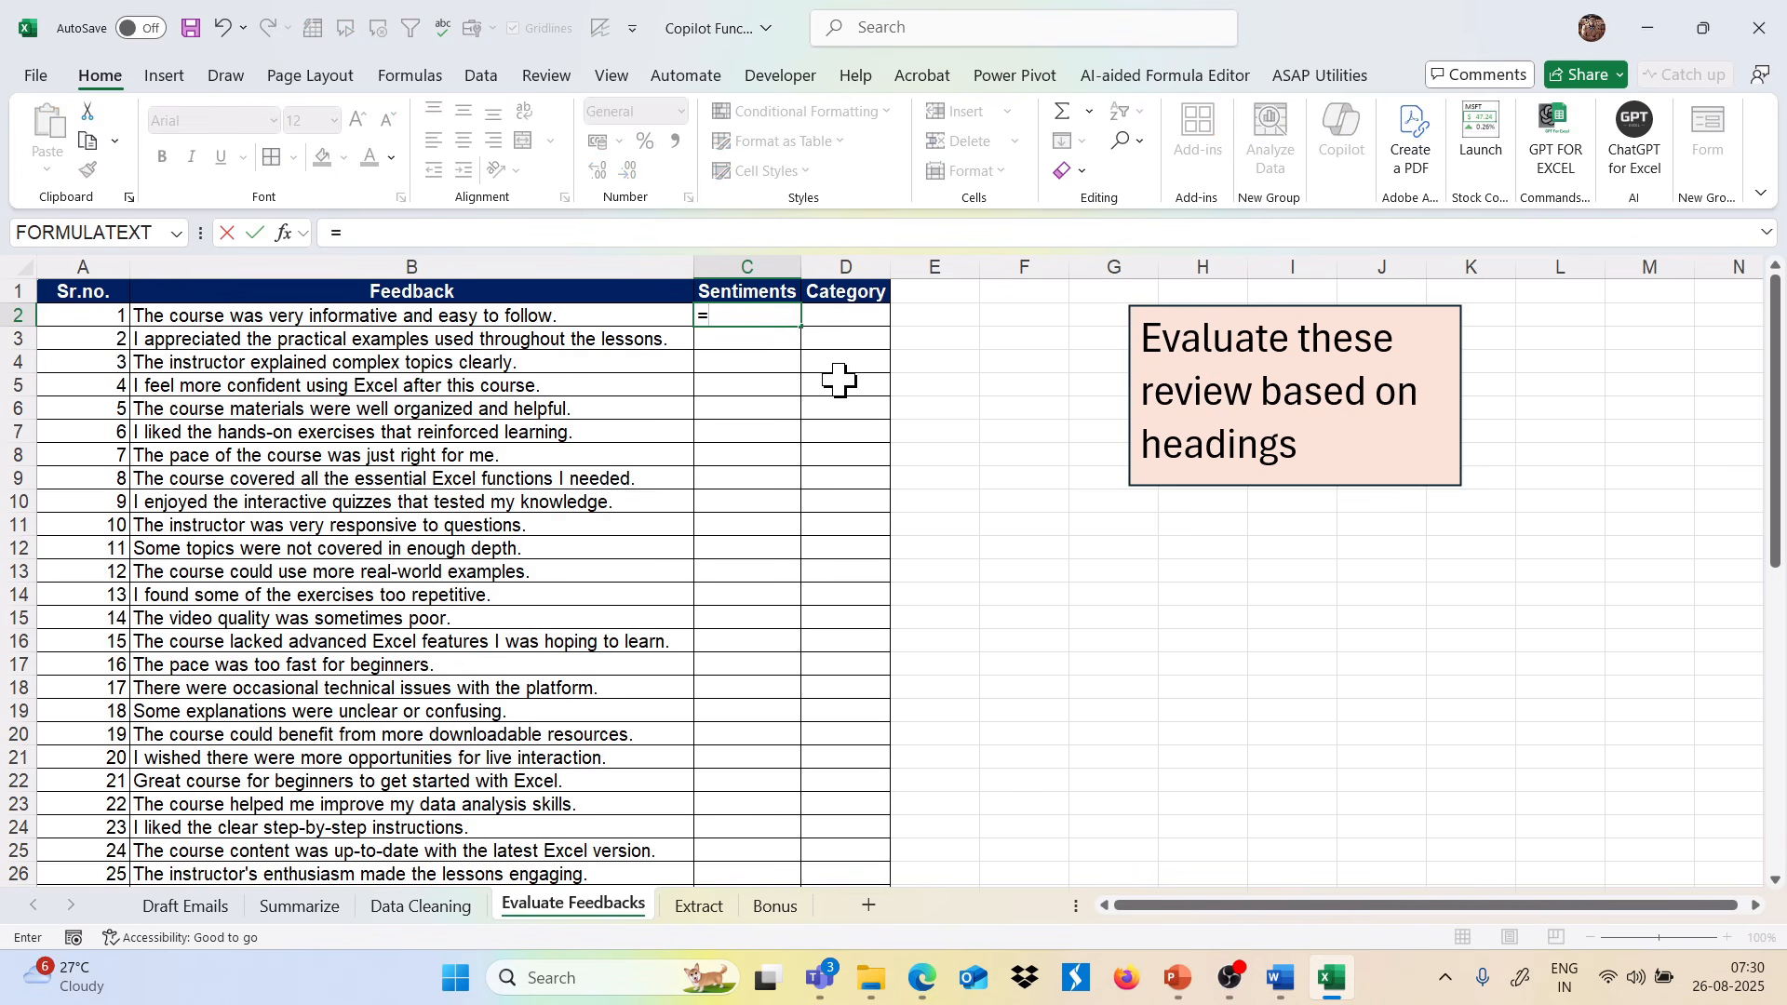
text(cop)
key(Tab)
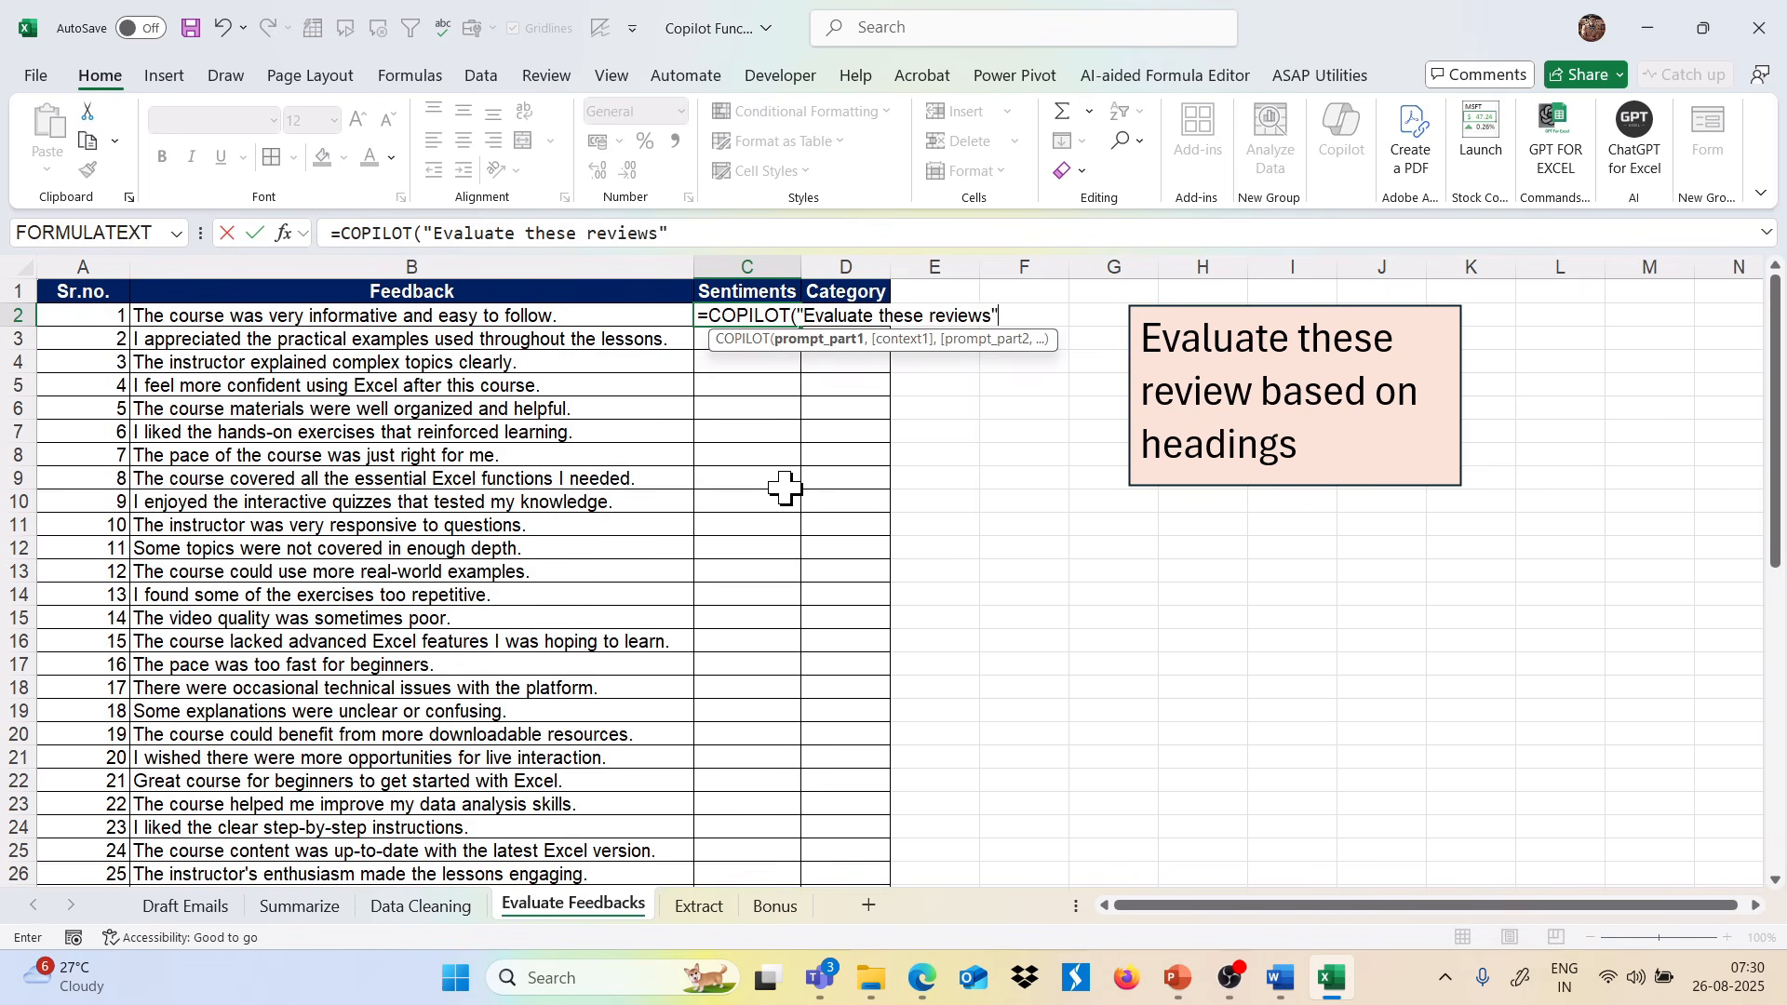
Supply the entire feedback list B2# as the first context of the C2 formula.
text(,)
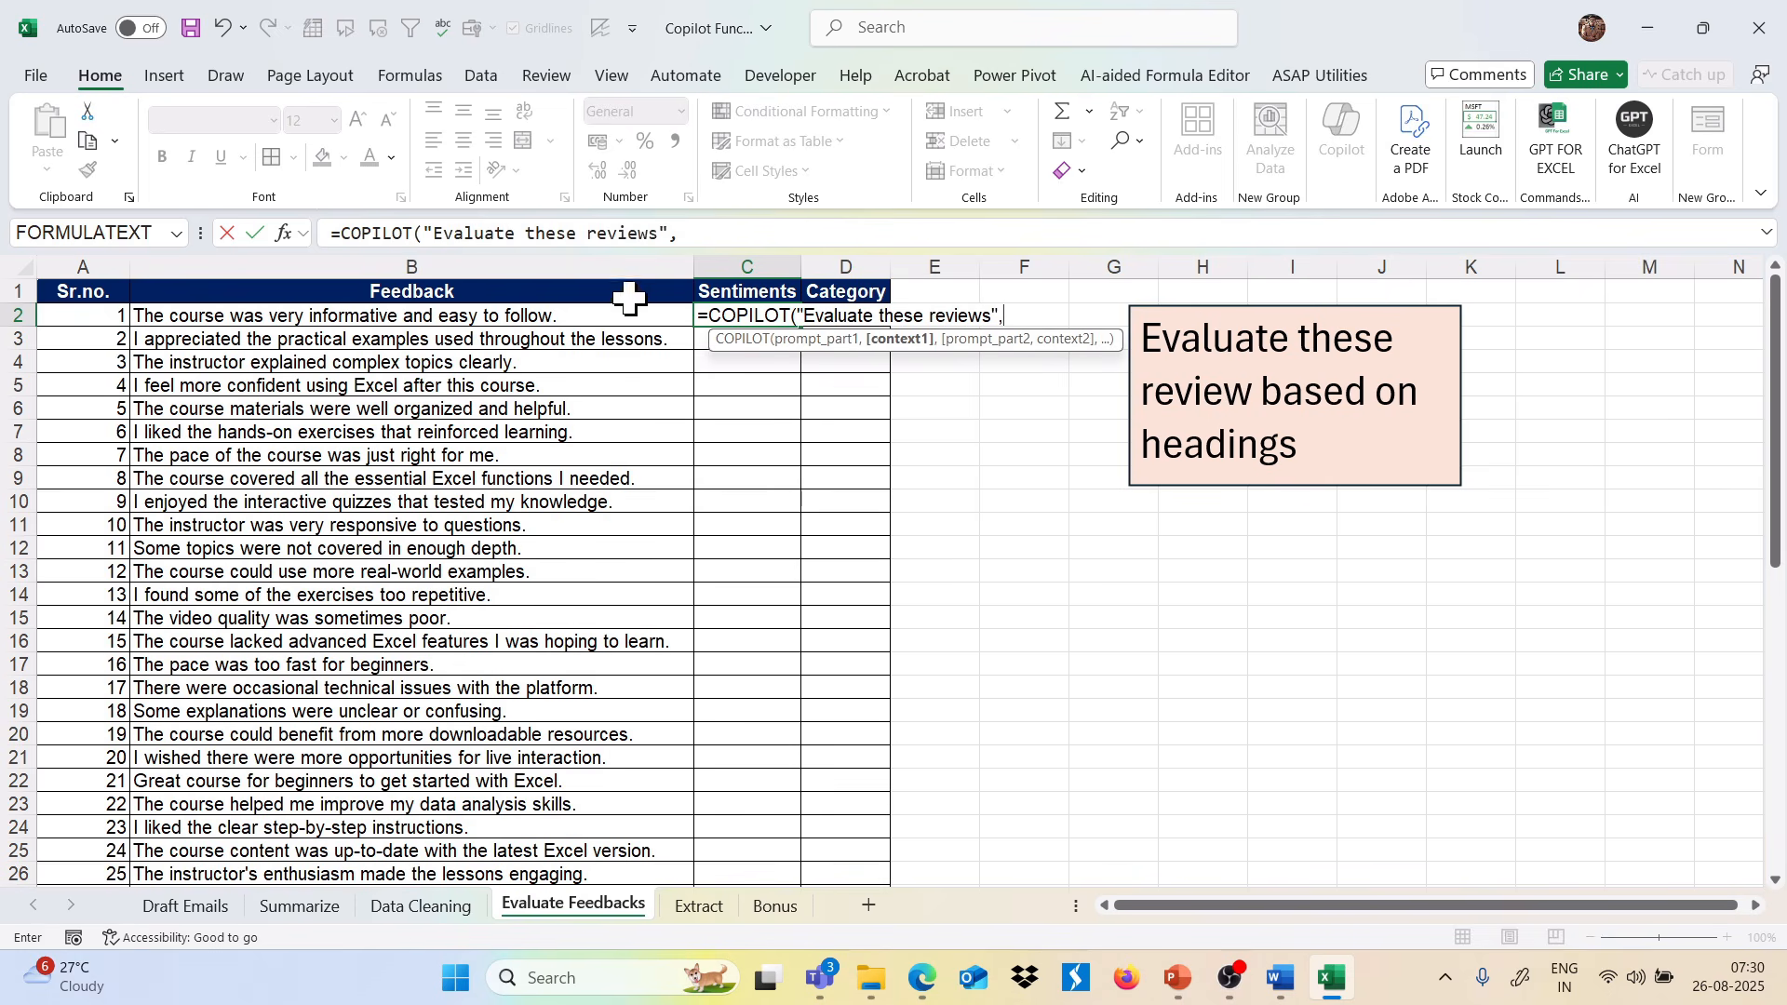
click(596, 317)
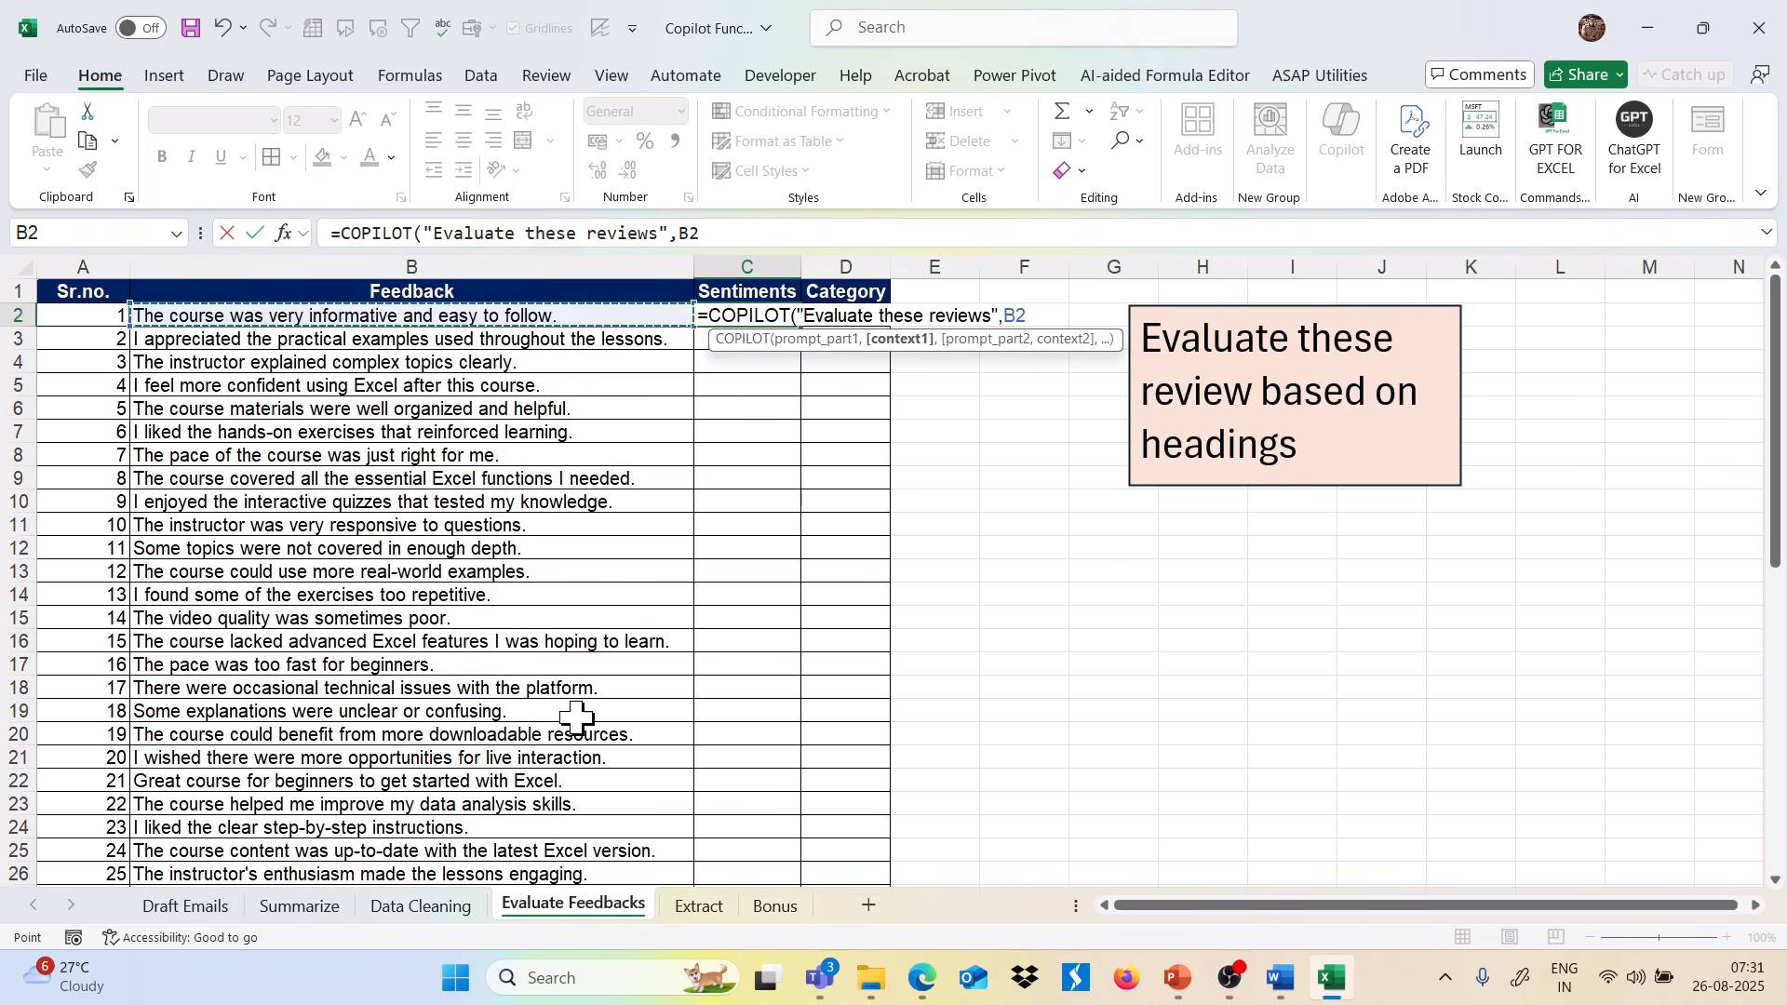
key(ctrl+shift+Down)
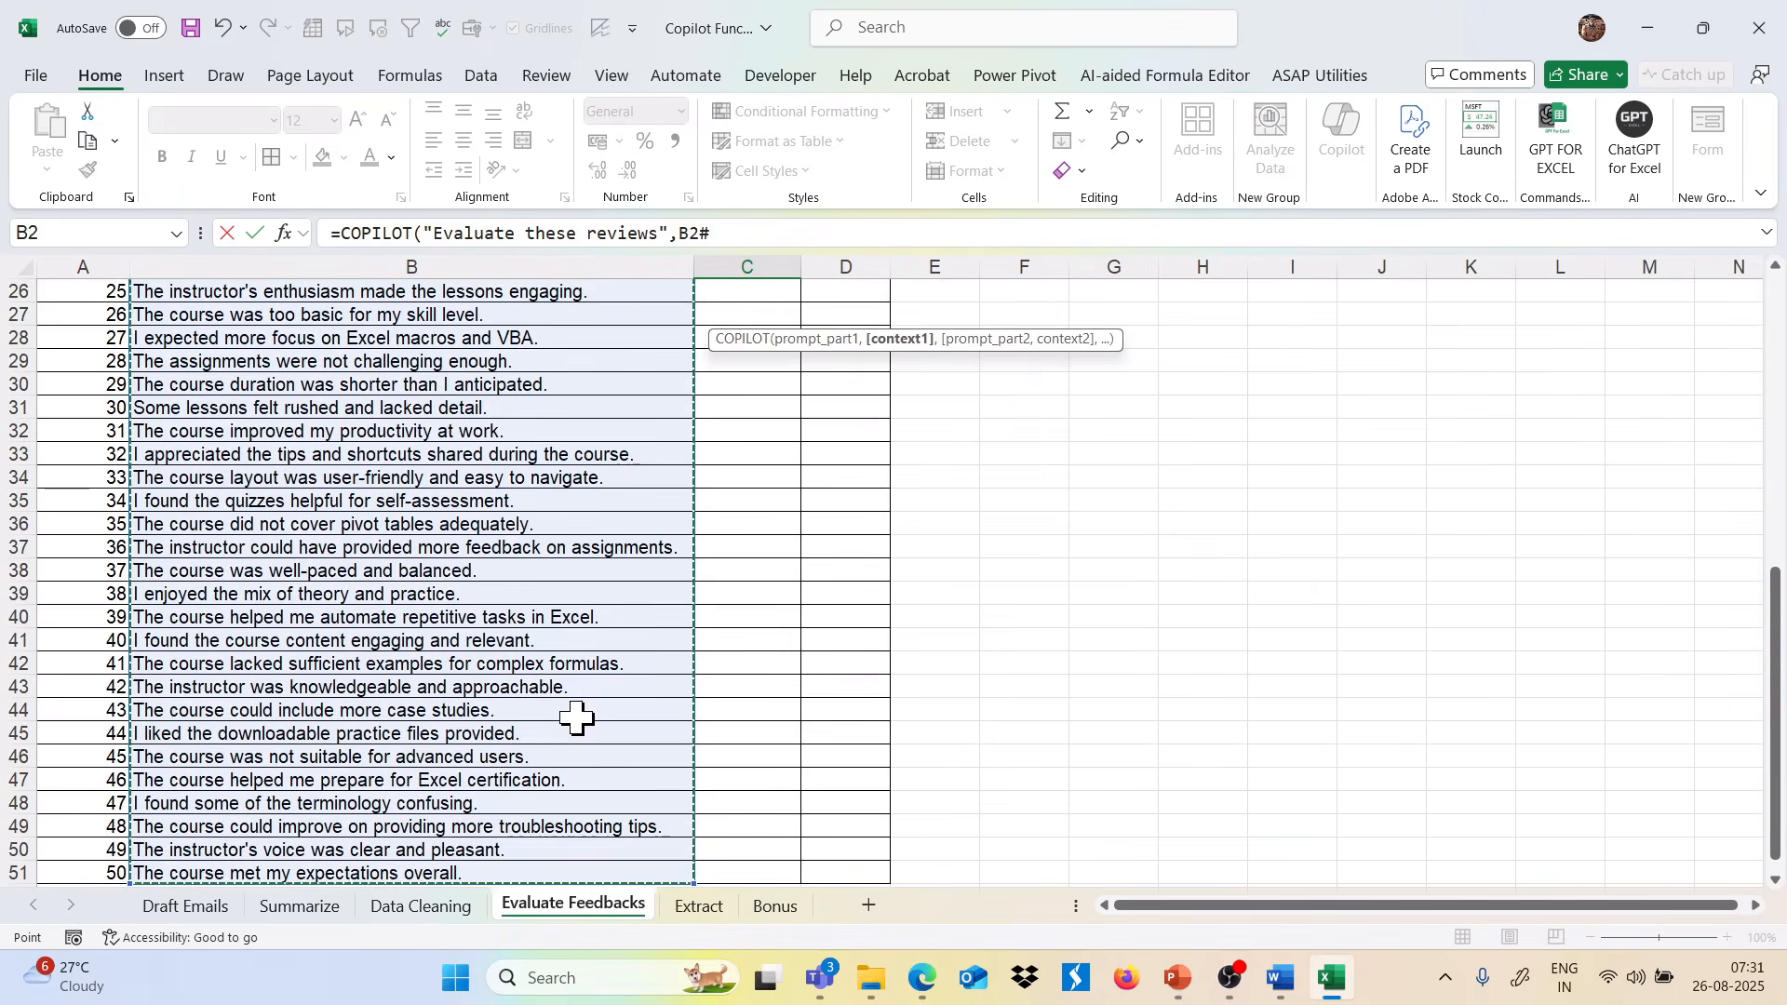
scroll(577, 717, up, 8)
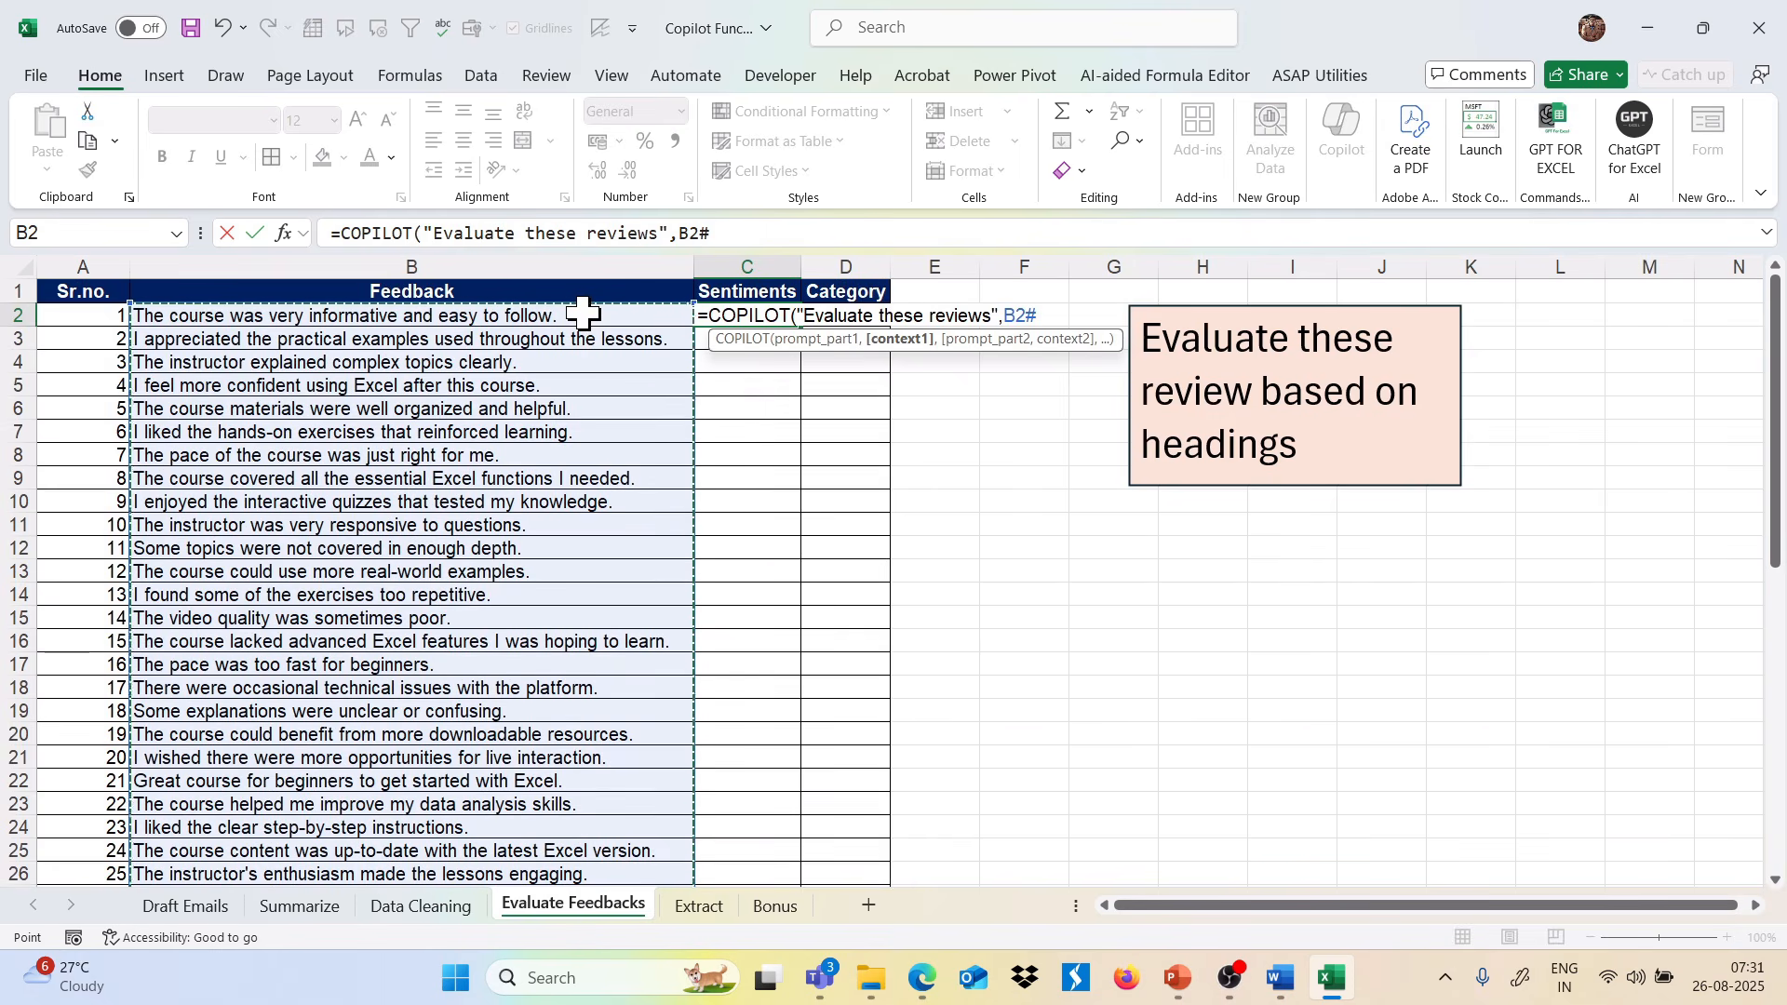
Add the second prompt "Based on heading" with headings C1:D1 as its context, complete the C2 formula and check the generated categories.
text(,"B)
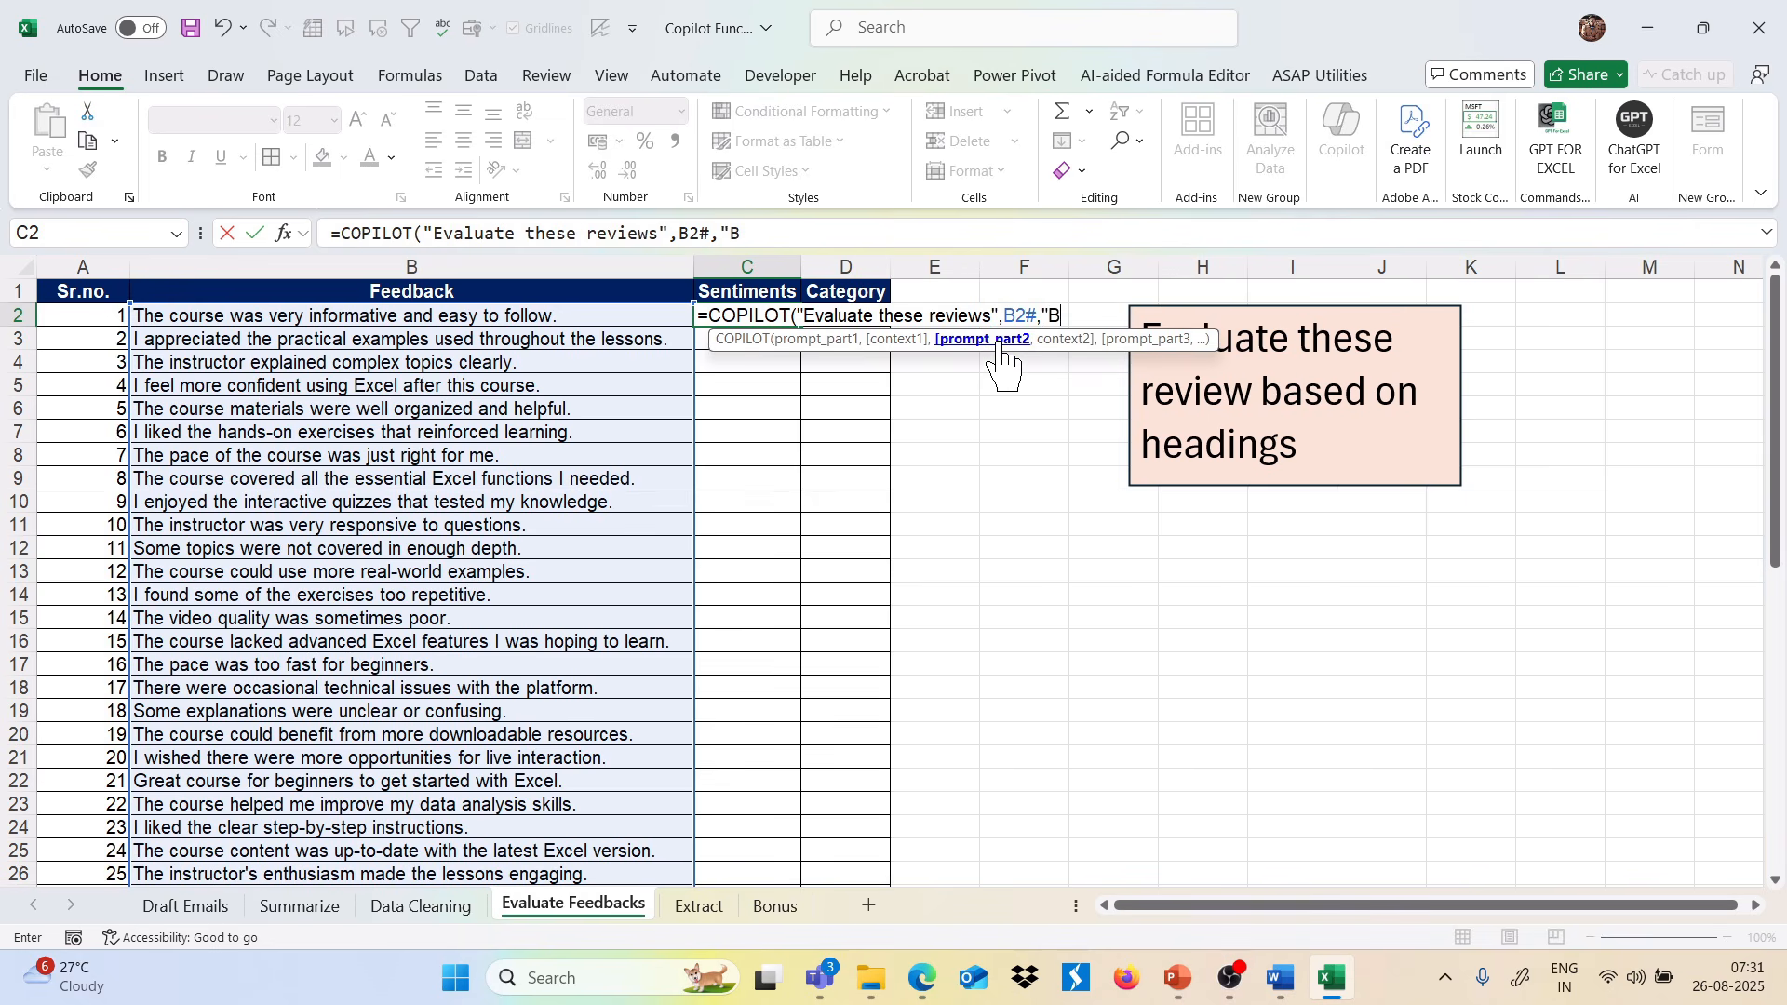
text(ased onhe)
text(heading)
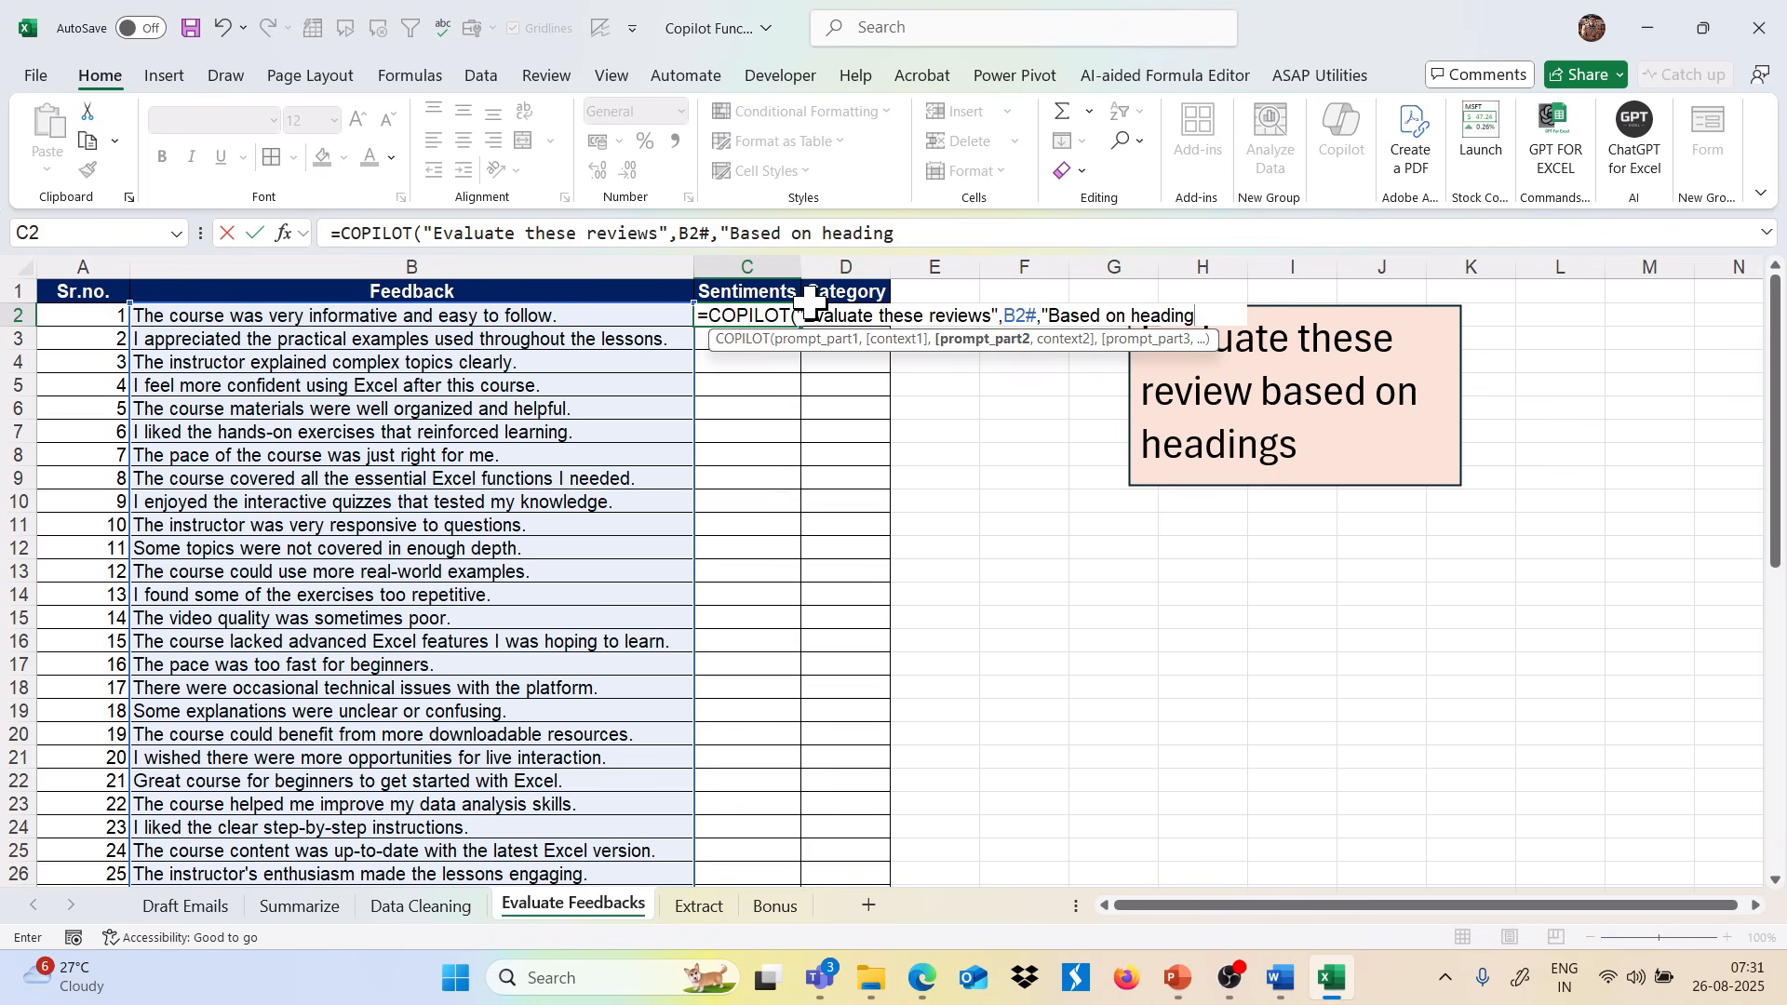
text(l)
text(,)
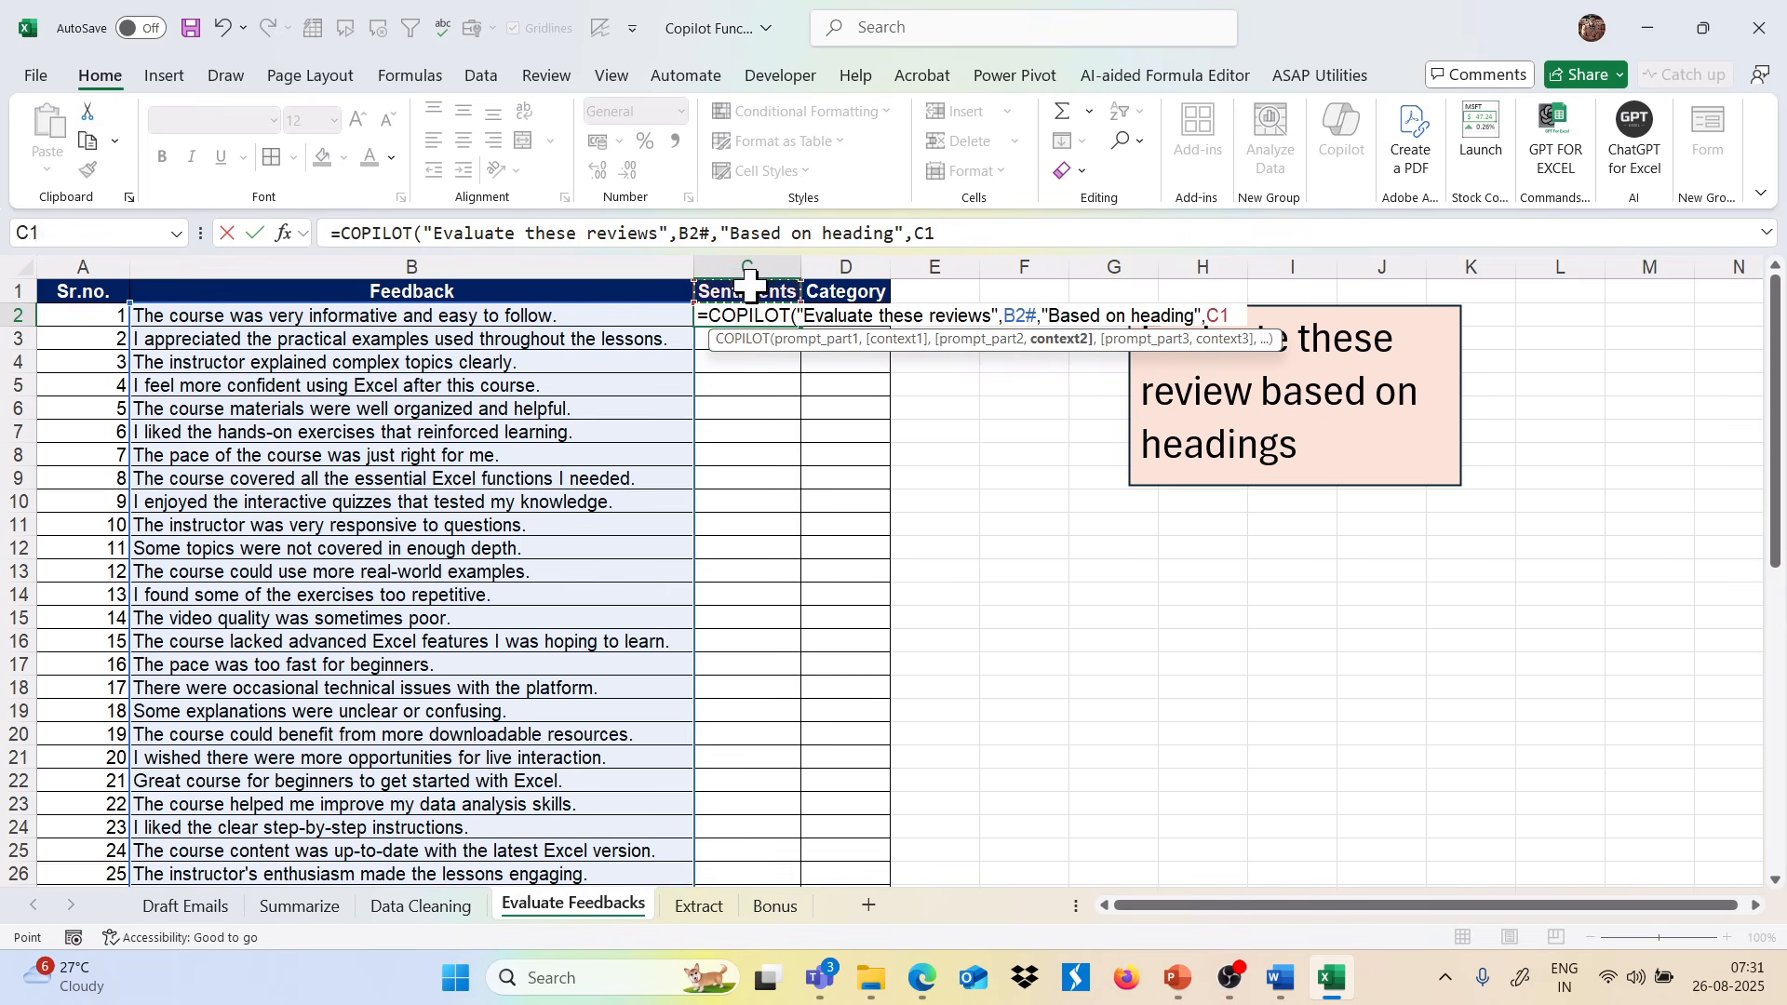
drag(742, 279, 842, 290)
key(Return)
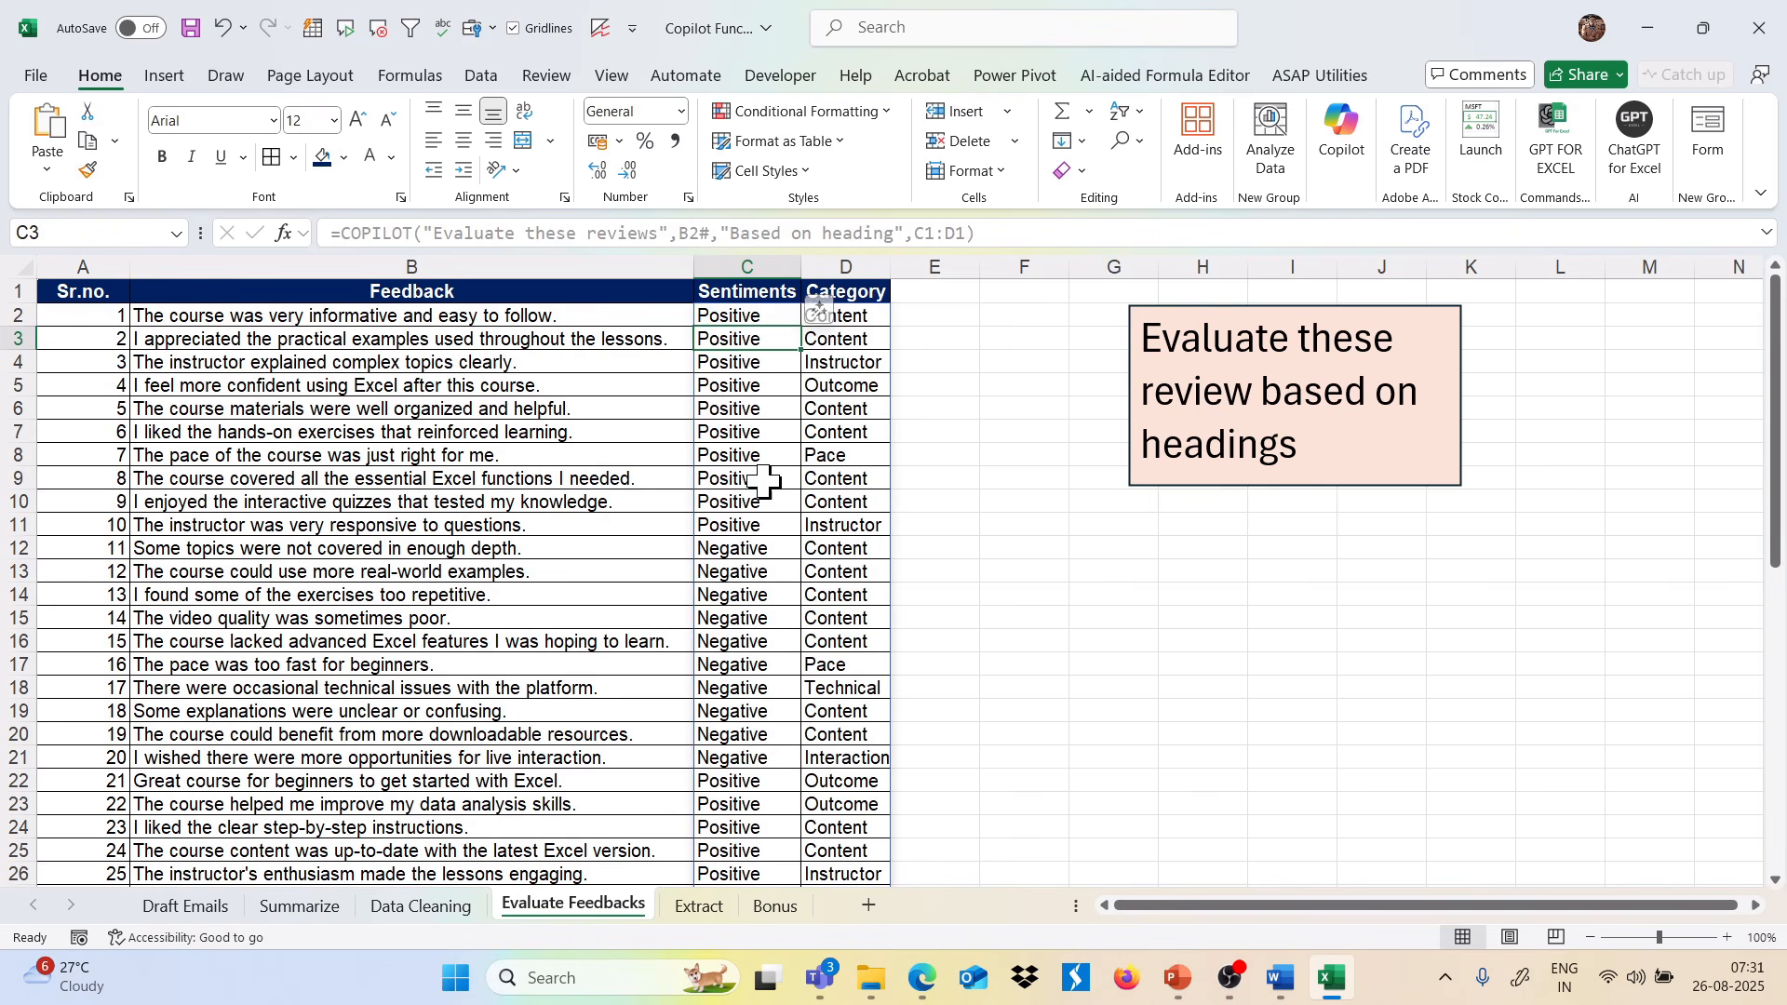
drag(865, 319, 846, 783)
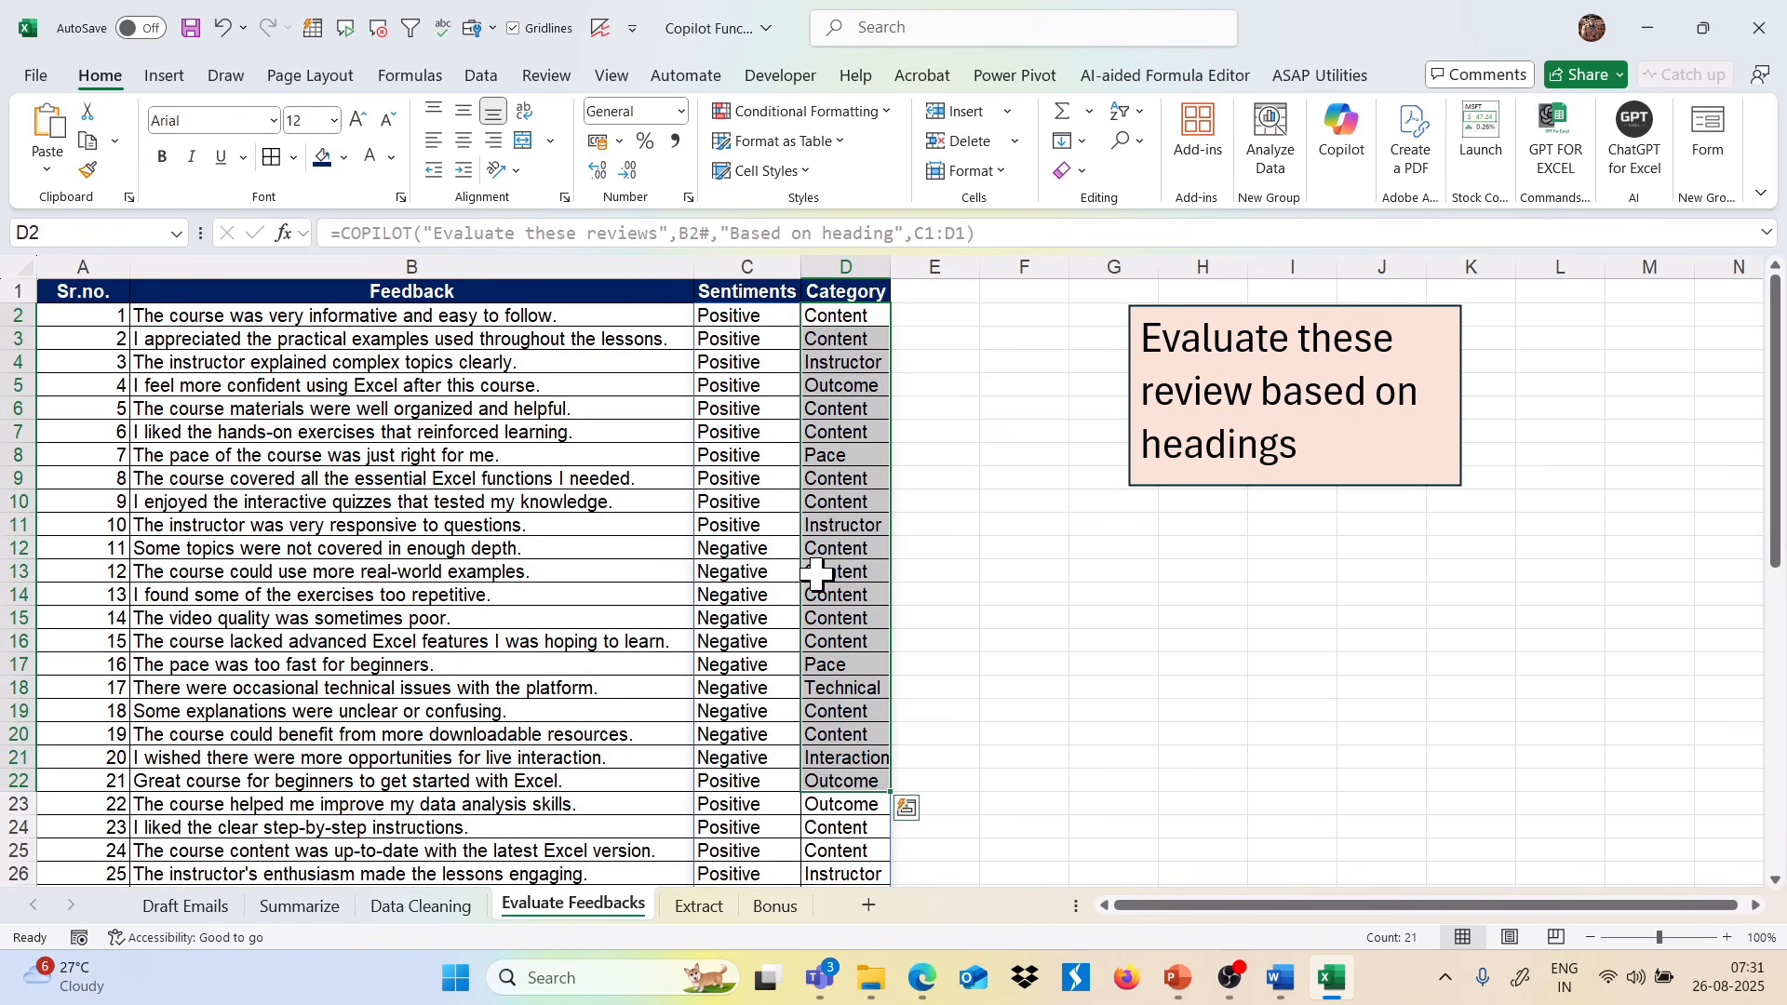
Begin a COPILOT formula in cell G14 with the prompt "Summarize this dataset".
click(1124, 594)
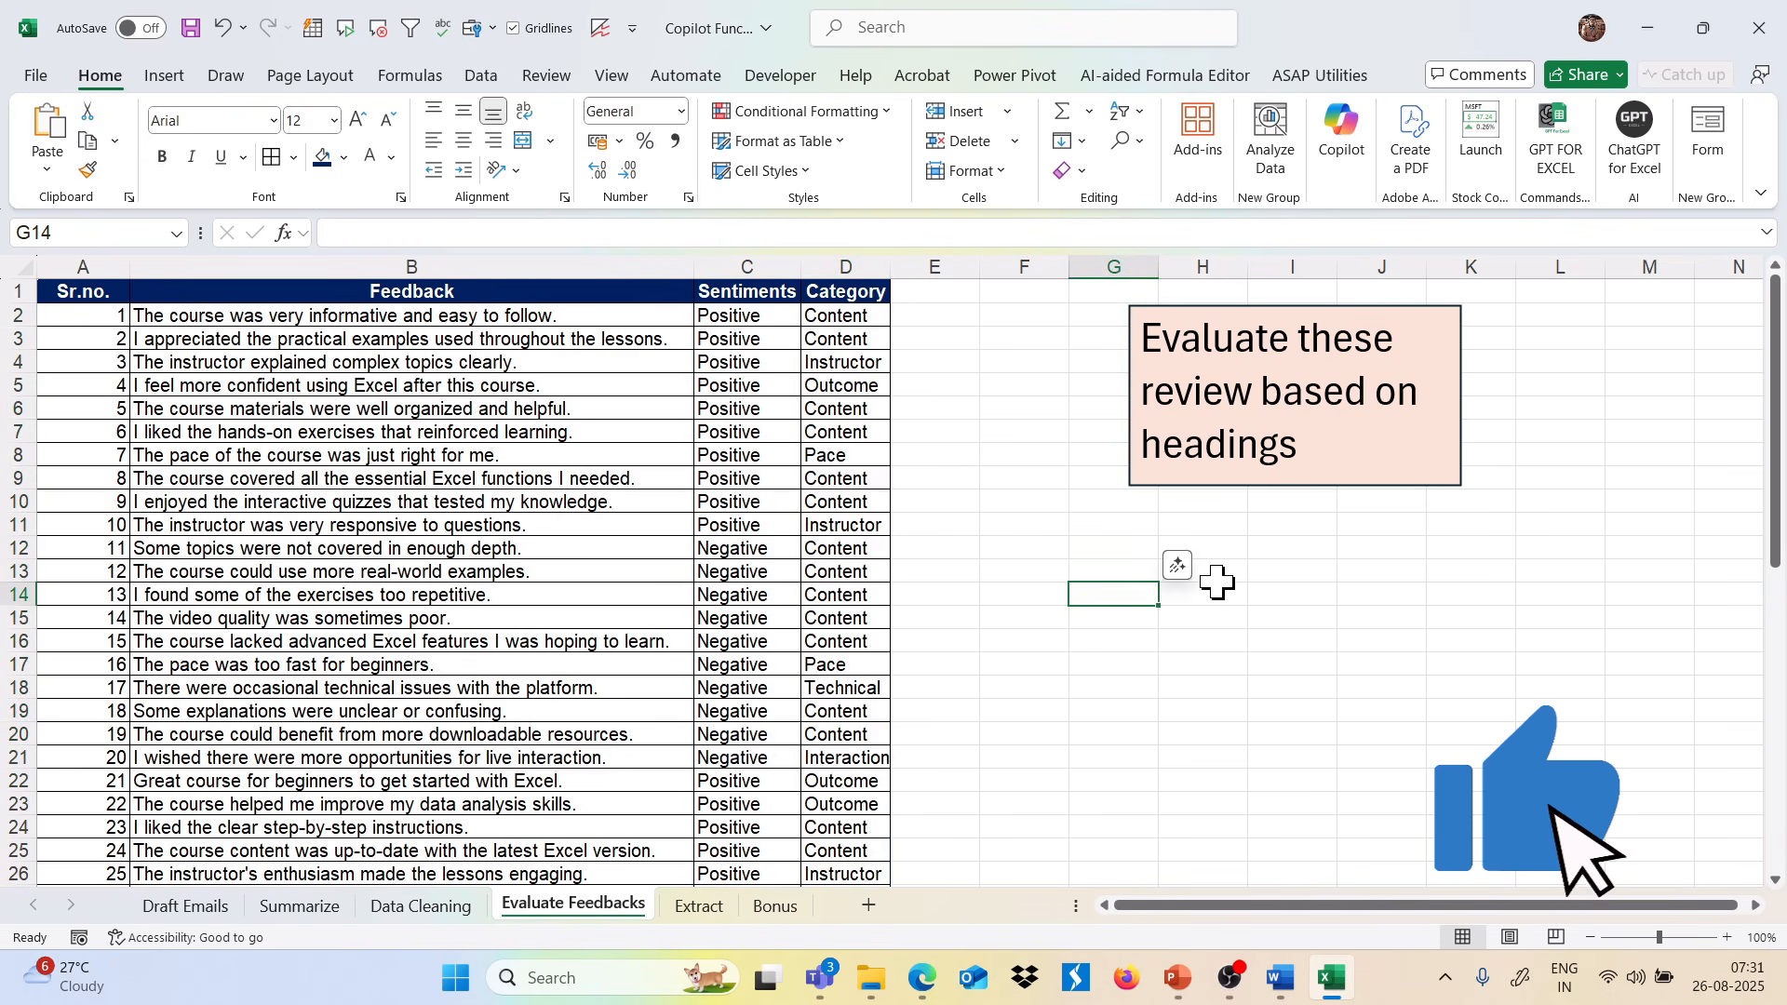
text(=cop)
key(Tab)
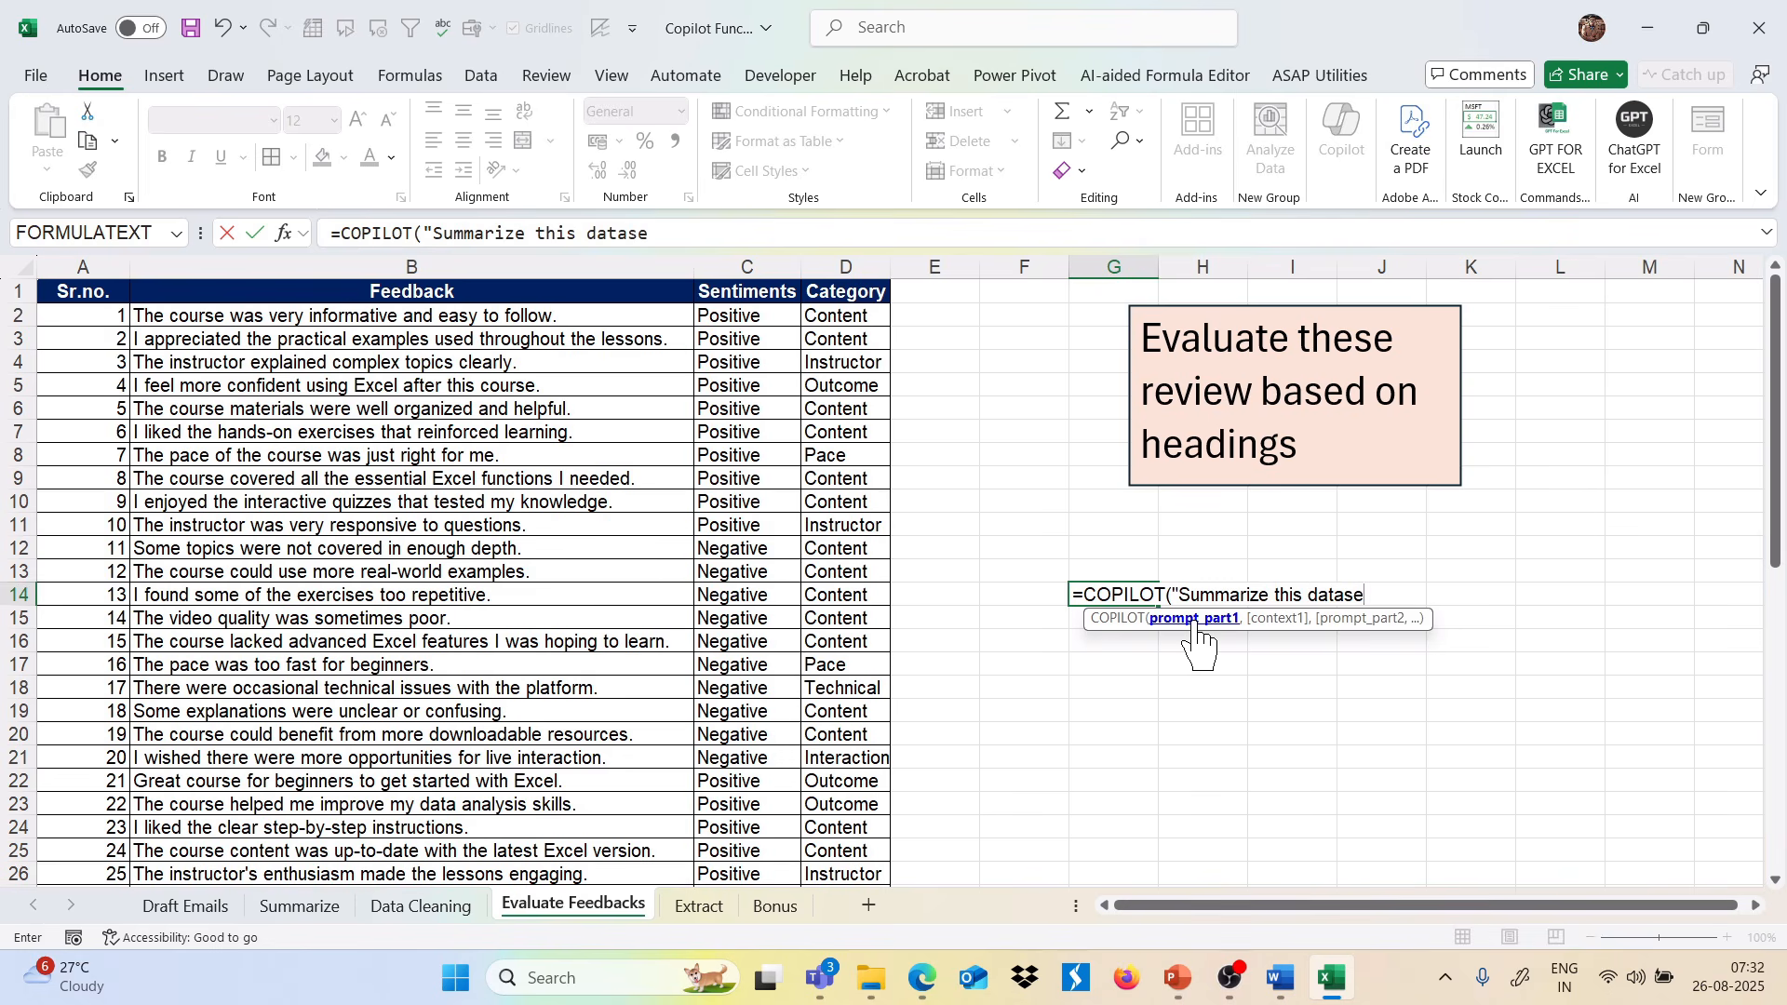
text(,)
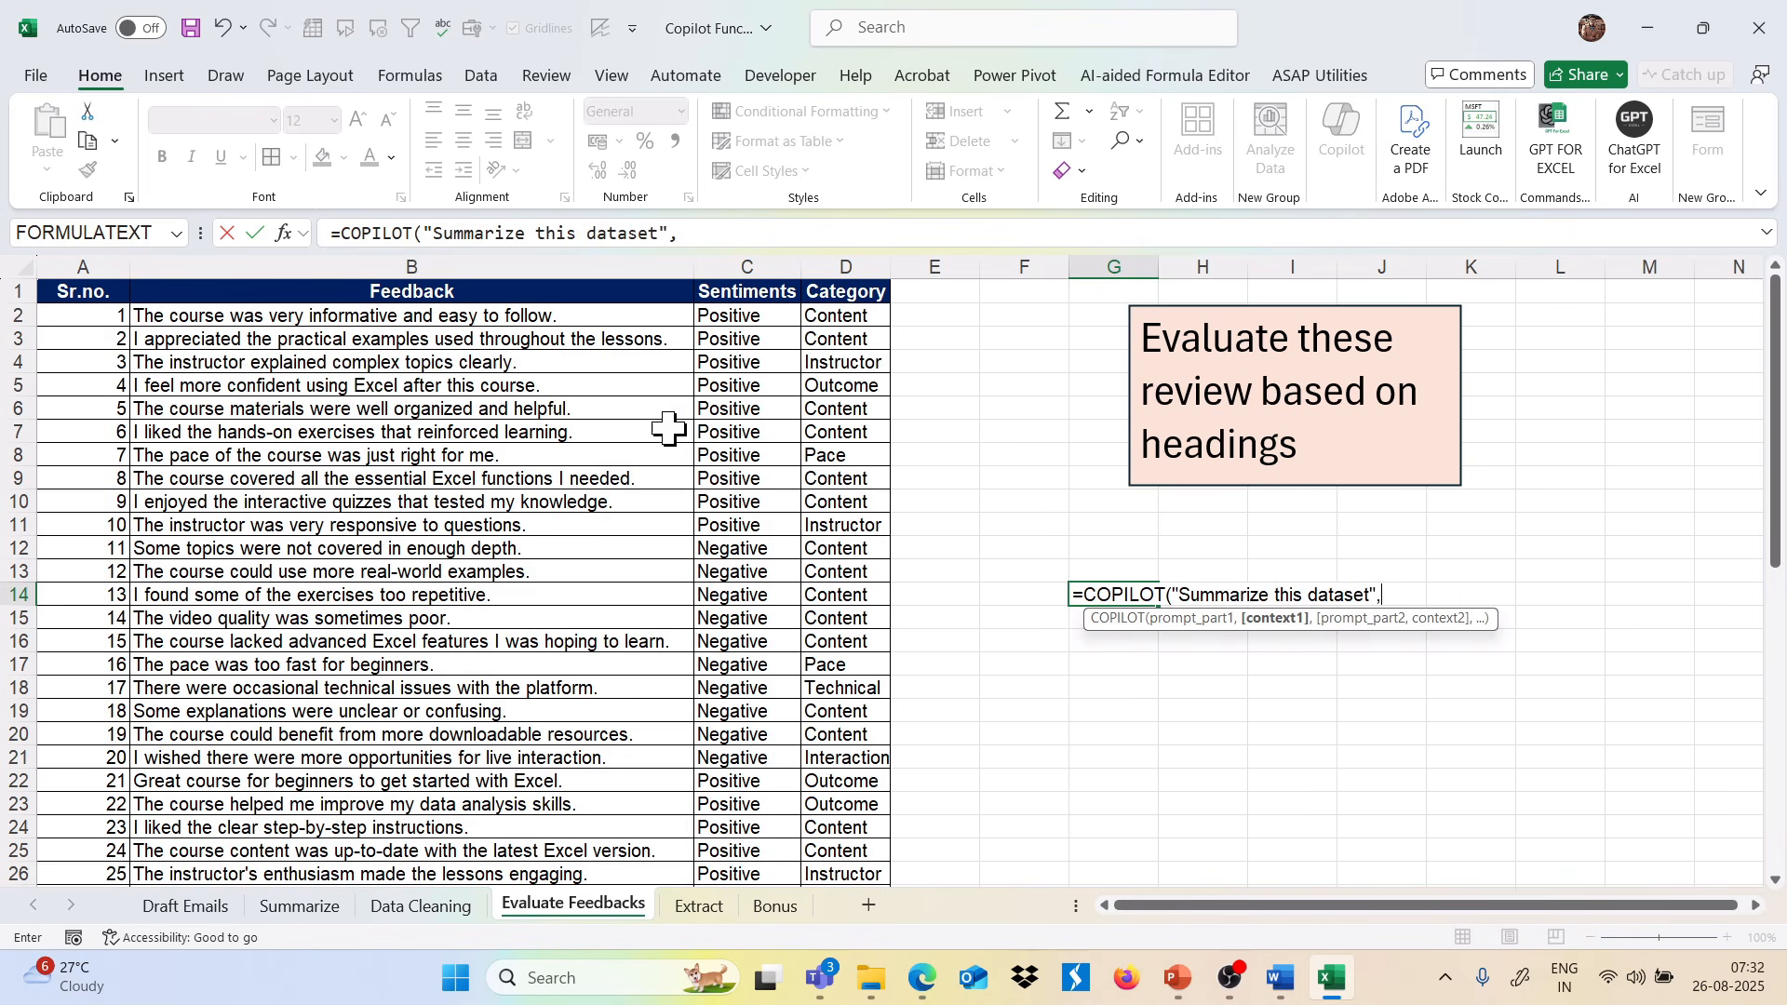
Supply the whole feedback table A1:D51 as the context of the G14 formula and complete it.
click(116, 292)
key(ctrl+shift+Right)
key(ctrl+shift+Down)
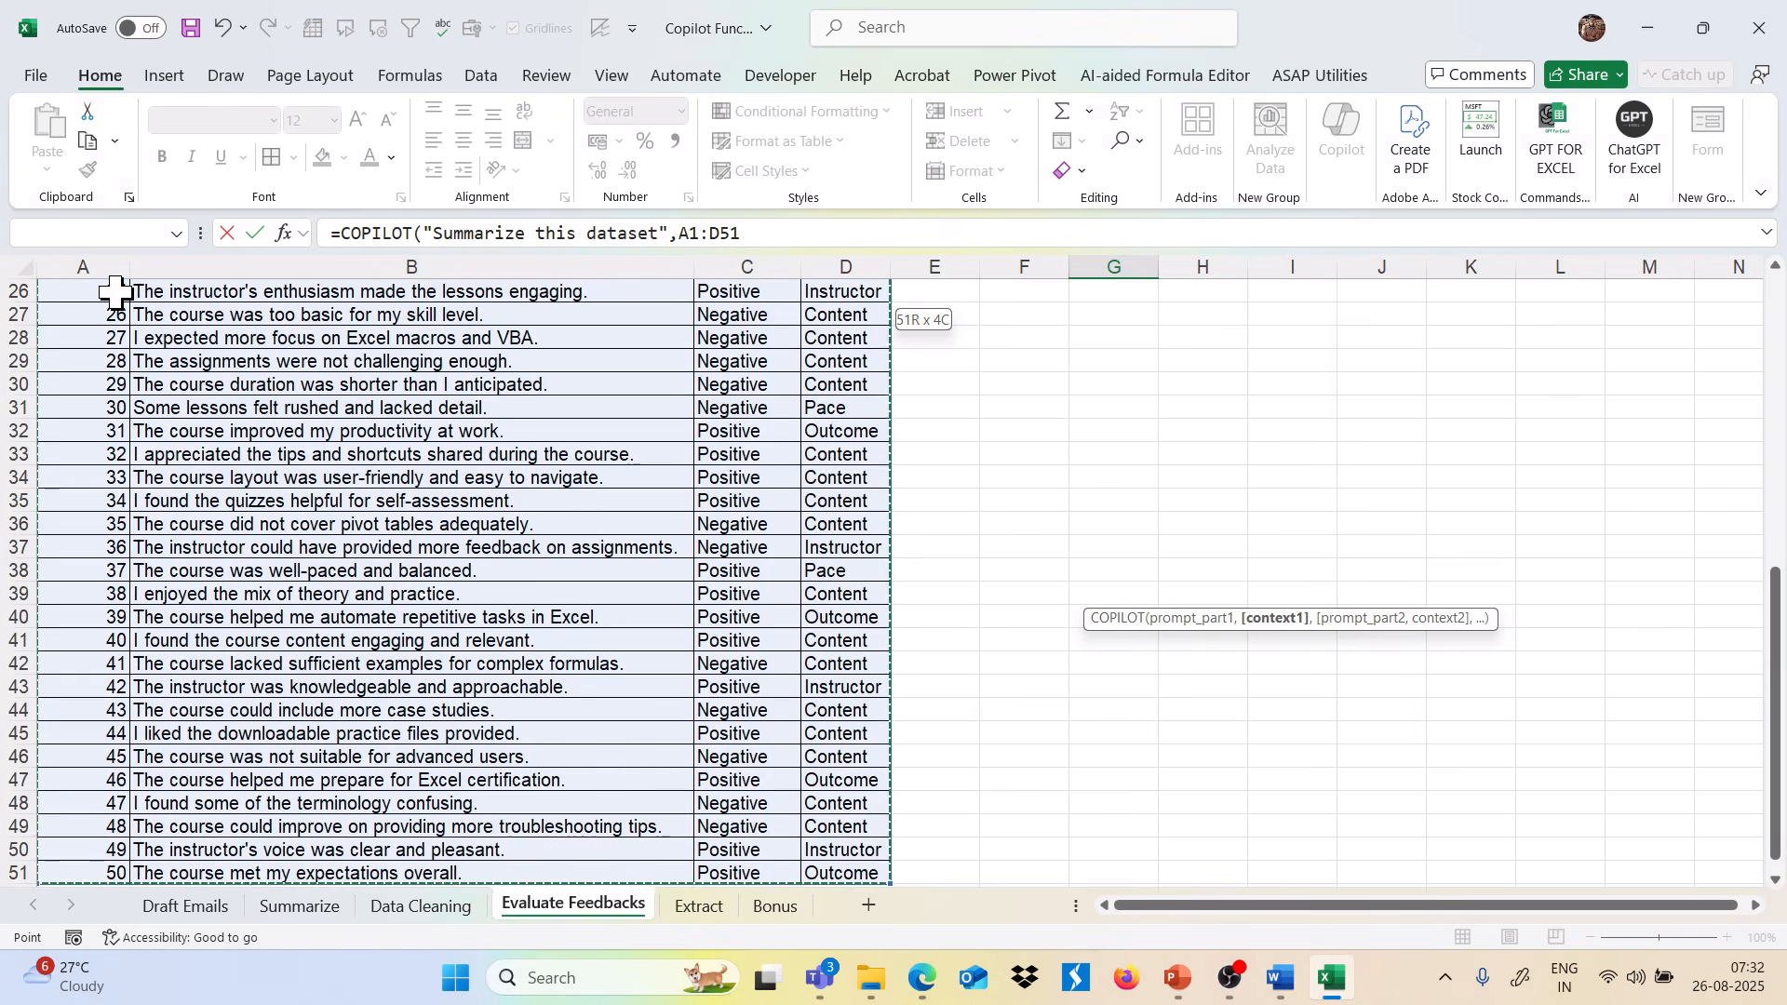
scroll(117, 293, up, 8)
key(ctrl+Return)
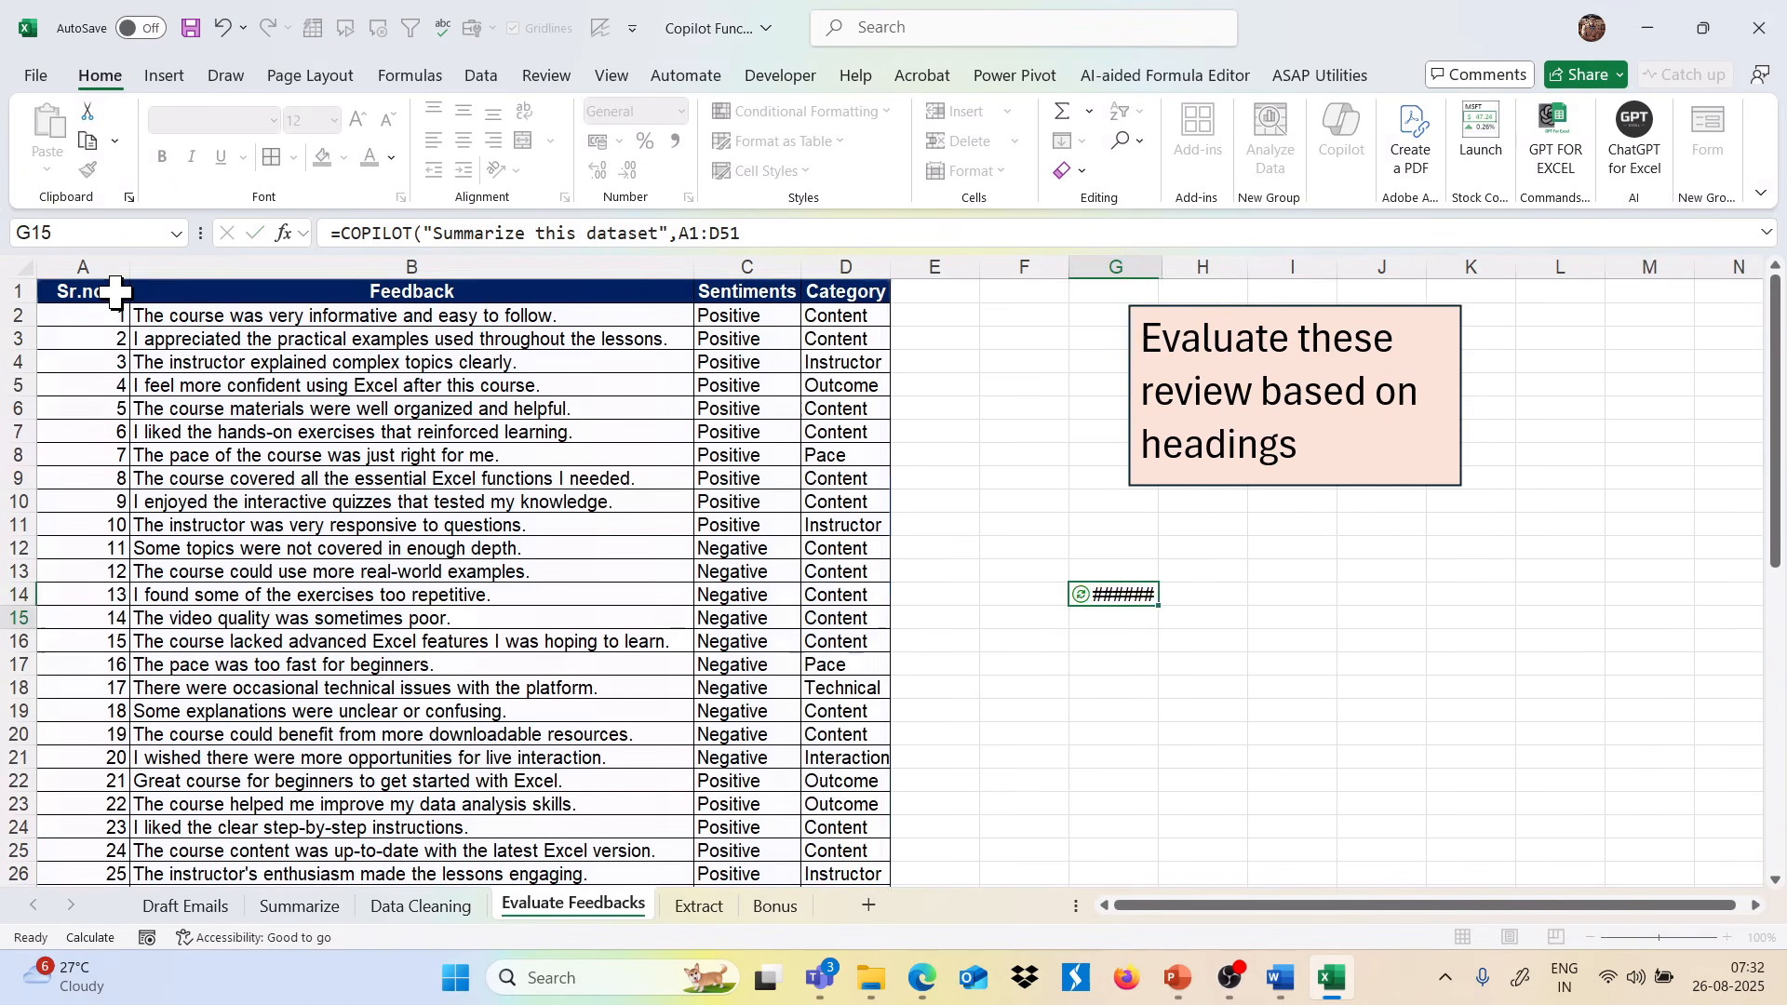
key(Return)
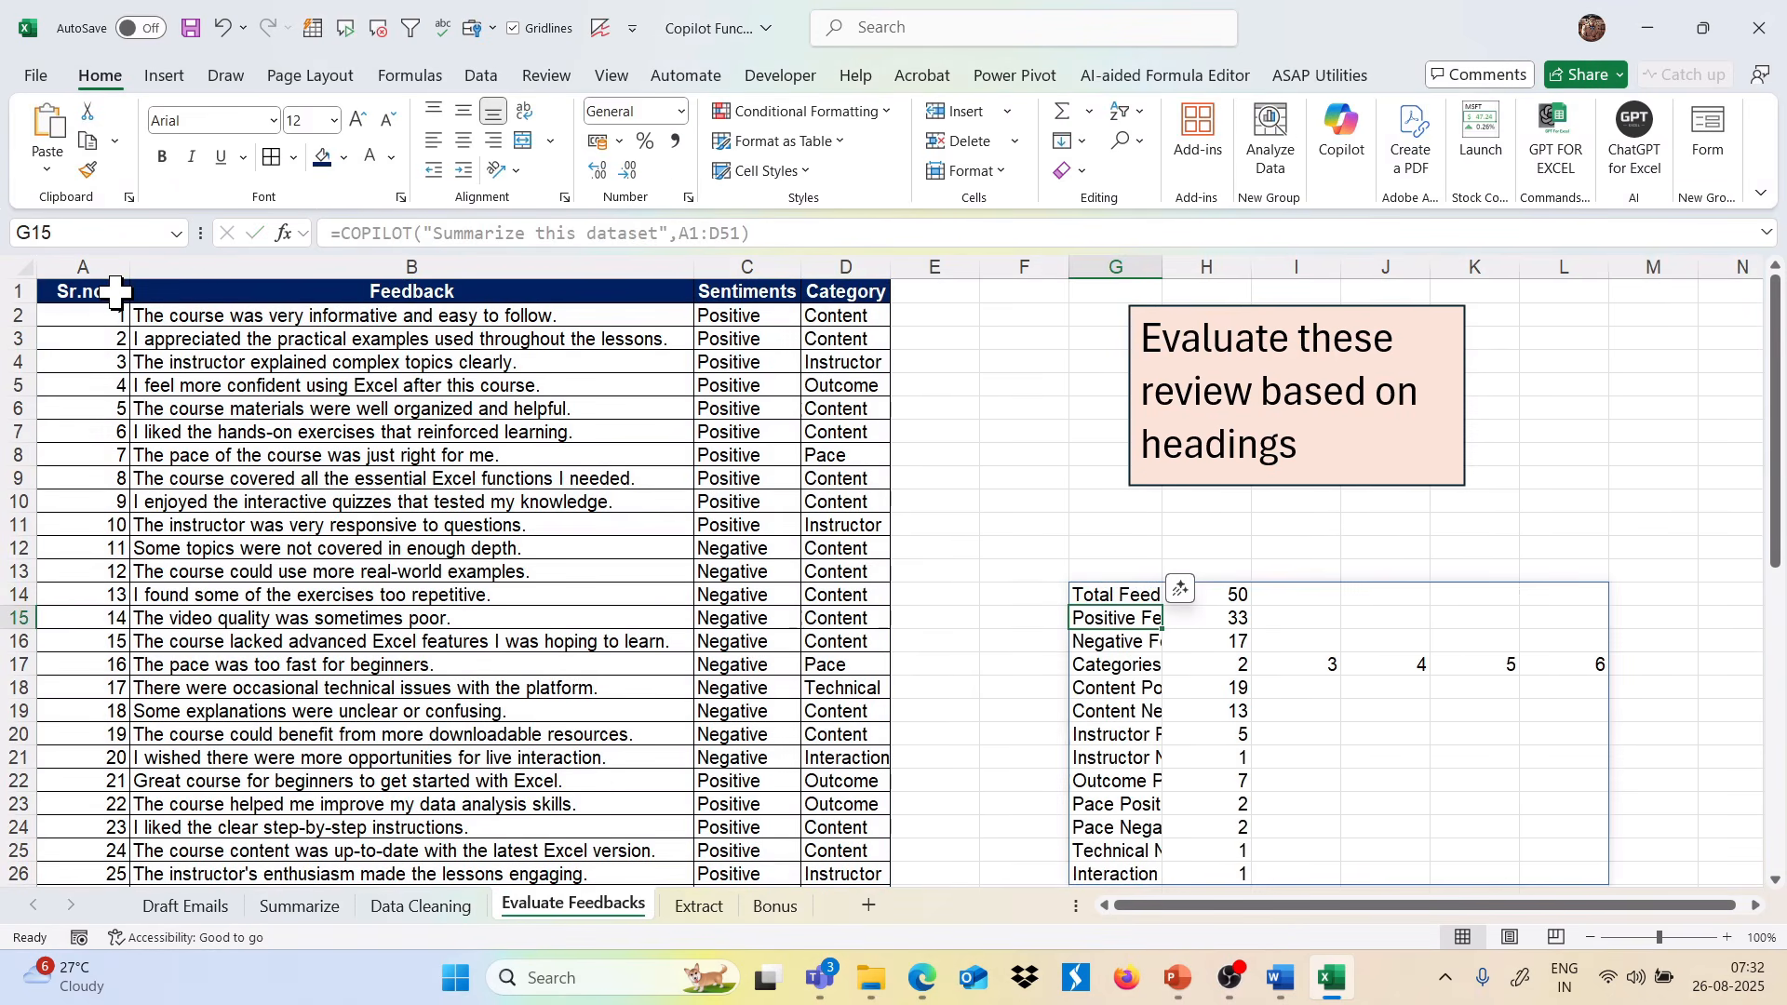
Fit column G's width to the summary labels and review the feedback counts by sentiment and category.
scroll(888, 609, down, 3)
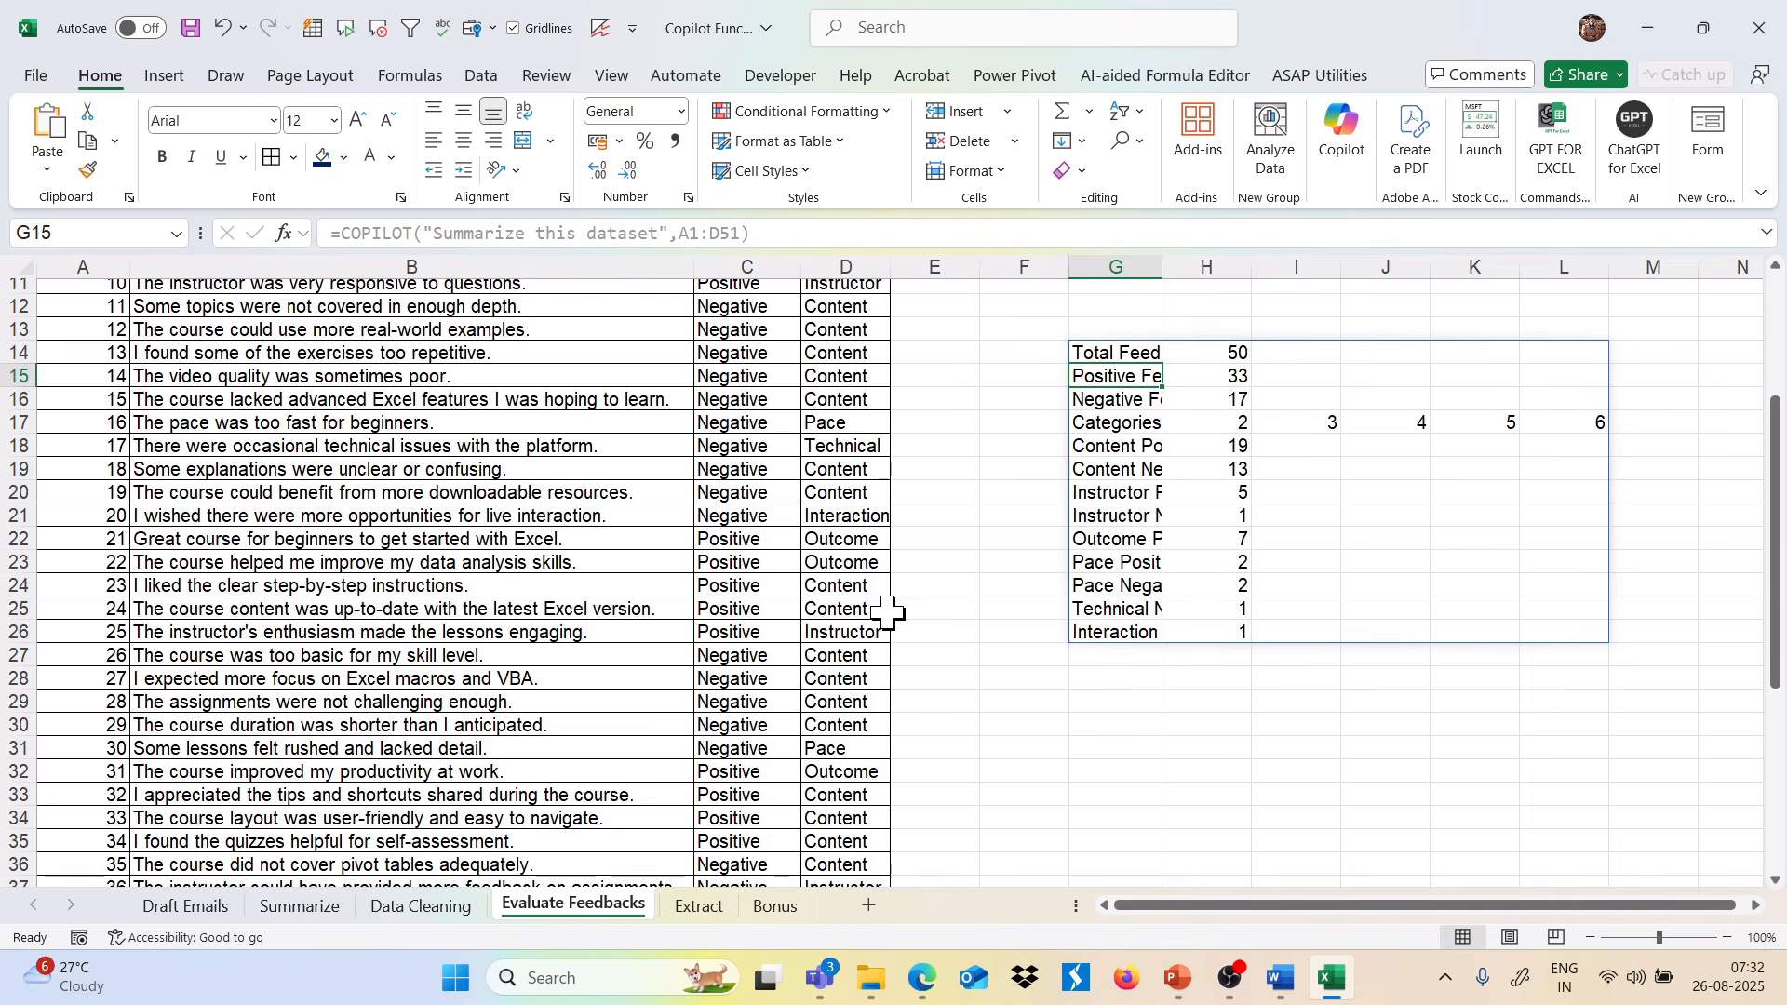
scroll(889, 610, up, 2)
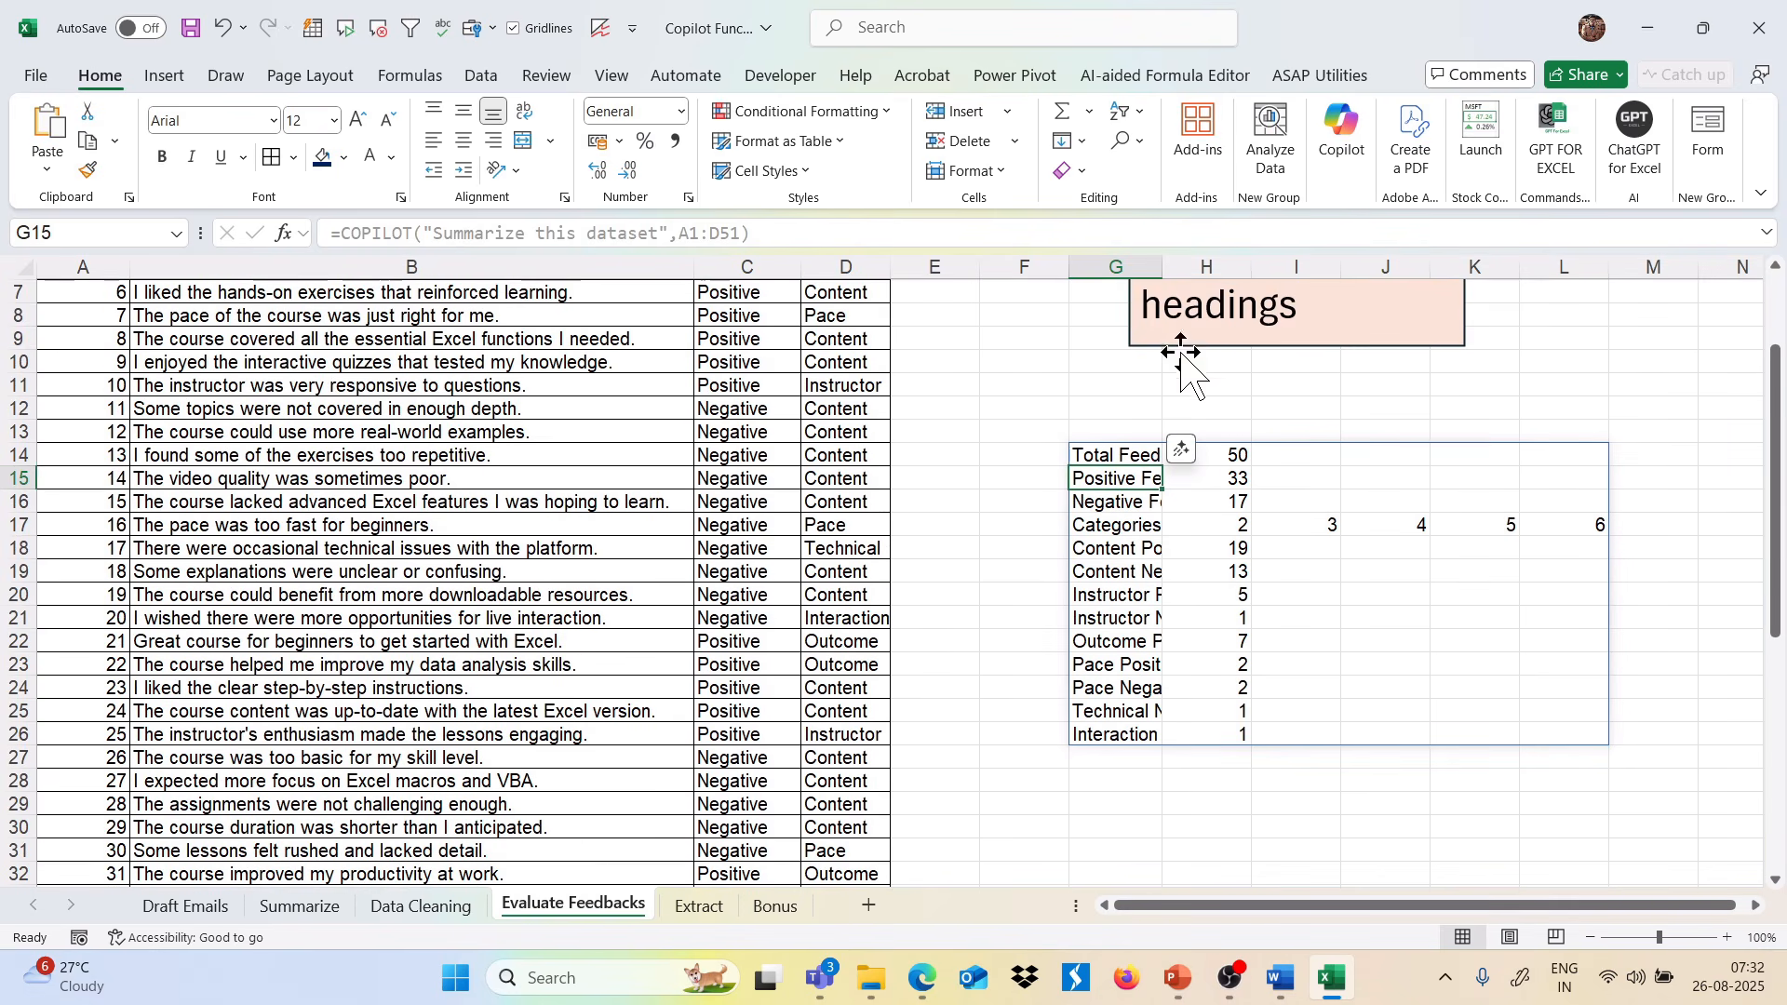
double_click(1162, 264)
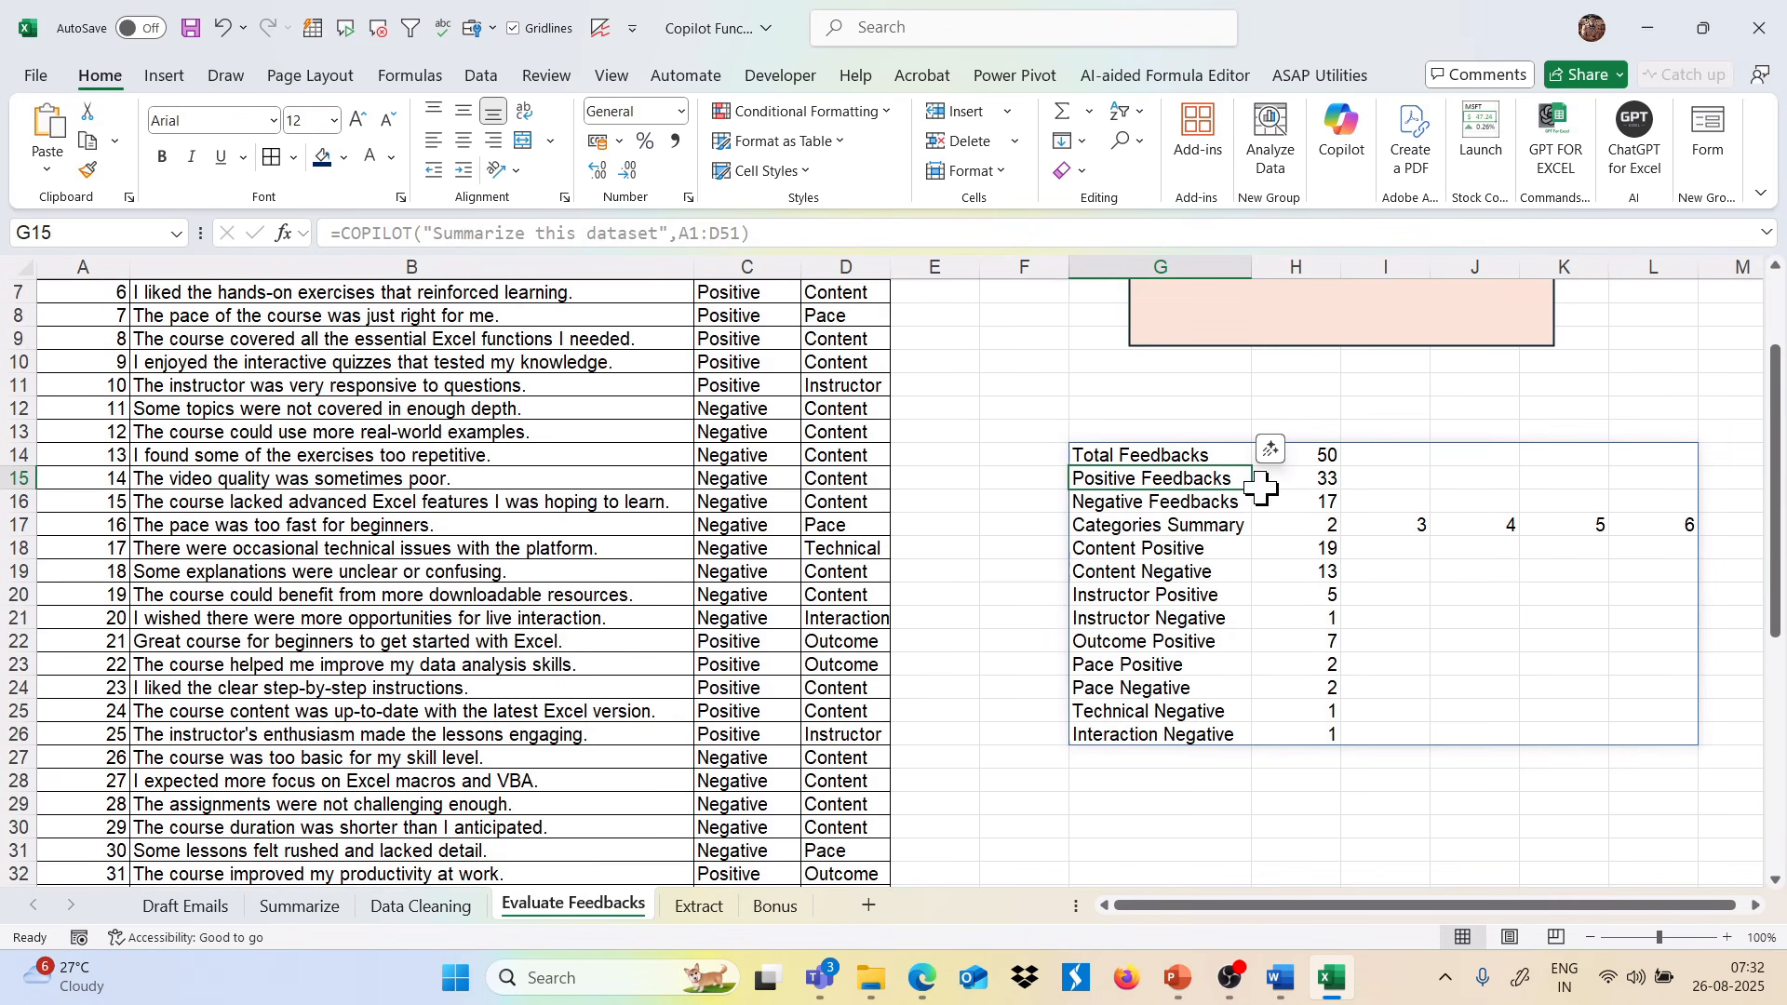
click(1321, 499)
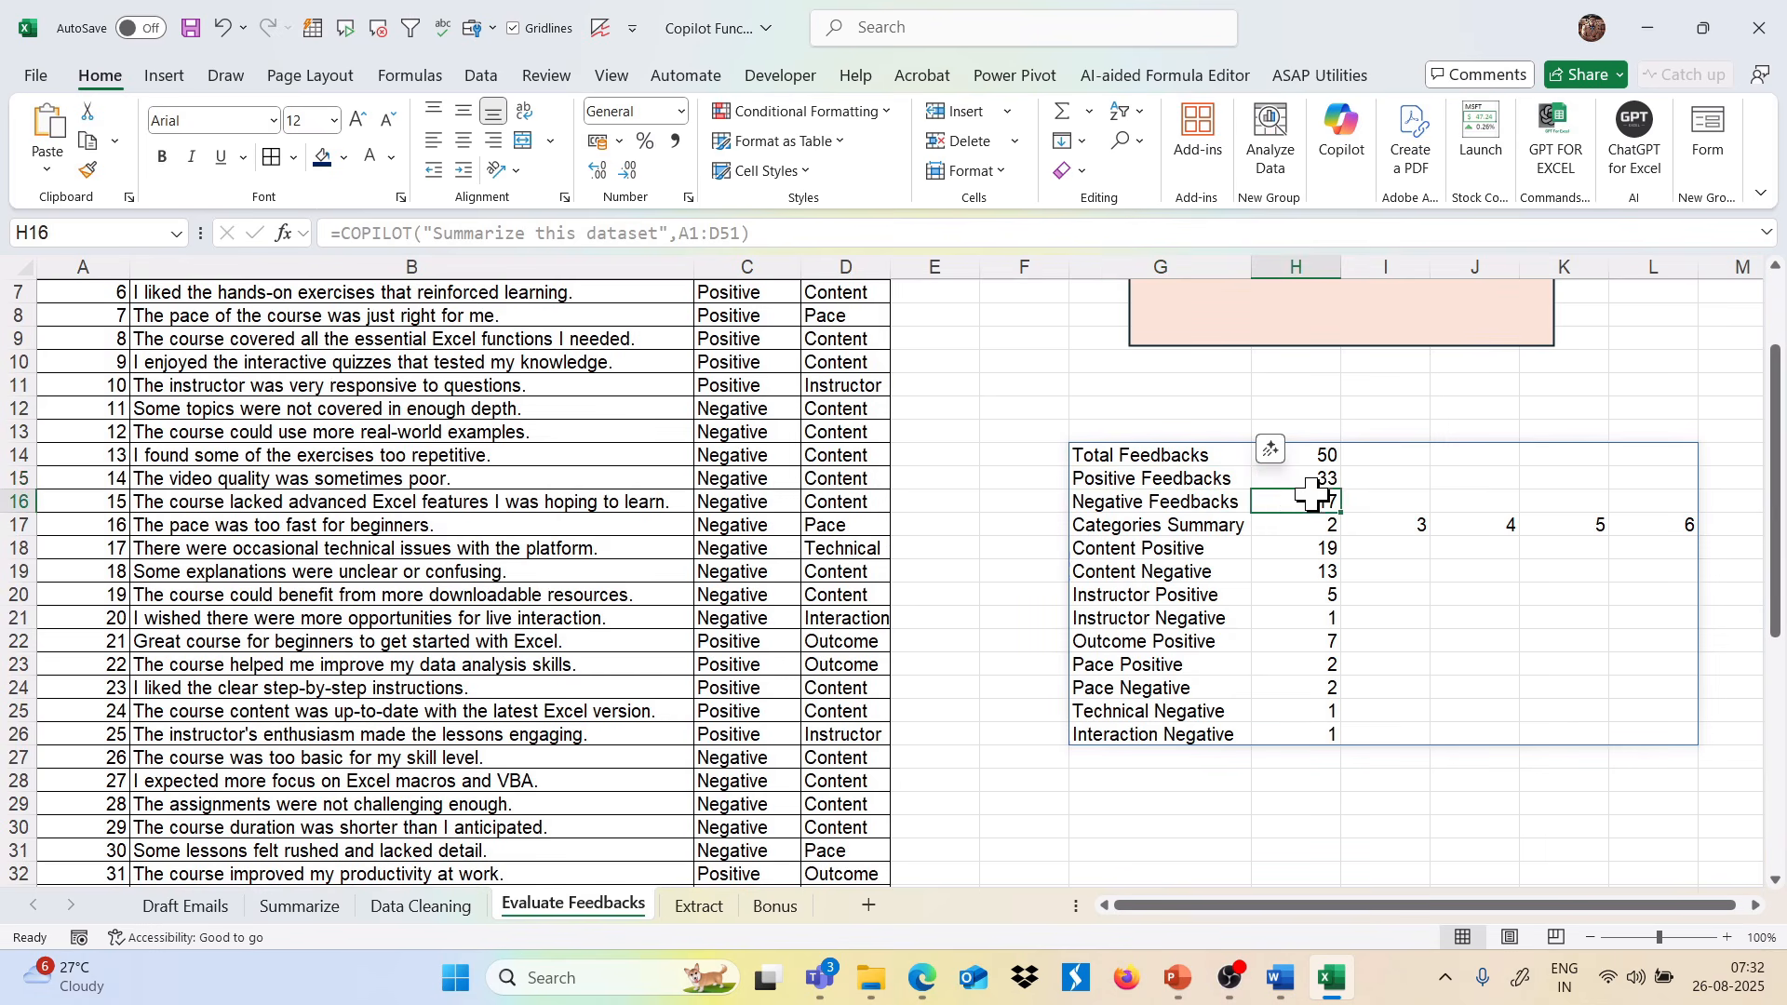
click(1230, 546)
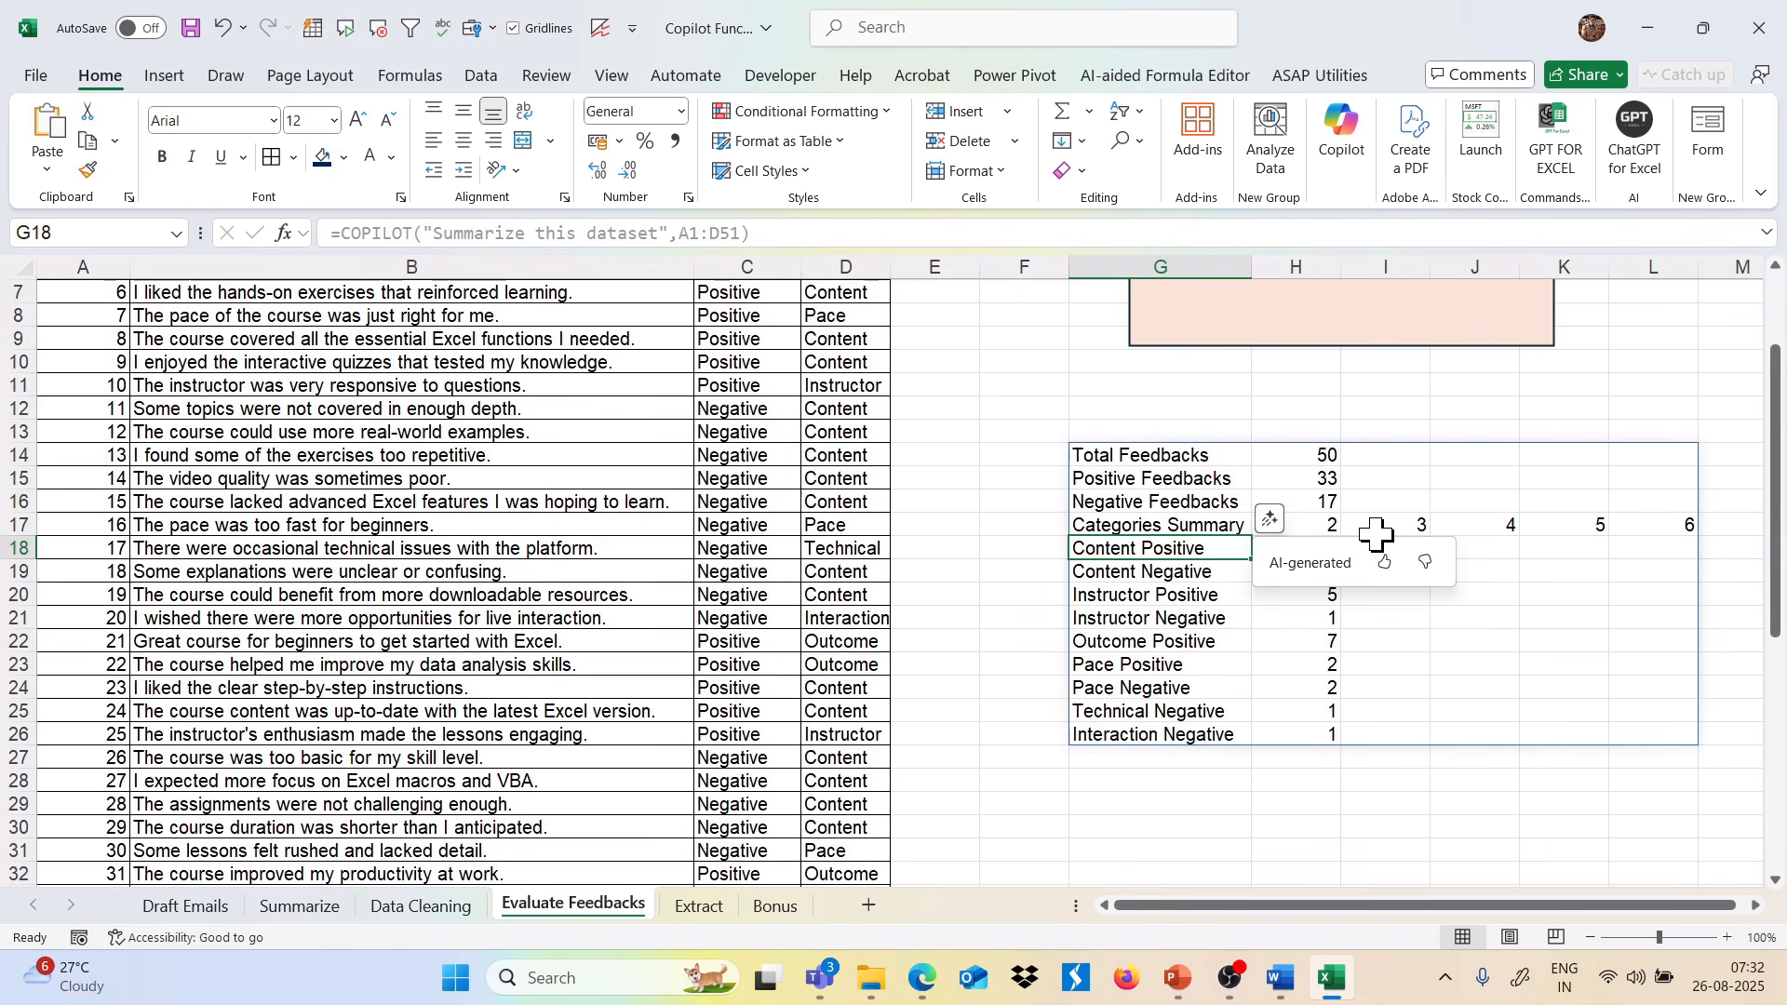
click(1156, 593)
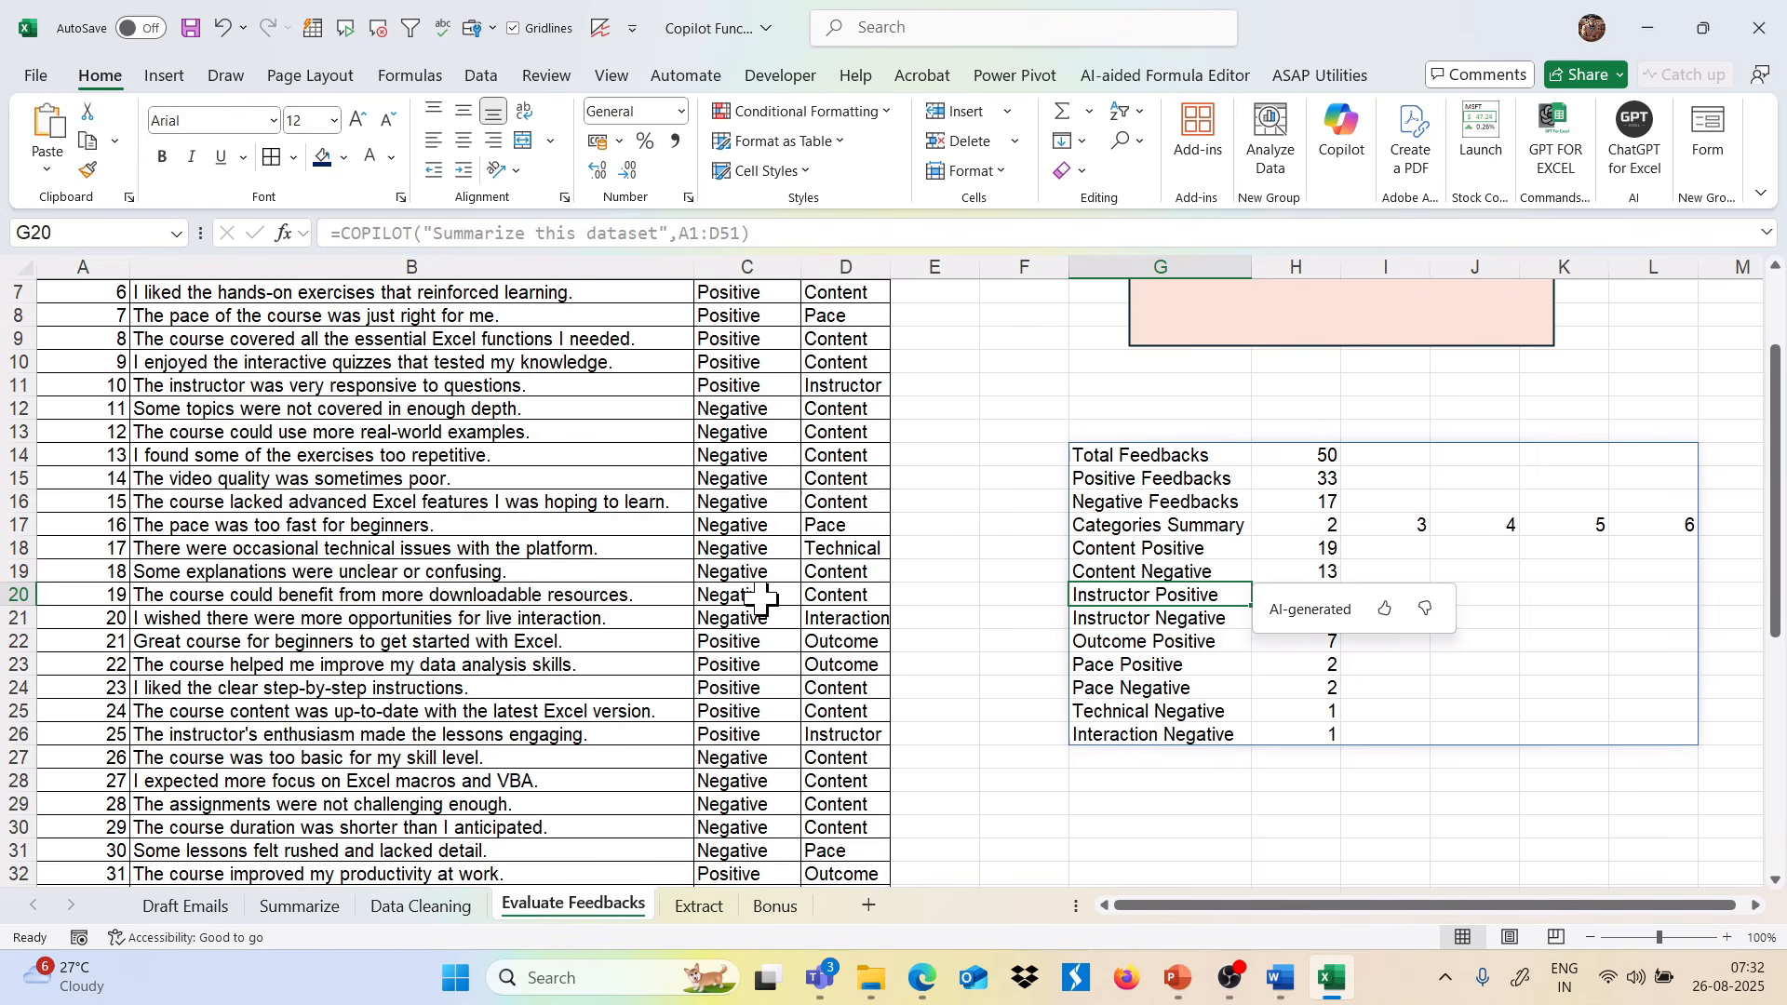
scroll(761, 598, up, 2)
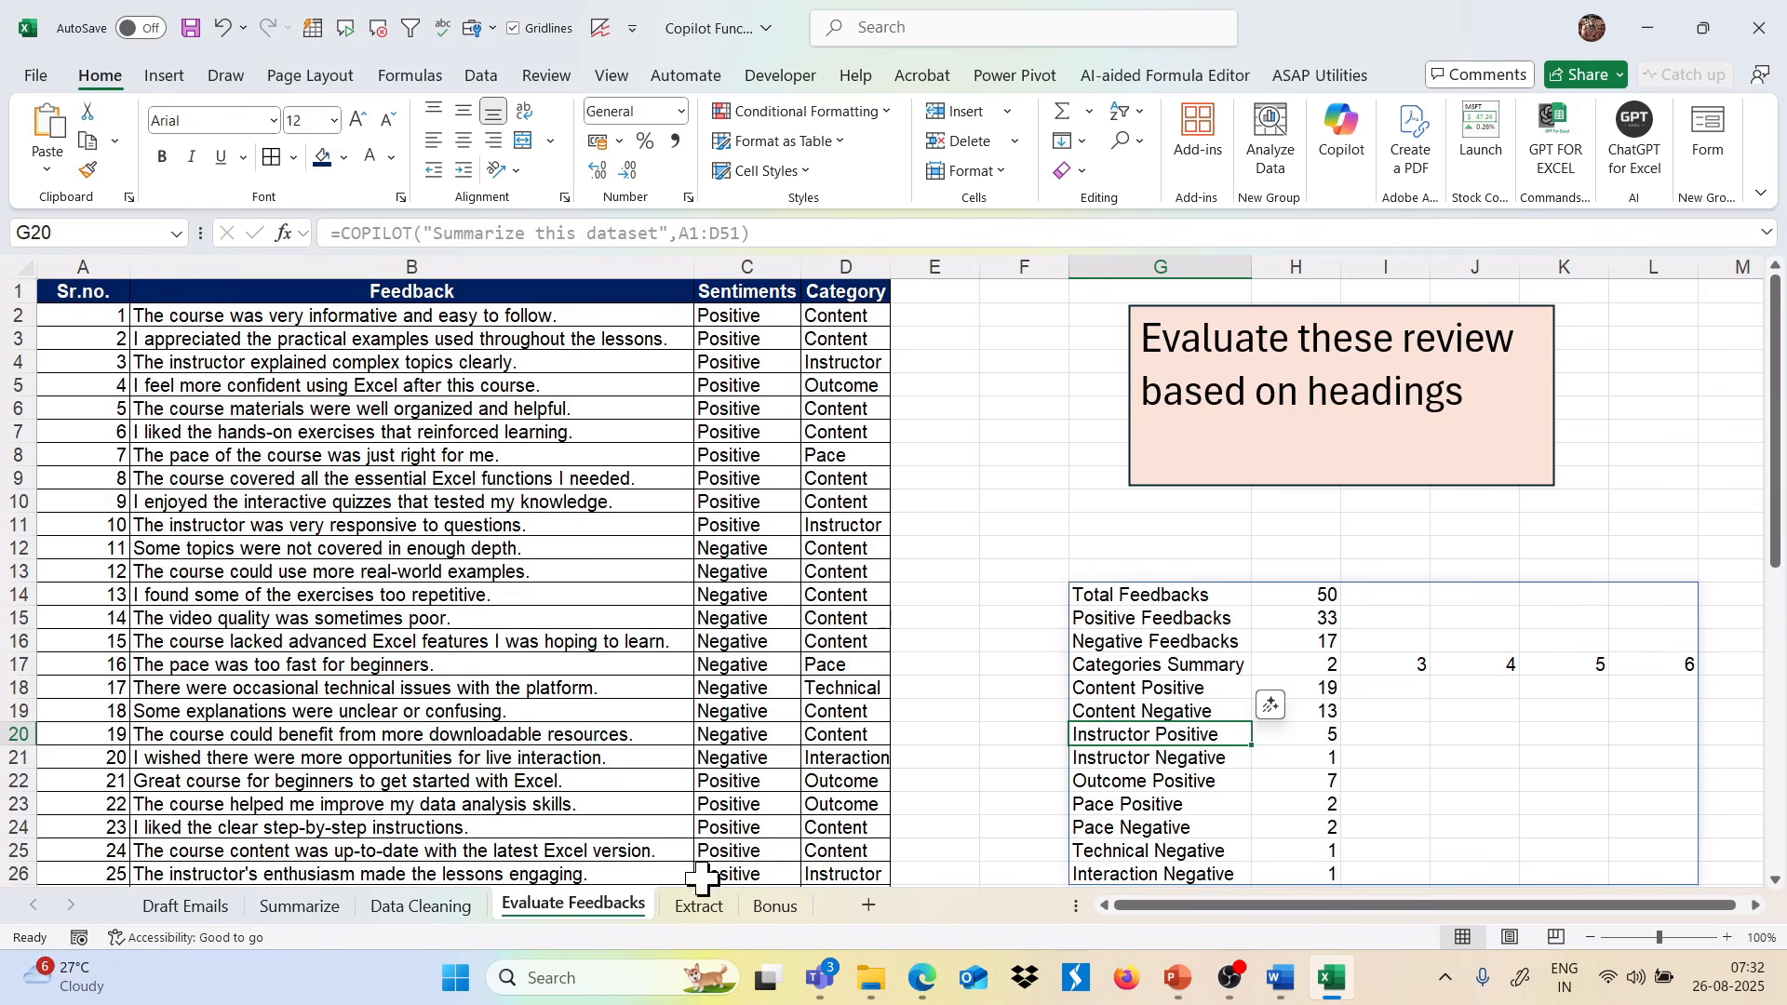
On the Extract sheet, begin a COPILOT formula in cell C3 with the prompt "Extract the dataset".
click(699, 905)
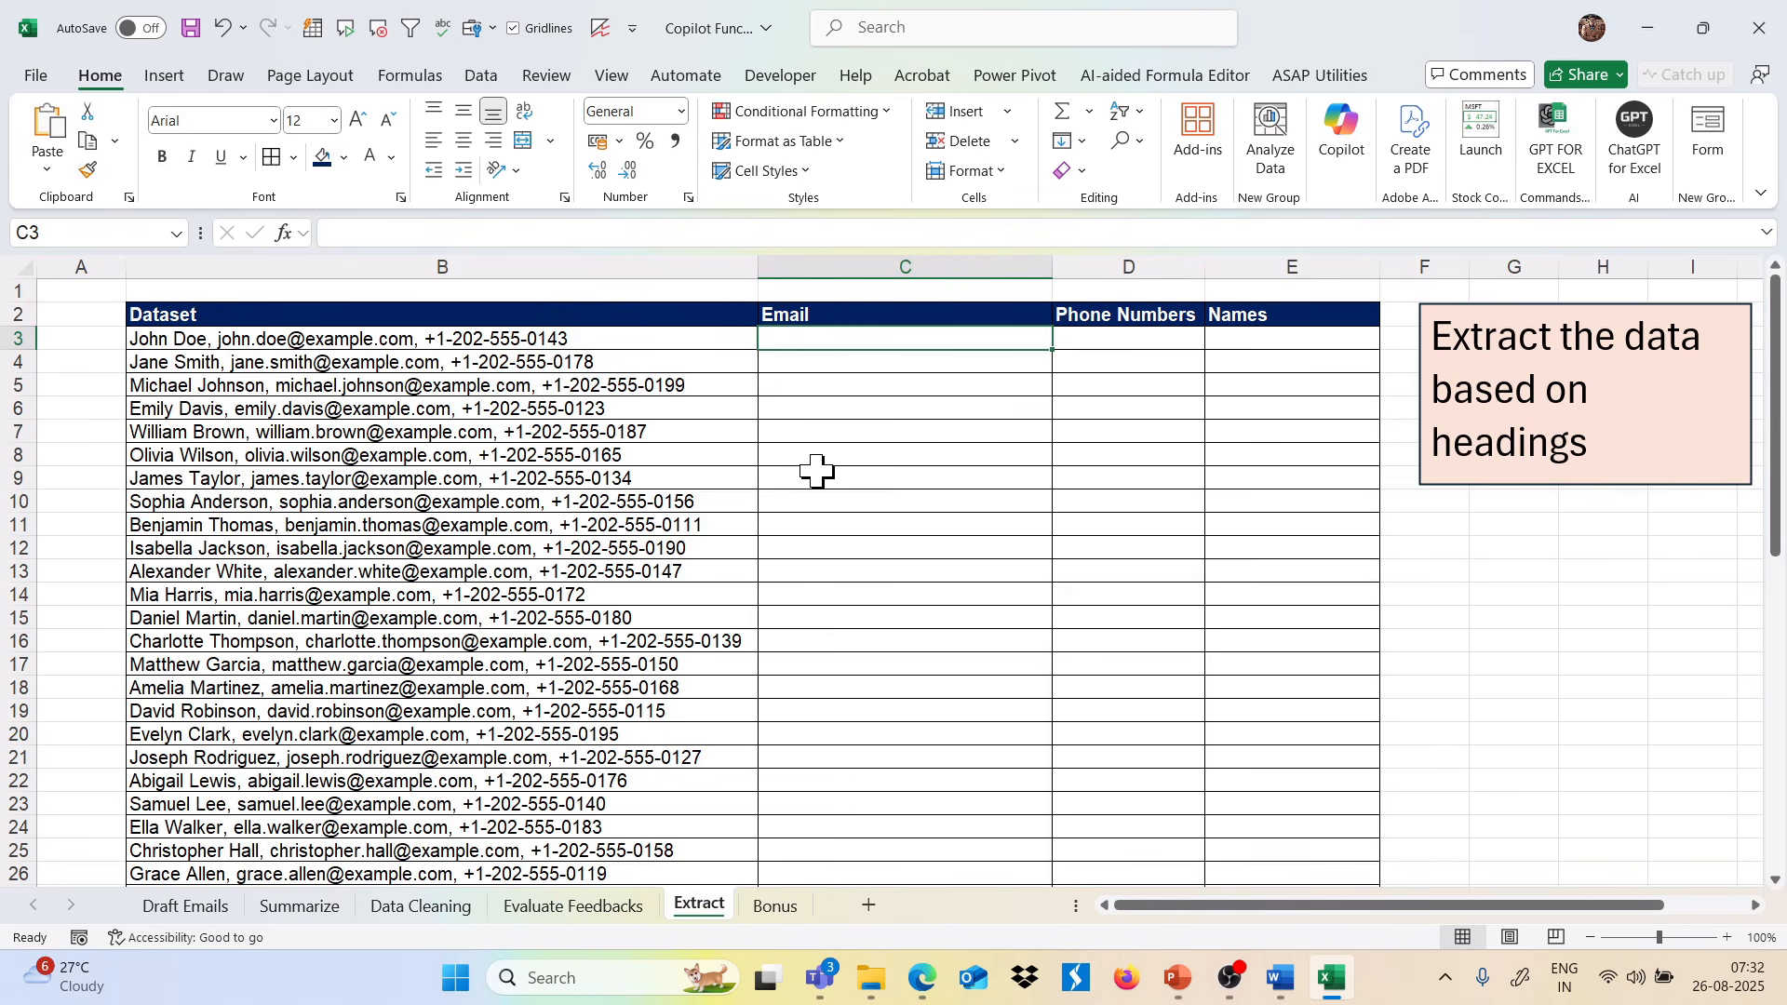
click(503, 361)
click(967, 335)
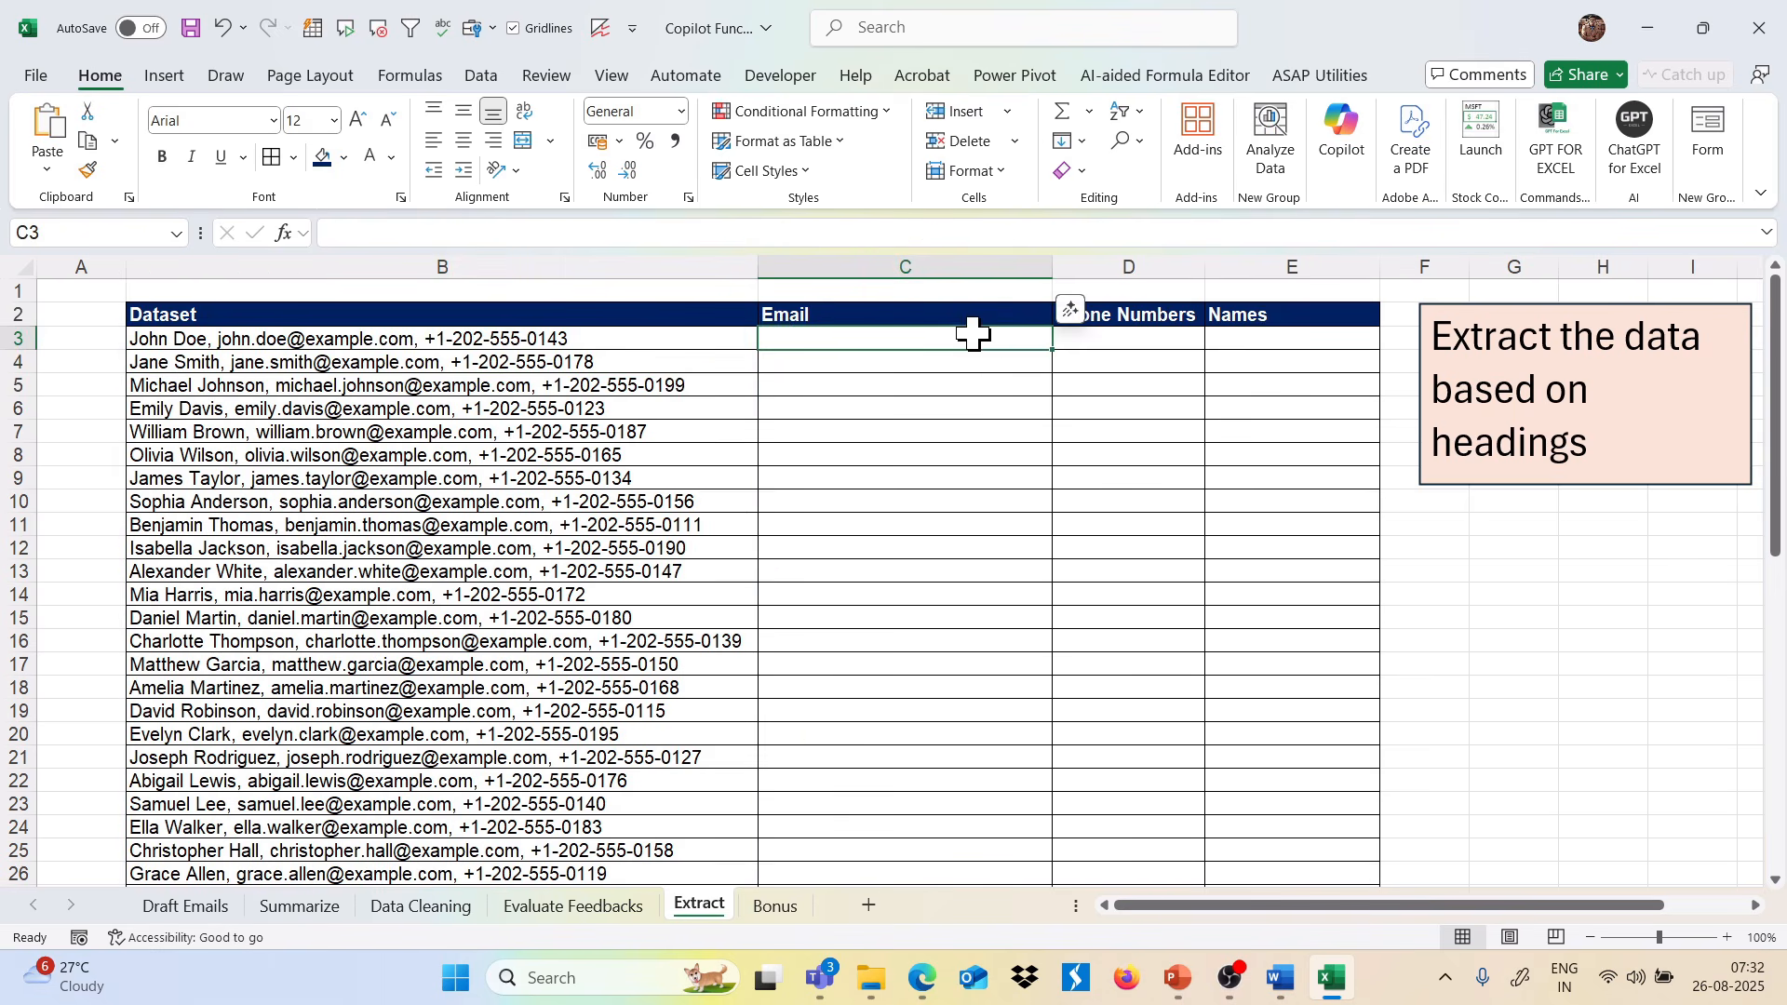
drag(942, 319, 1247, 307)
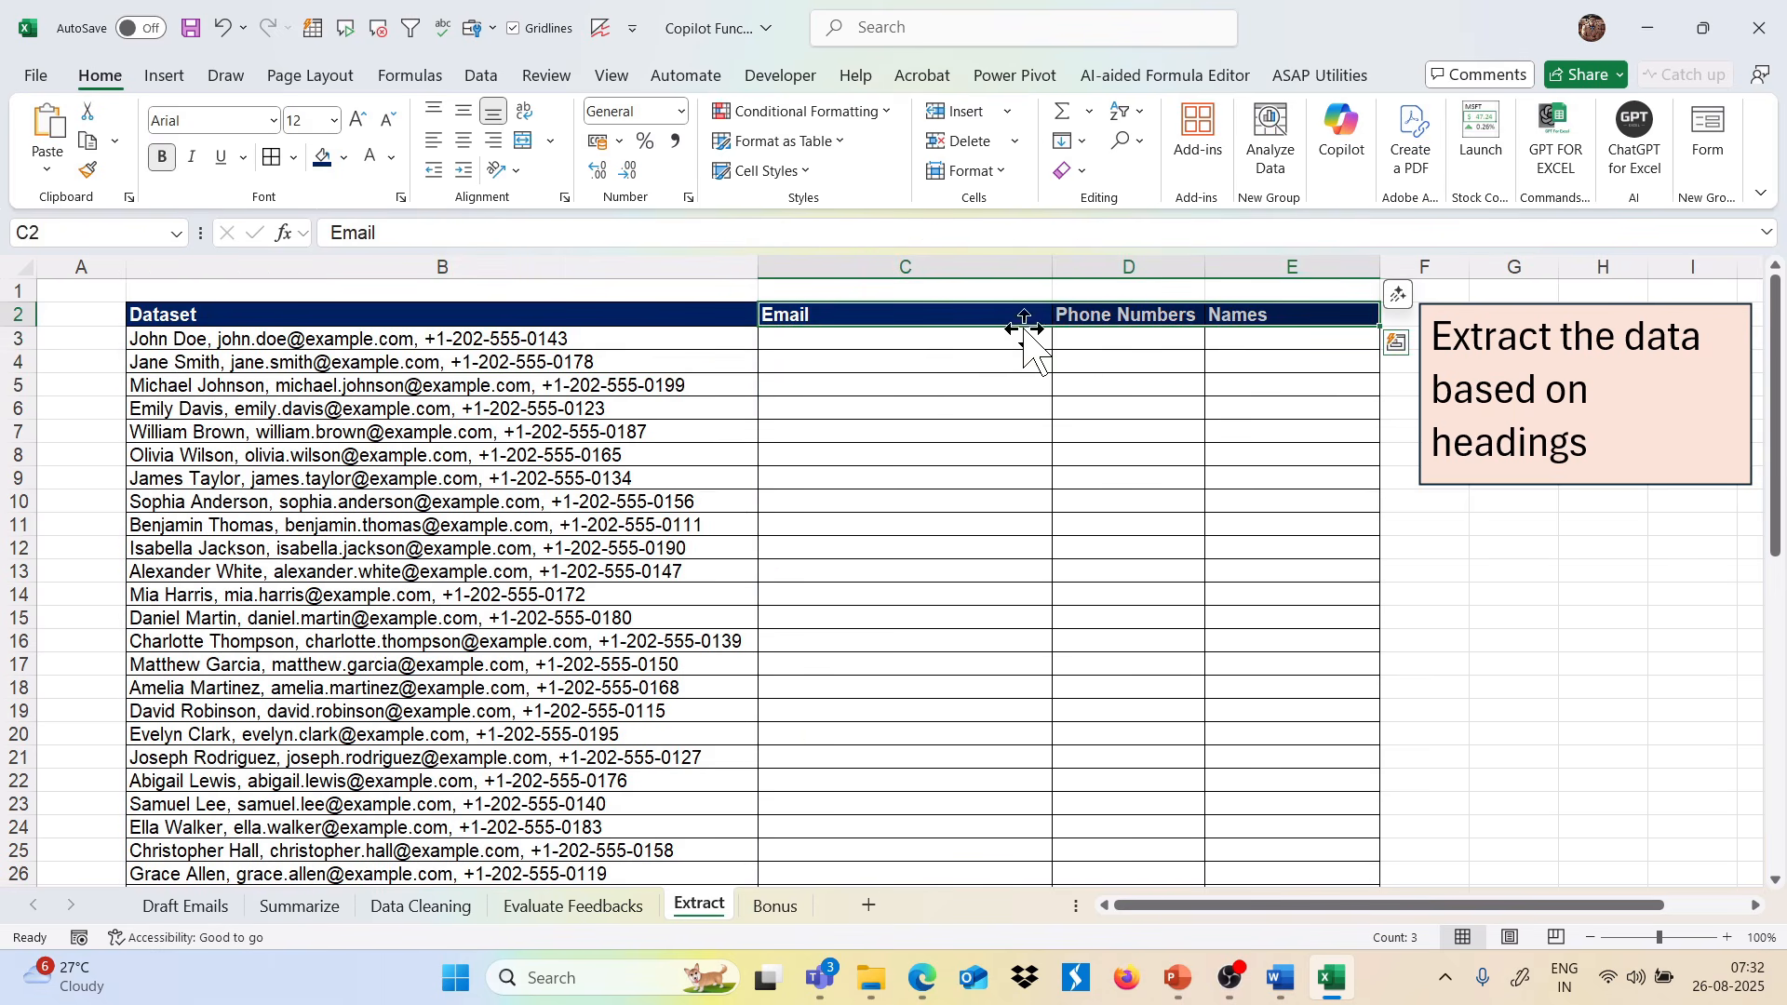
click(981, 343)
text(=co)
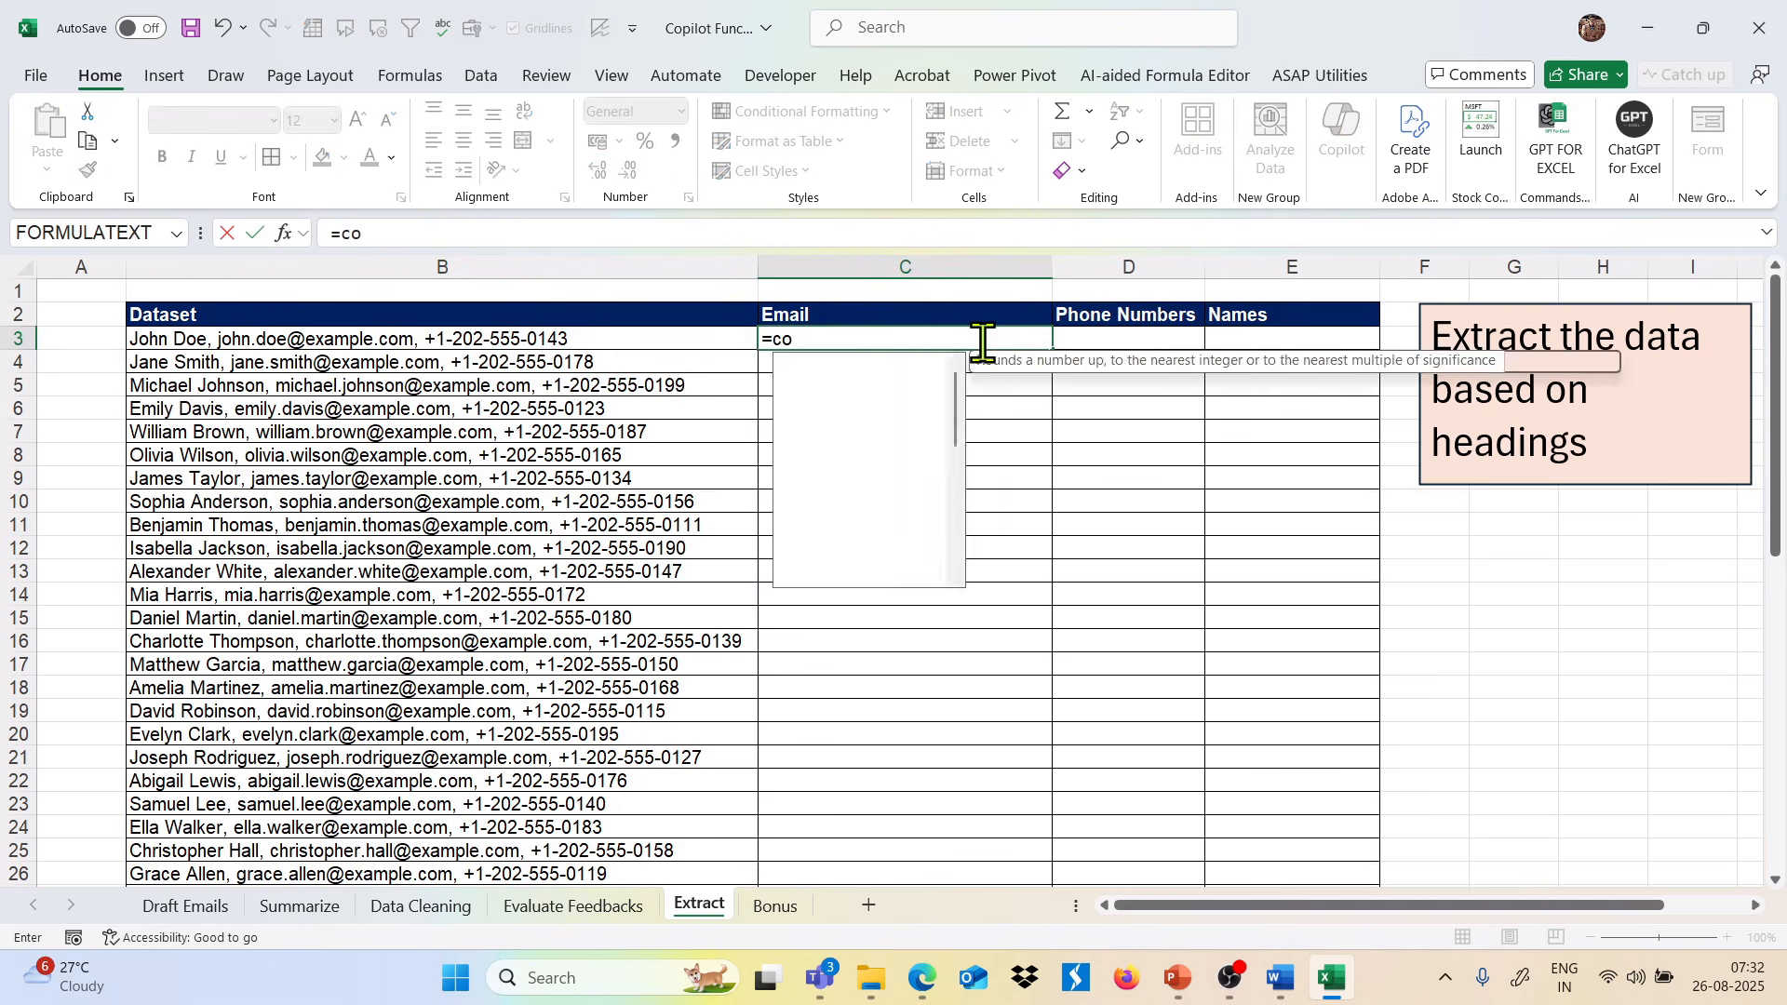
text(pilot("E)
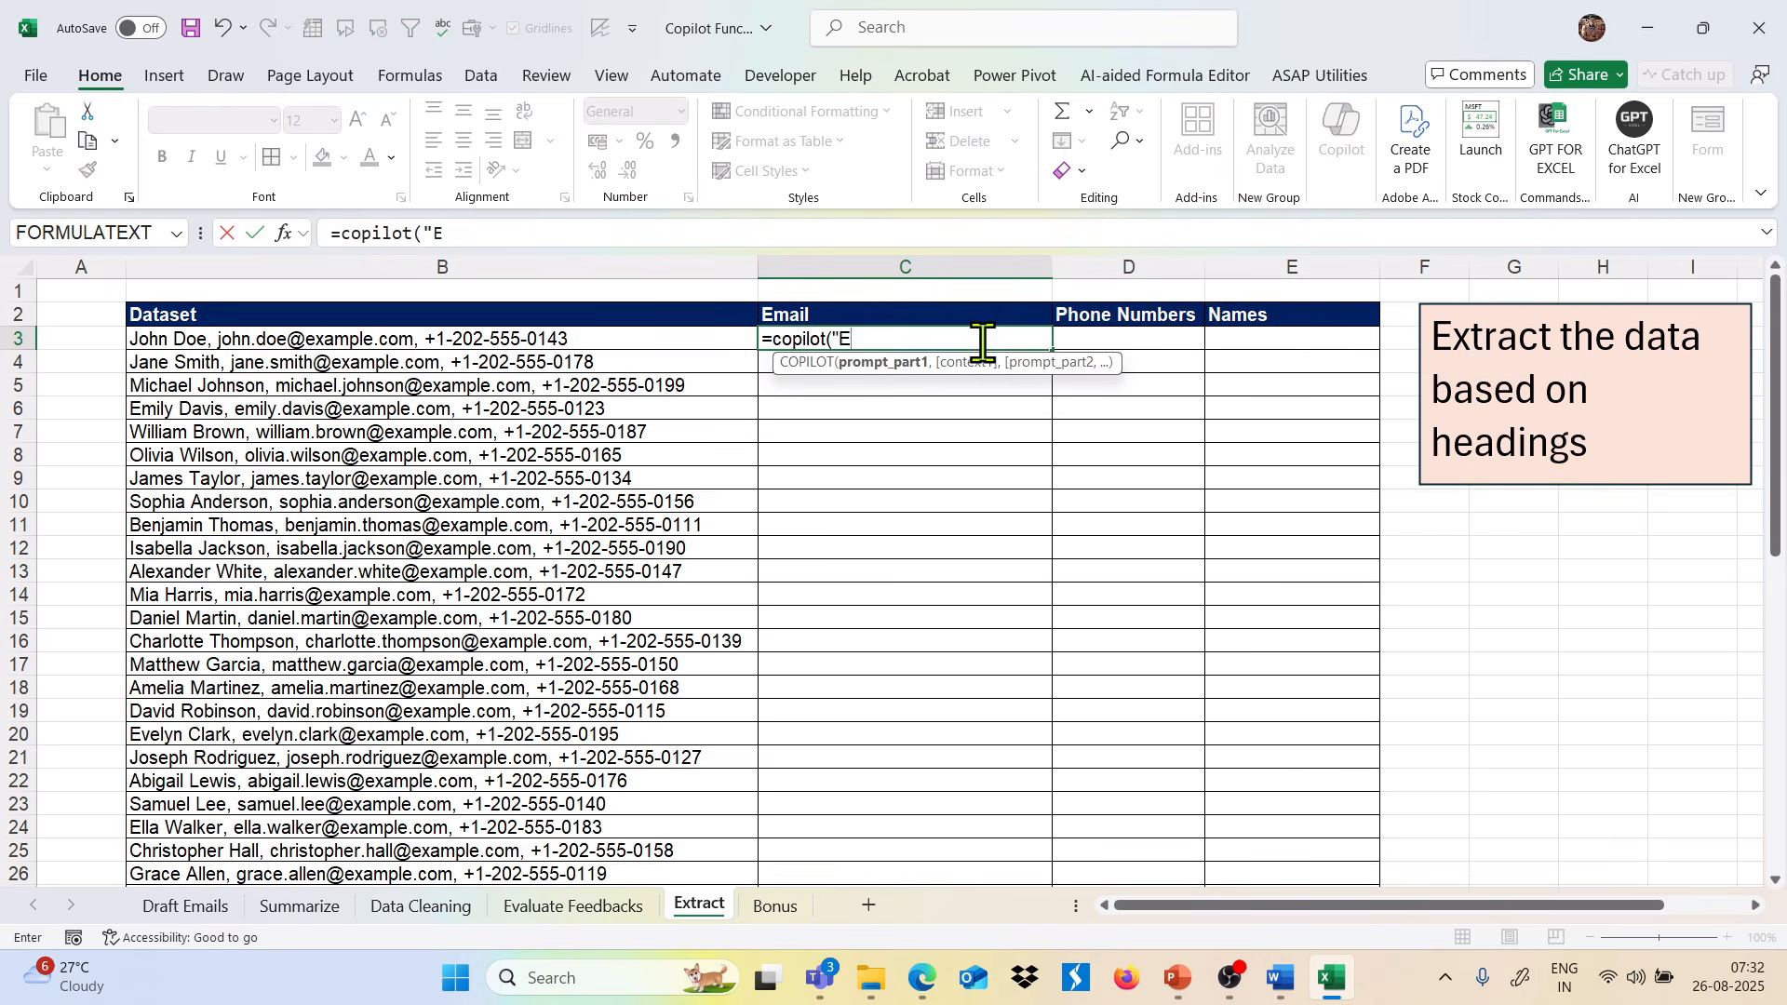
text(xtract the dataset",)
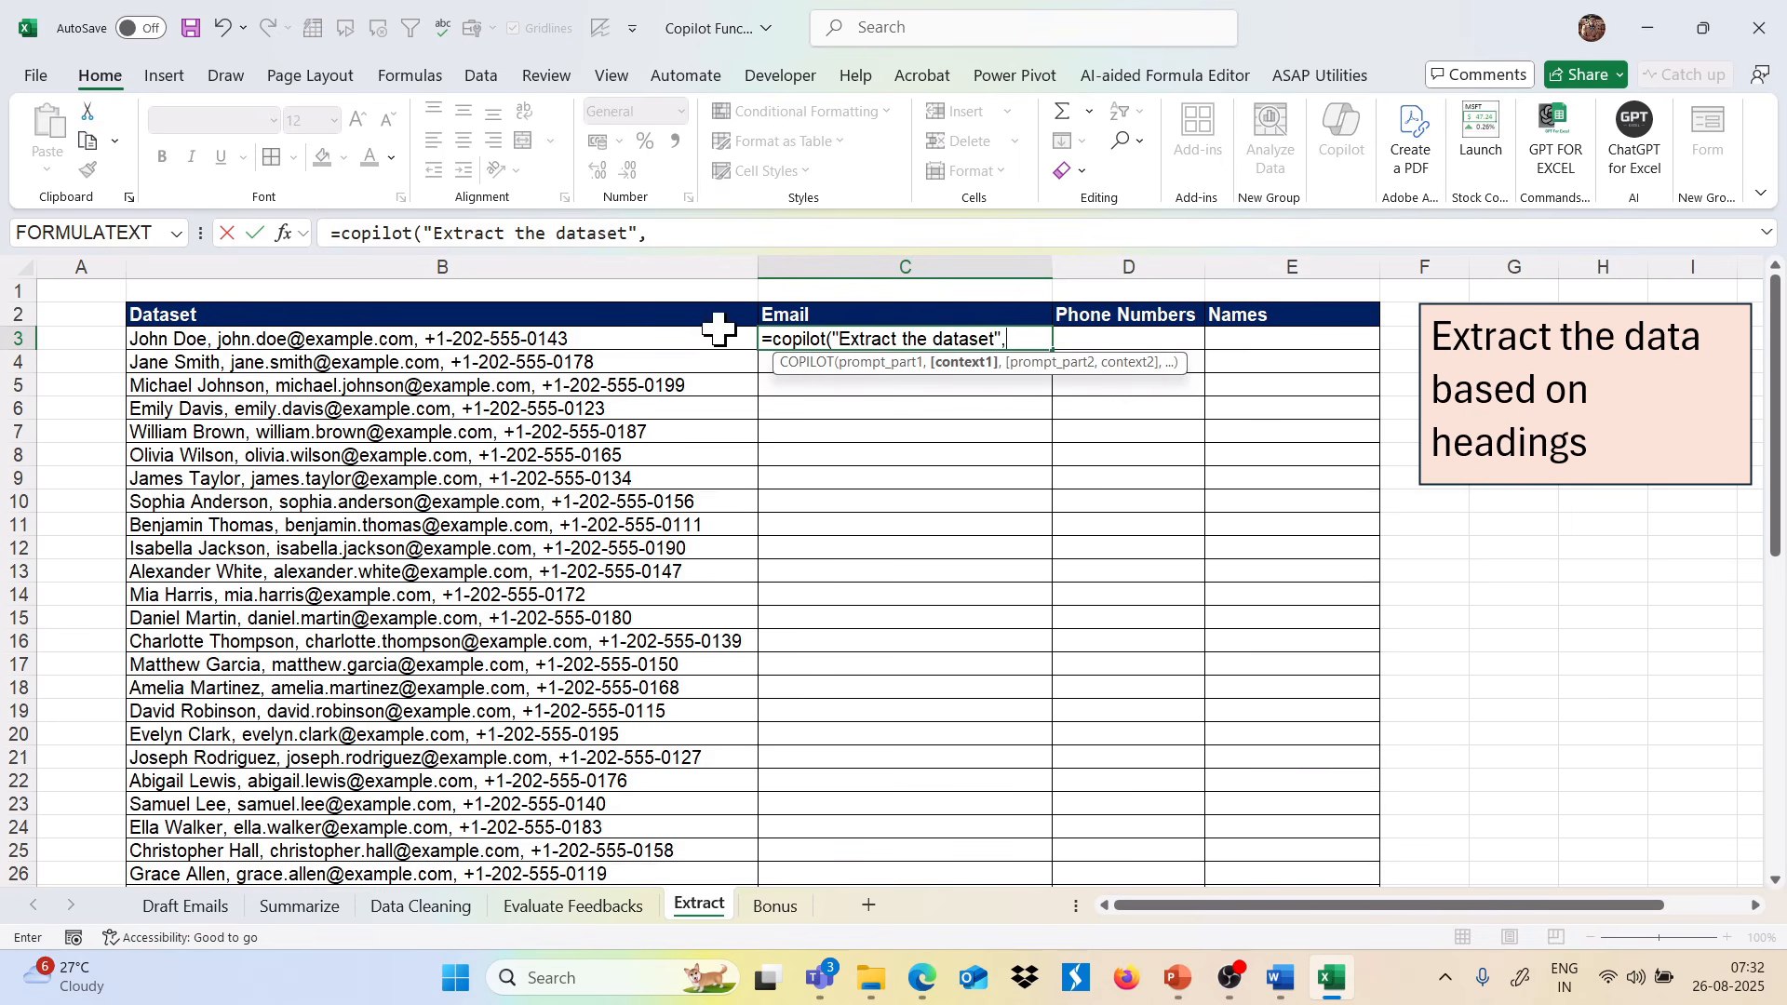
Supply the full Dataset column B3# as the first context of the C3 formula.
click(680, 337)
key(ctrl+shift+Down)
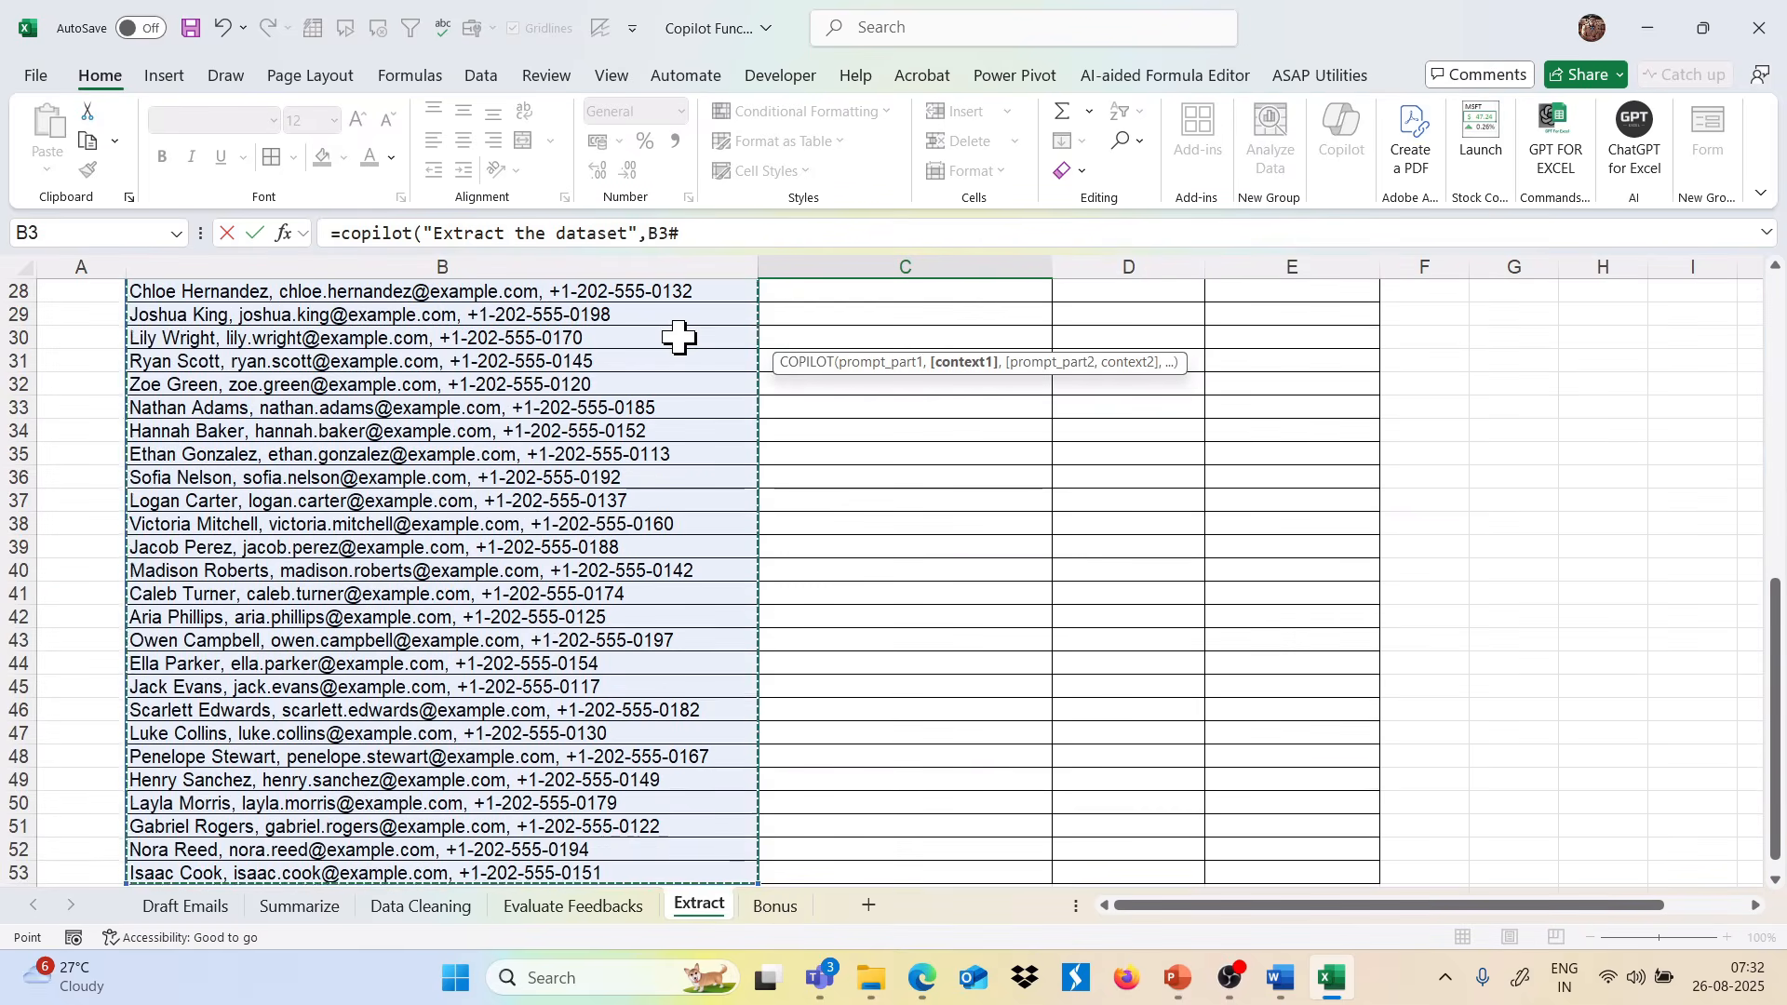
scroll(680, 336, up, 9)
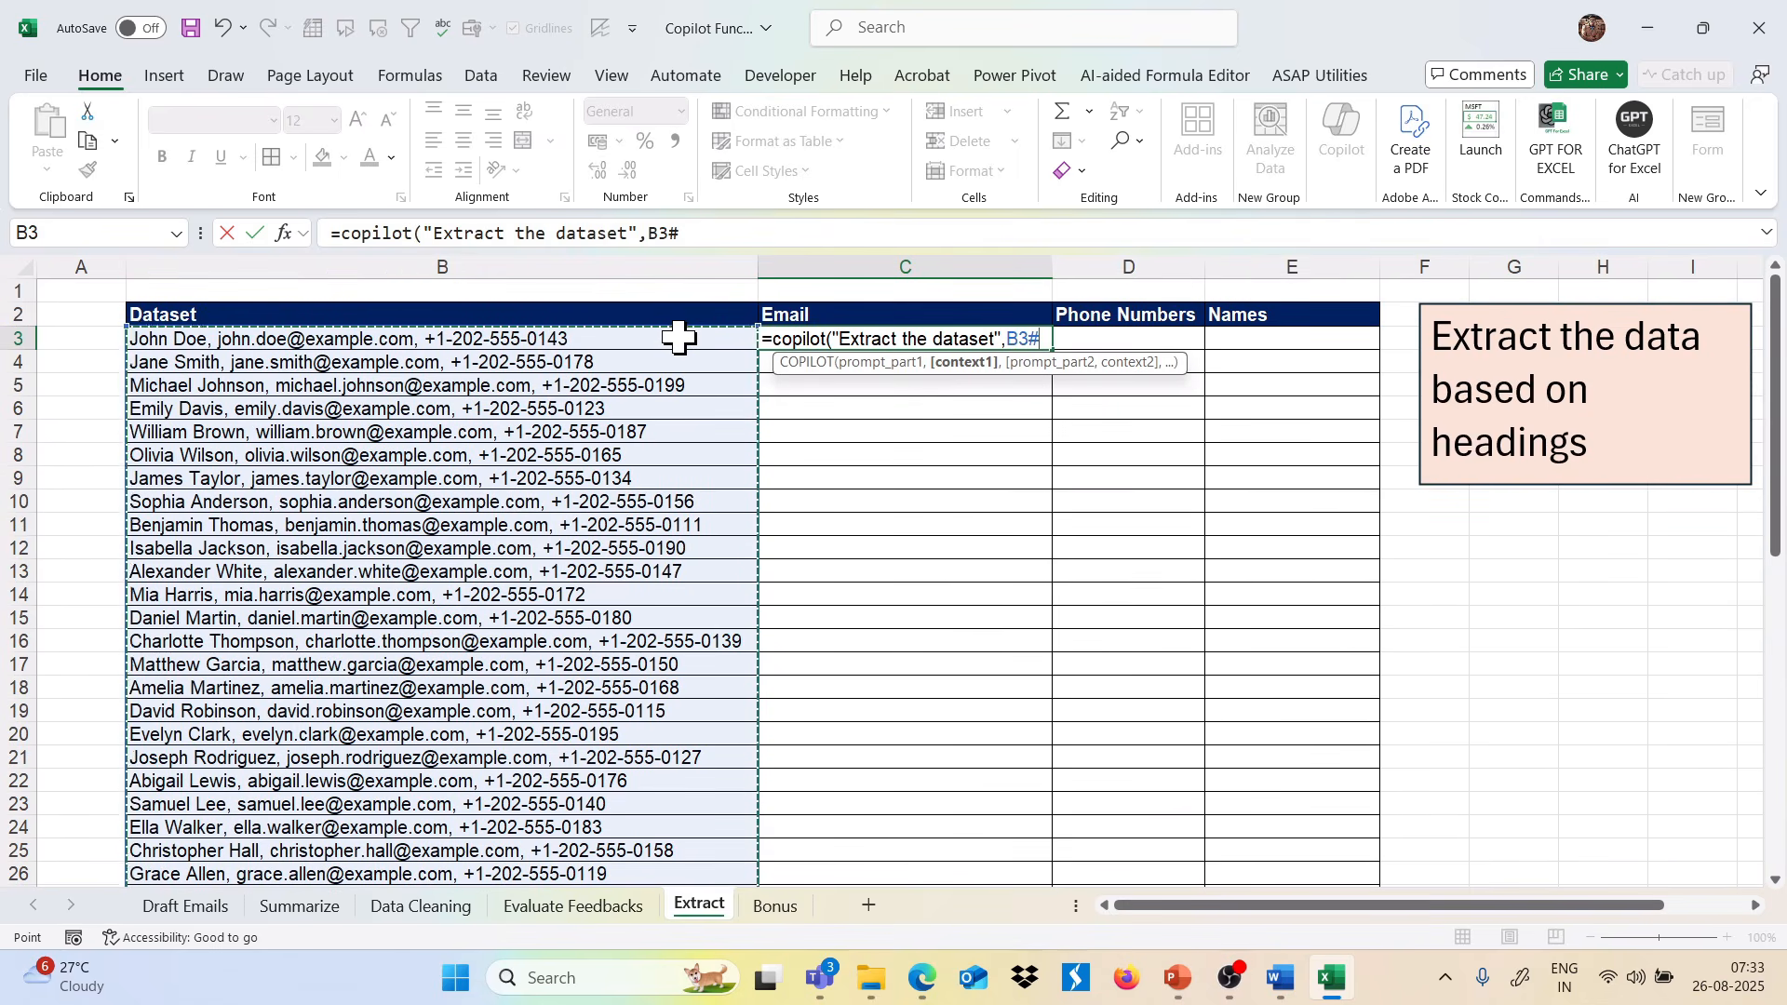
Add "Based on headings" as the second prompt part of the C3 COPILOT formula.
text(,)
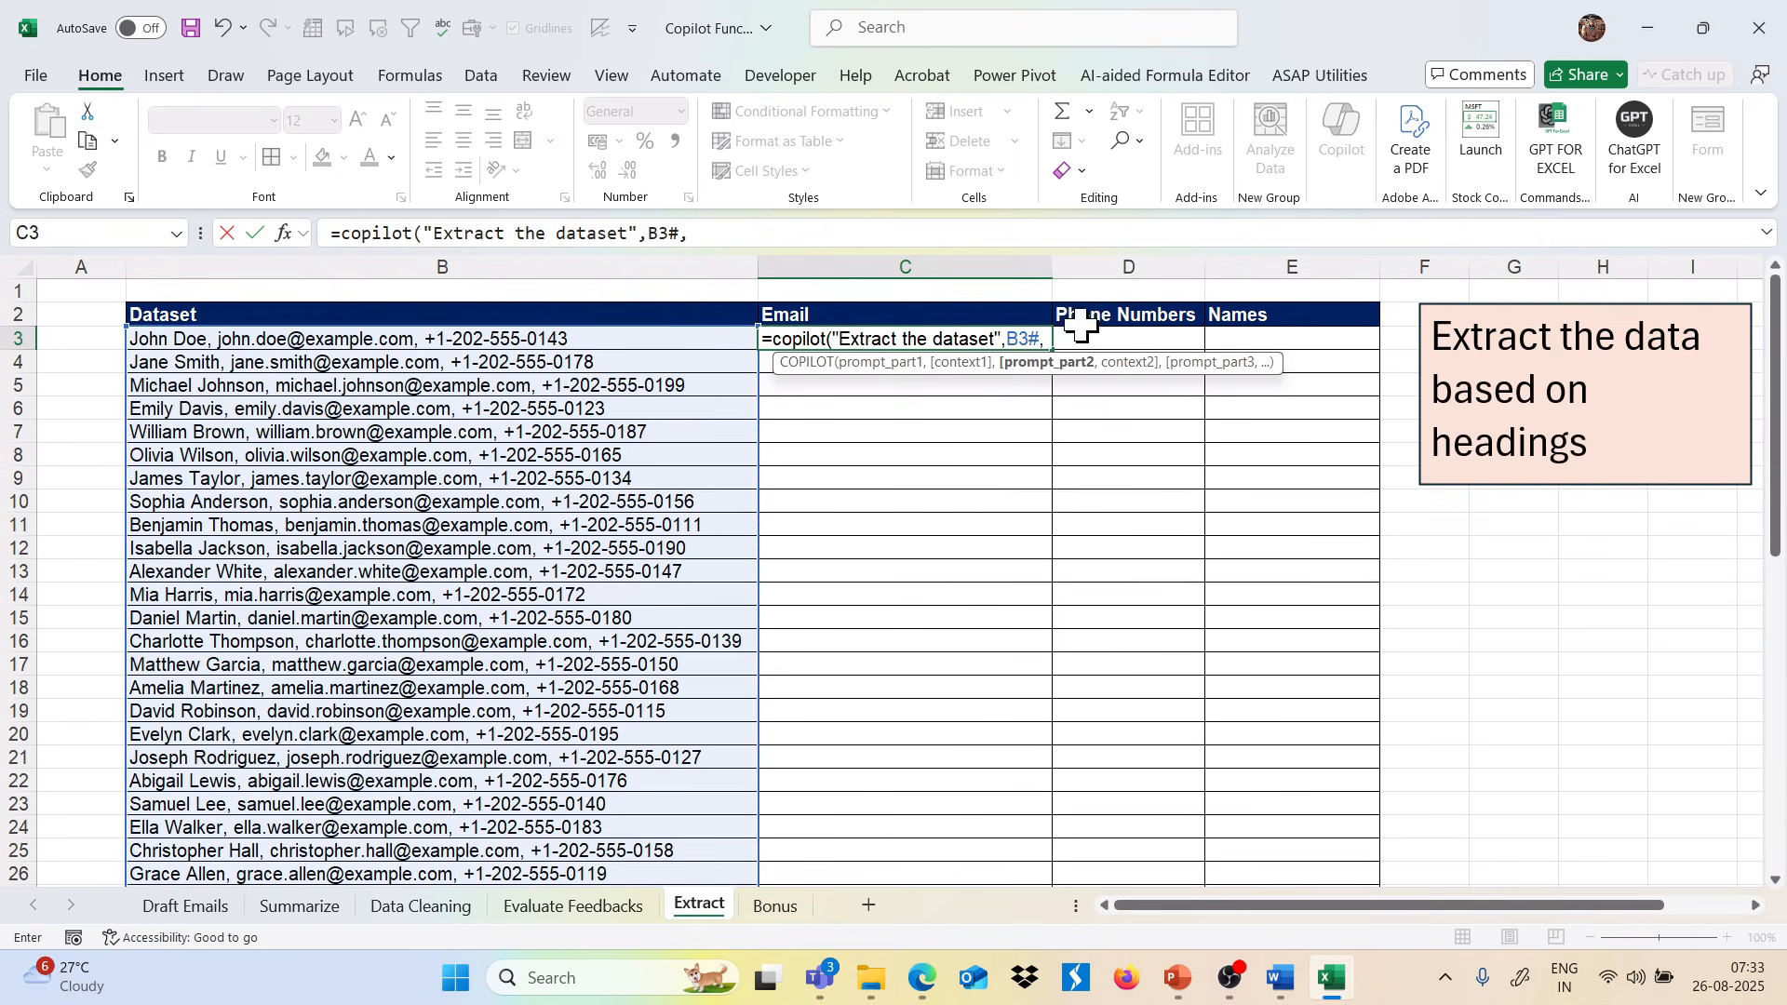
text("Baes)
key(BackSpace)
key(BackSpace)
key(BackSpace)
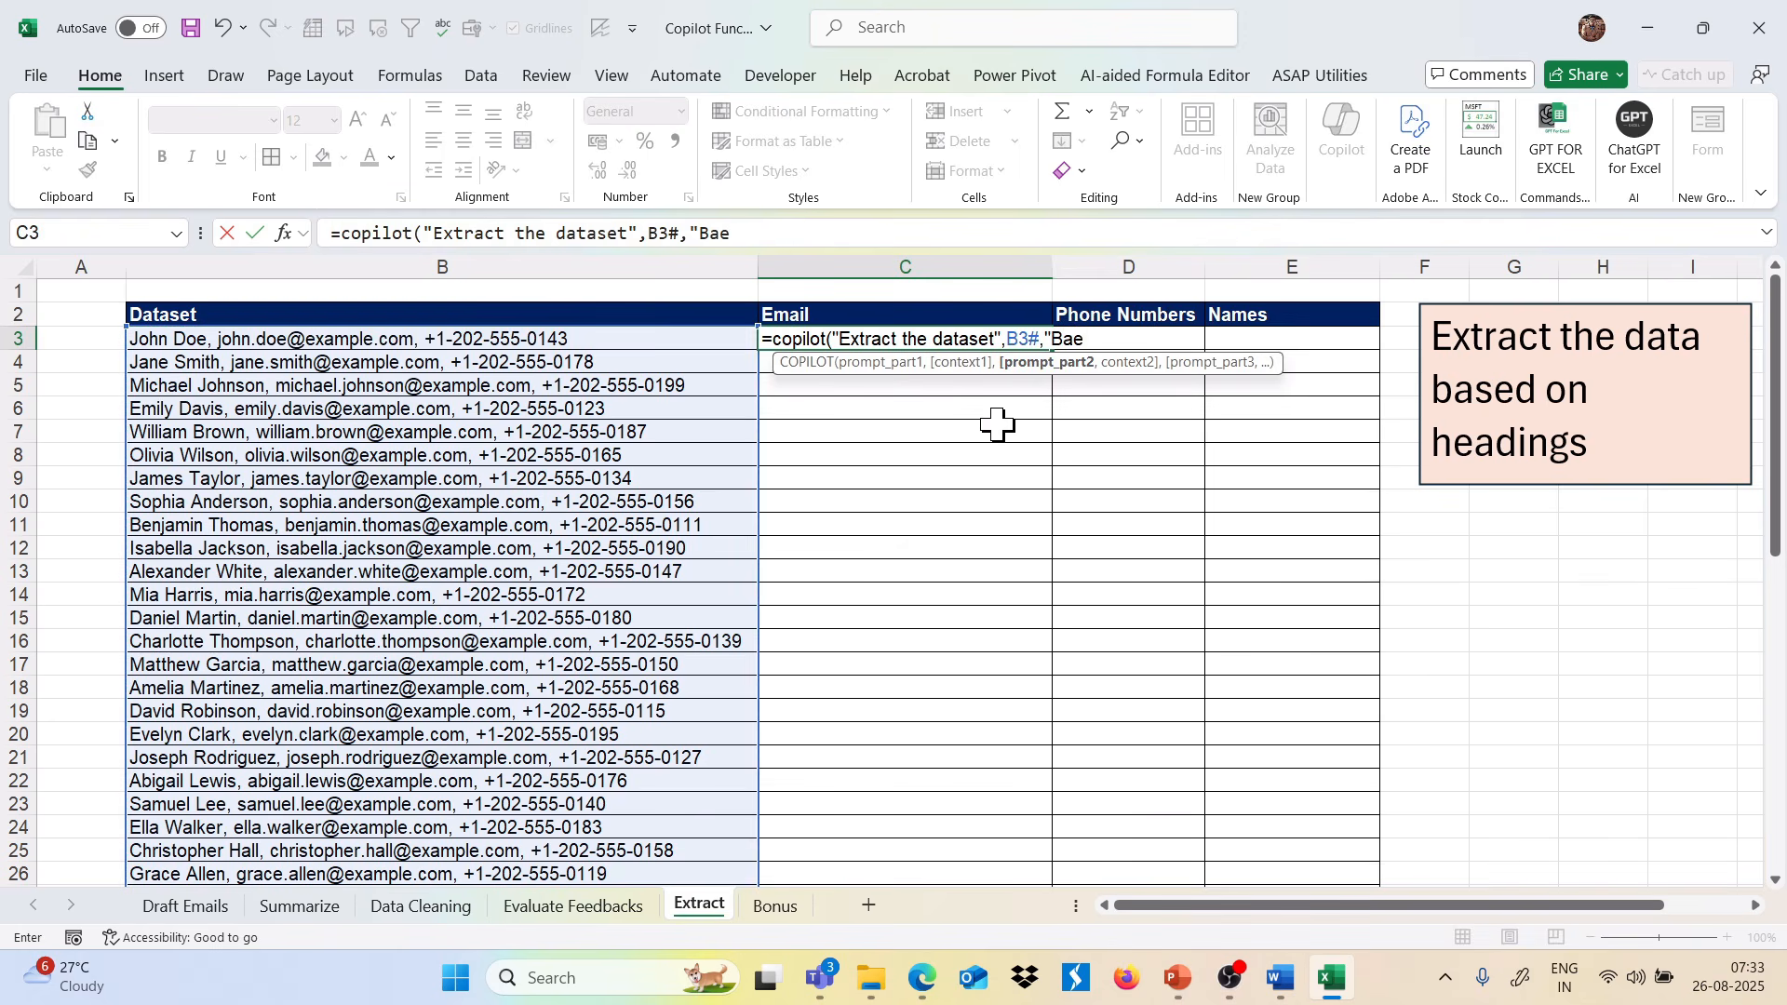
text(d on headings",)
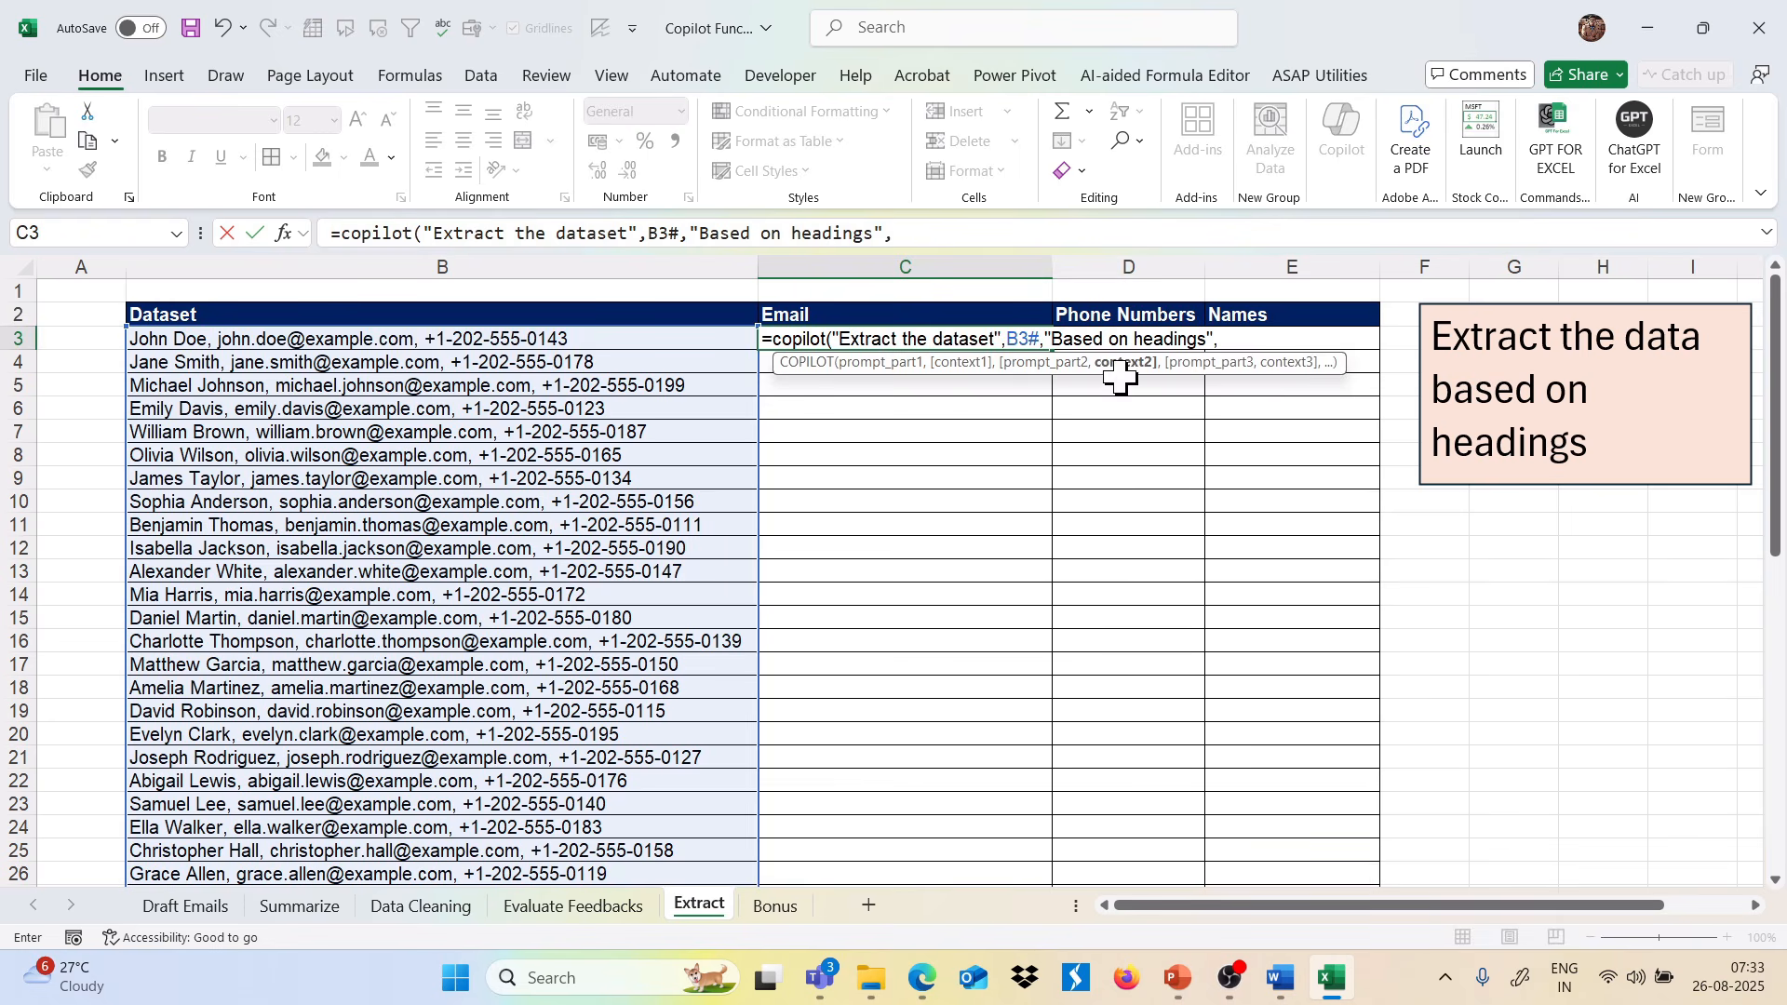
Supply the headings C2:E2 as the second context of the C3 formula and complete it.
drag(946, 307, 1300, 314)
text())
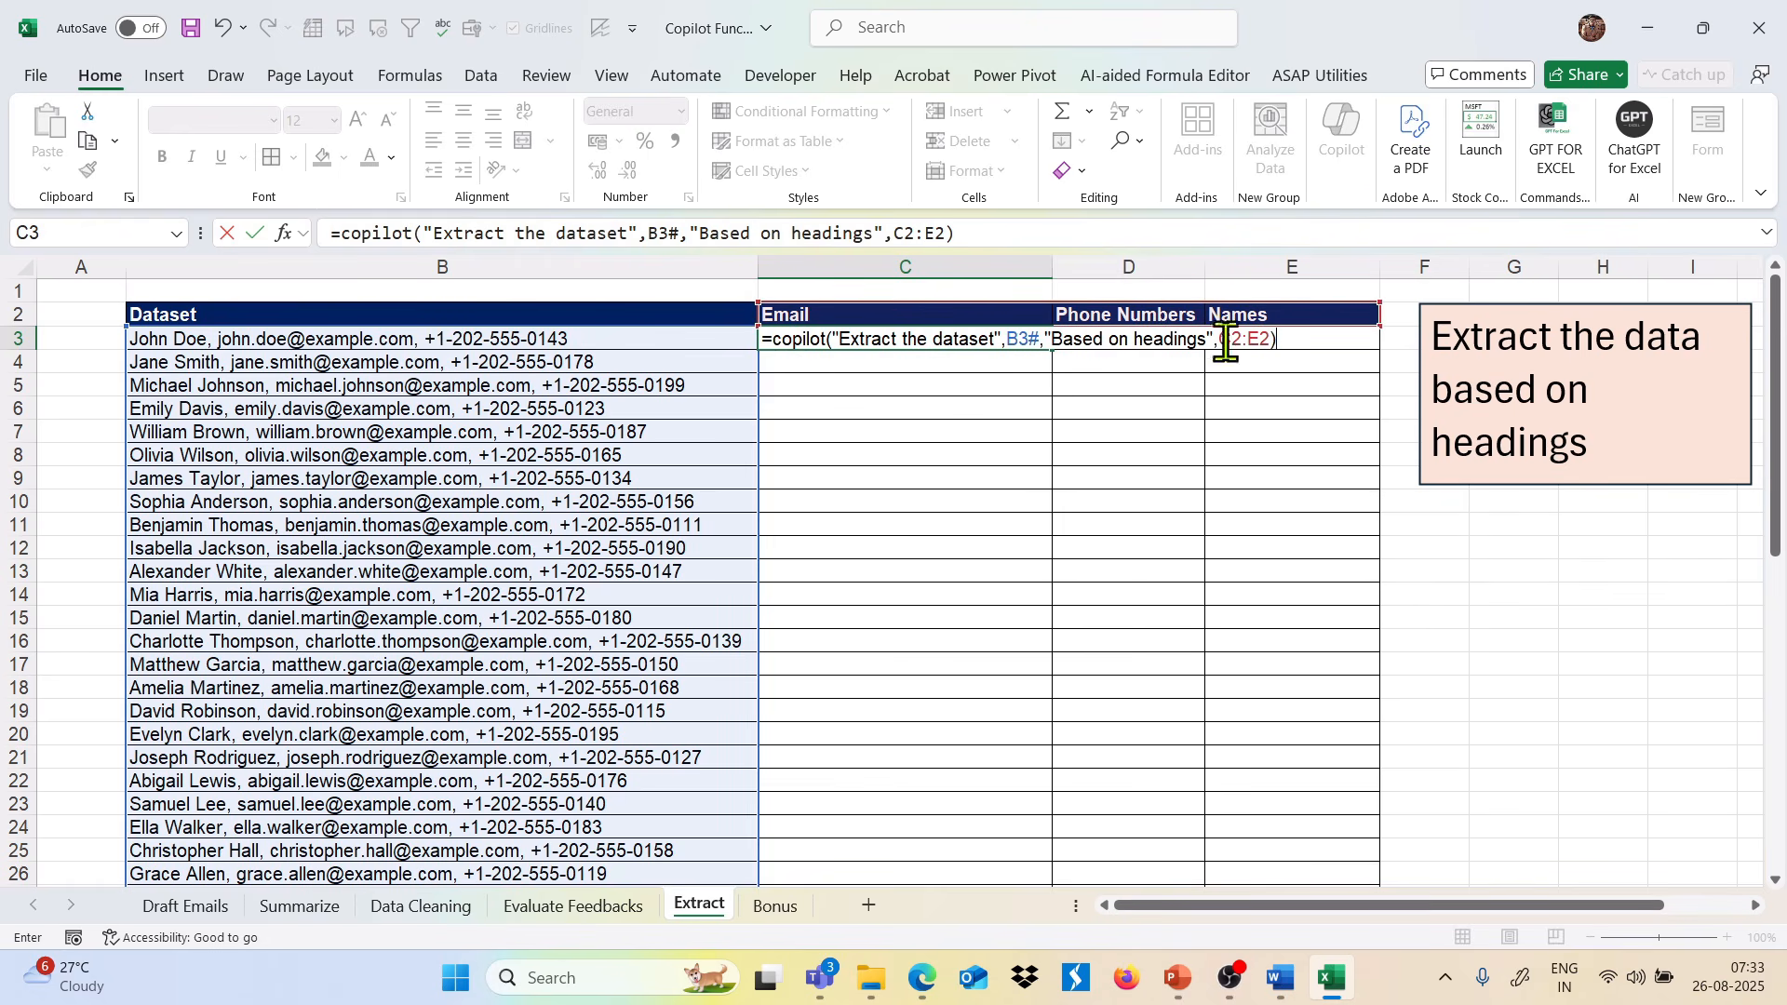
key(Return)
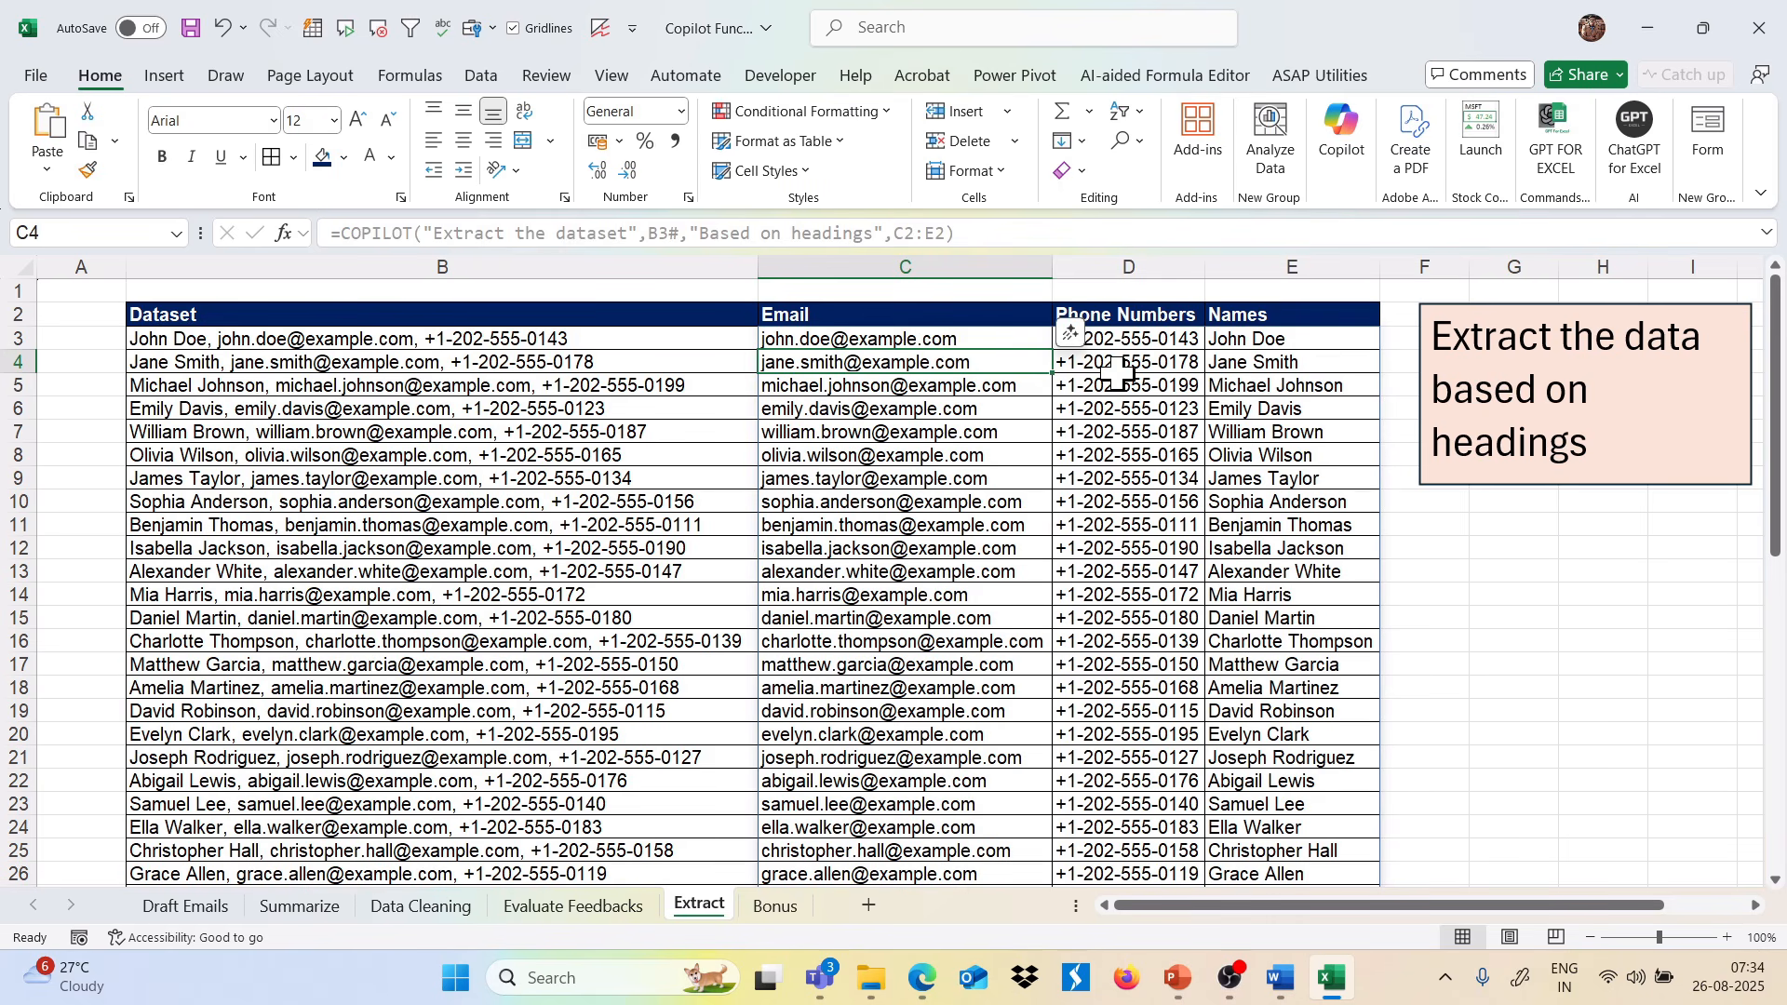
Open the Bonus sheet, examine the employee table and the EEID lookup headings beside it, and select cell N2.
click(781, 915)
click(963, 666)
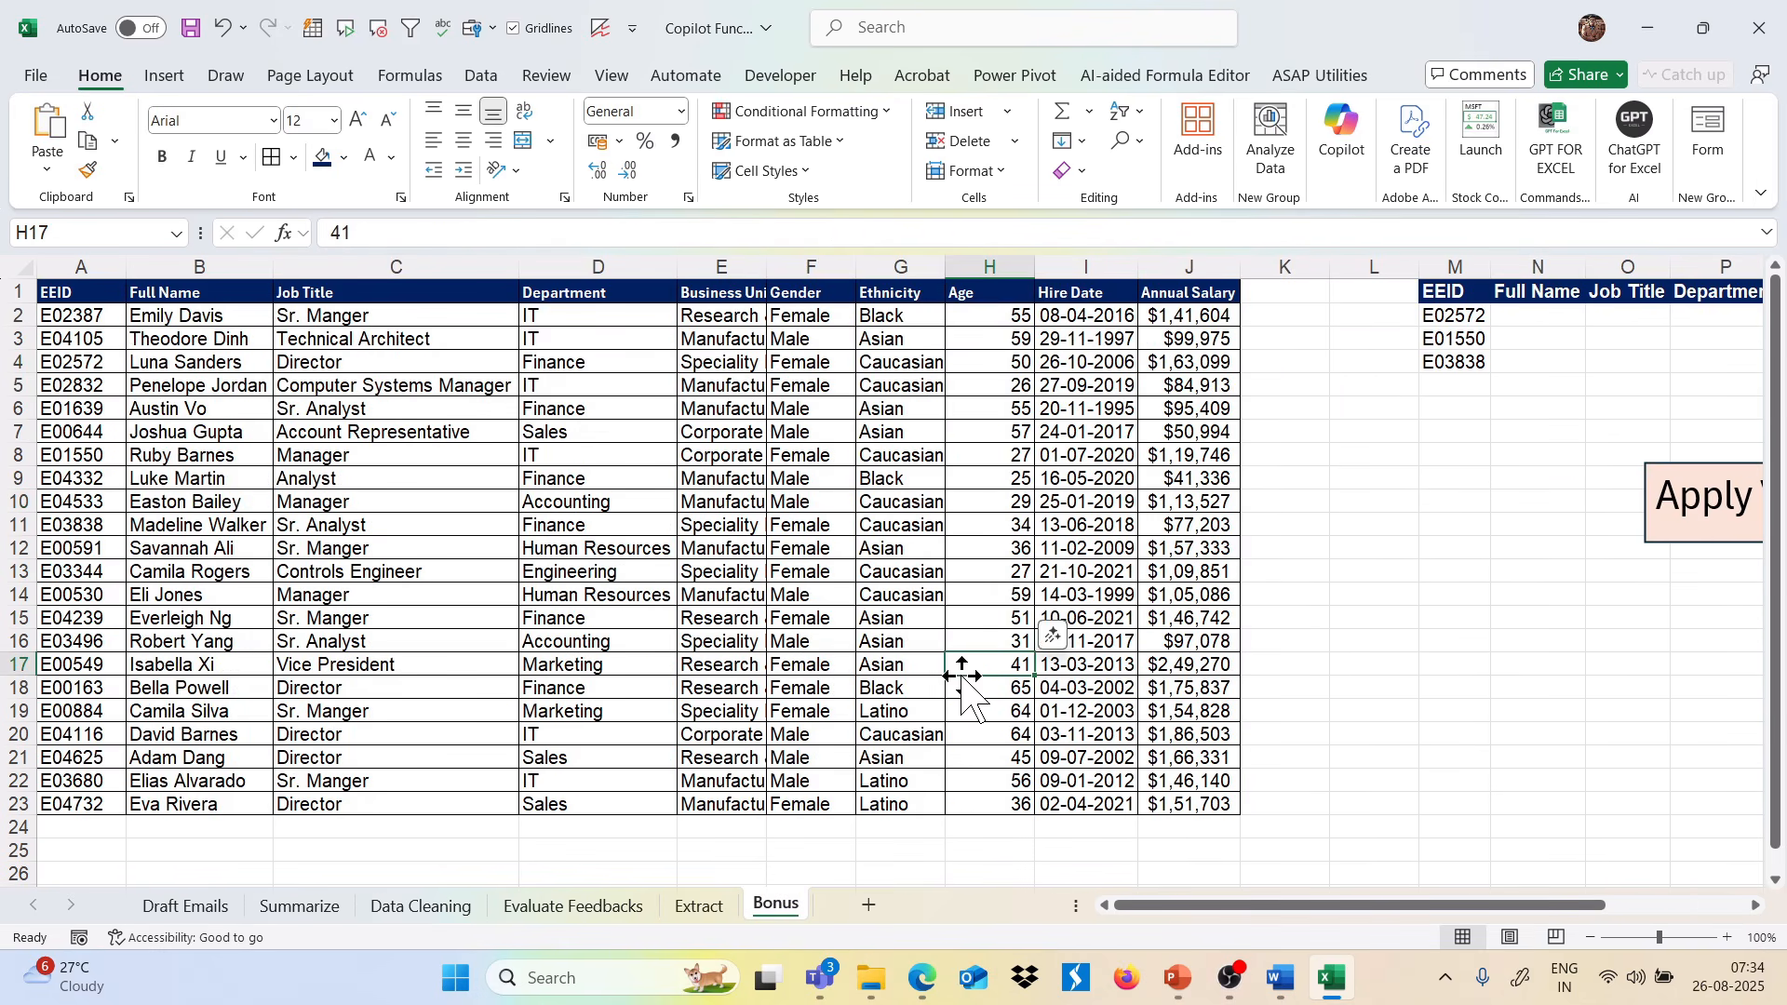
scroll(931, 502, right, 4)
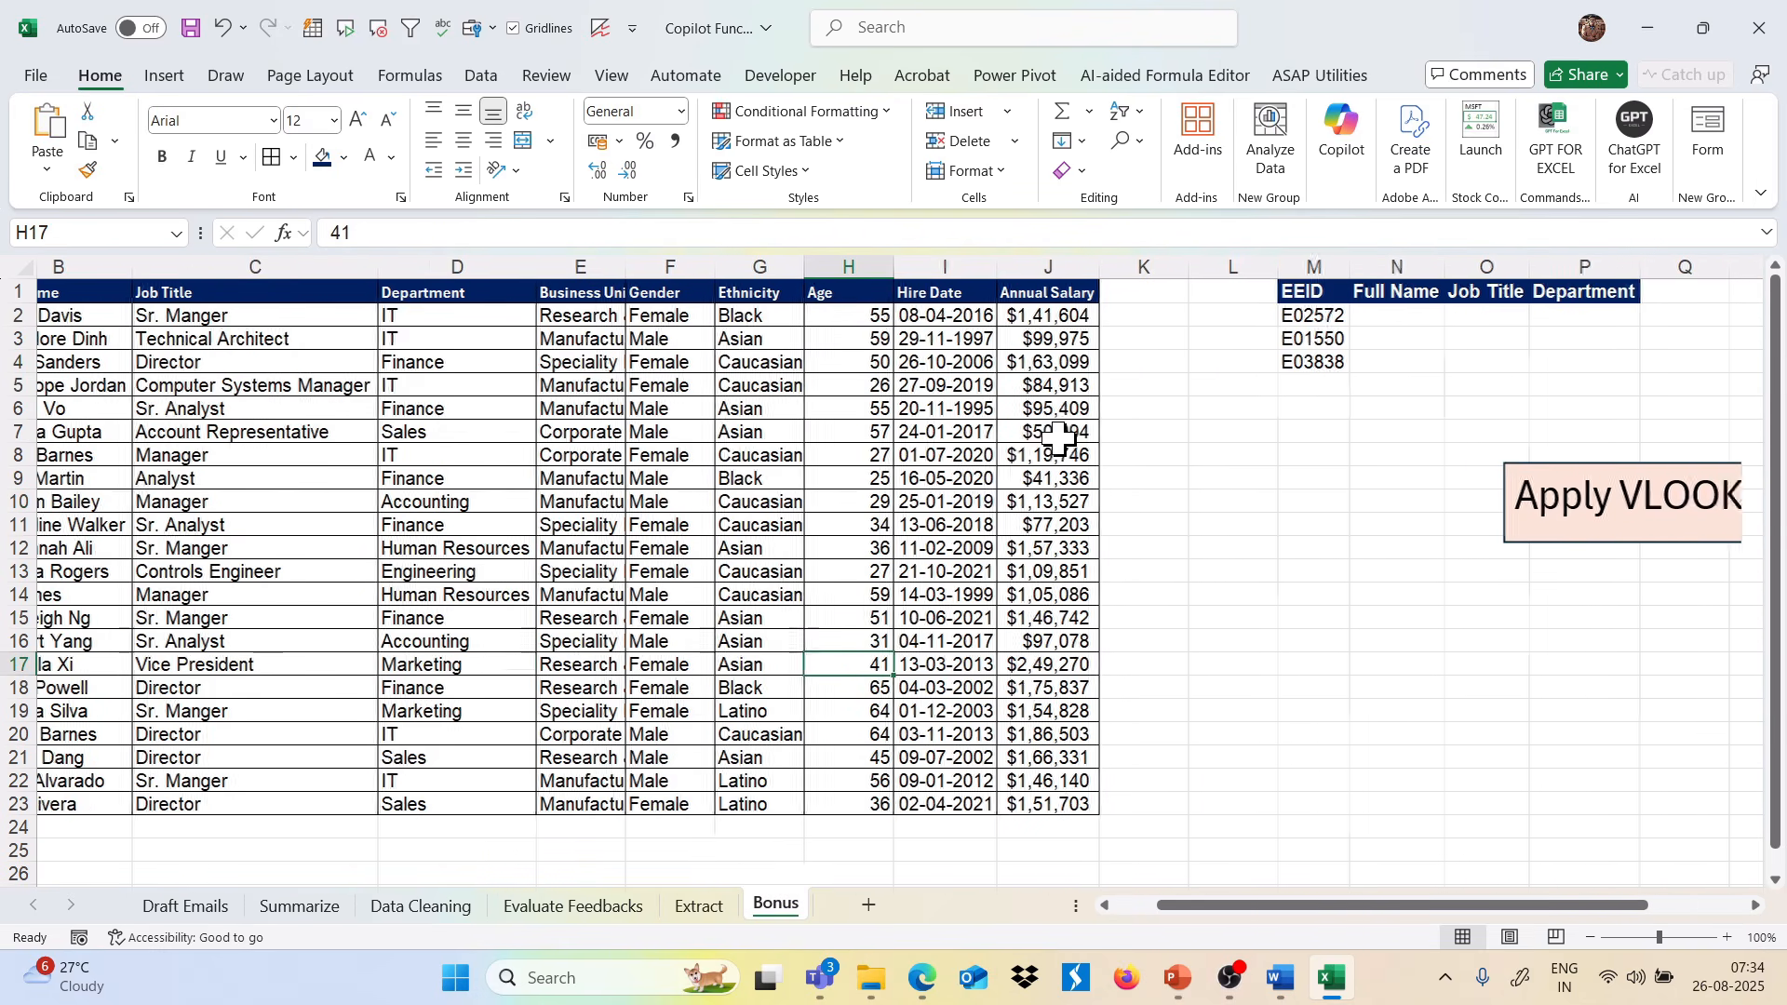
scroll(1059, 438, left, 2)
scroll(1059, 438, right, 2)
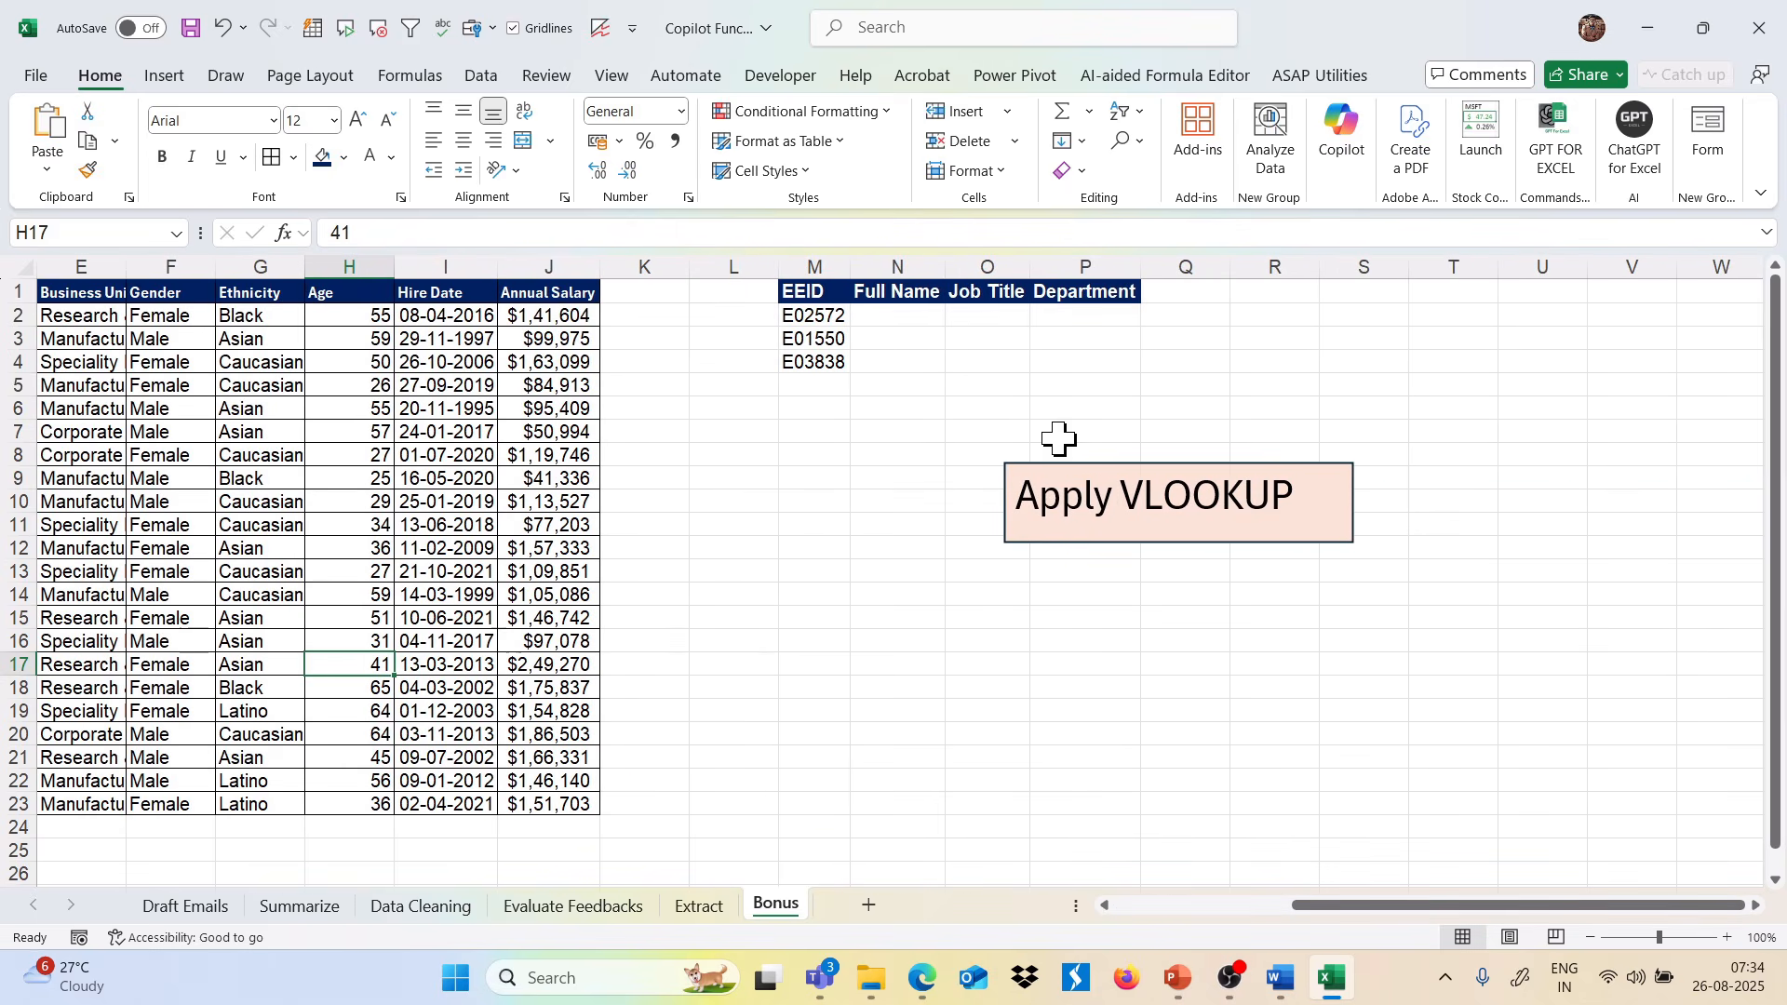
click(935, 337)
scroll(705, 494, left, 4)
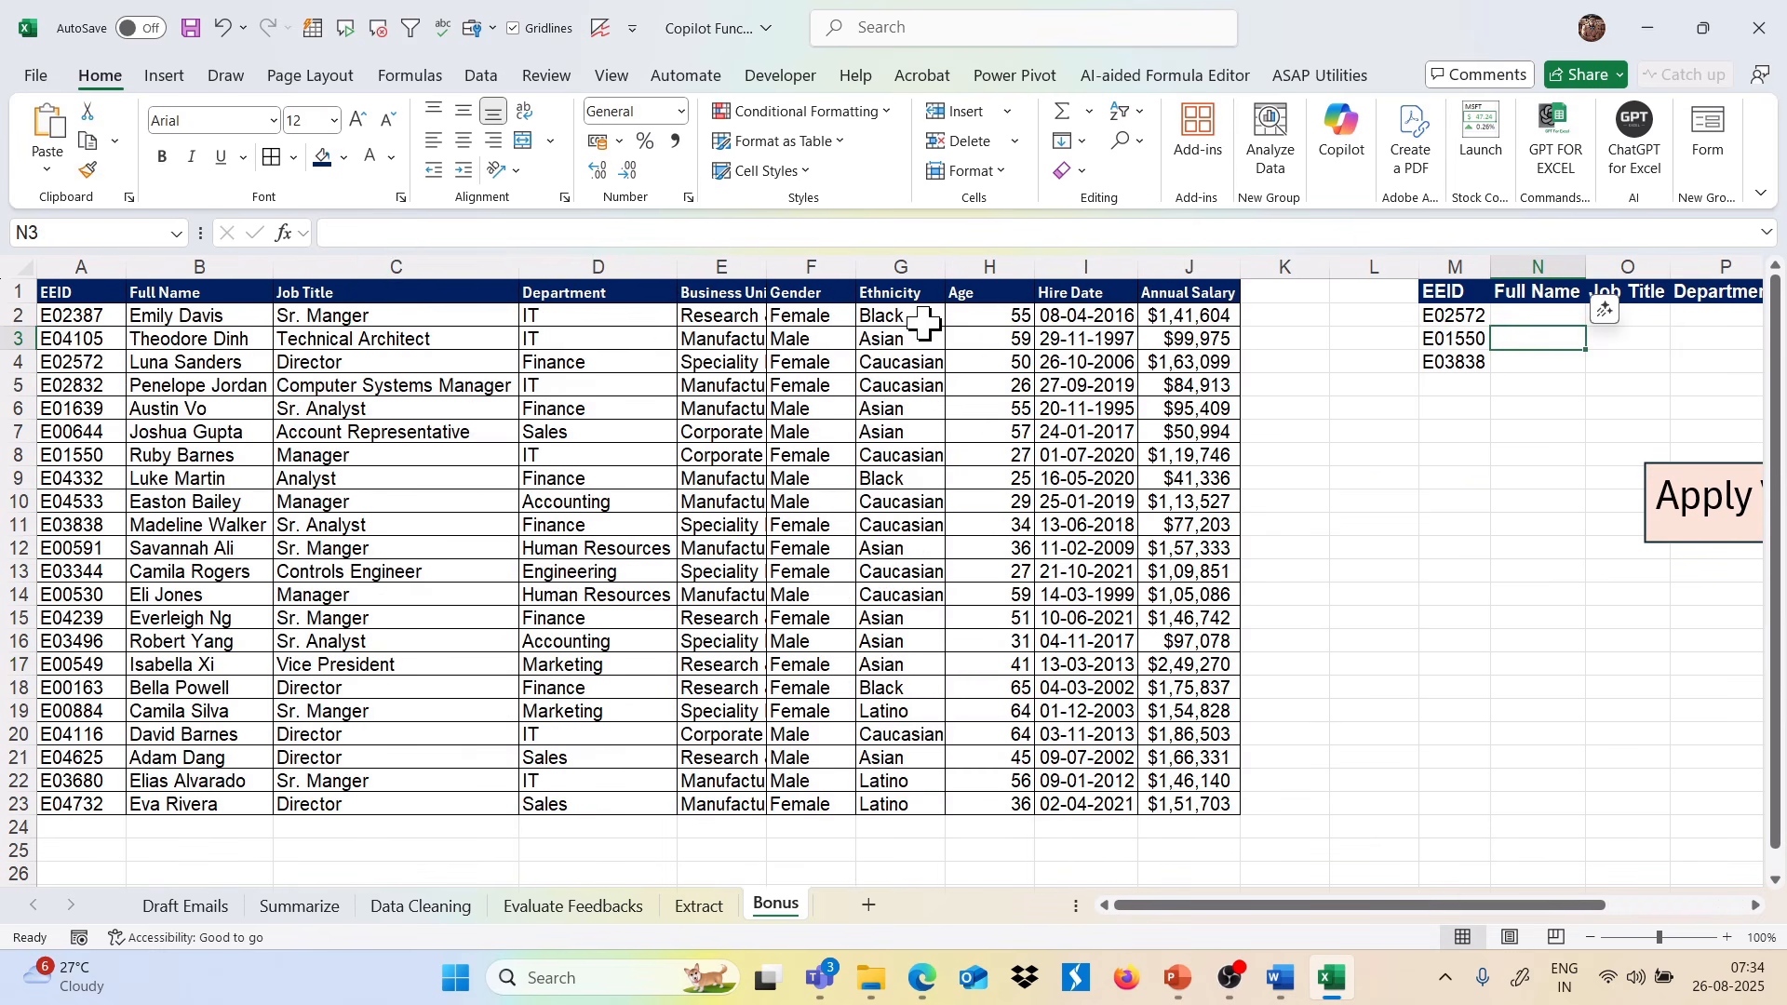
scroll(924, 323, right, 3)
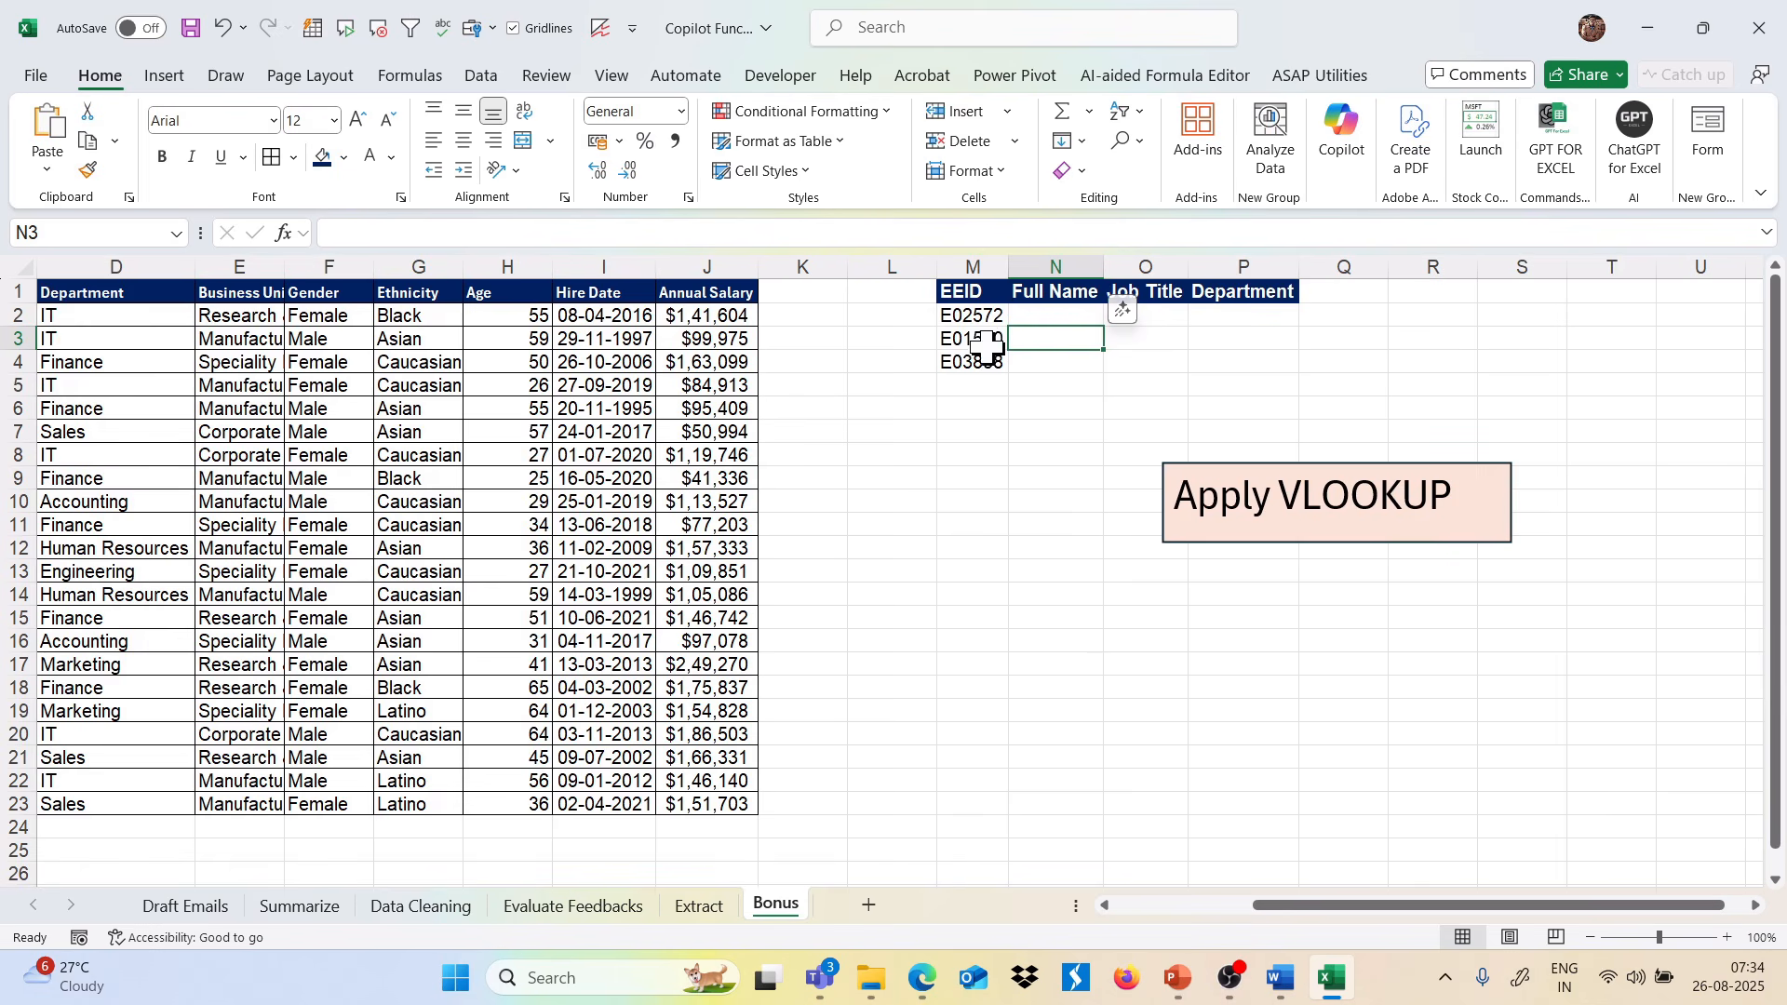
scroll(881, 447, left, 3)
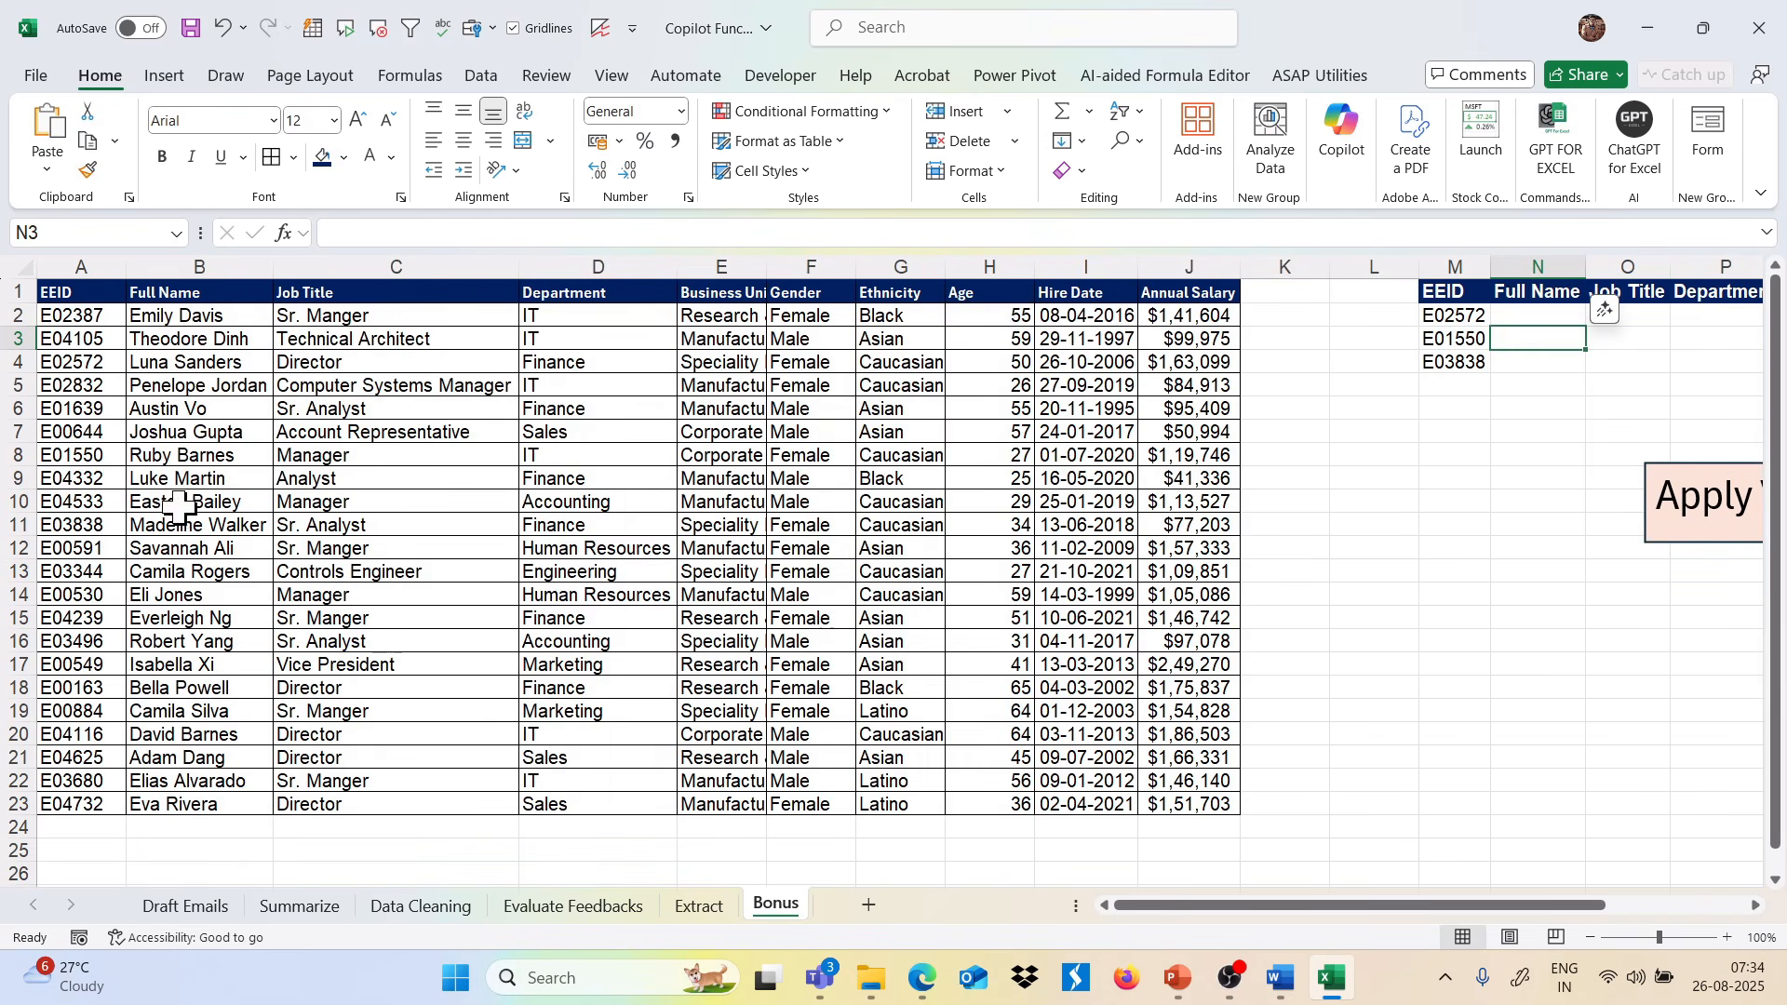
scroll(943, 421, up, 1)
scroll(1312, 363, right, 2)
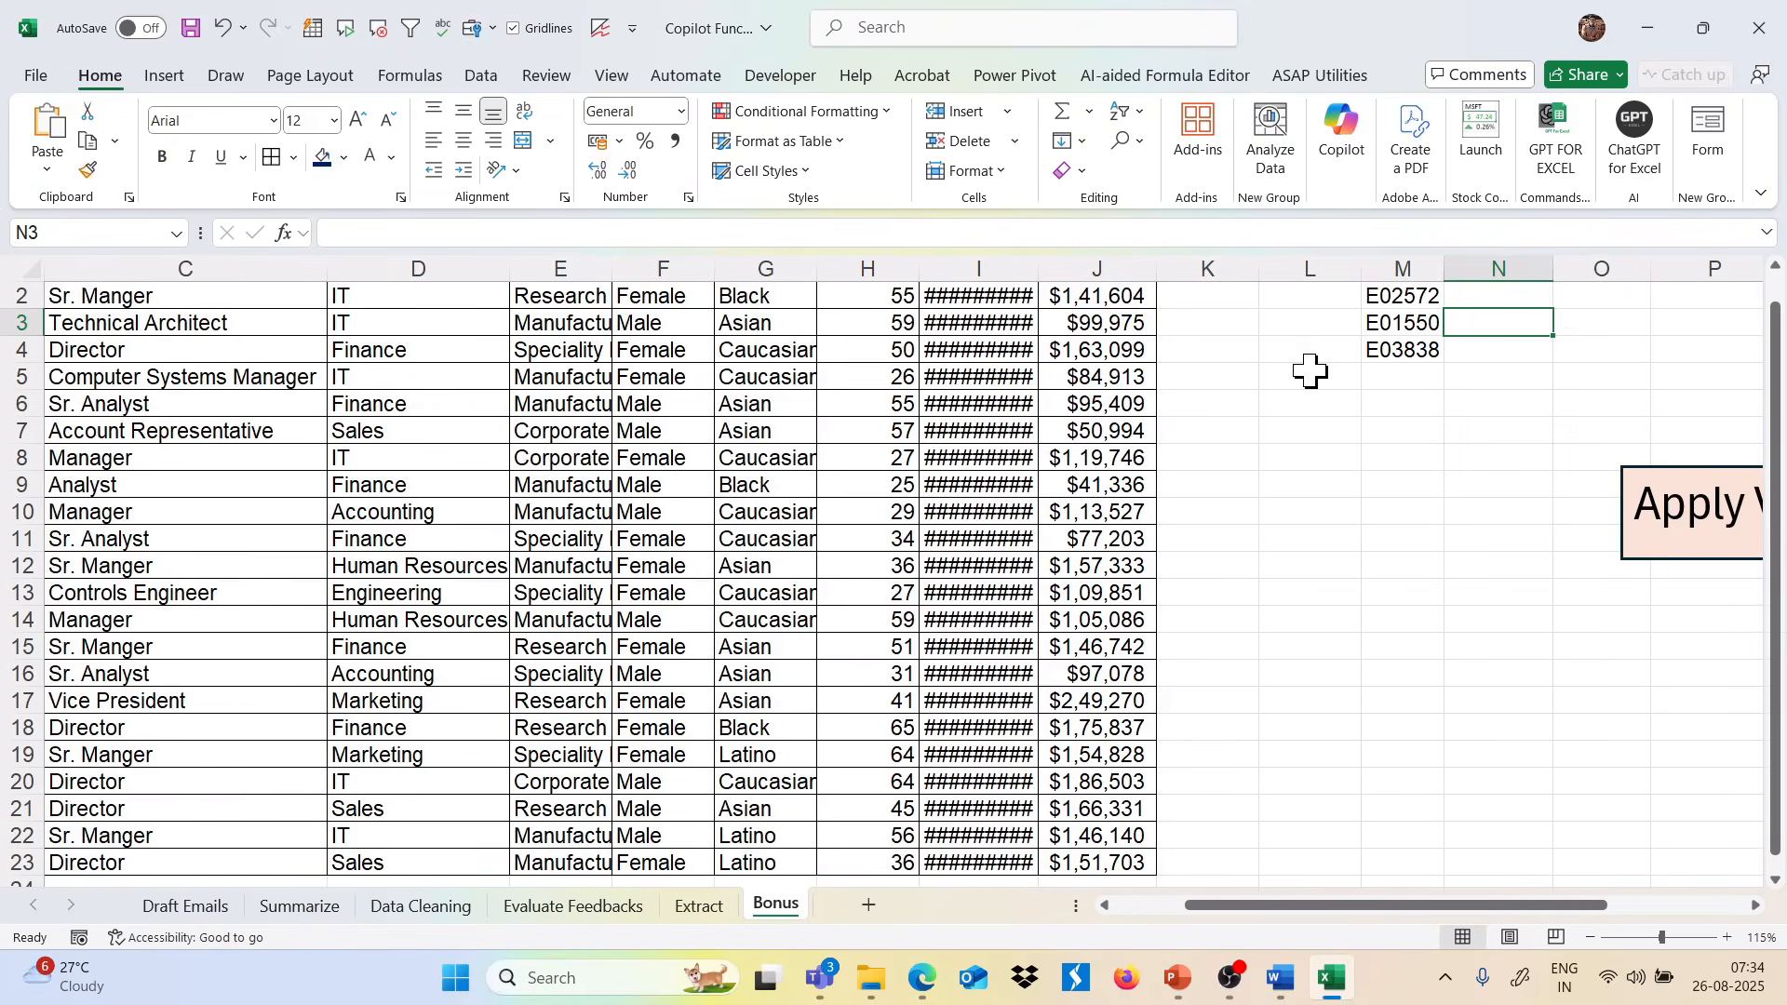
scroll(1310, 371, right, 2)
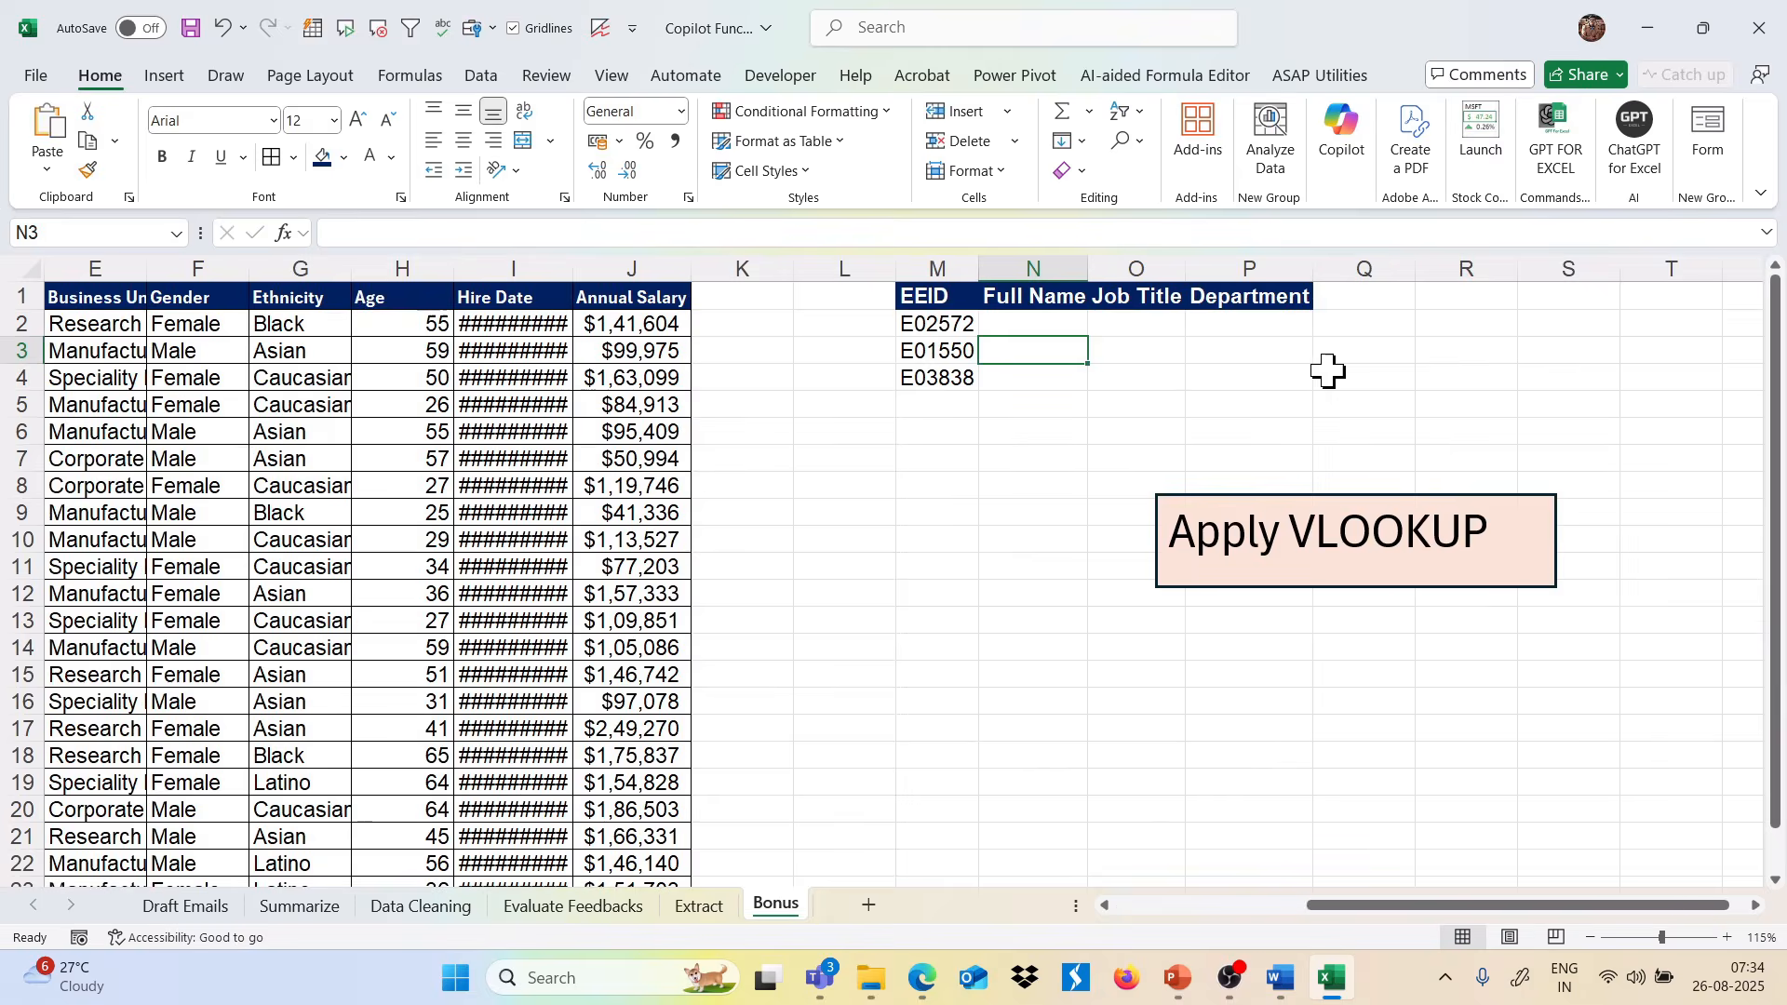
click(1056, 321)
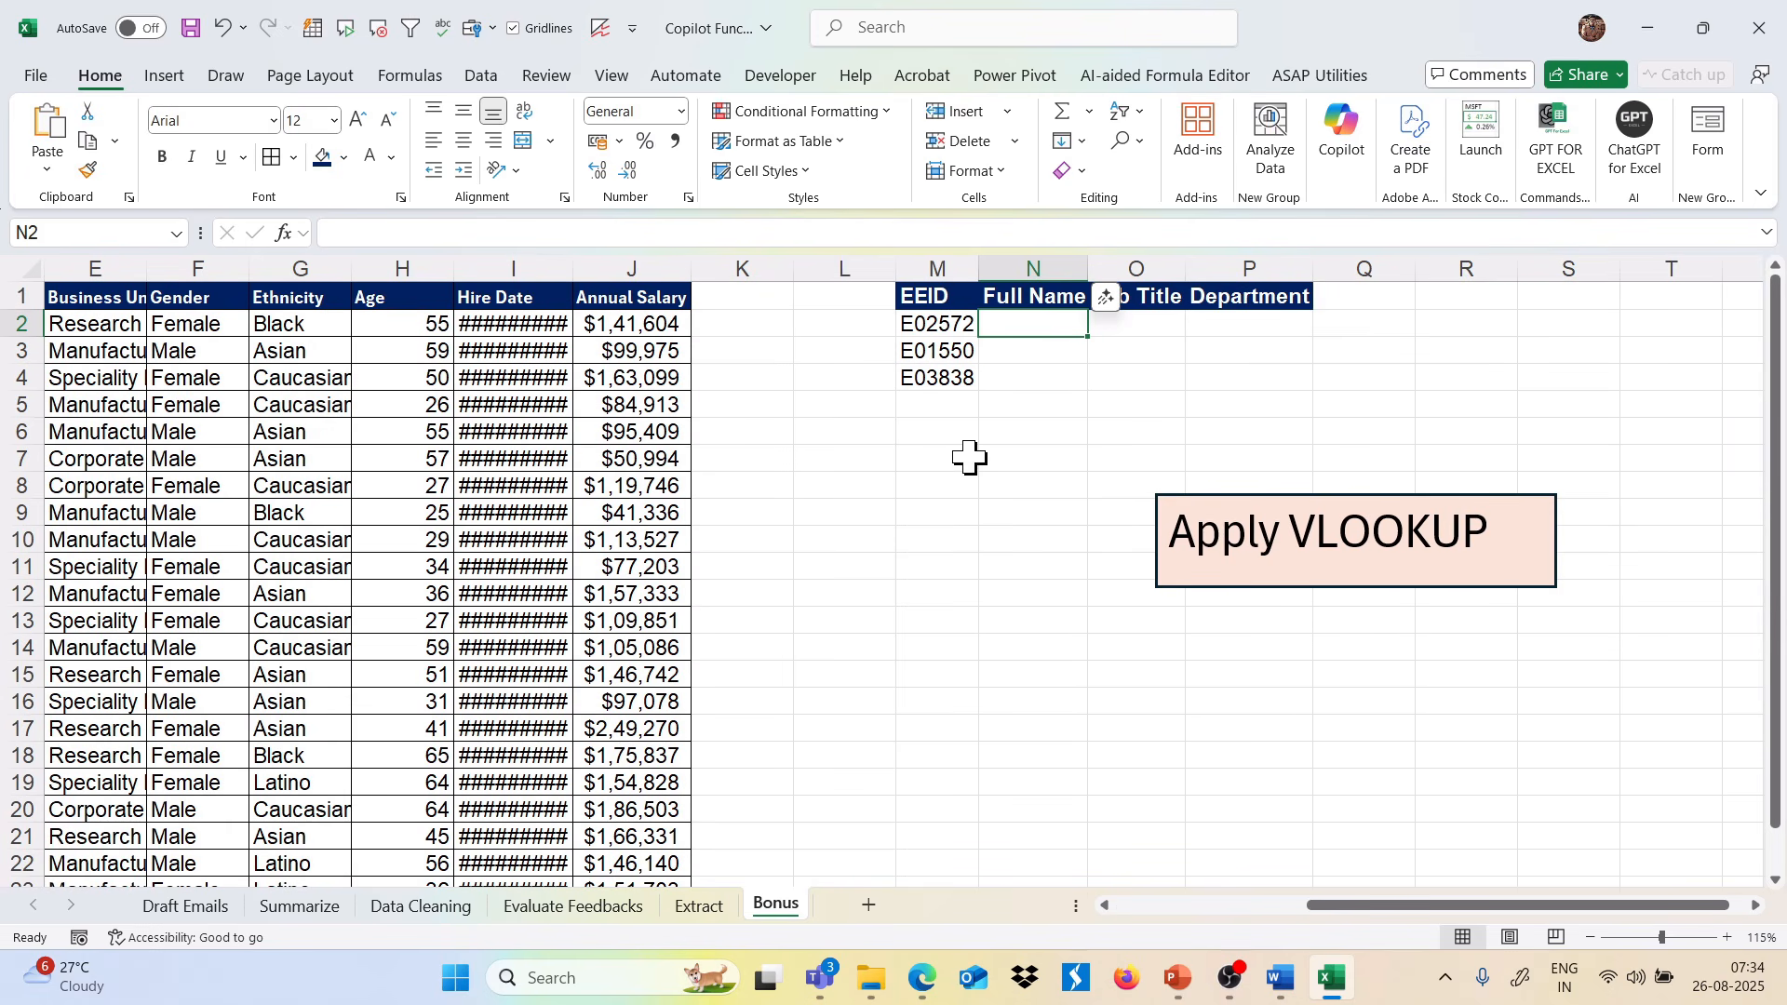
text(=copil)
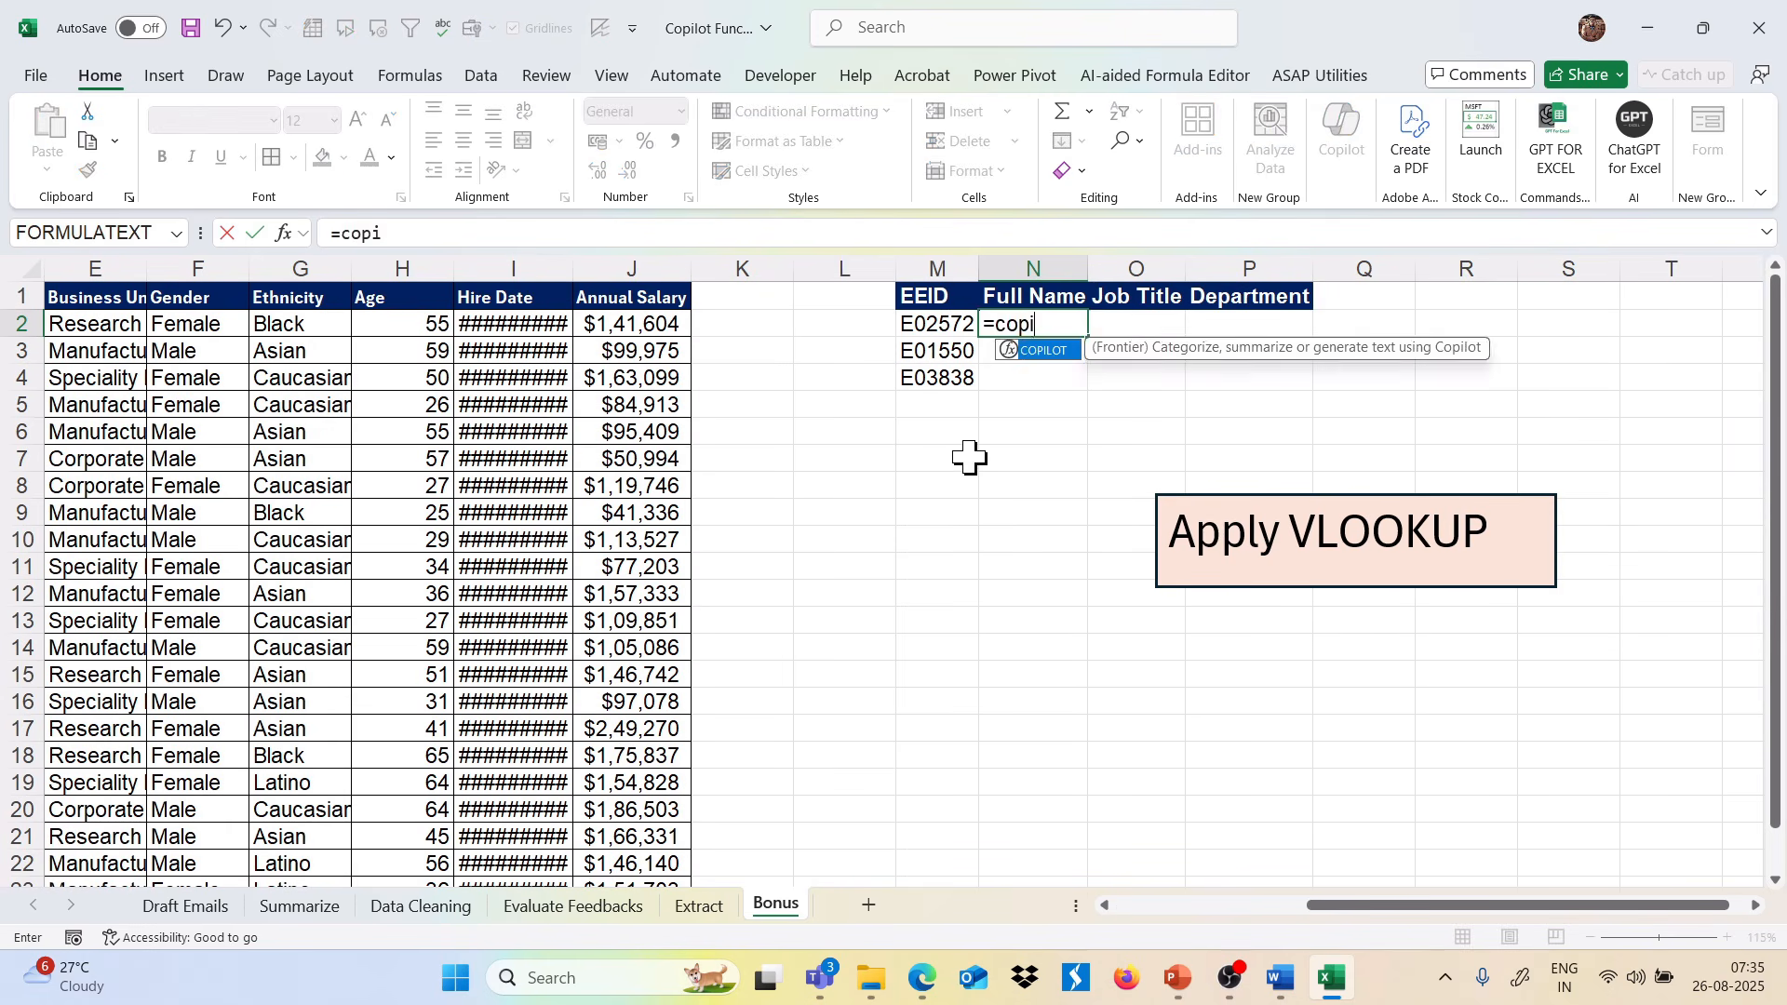
key(Tab)
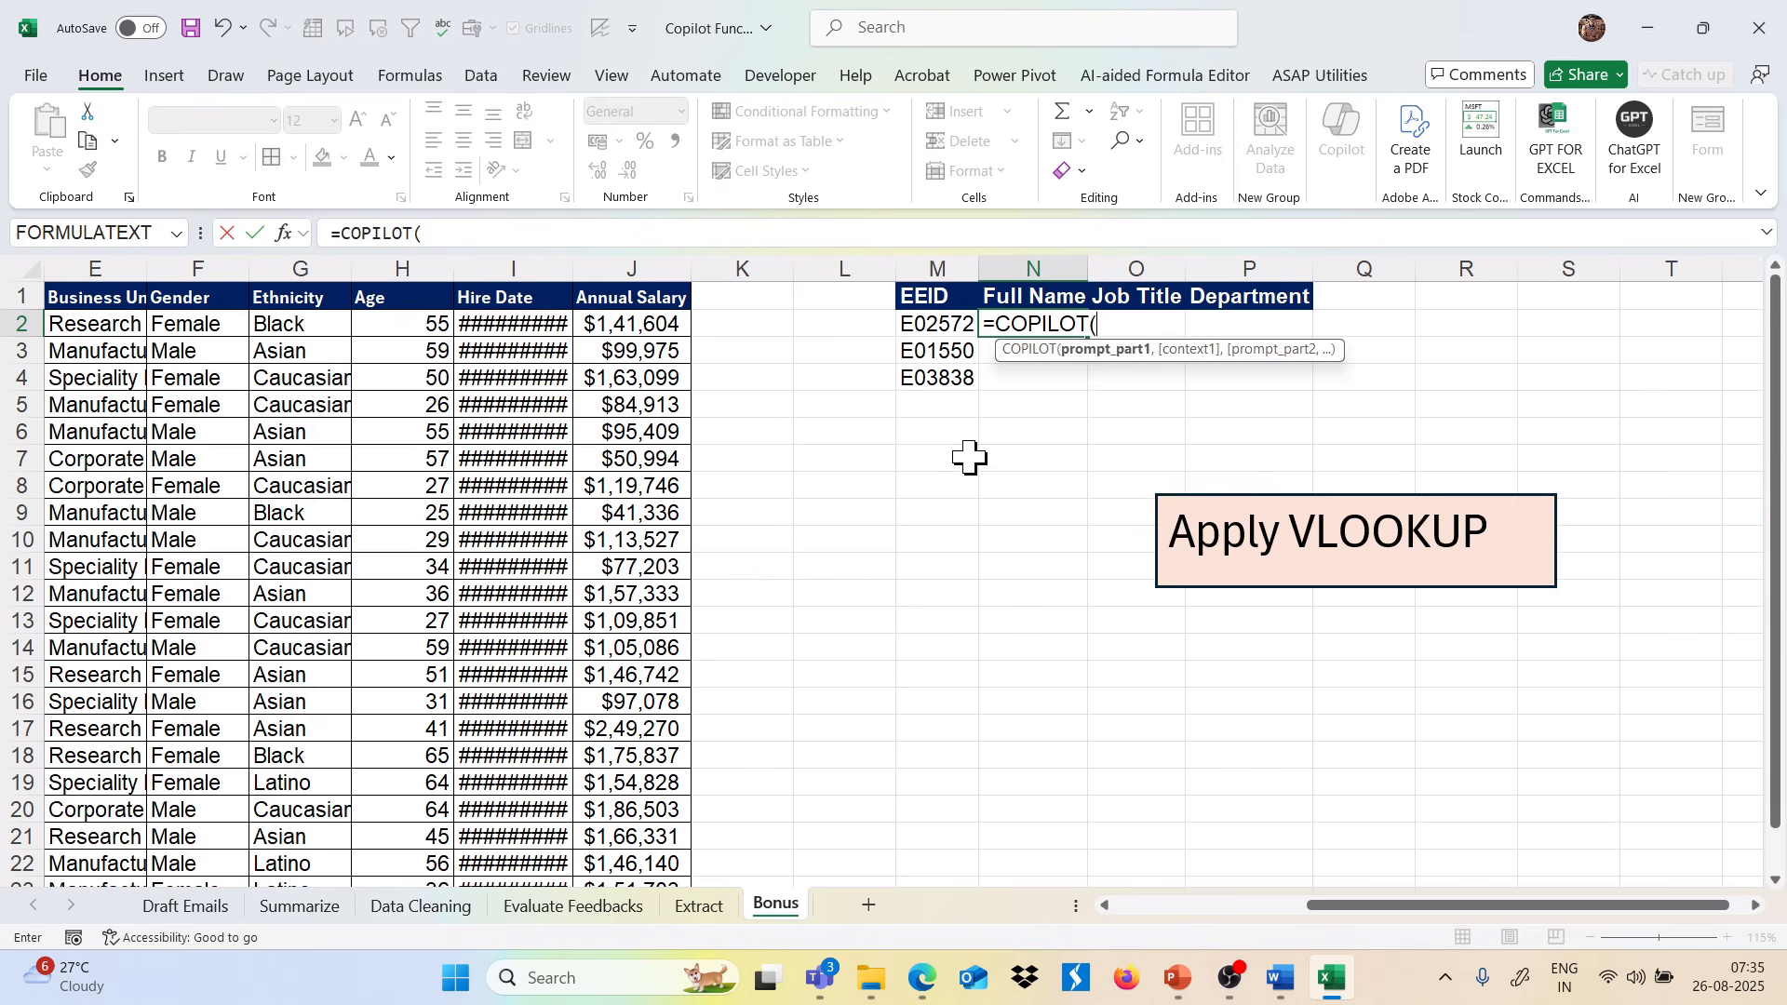
key(Escape)
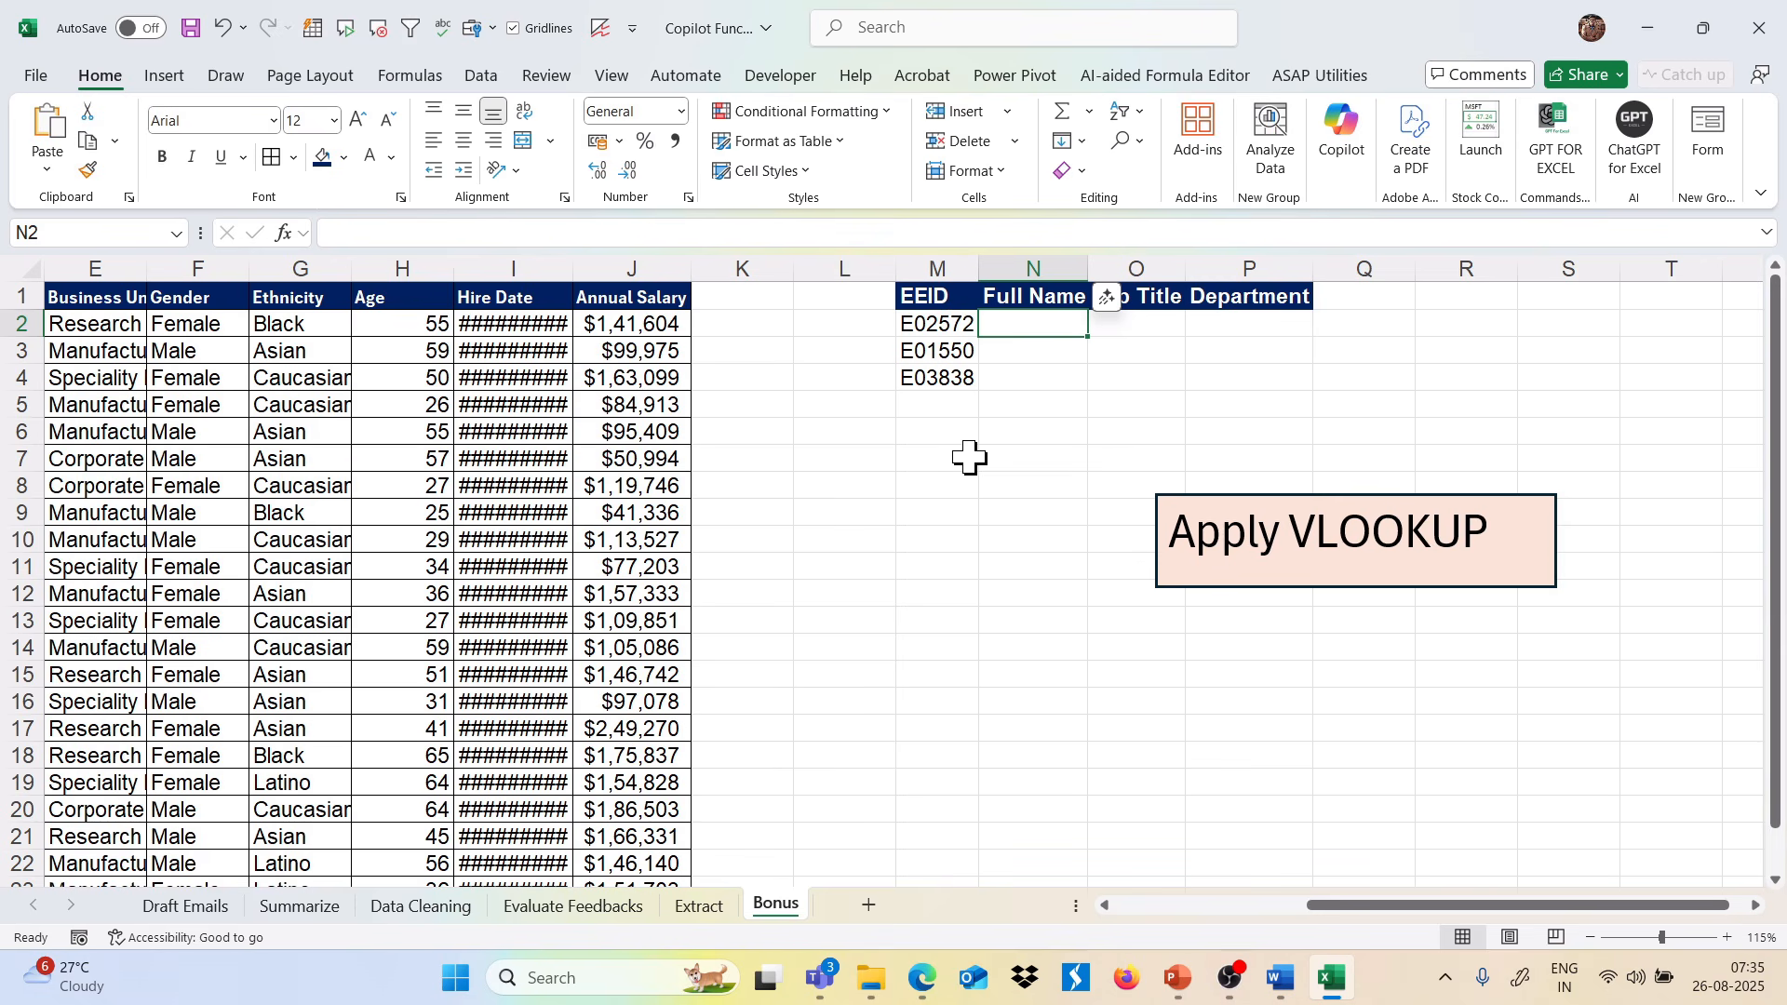
Begin a COPILOT formula in cell N2 with the prompt "Apply vlookup".
text(=c)
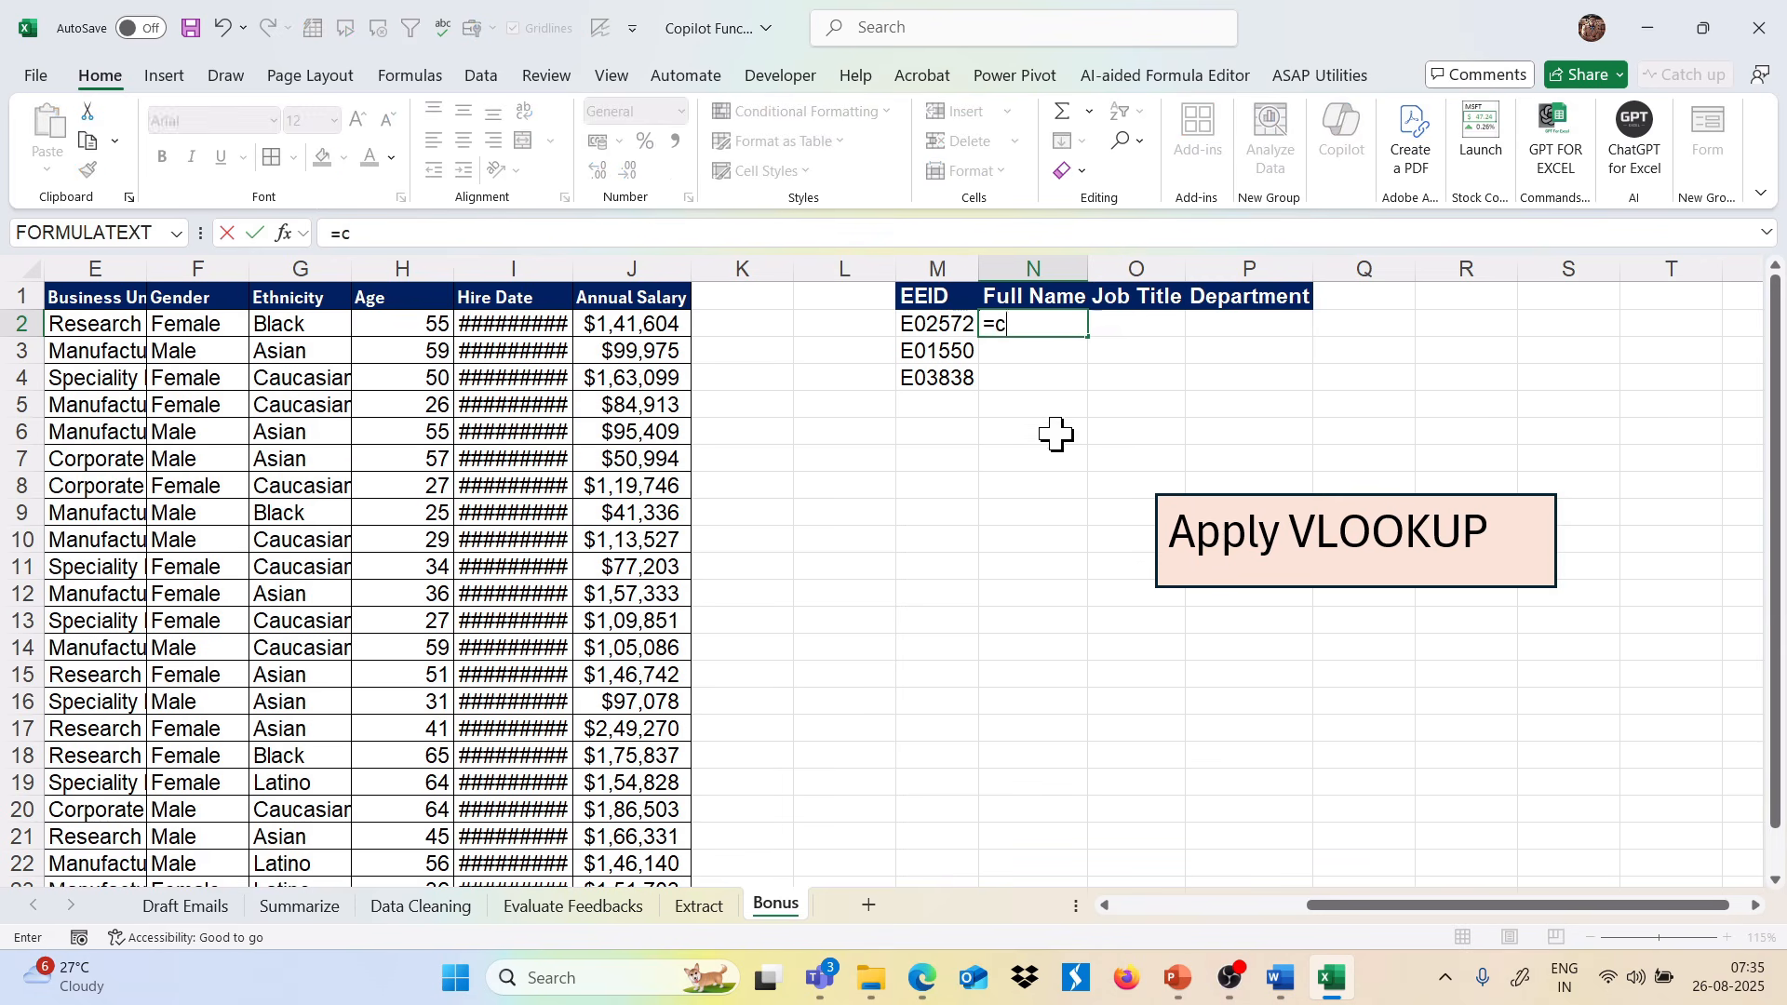
text(opi)
key(Tab)
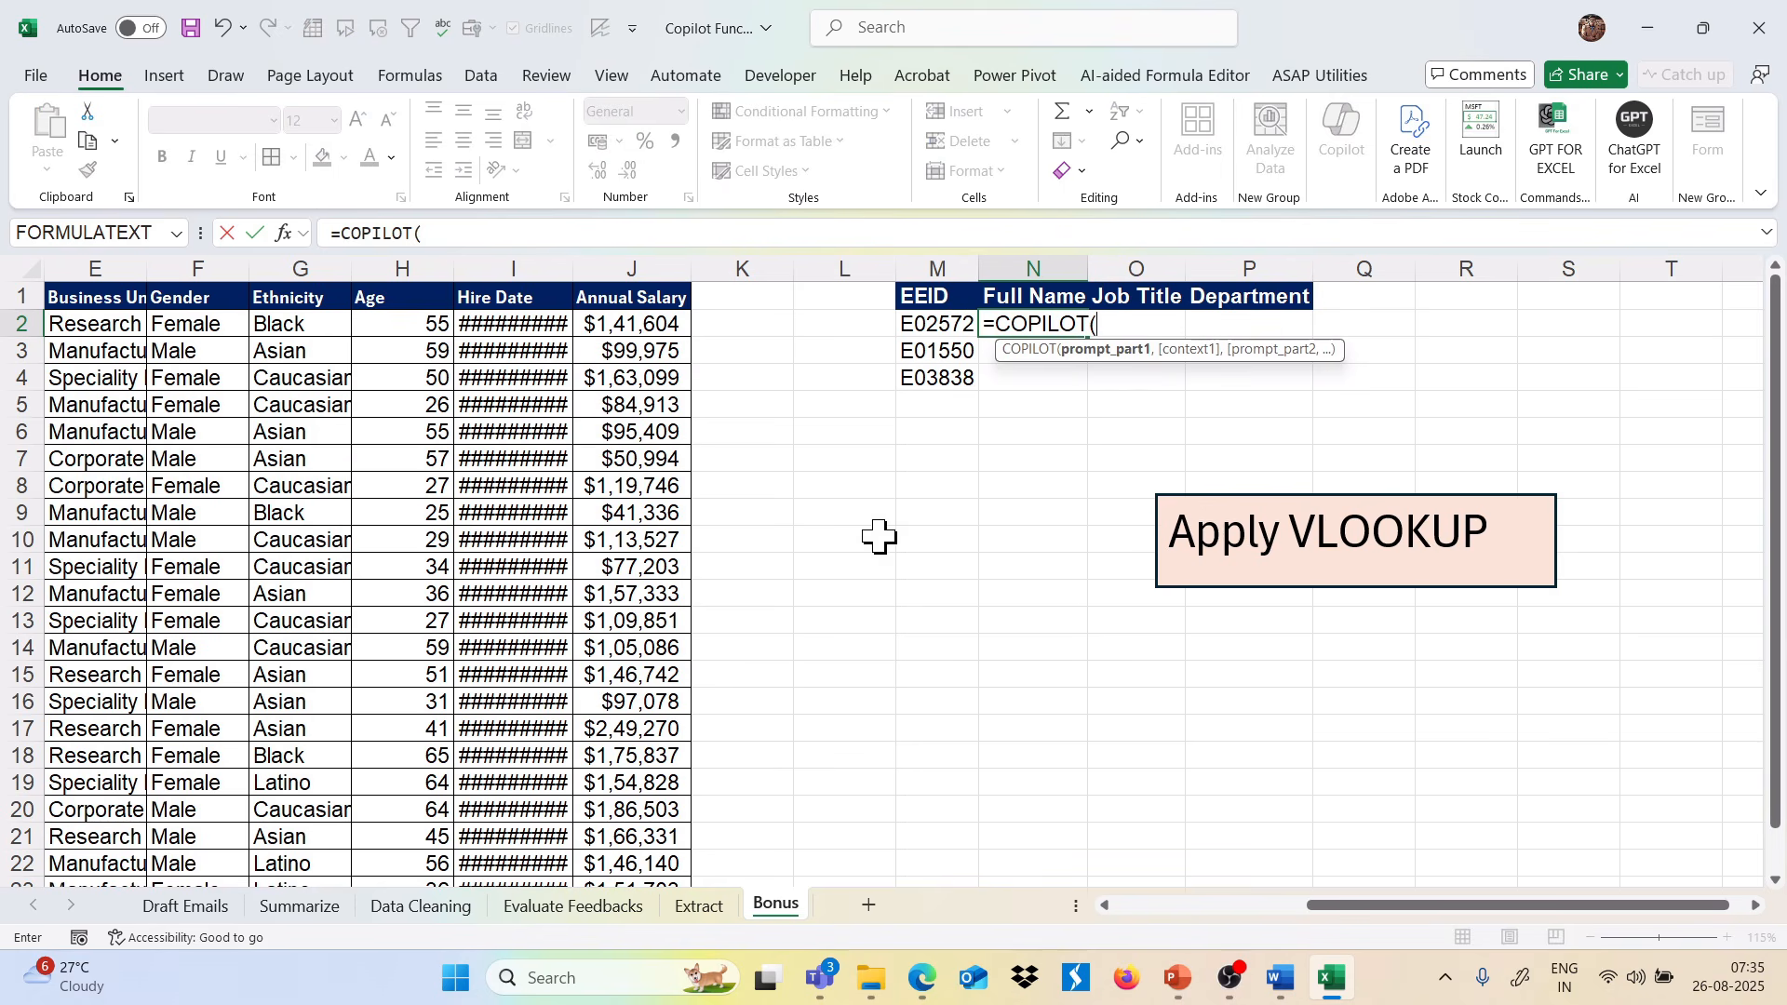
text("Ap)
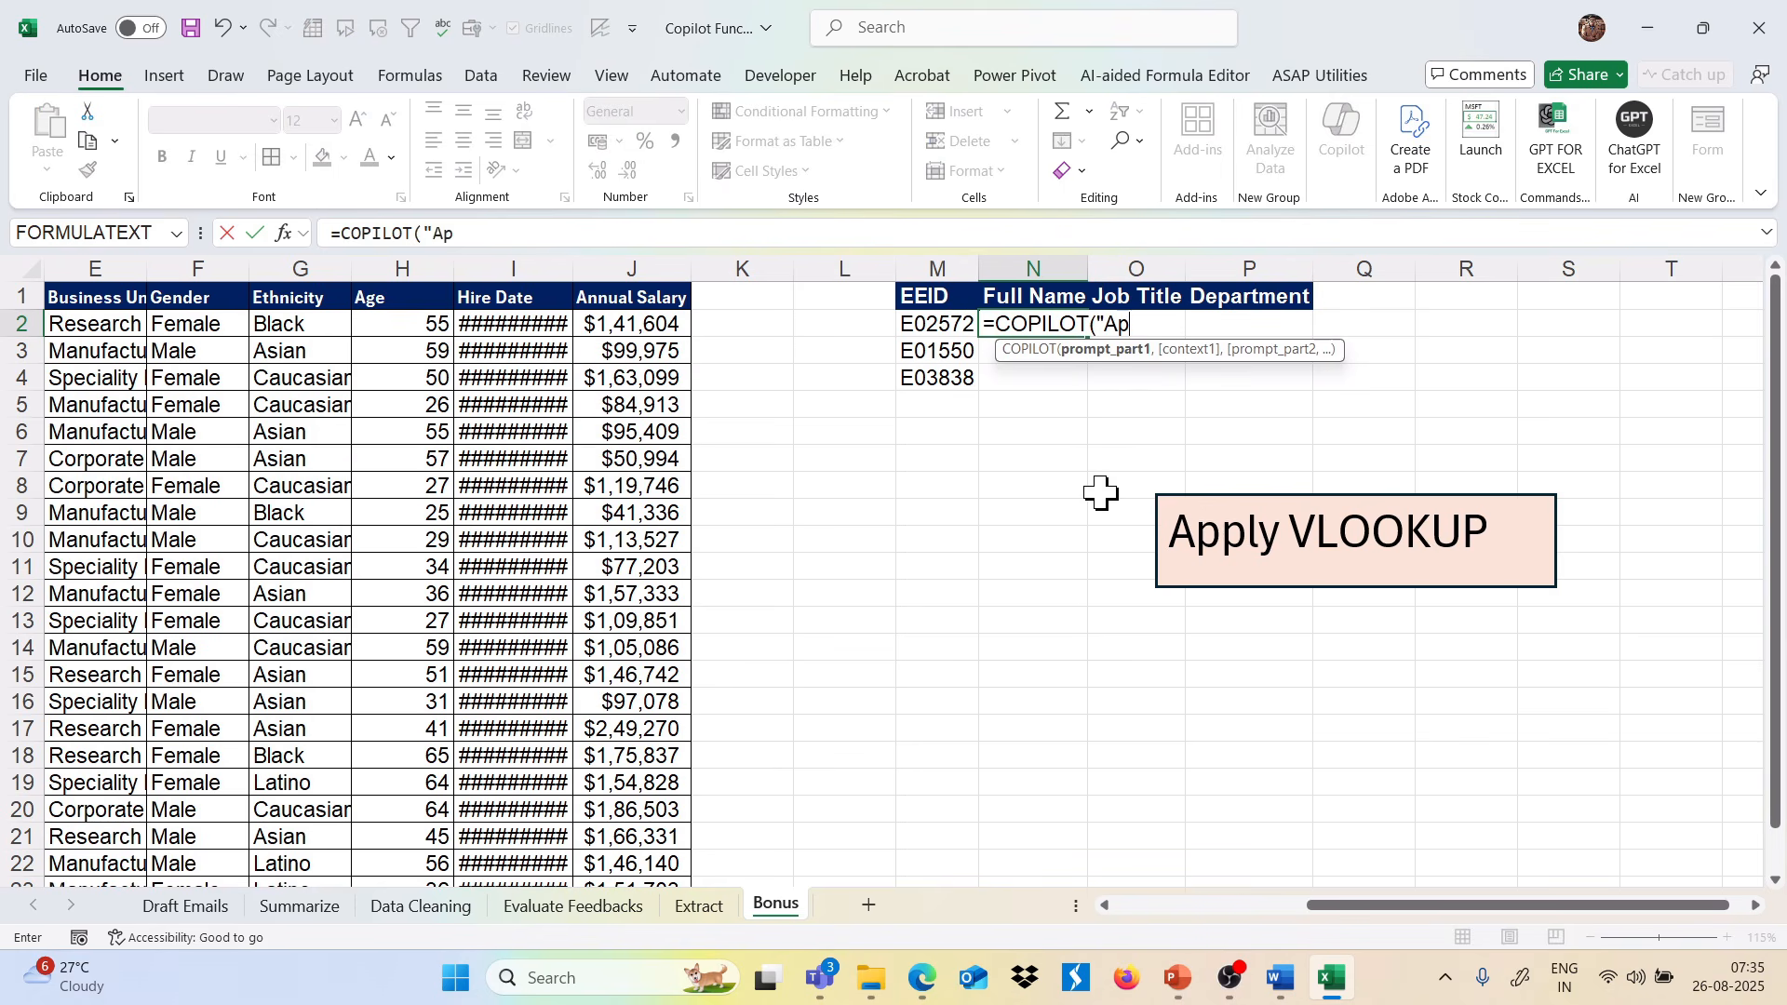
text(ply vlookup",)
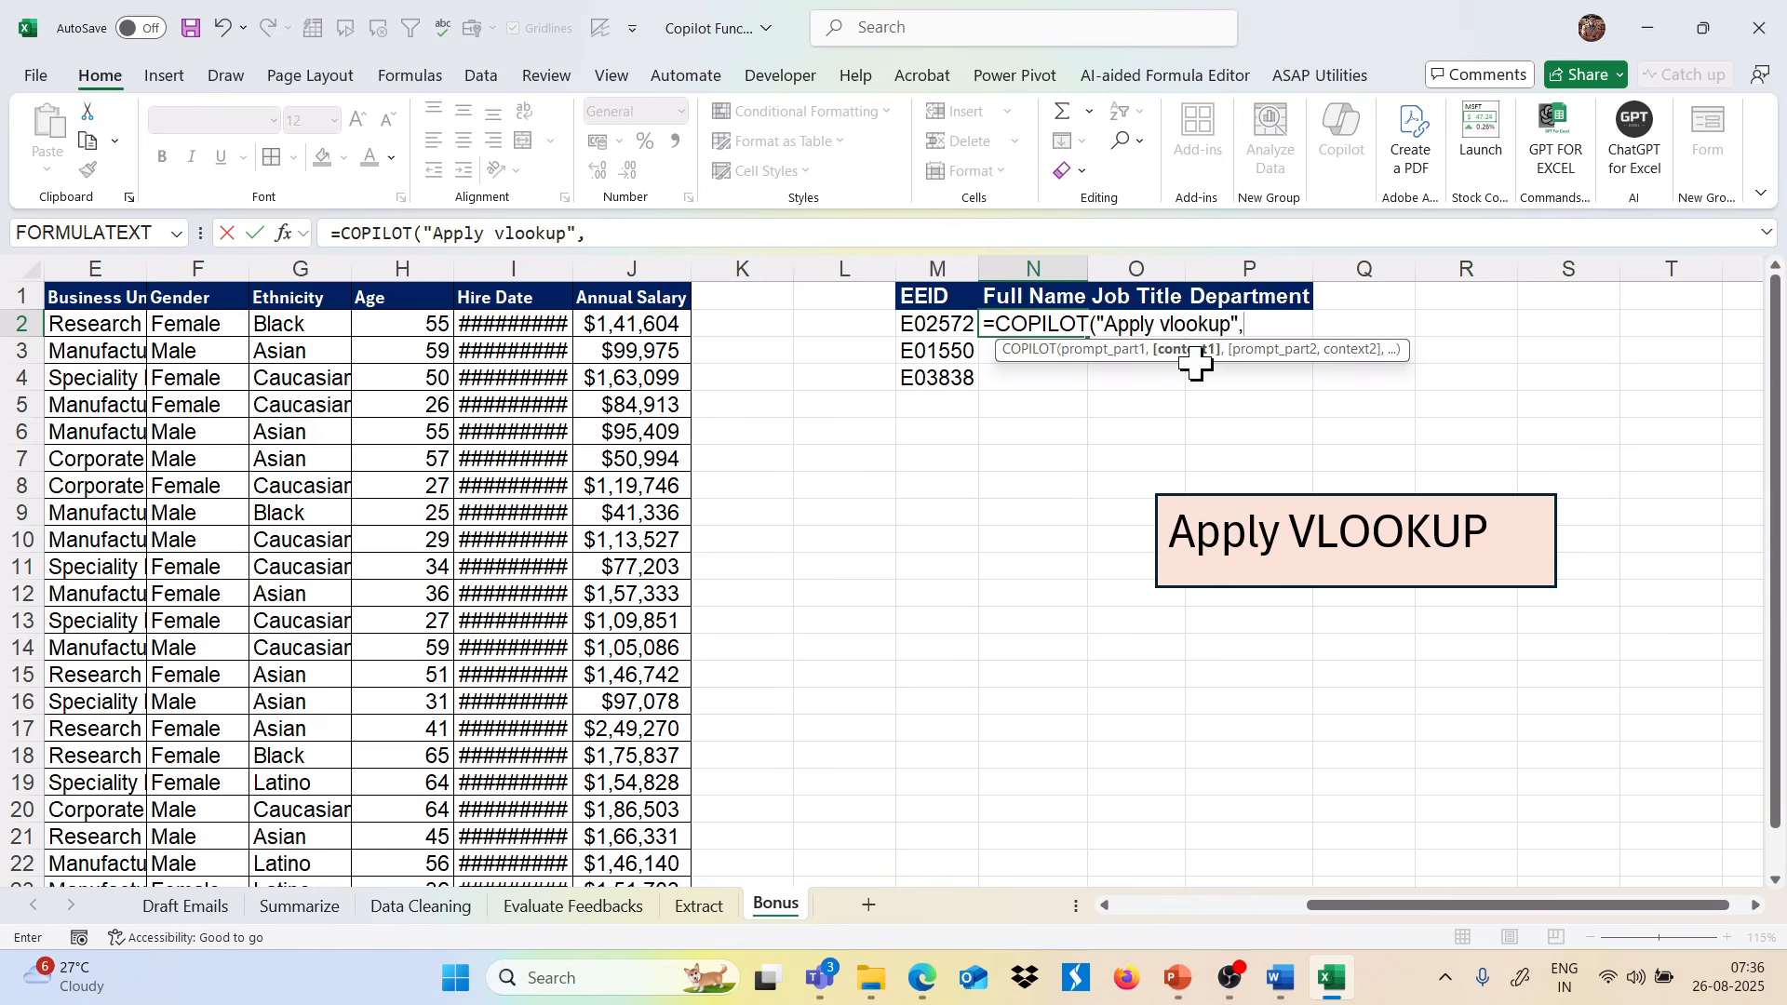
Supply the whole employee table A1:J23 as the first context of the N2 formula.
scroll(730, 666, left, 2)
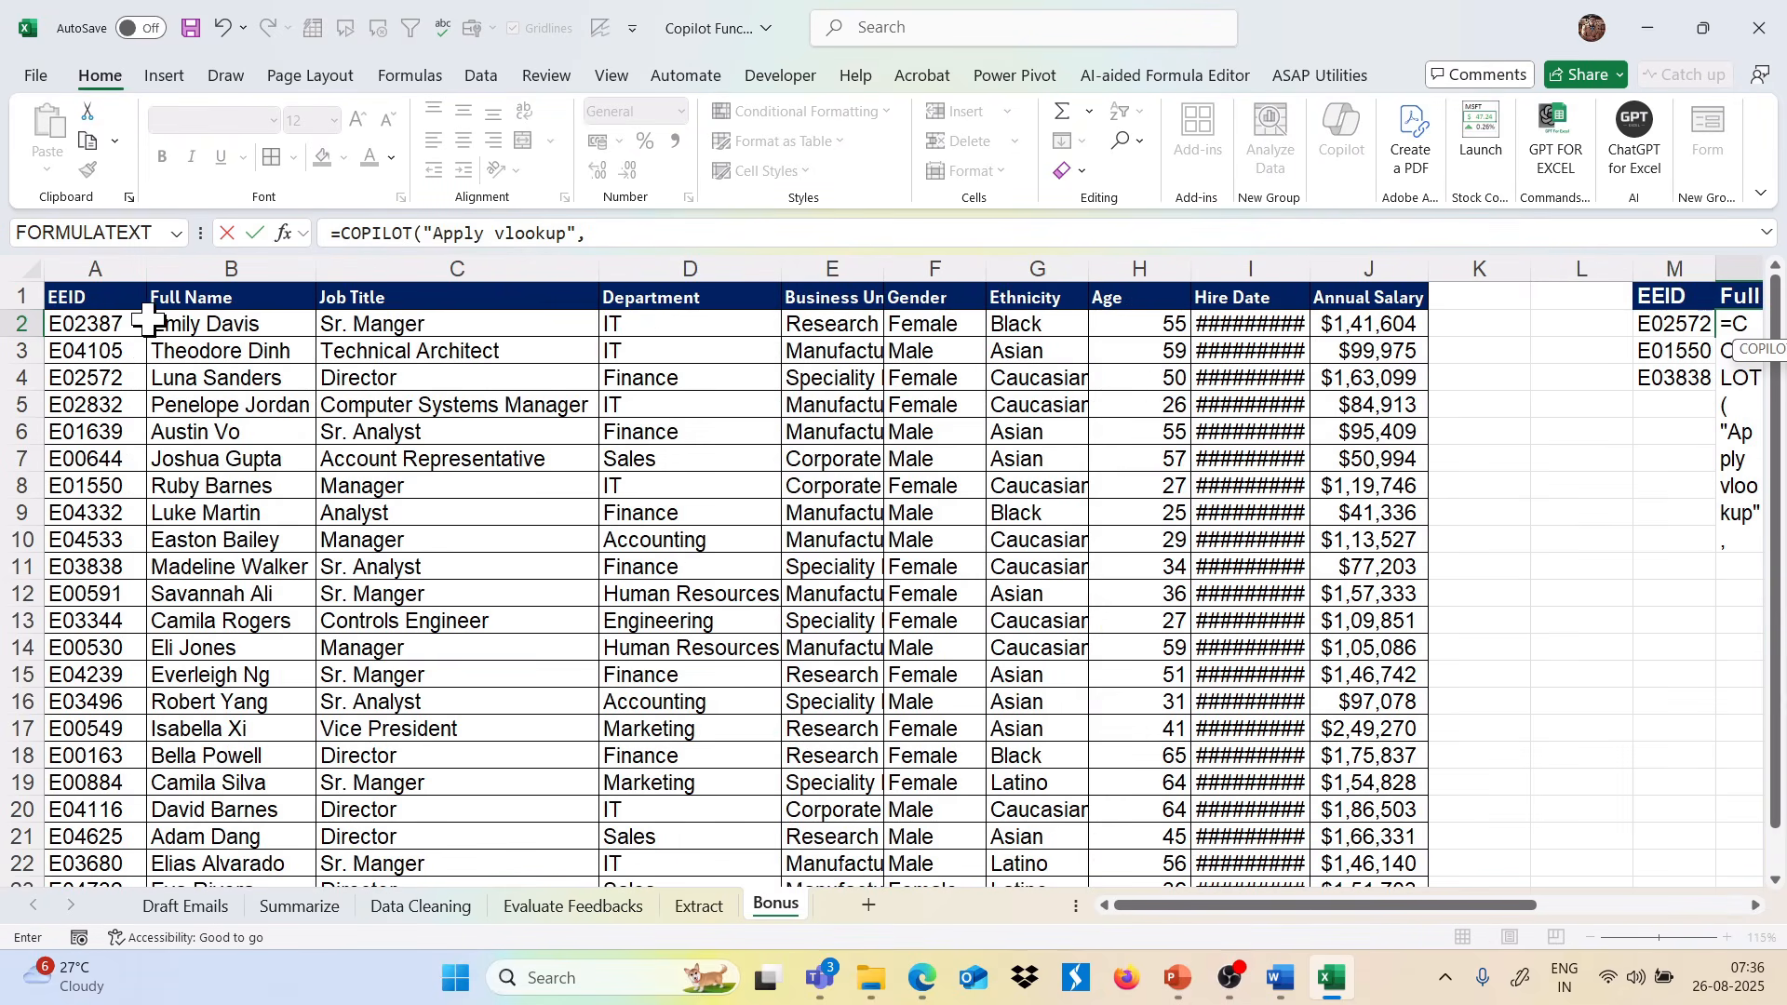
click(114, 299)
key(ctrl+shift+Right)
key(ctrl+shift+Down)
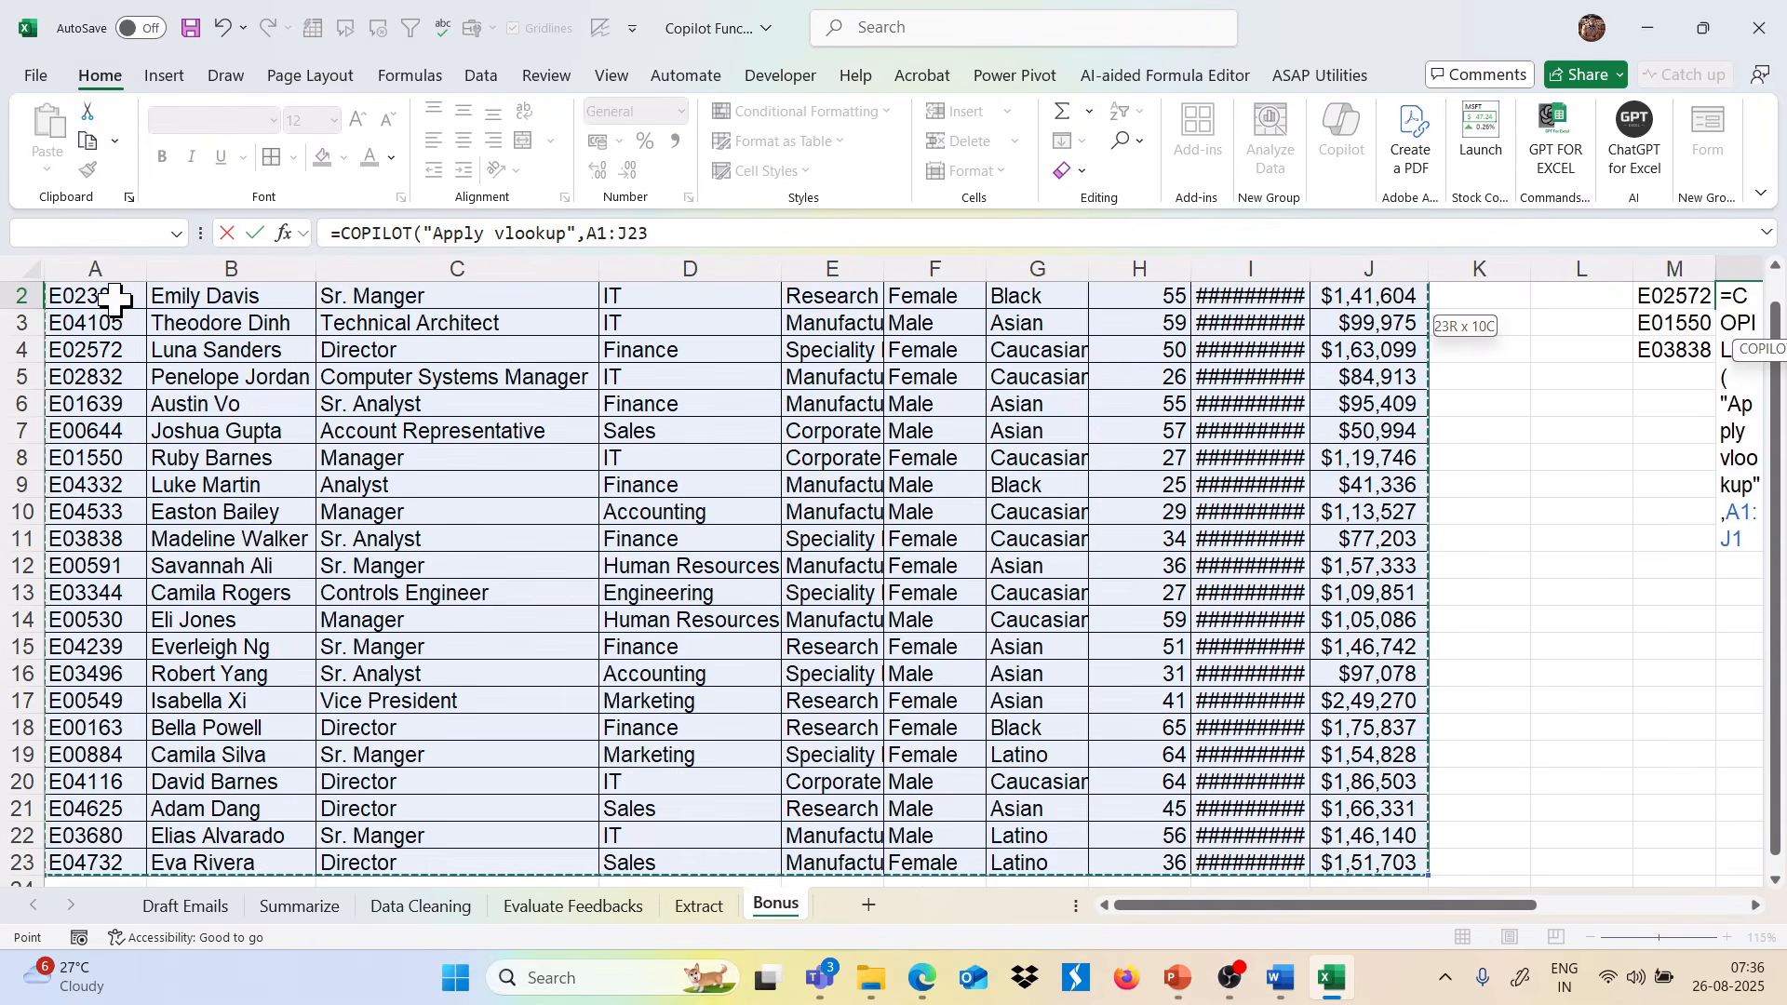
scroll(114, 300, up, 1)
scroll(115, 299, right, 3)
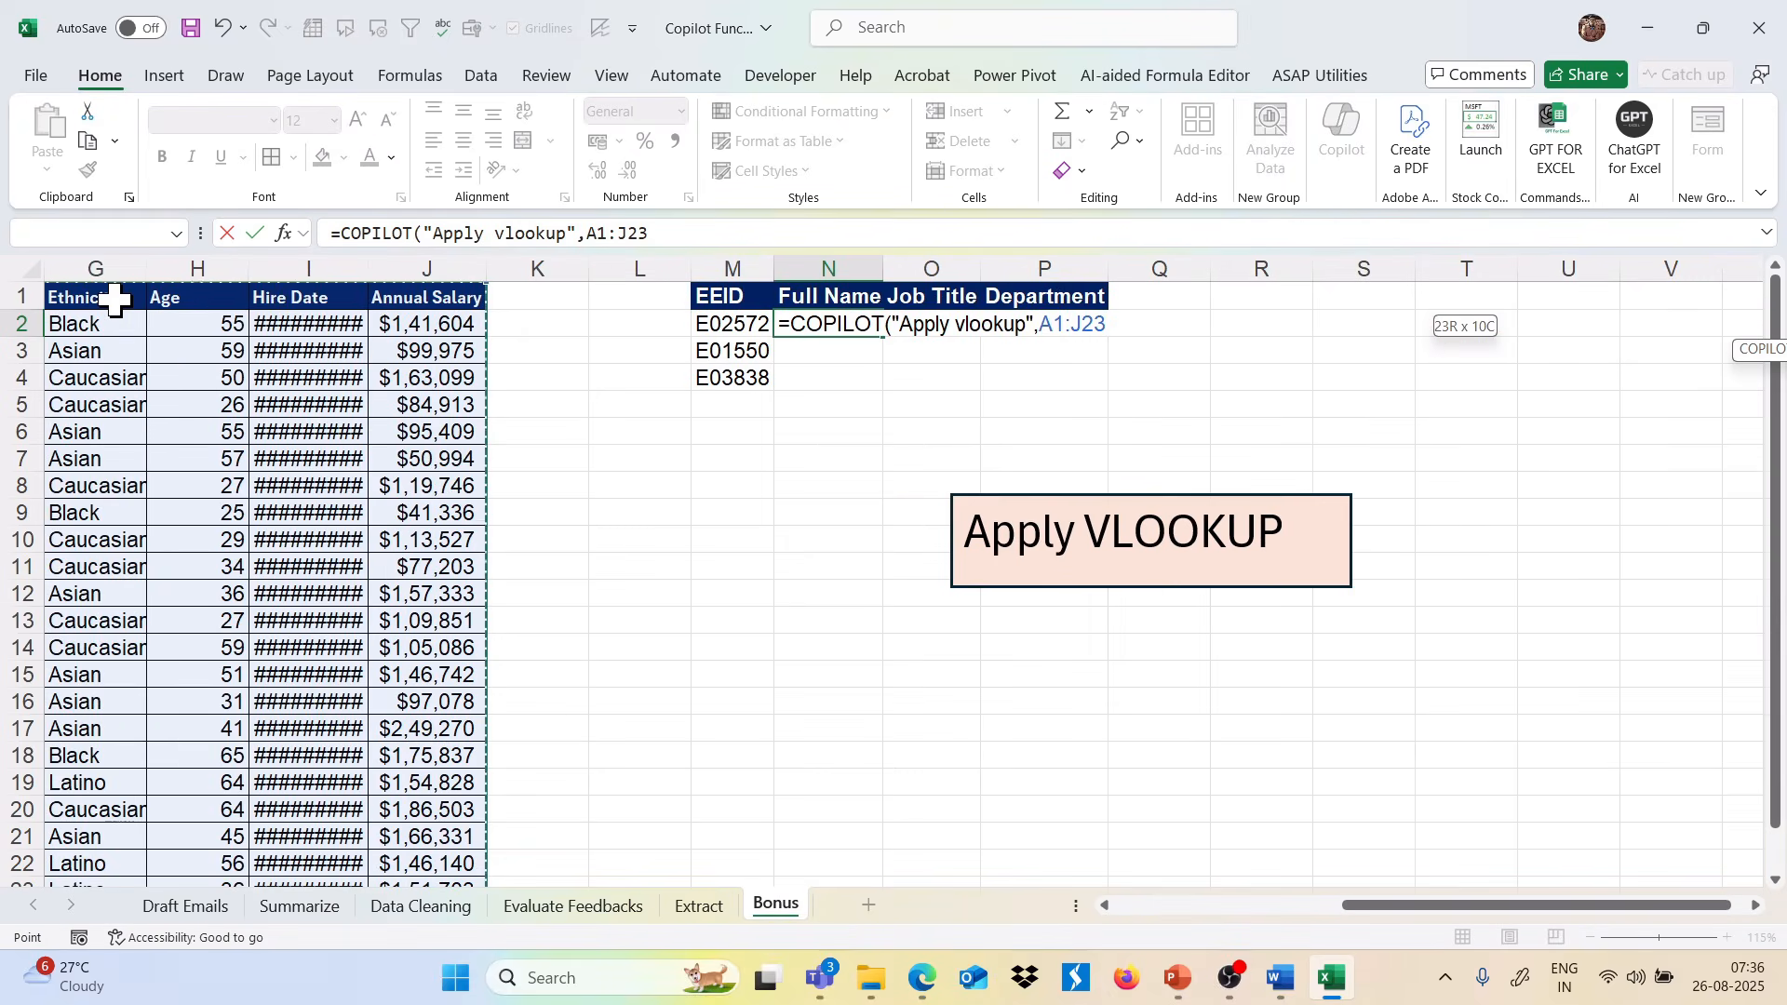
Add the prompt part "Lookup values" to the N2 formula with the EEID cells M2:M4 as its context.
text(,)
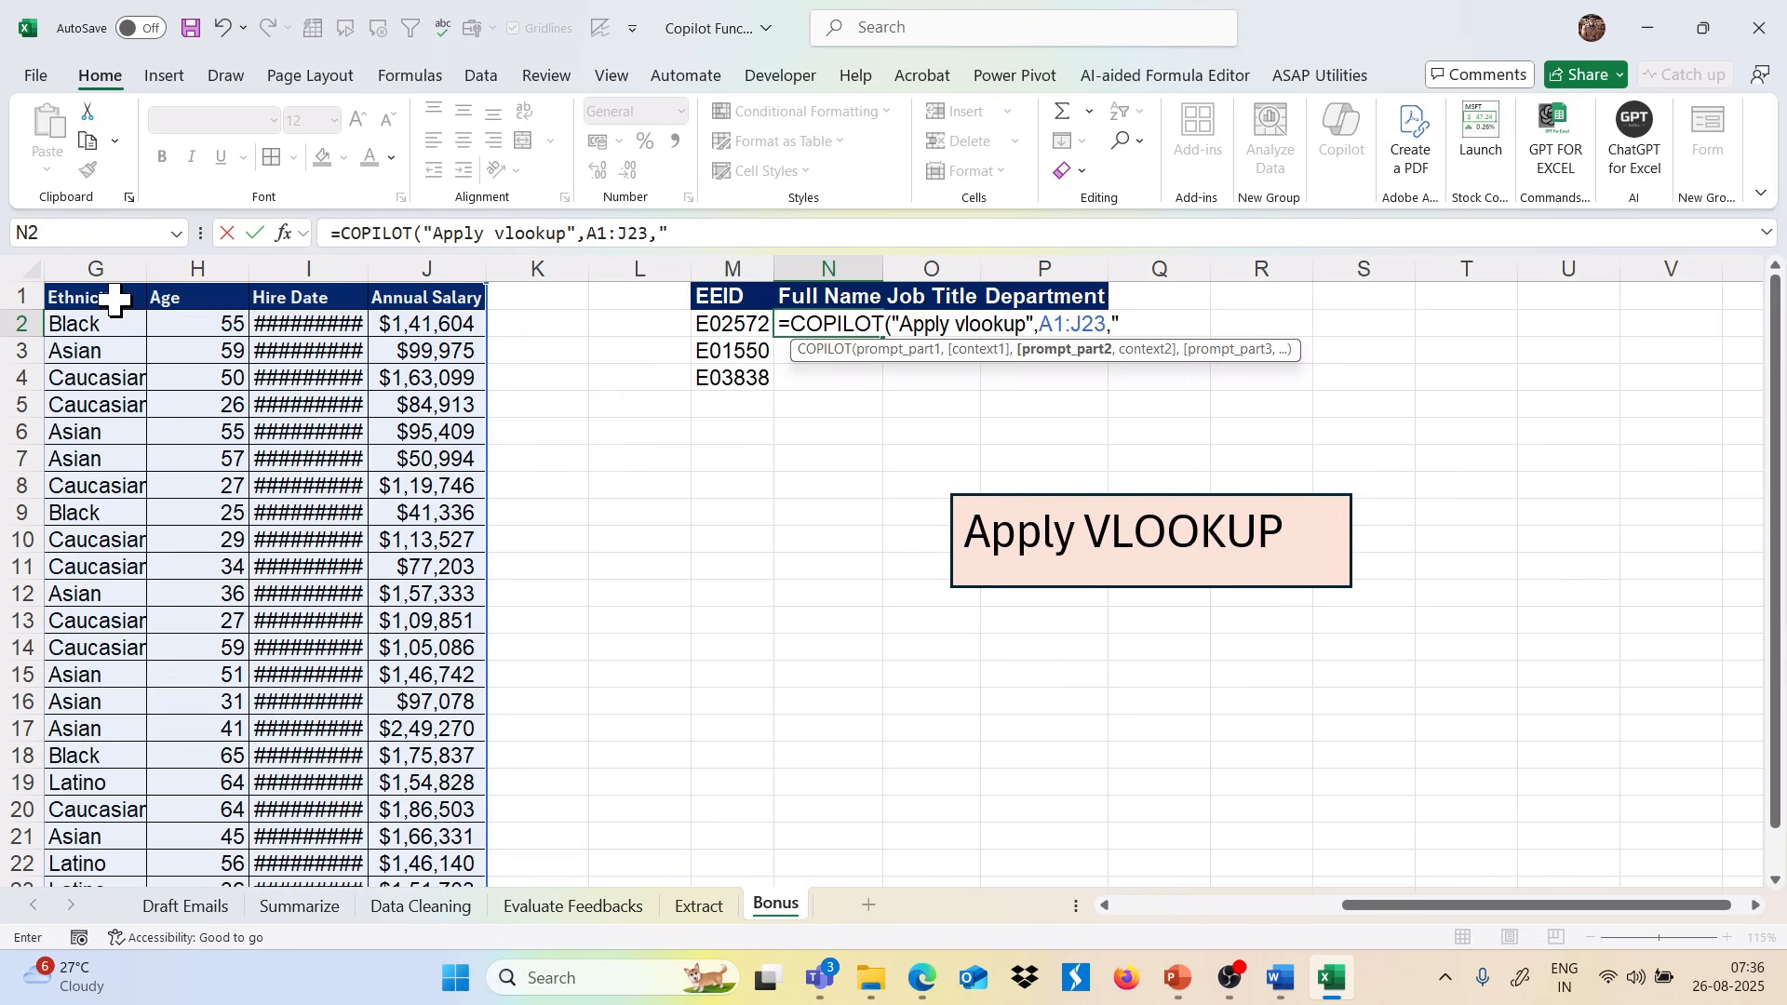
text("Lookup values")
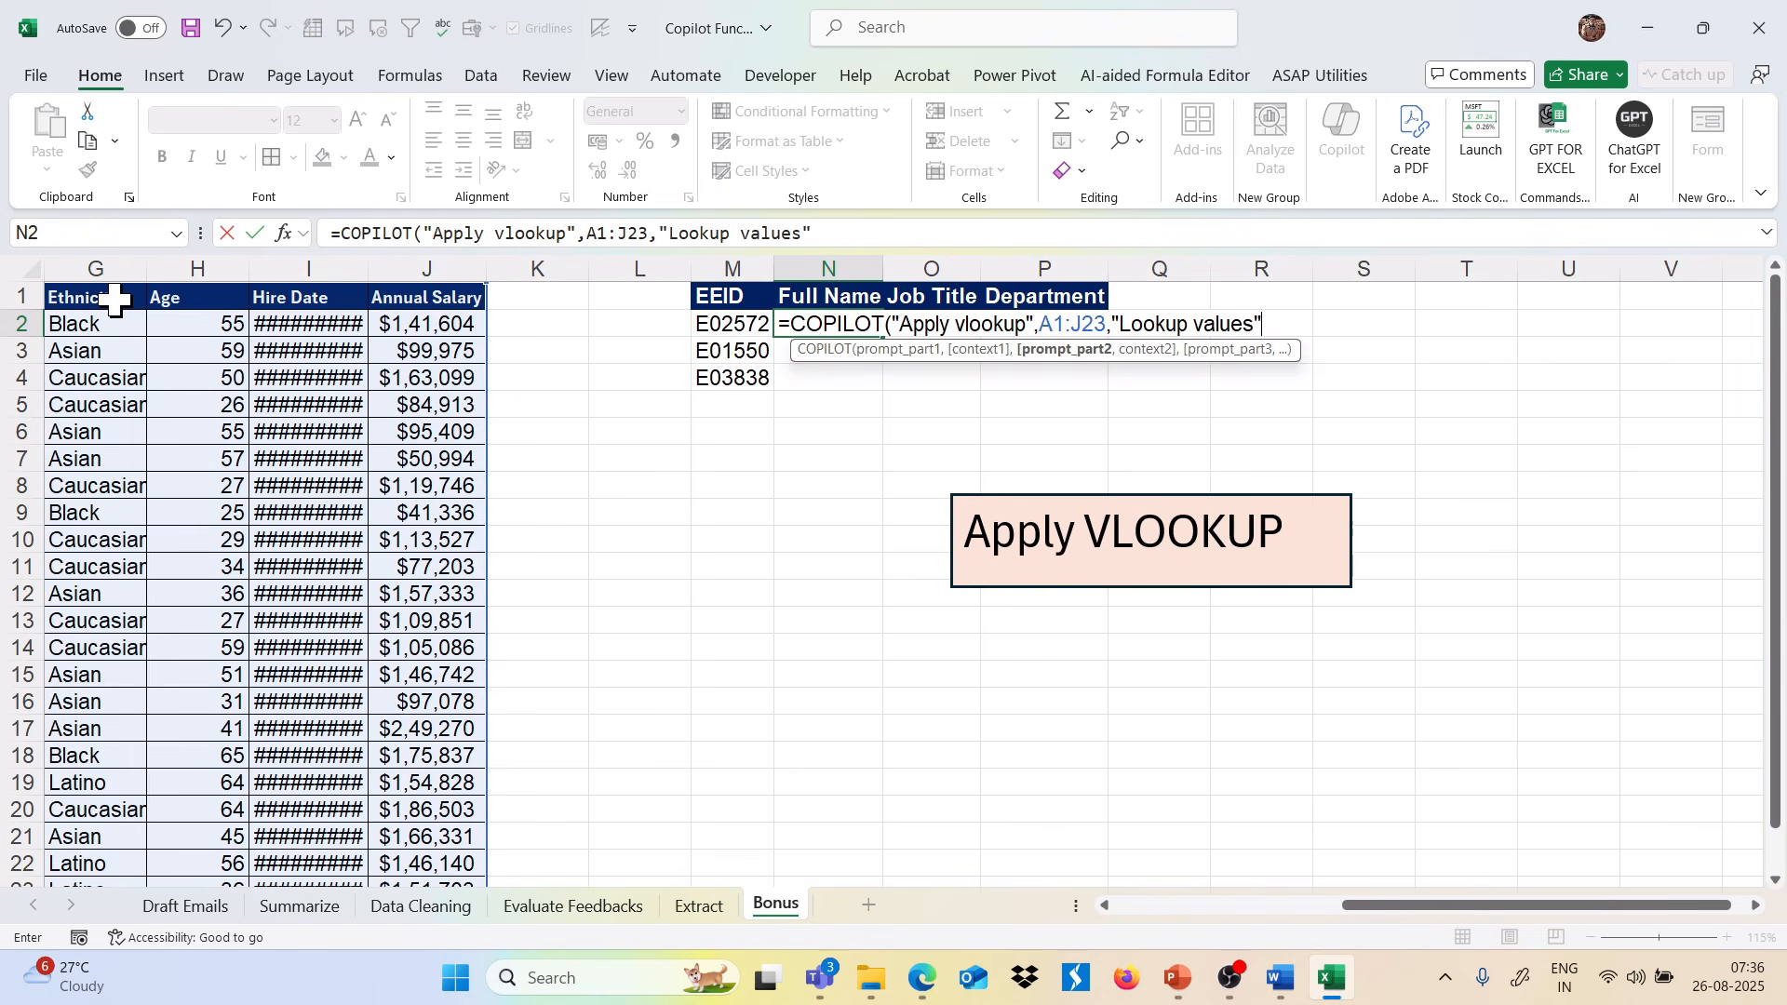
text(,)
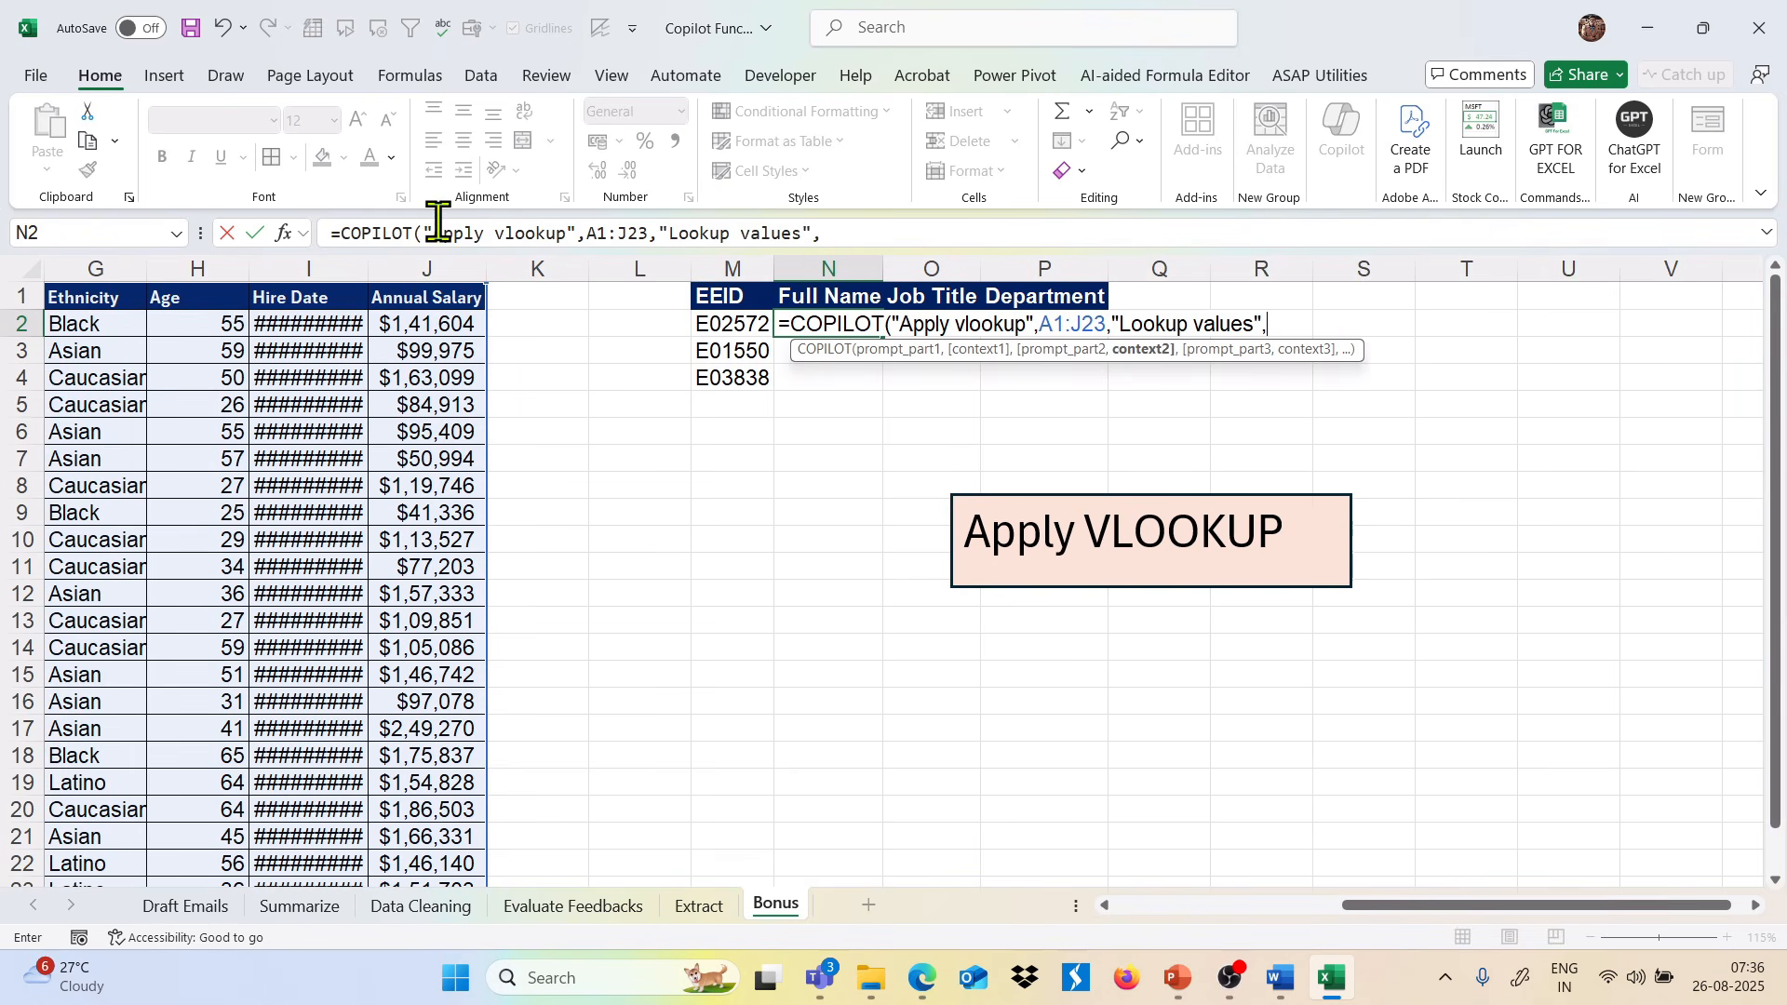
drag(741, 320, 744, 379)
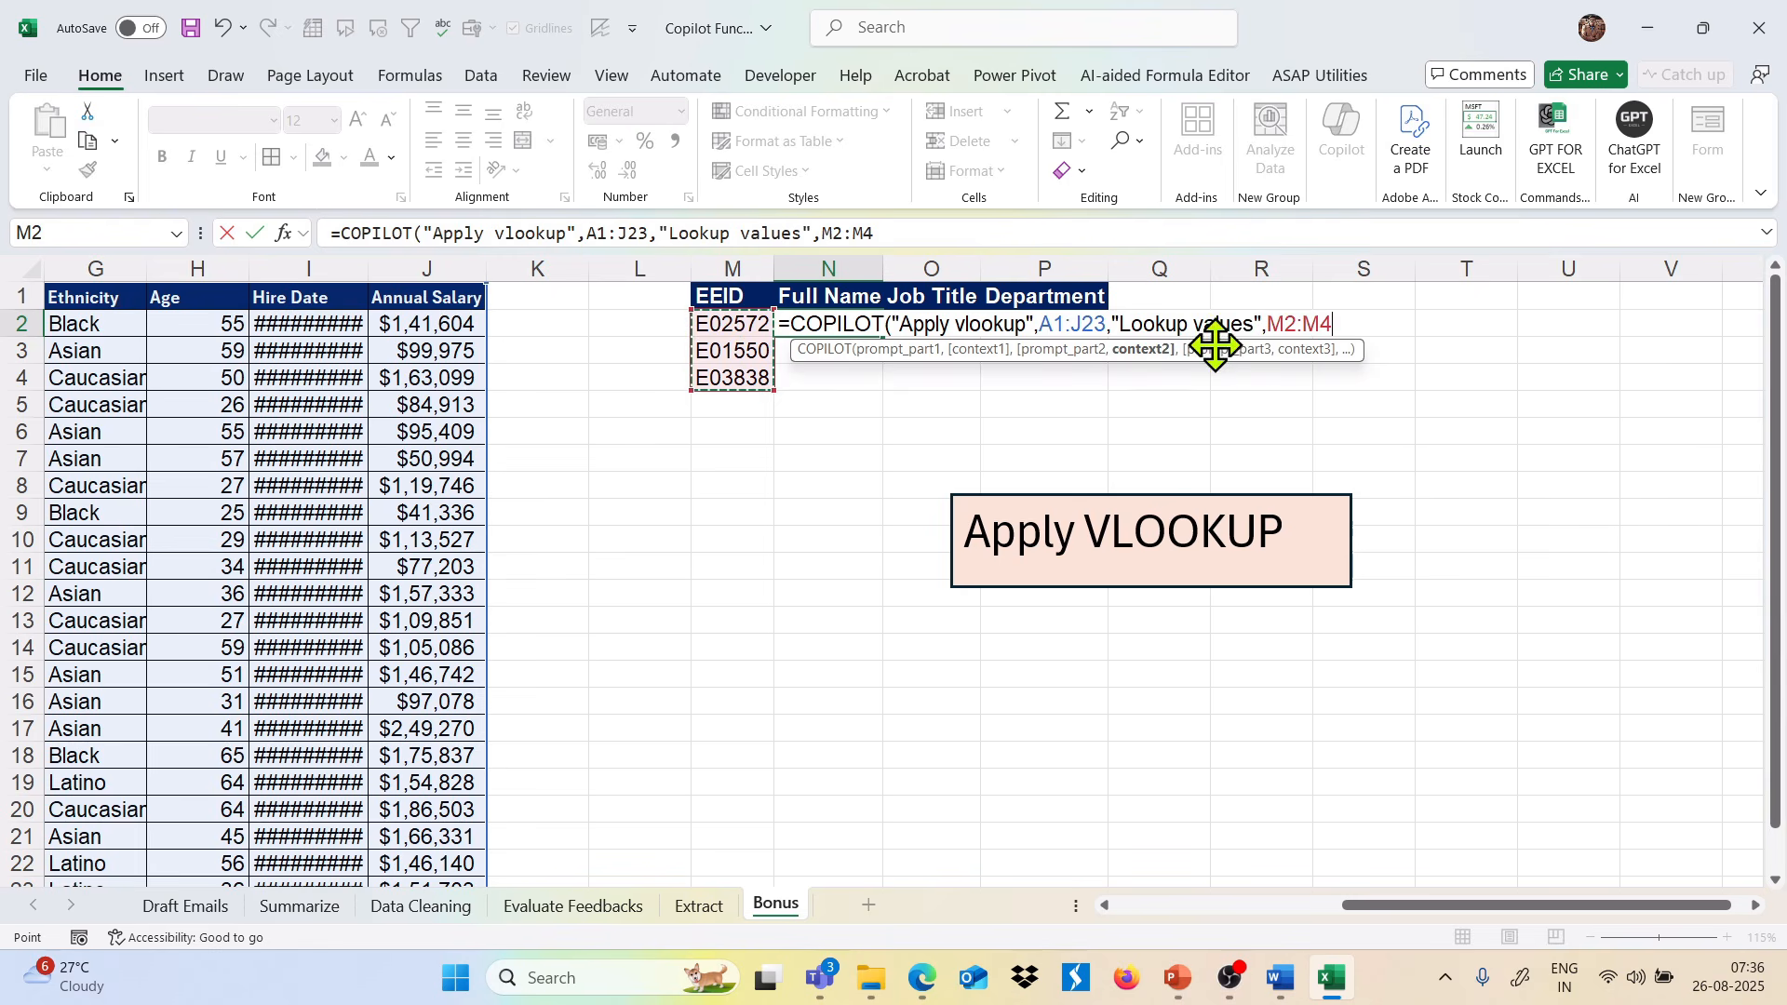
Add "these heading data I want in return" as the third prompt part of the N2 formula.
text(,)
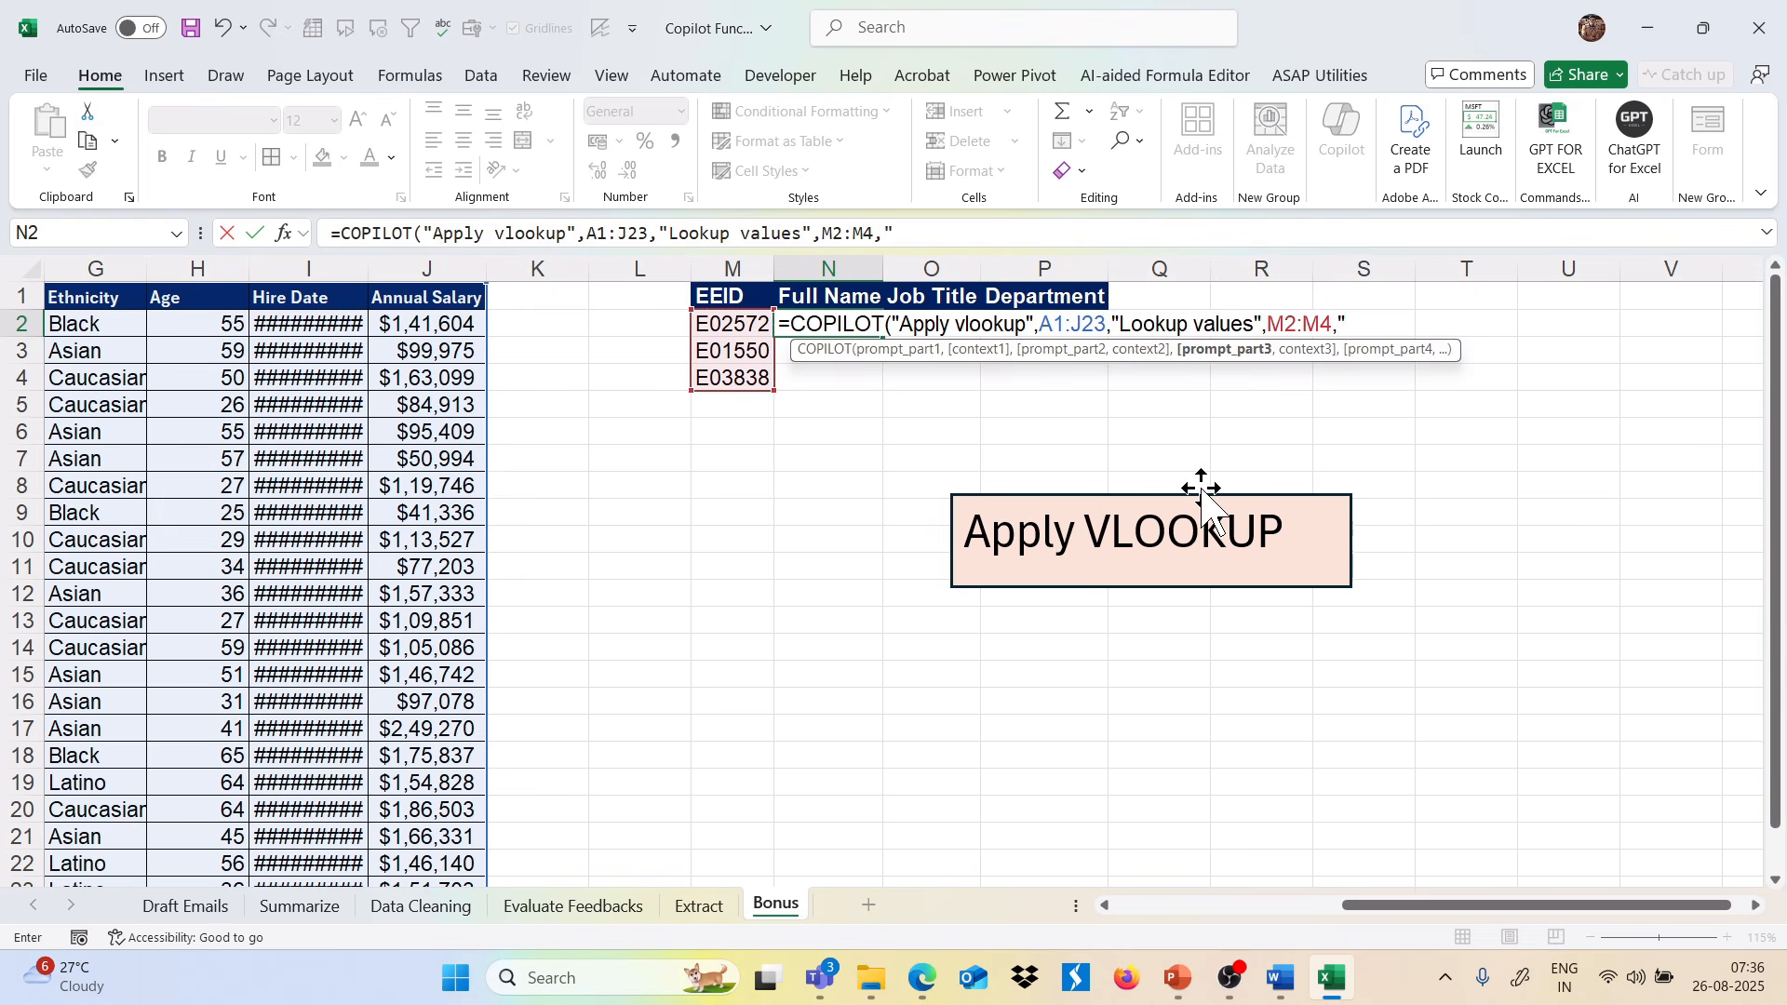
text(I want in return)
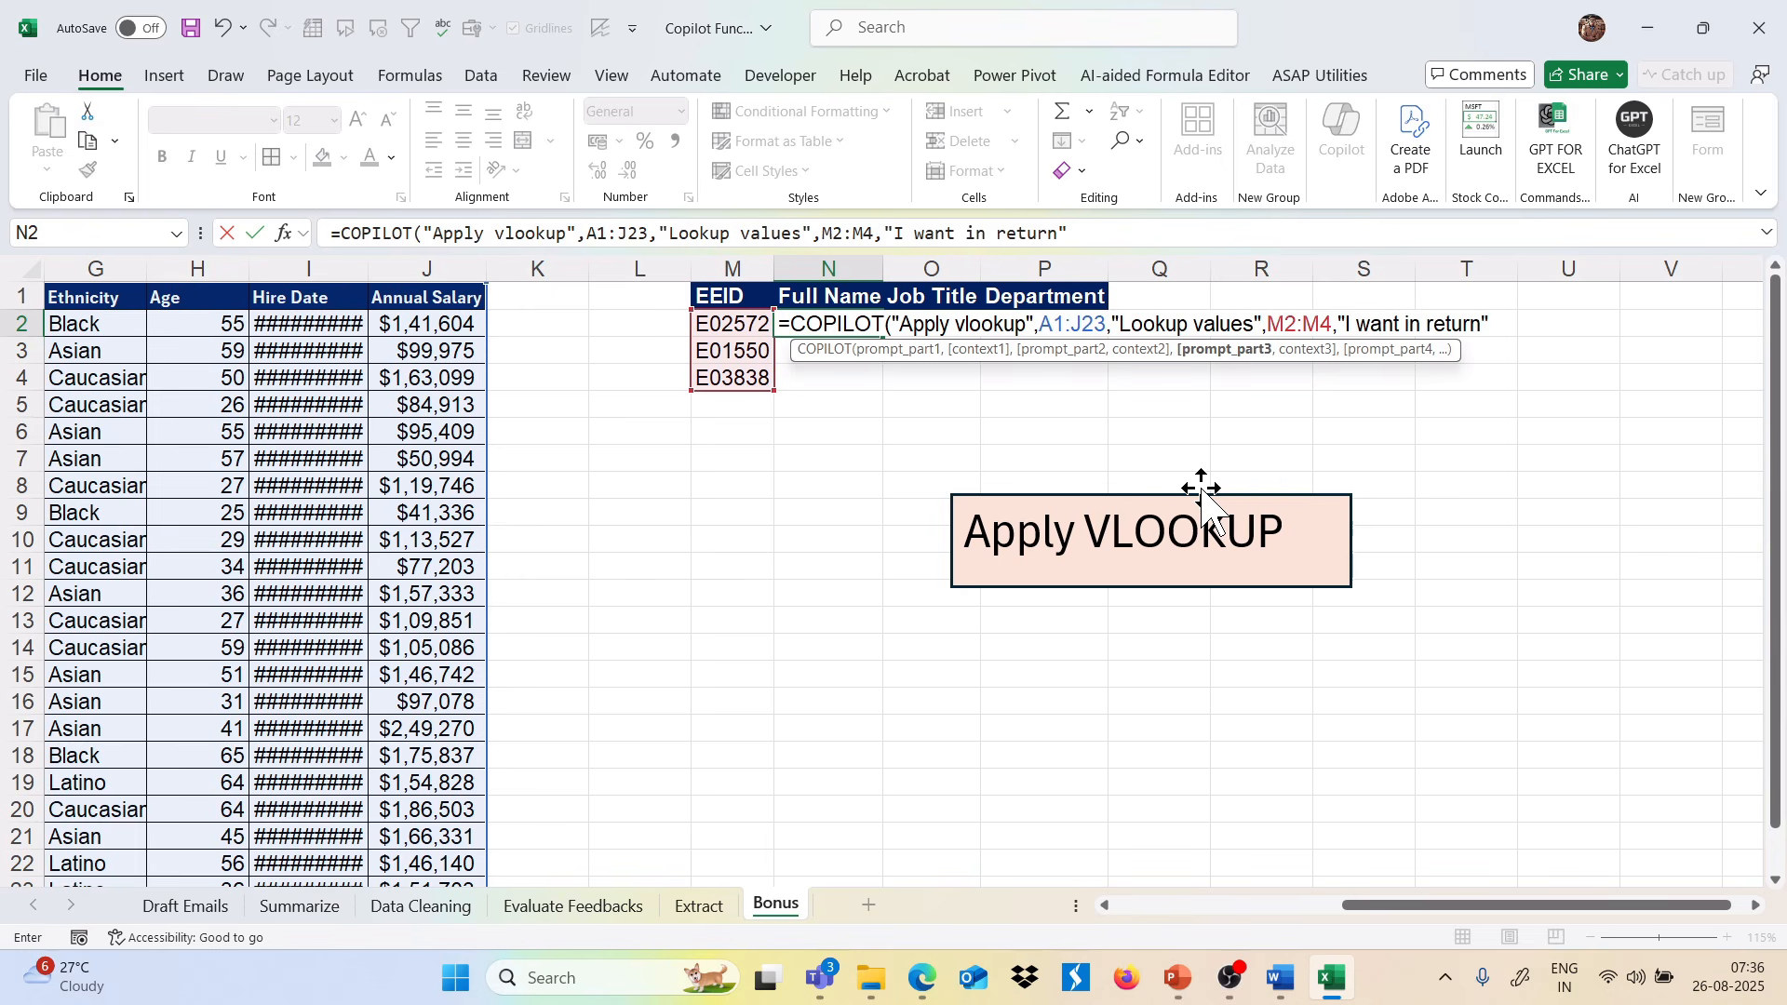
click(1345, 324)
text(these headin)
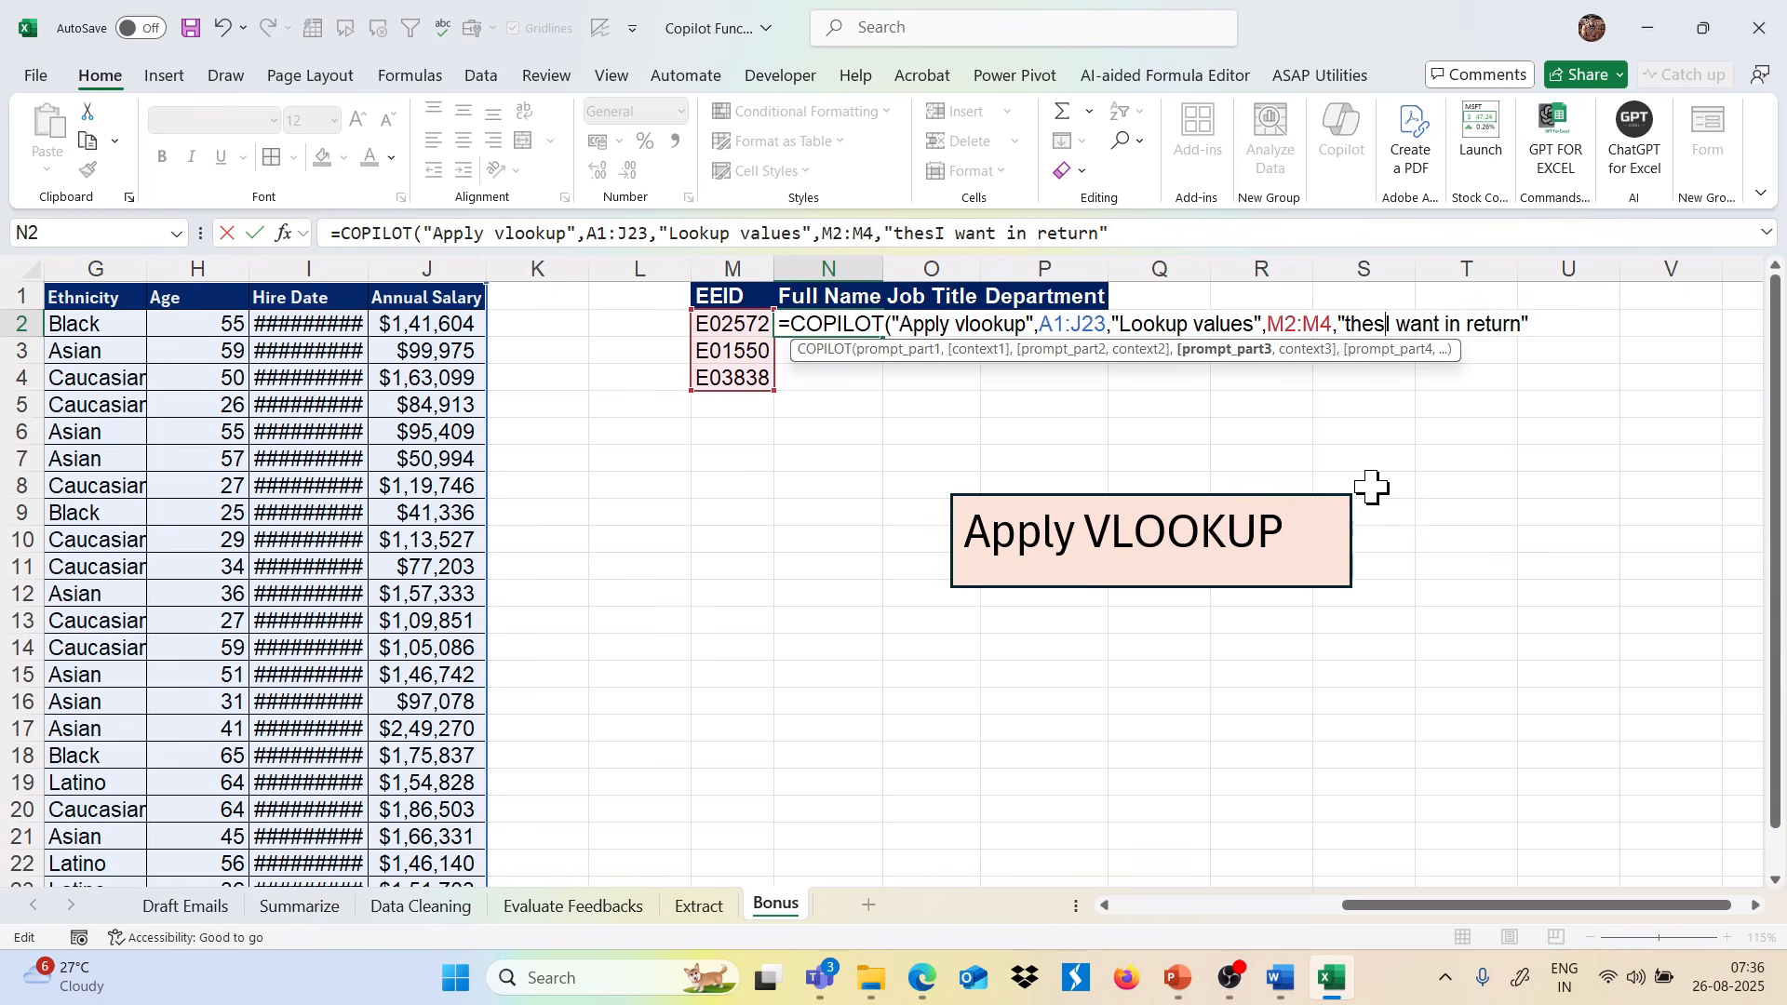
text(g data)
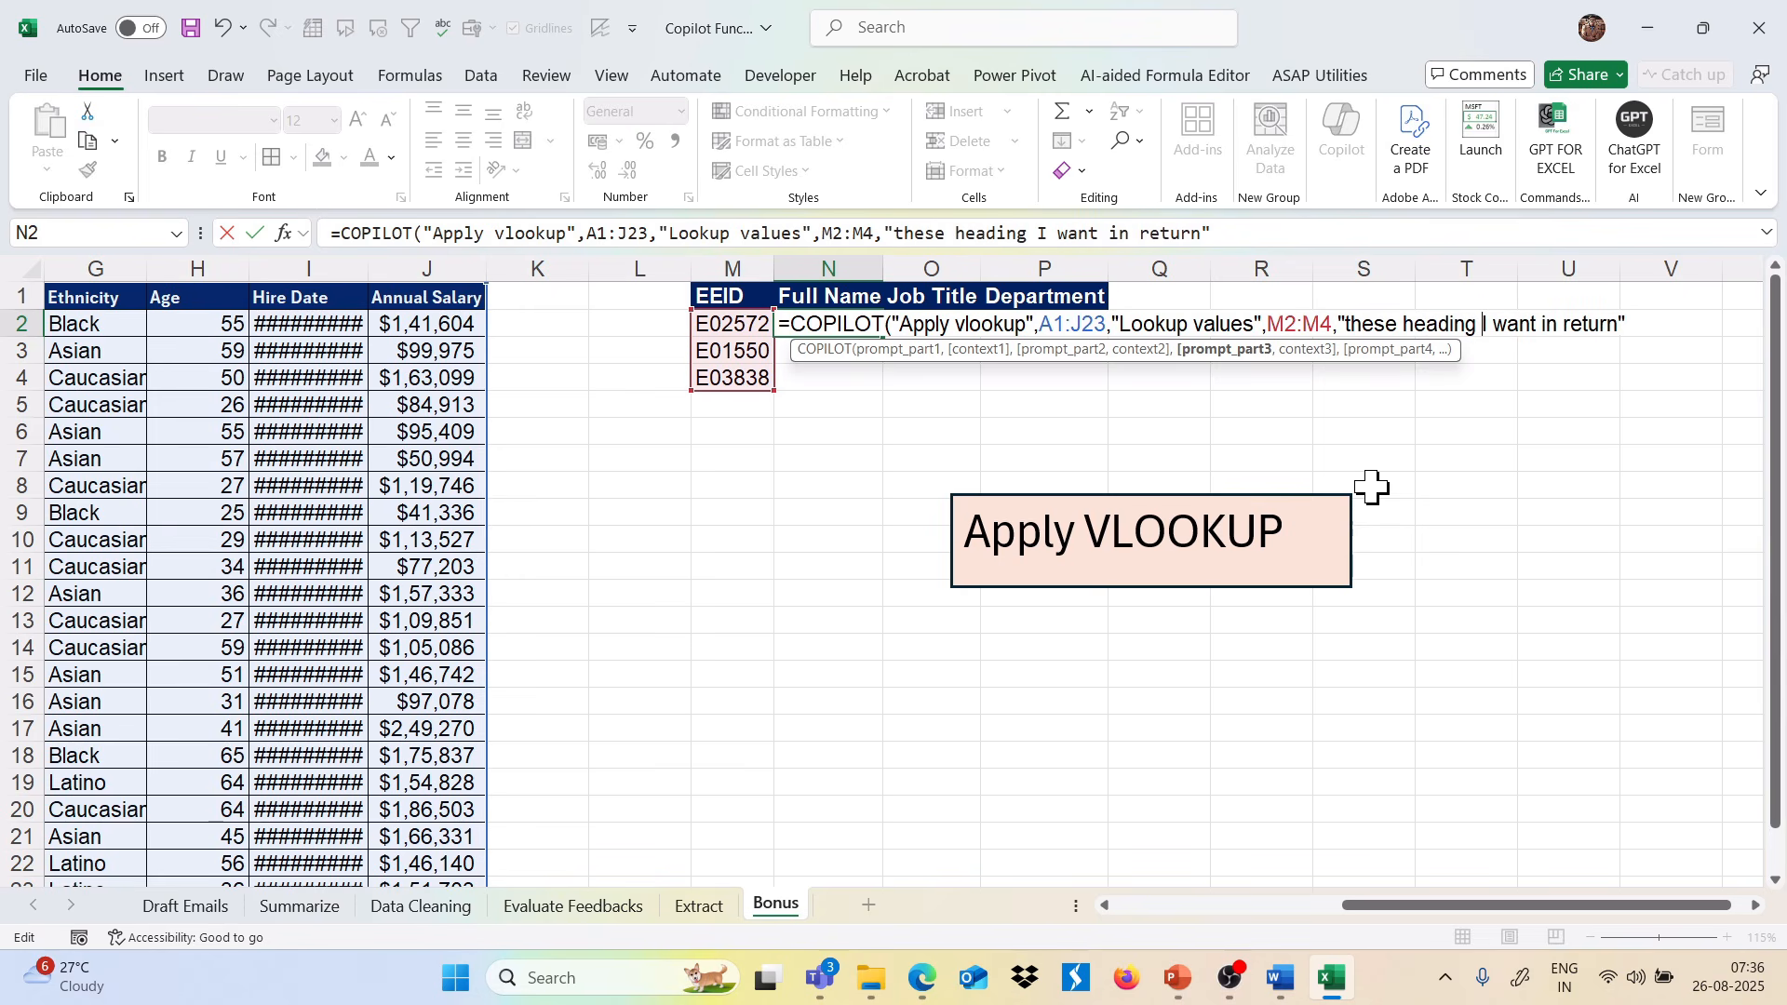
drag(1668, 328, 1604, 387)
click(1679, 324)
text(,)
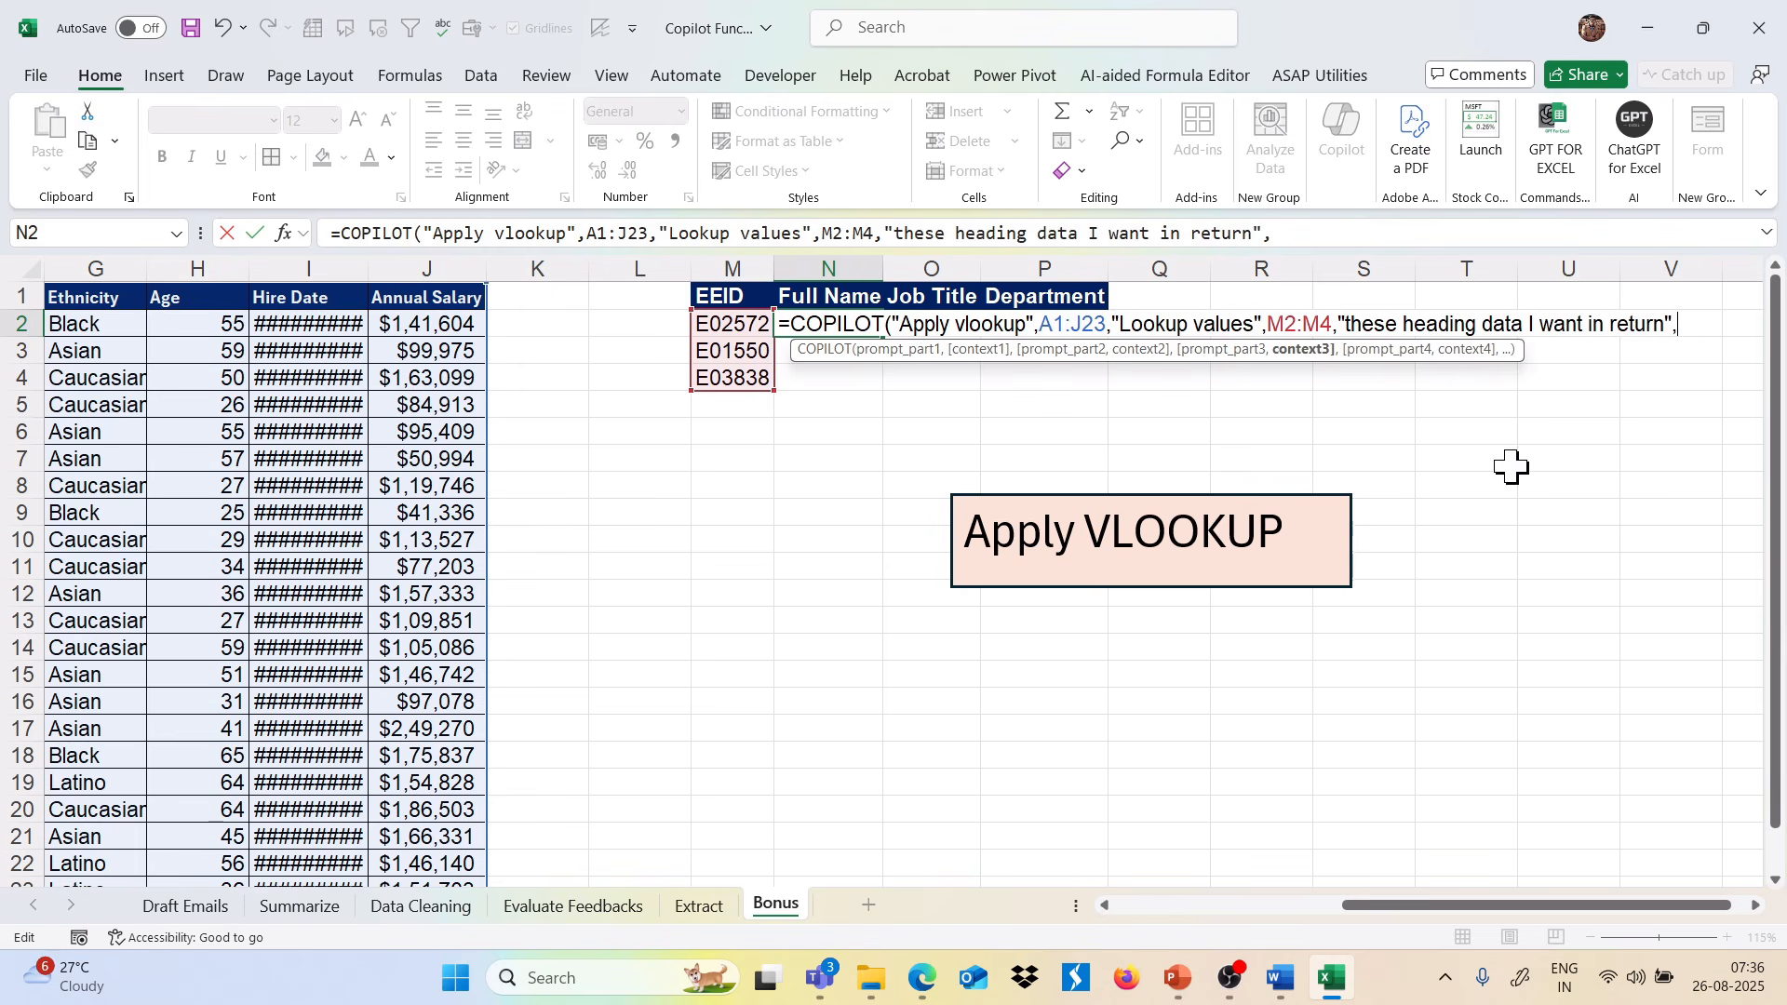
Supply the headings N1:P1 as the third context, complete the formula and reselect cell N2.
click(831, 287)
drag(831, 287, 1049, 291)
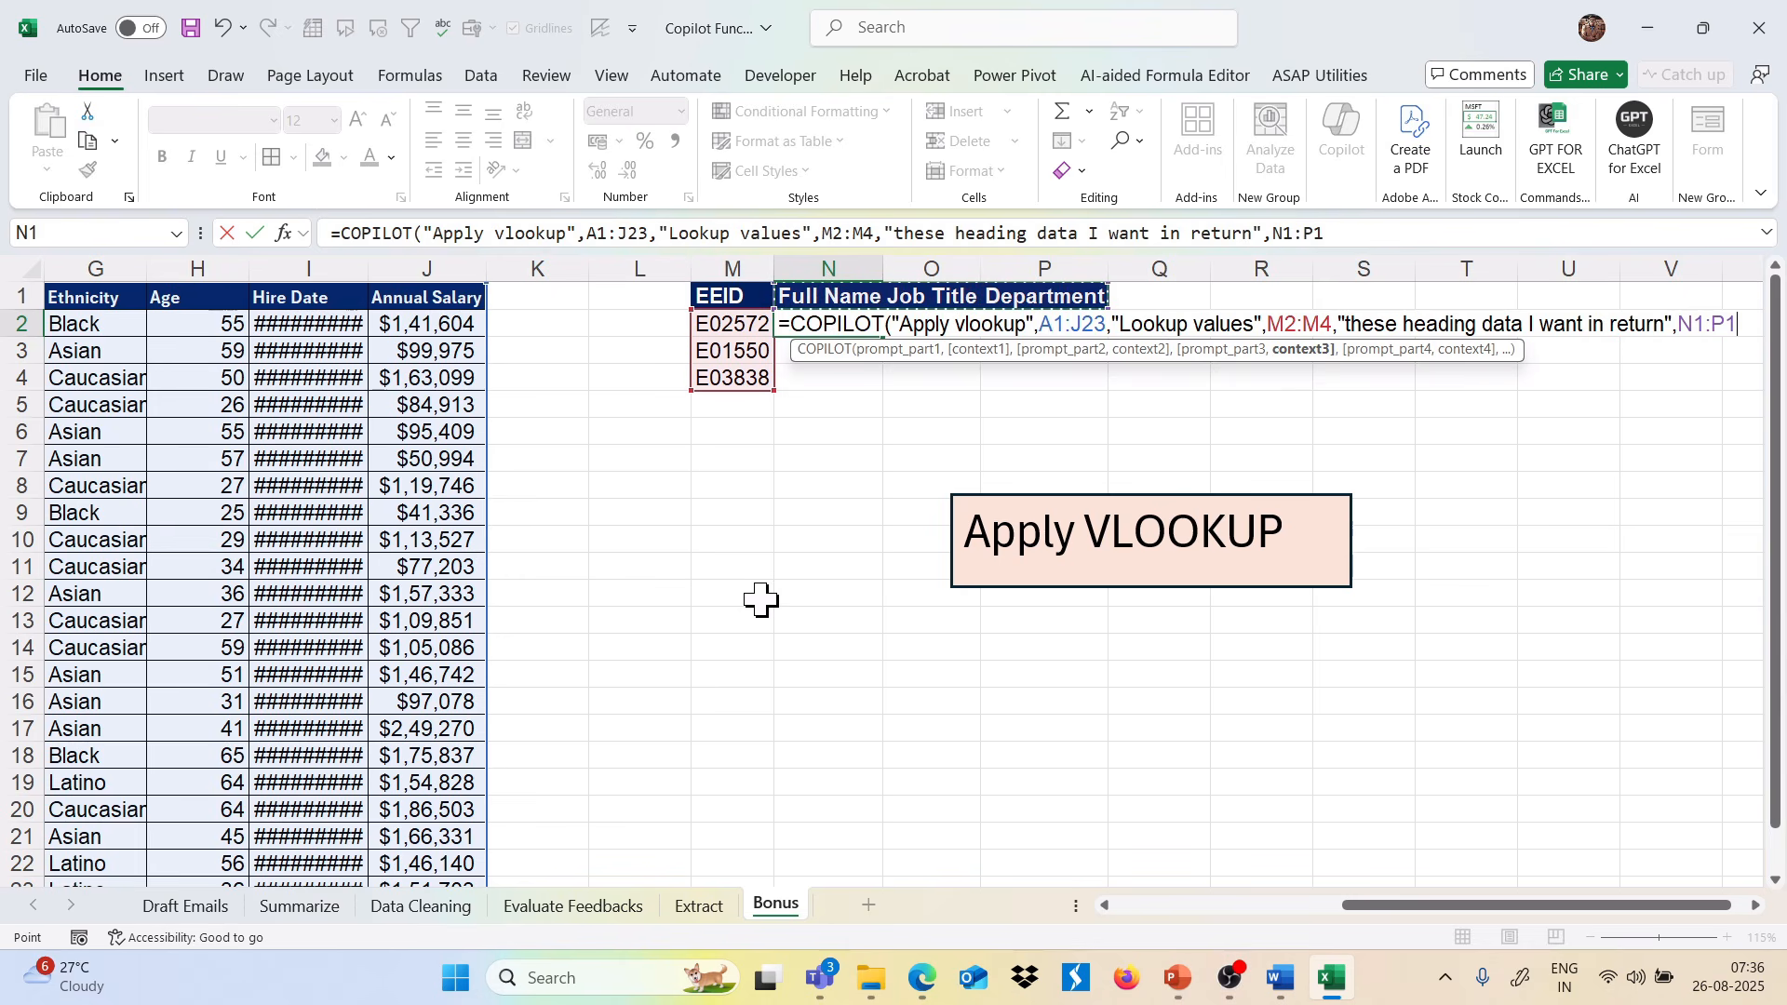
text())
key(Return)
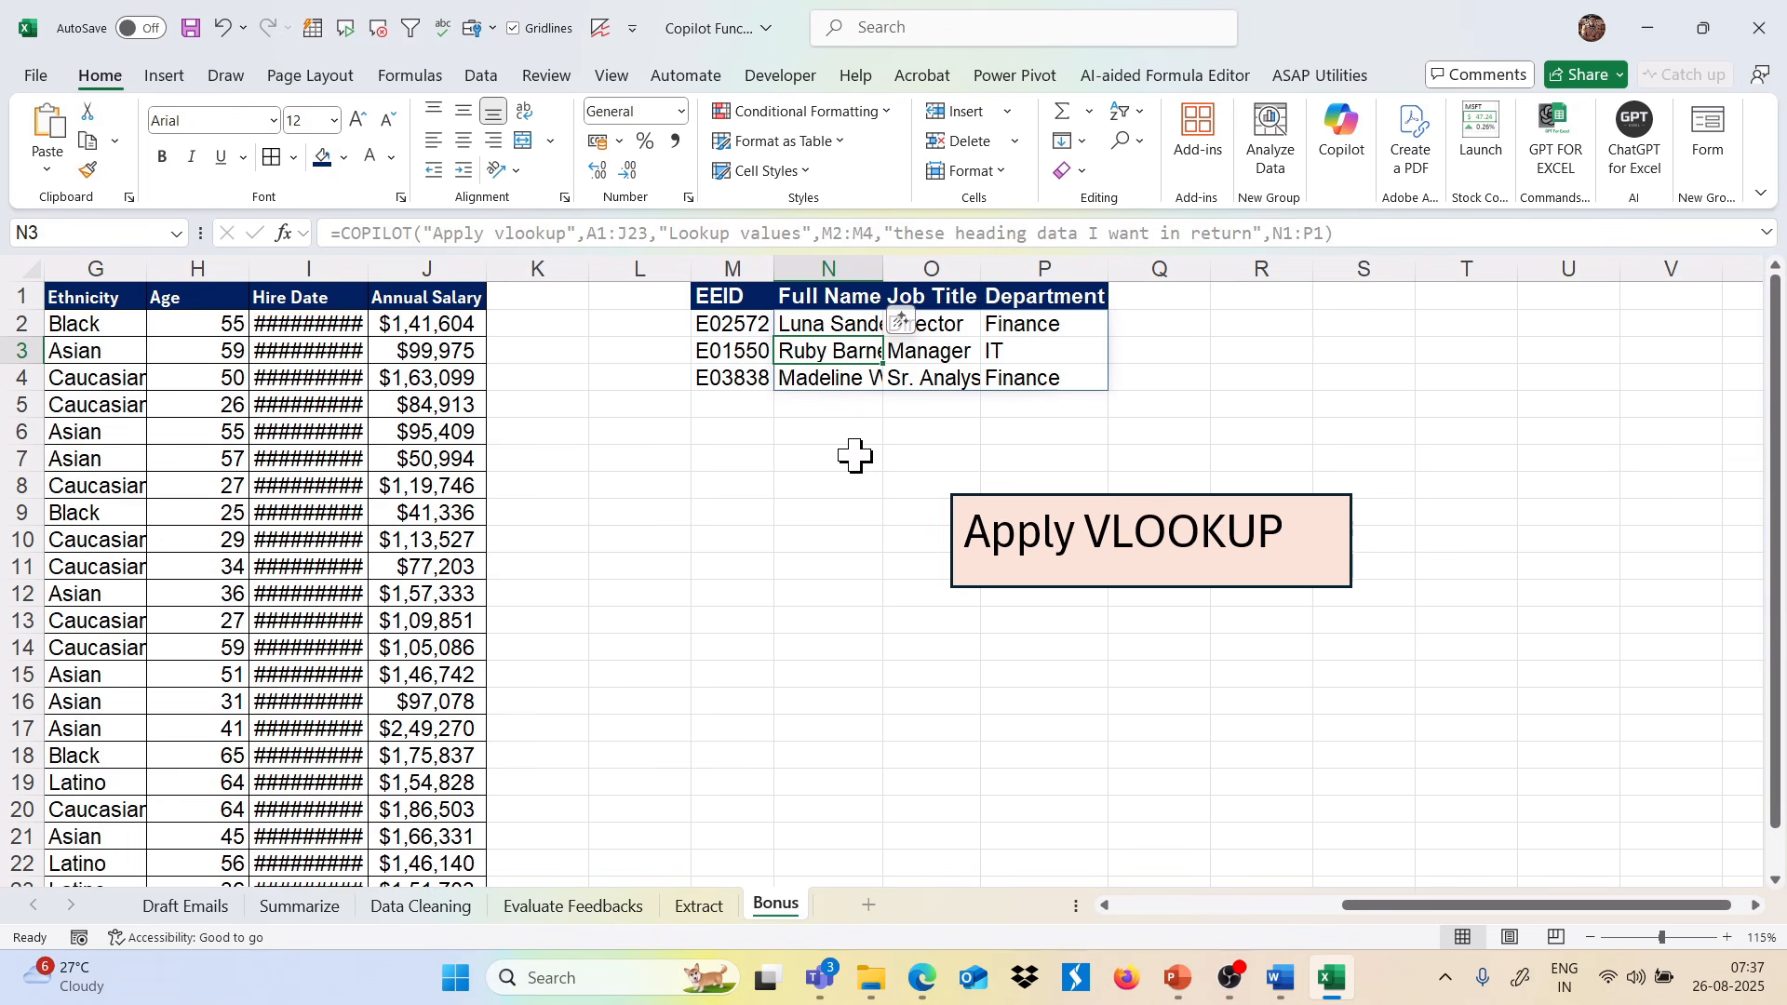
key(Up)
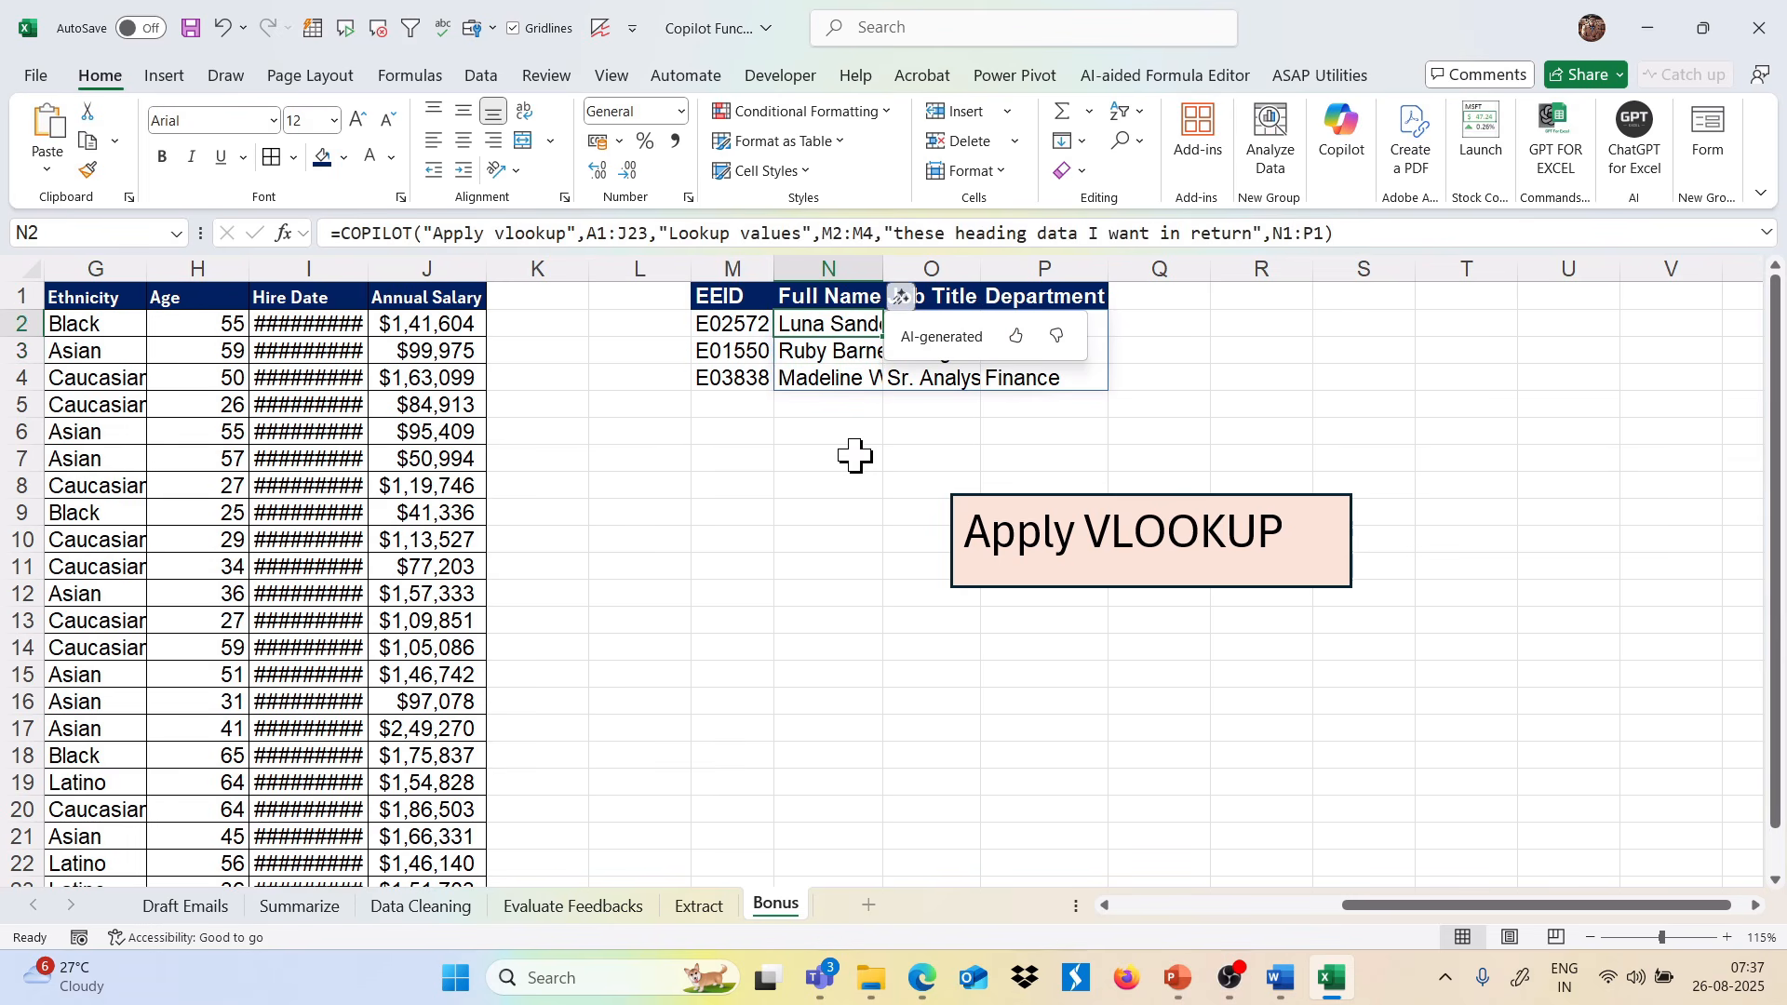